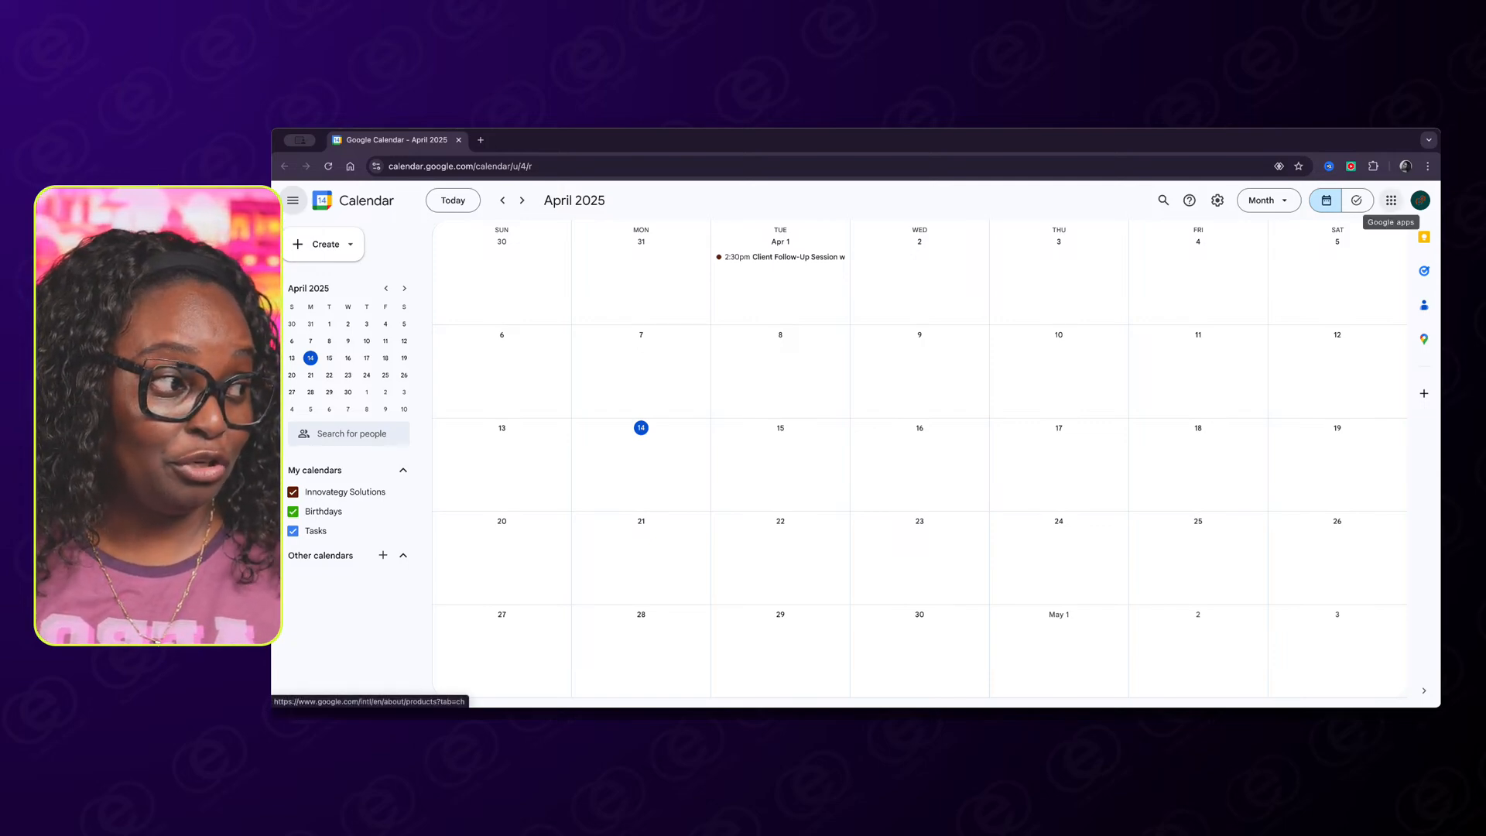
left_click(1391, 201)
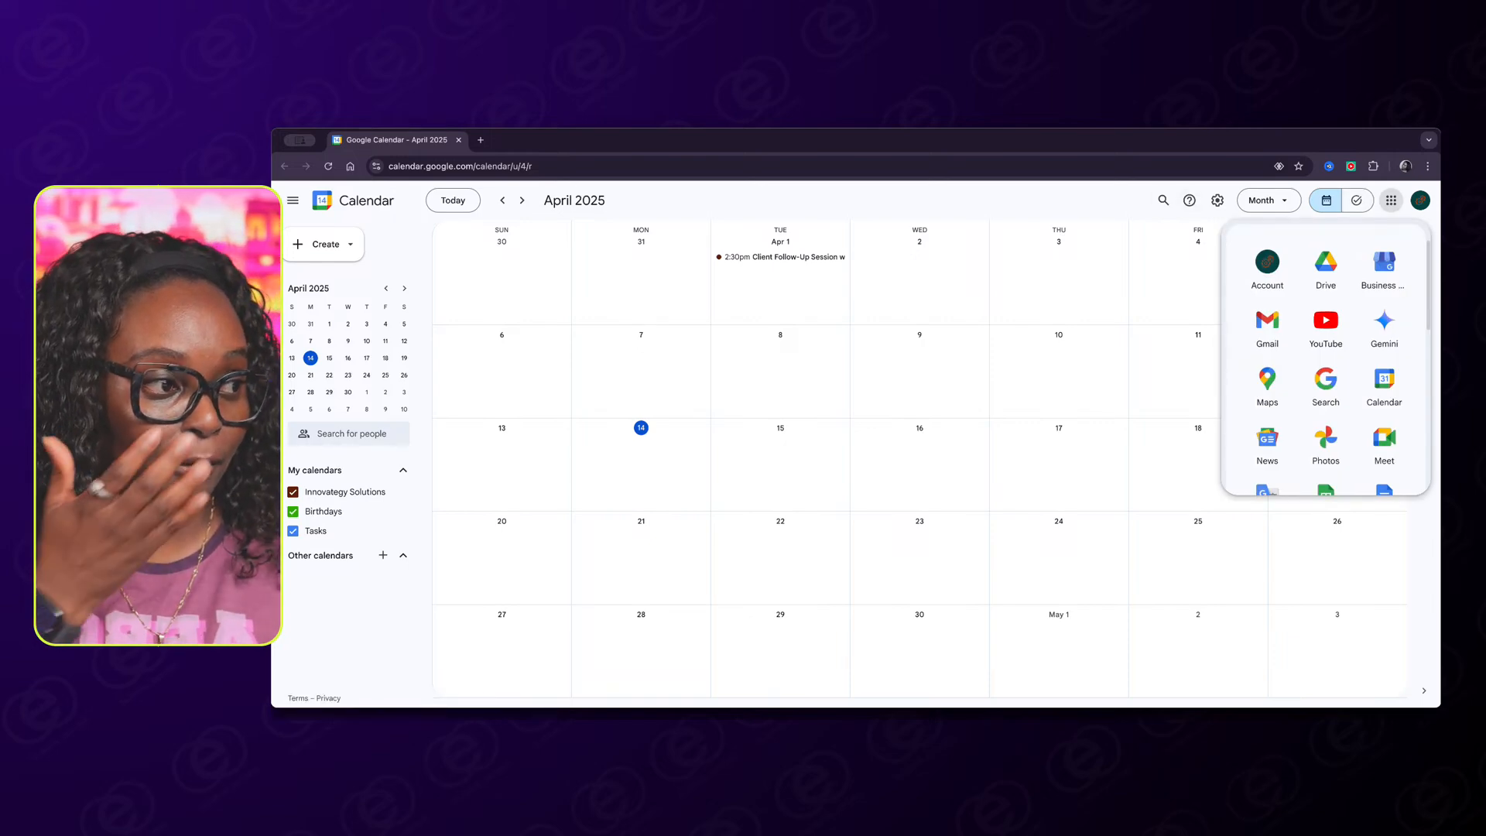
key("Escape")
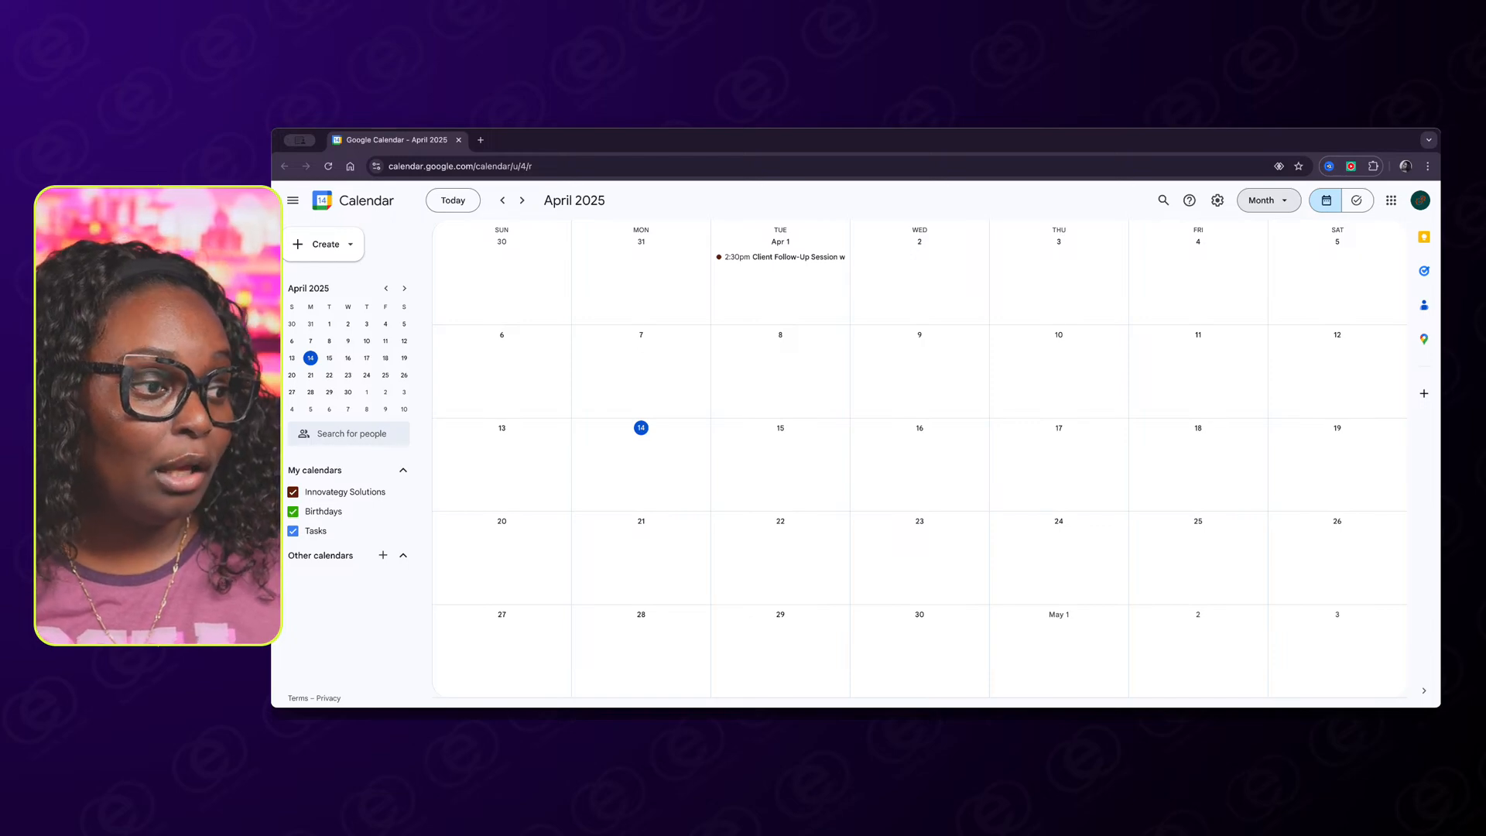
Switch the calendar from the month view to the week view
left_click(1268, 201)
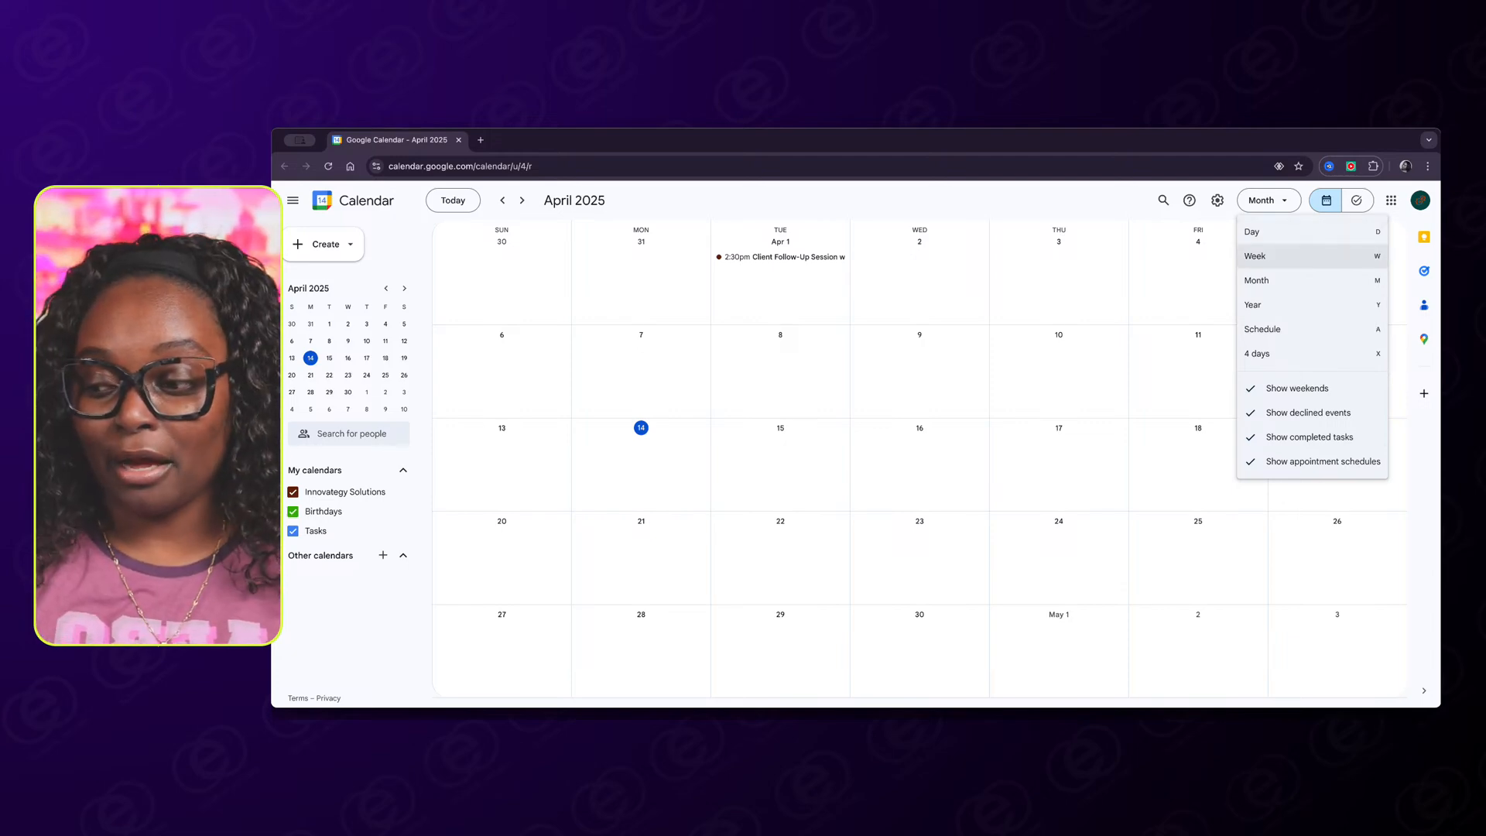
left_click(1270, 256)
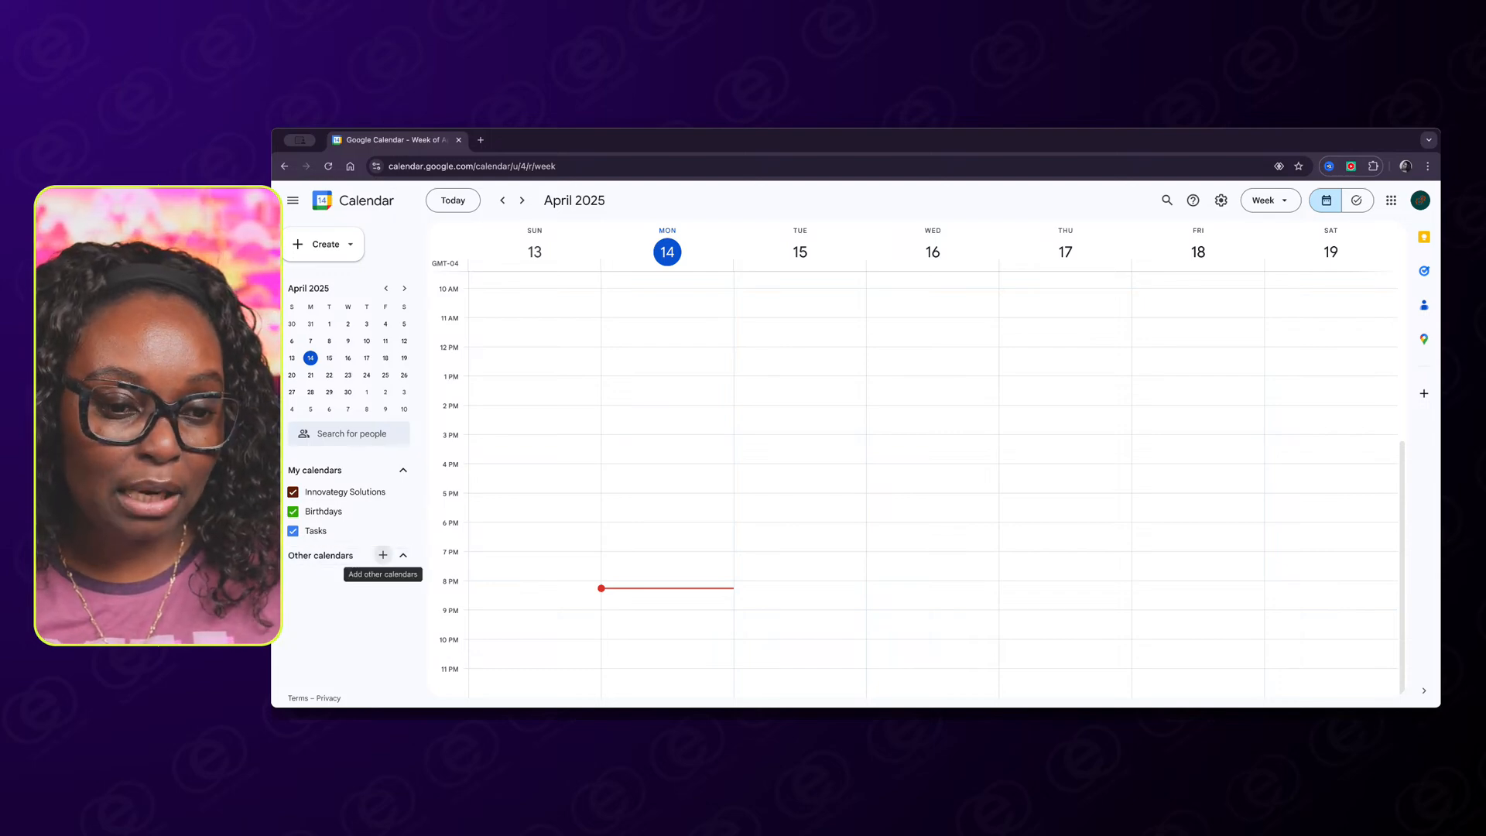
Create a new calendar named "Morning Focus" with the description "My important Work (check emails, etc)"
left_click(382, 555)
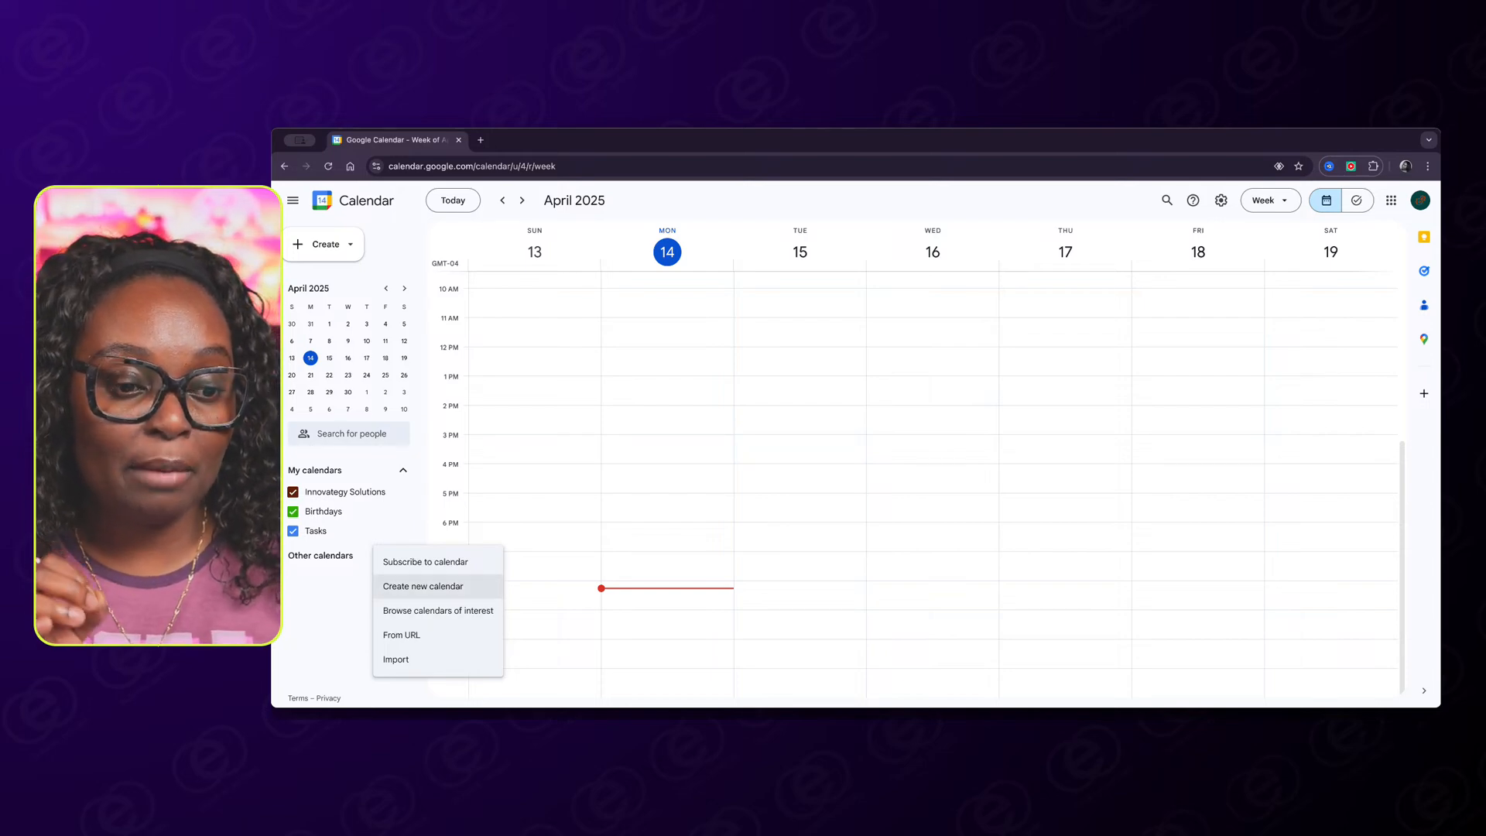
left_click(423, 586)
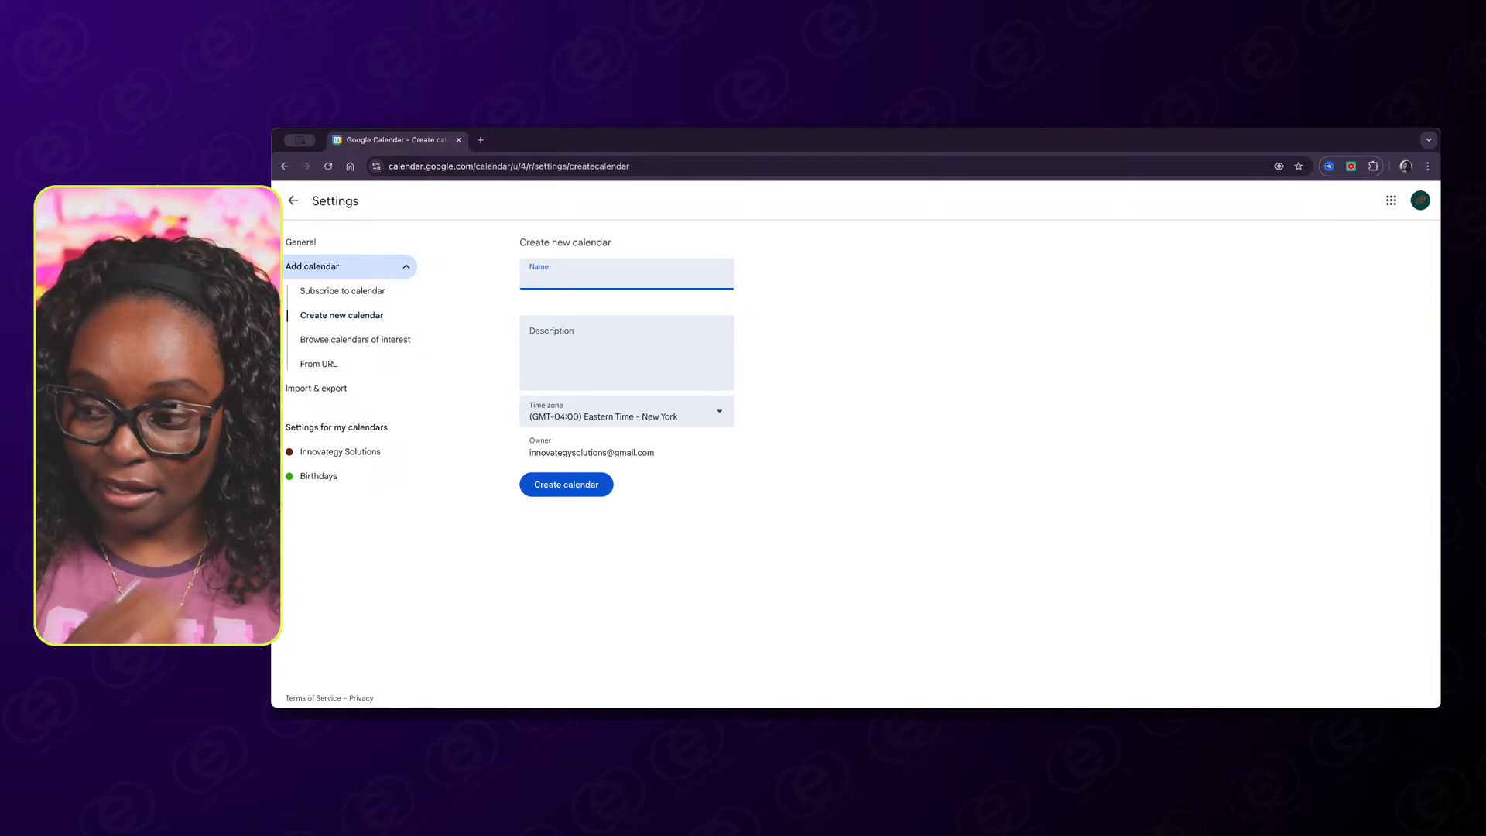
type("Morning")
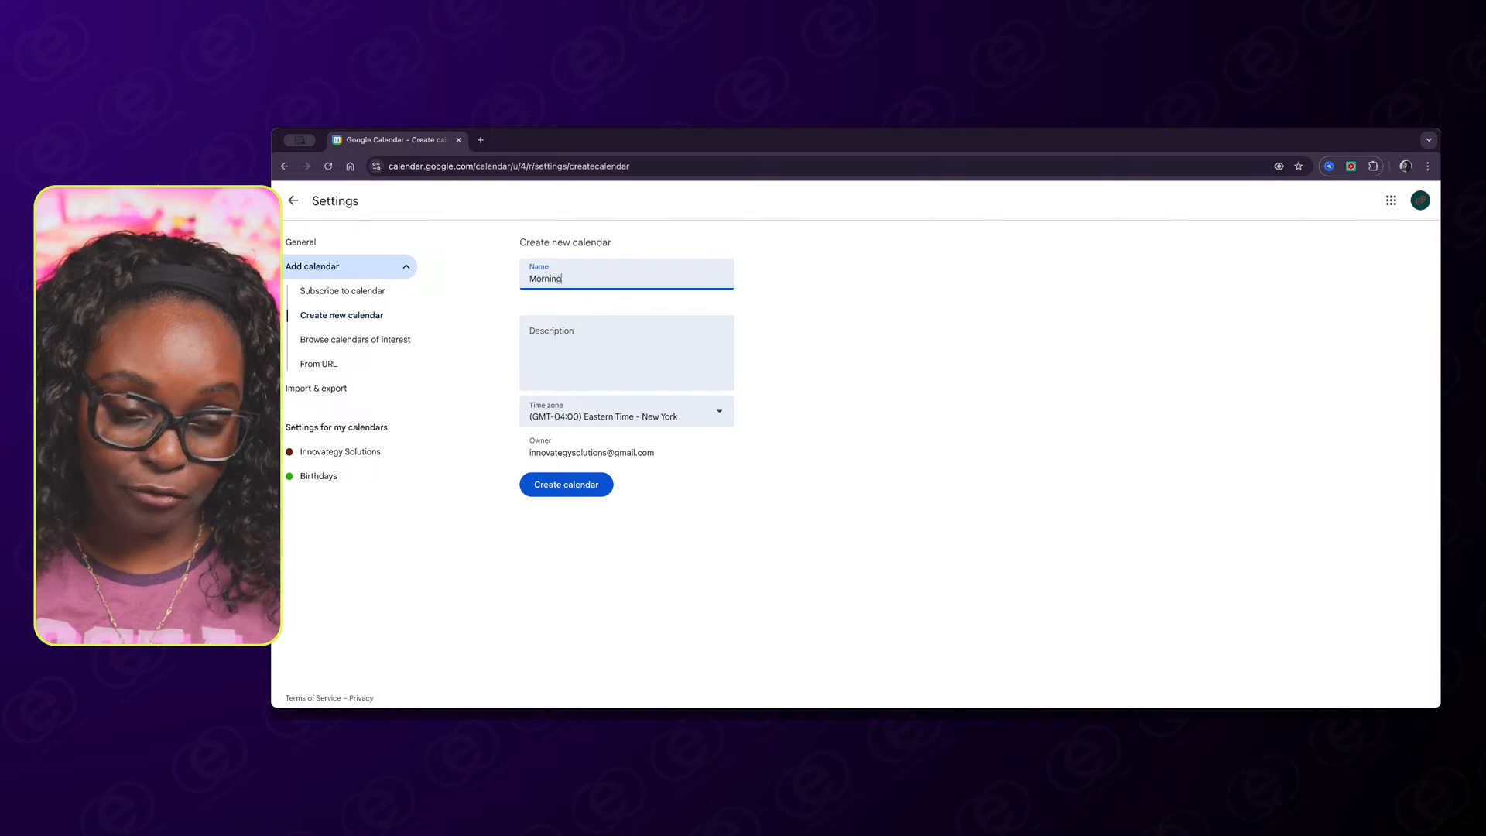
type(" Focus")
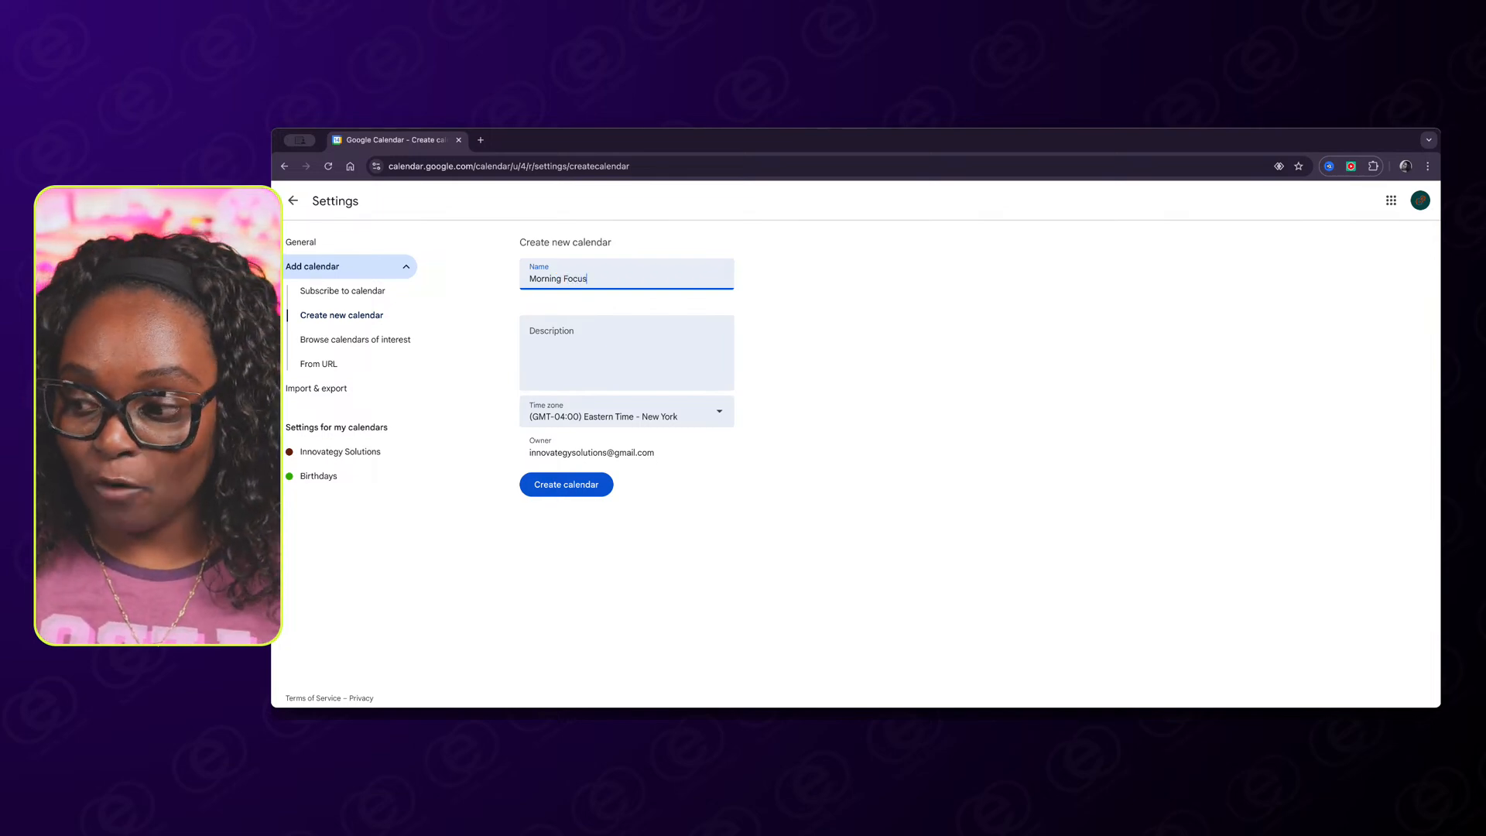
left_click(626, 353)
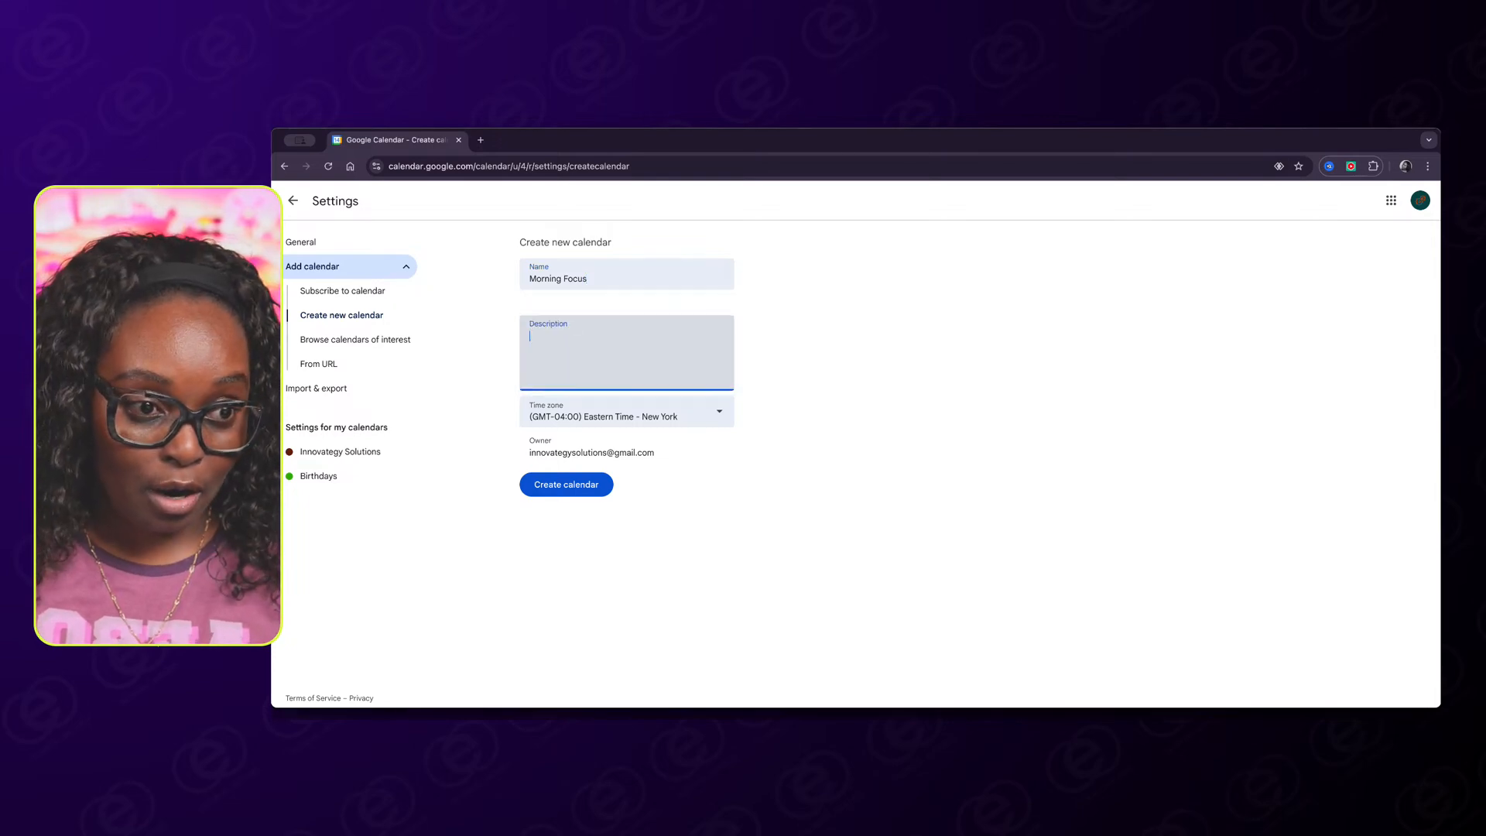
type("My import")
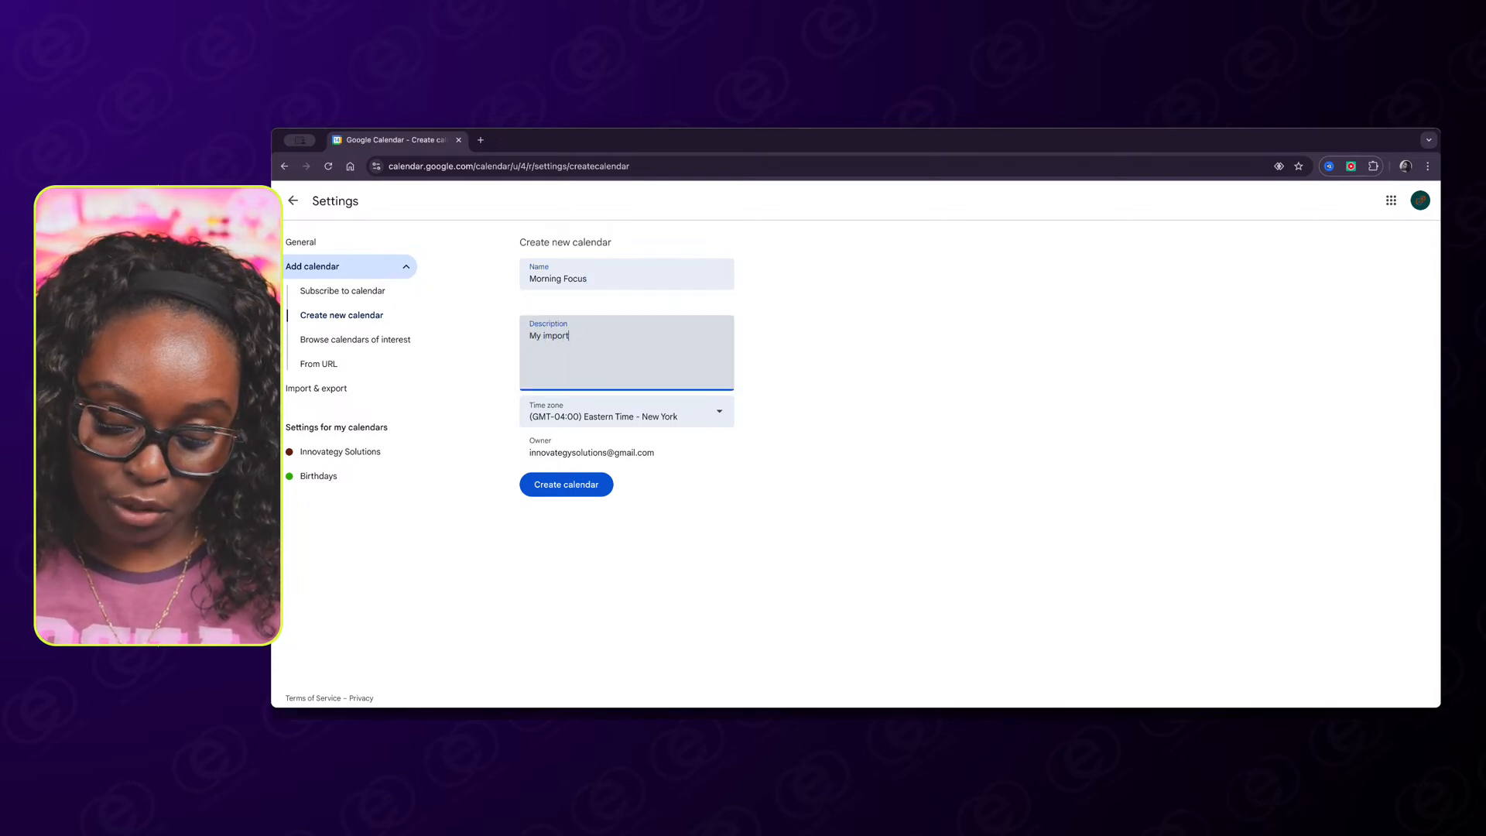
type("ant Work")
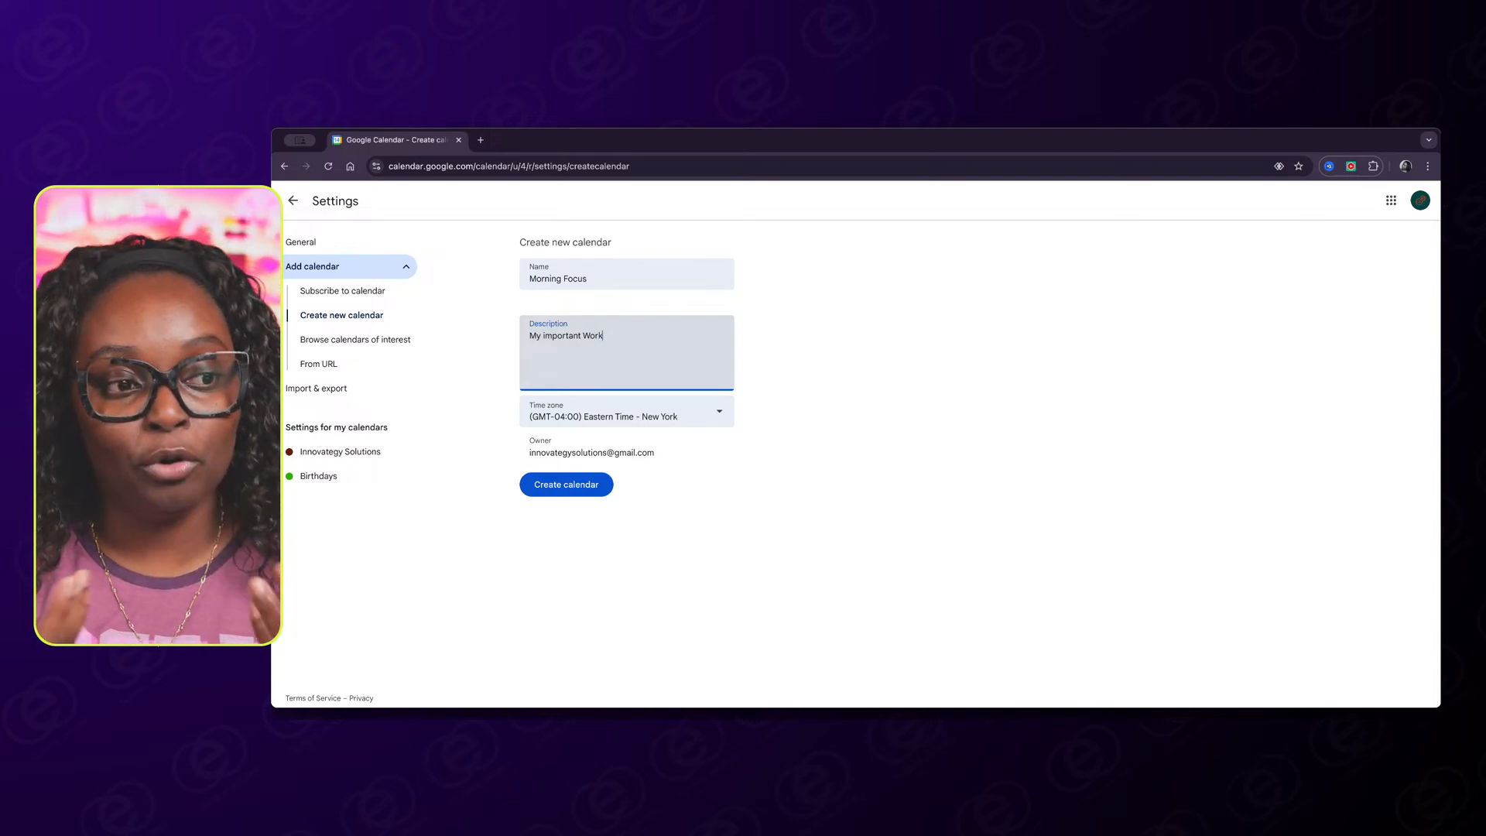
type(" (che")
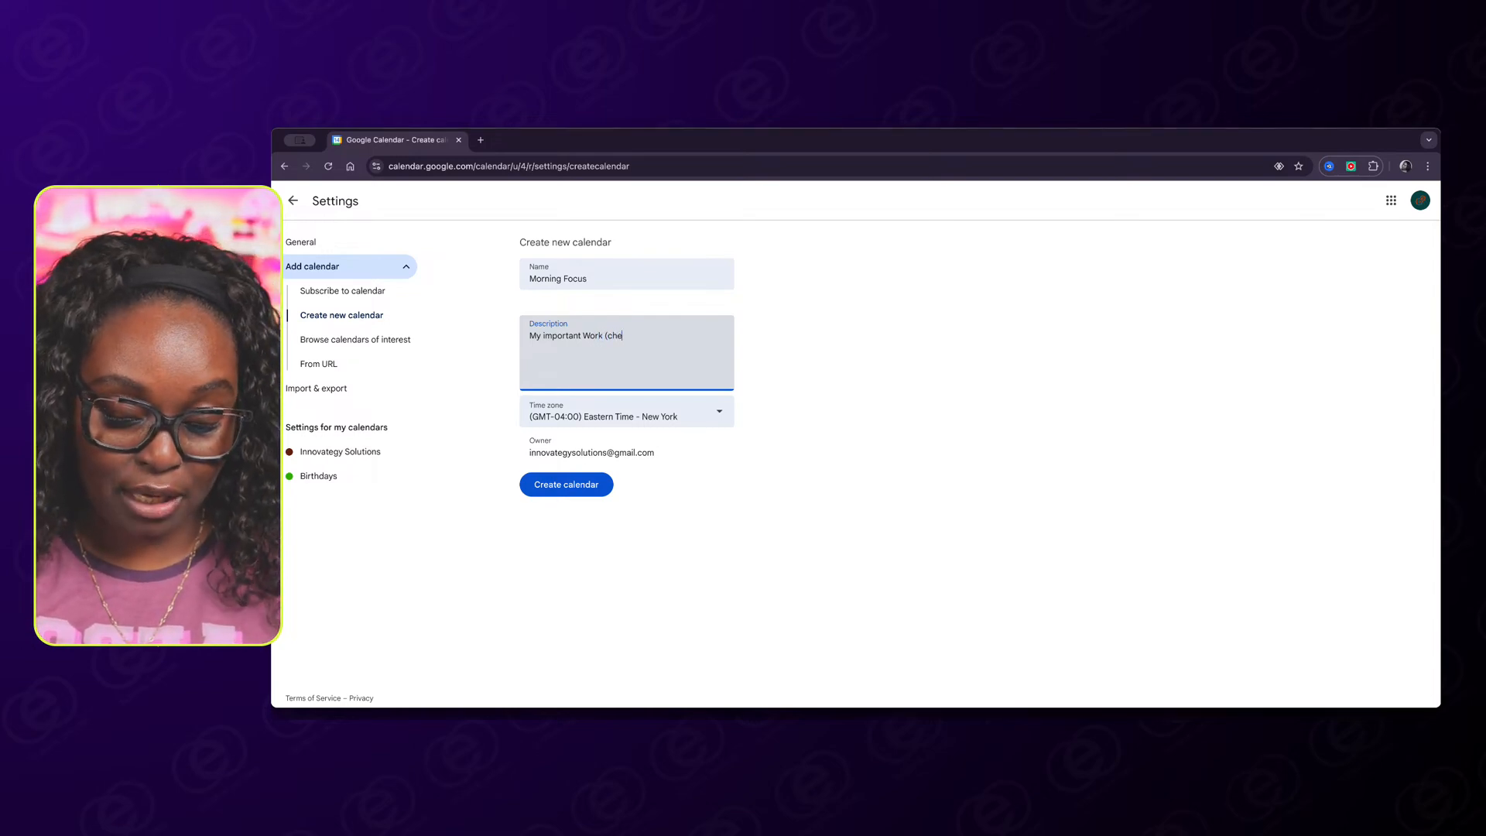
type("ck emails, etc")
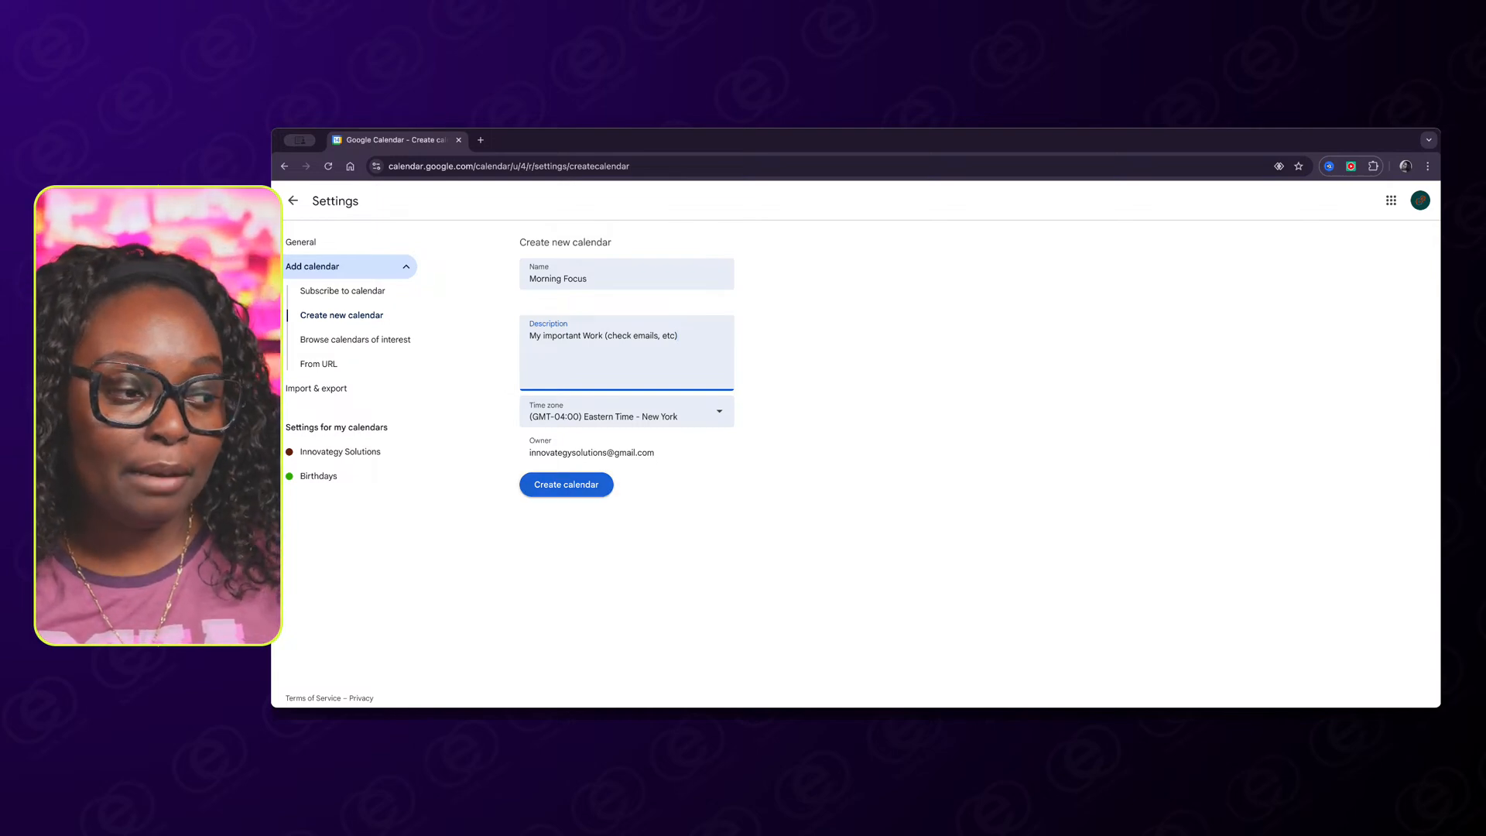
left_click(566, 485)
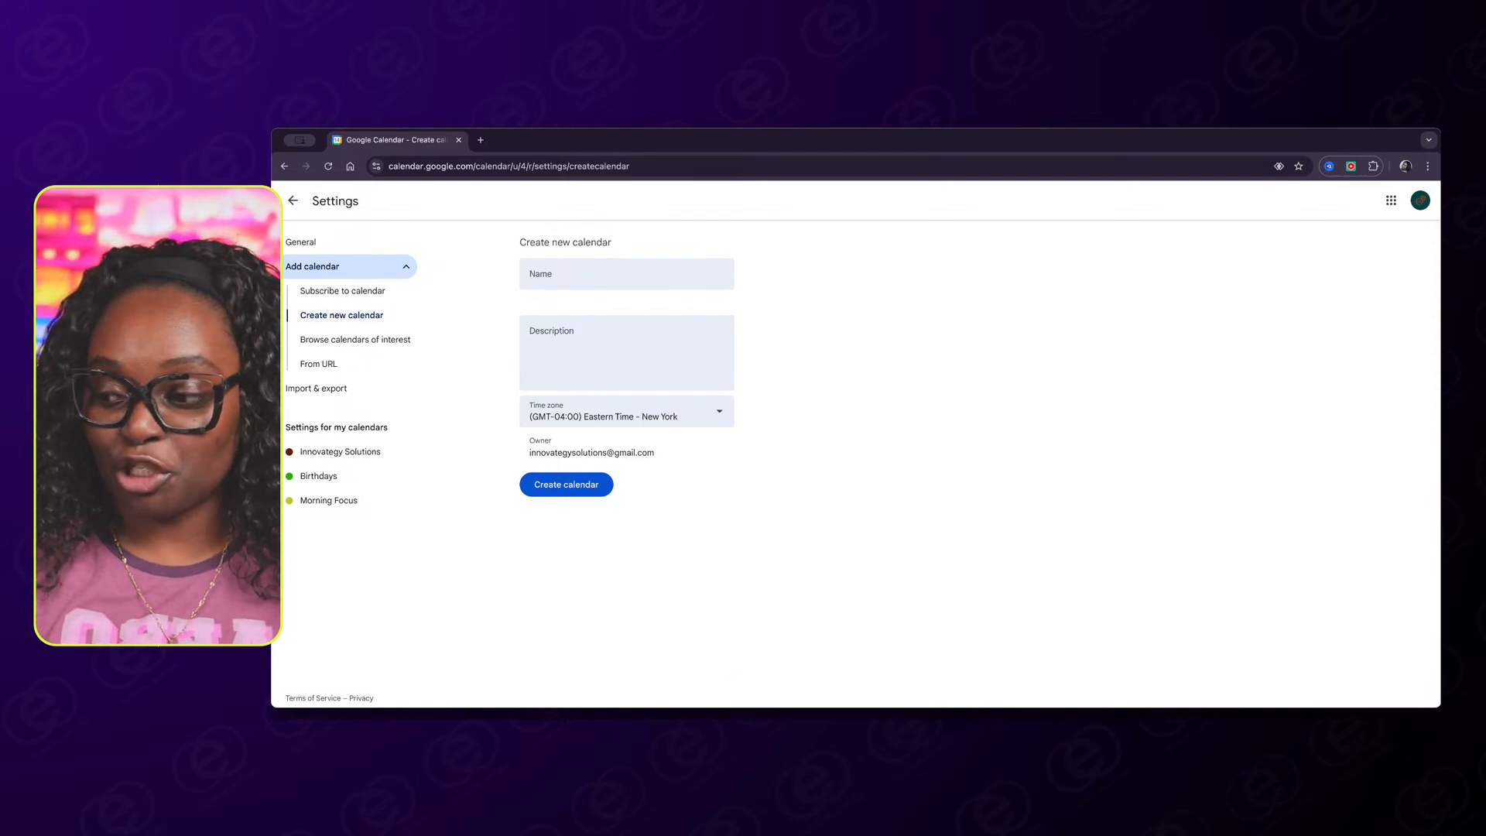
Create another calendar named "Admin Block" with the description "emails, calls, light tasks"
left_click(626, 274)
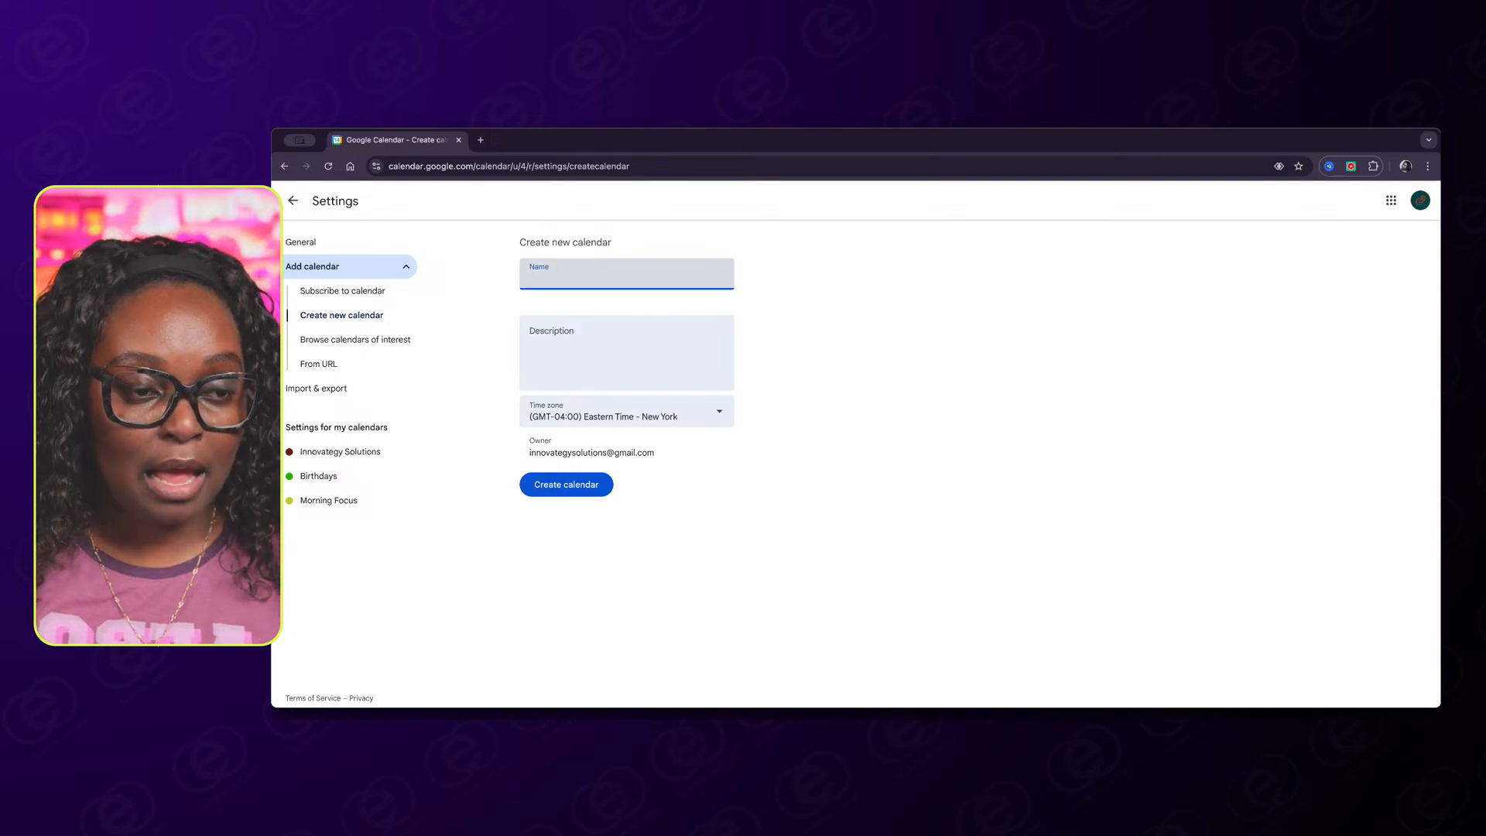
type("Admin")
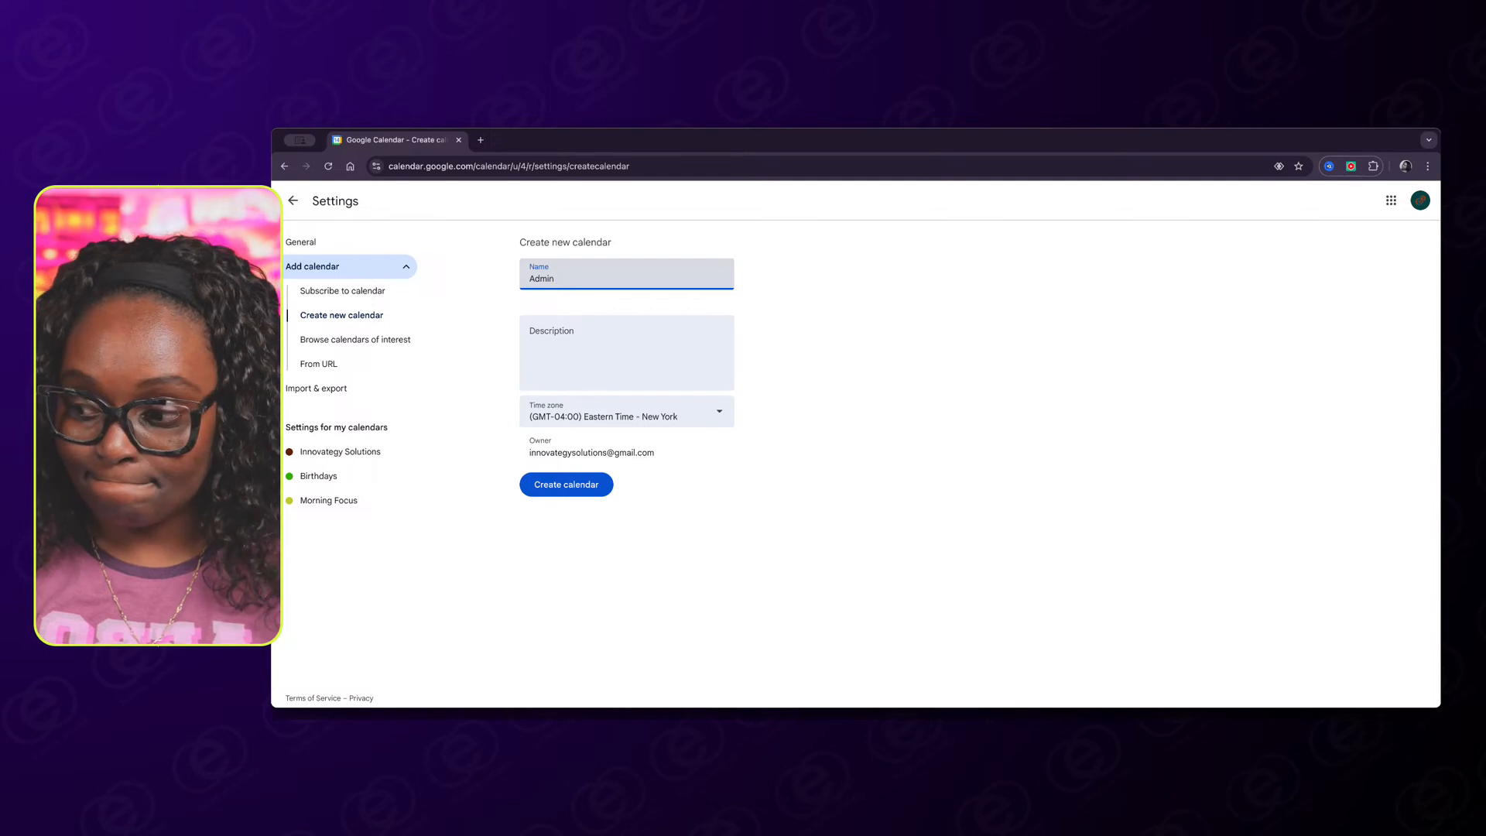
type(" B")
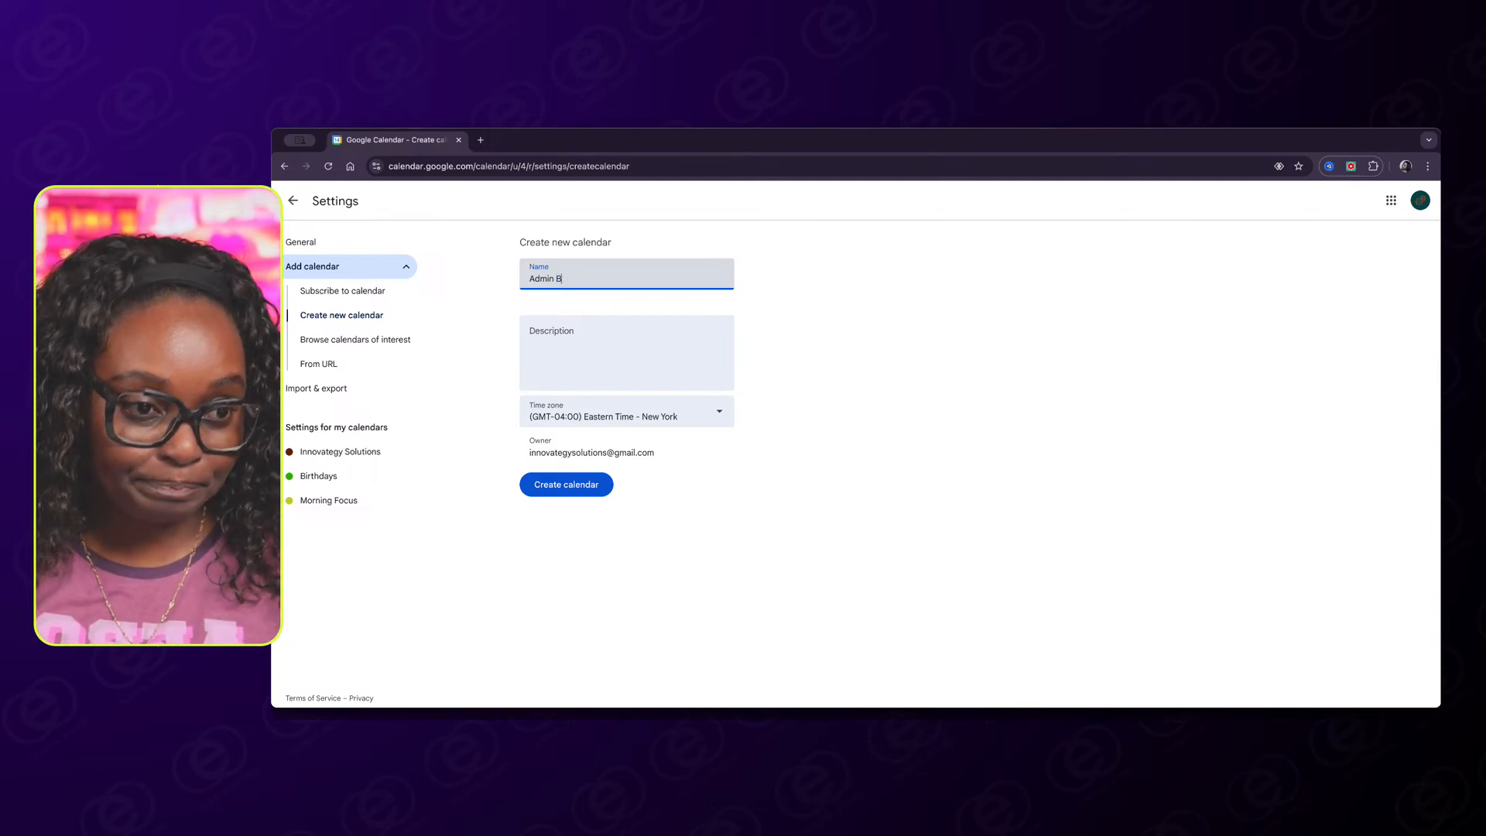
type("Lockck")
key("Tab")
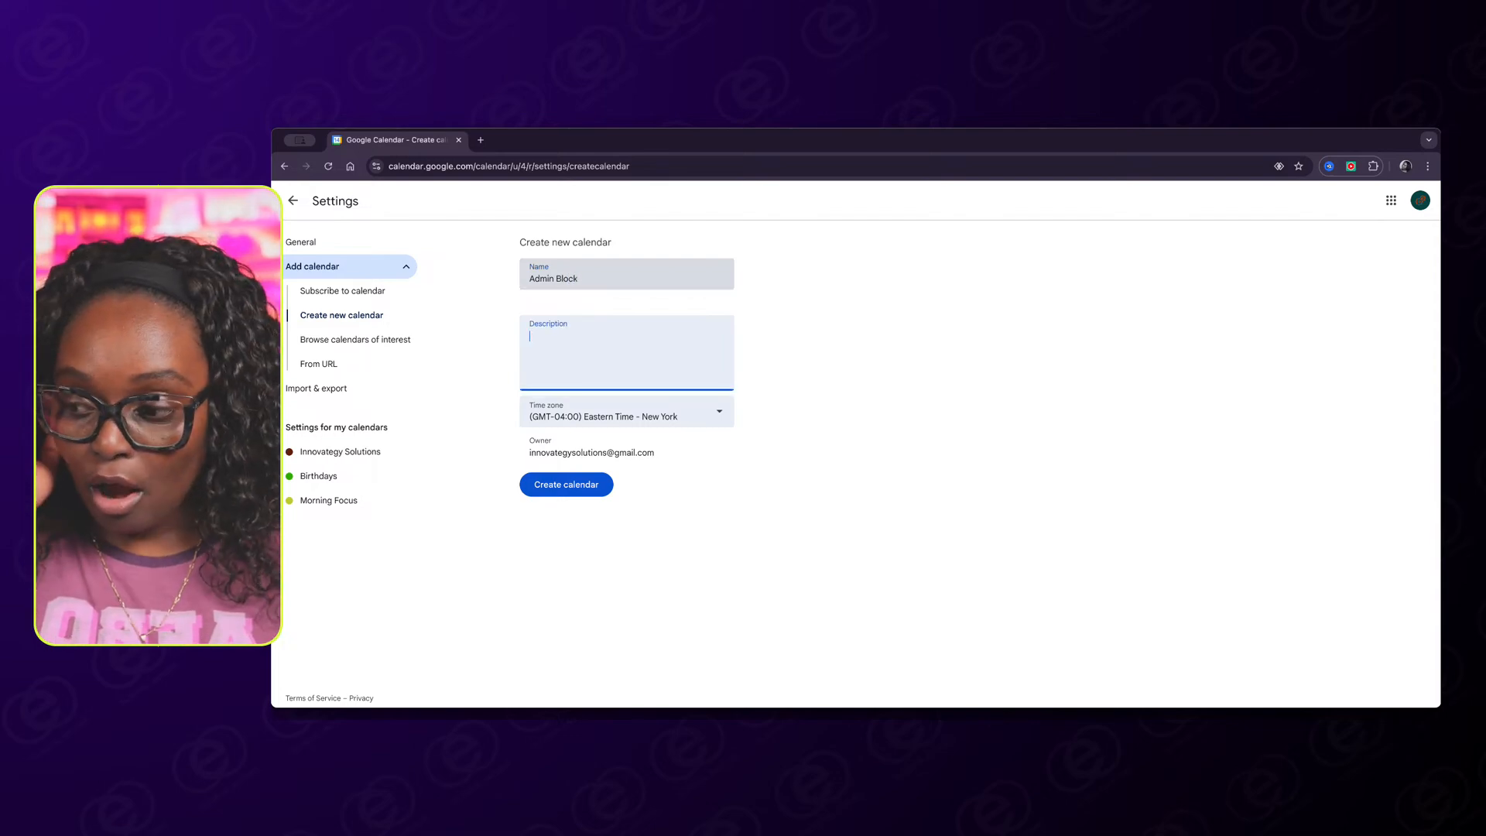
type("emai")
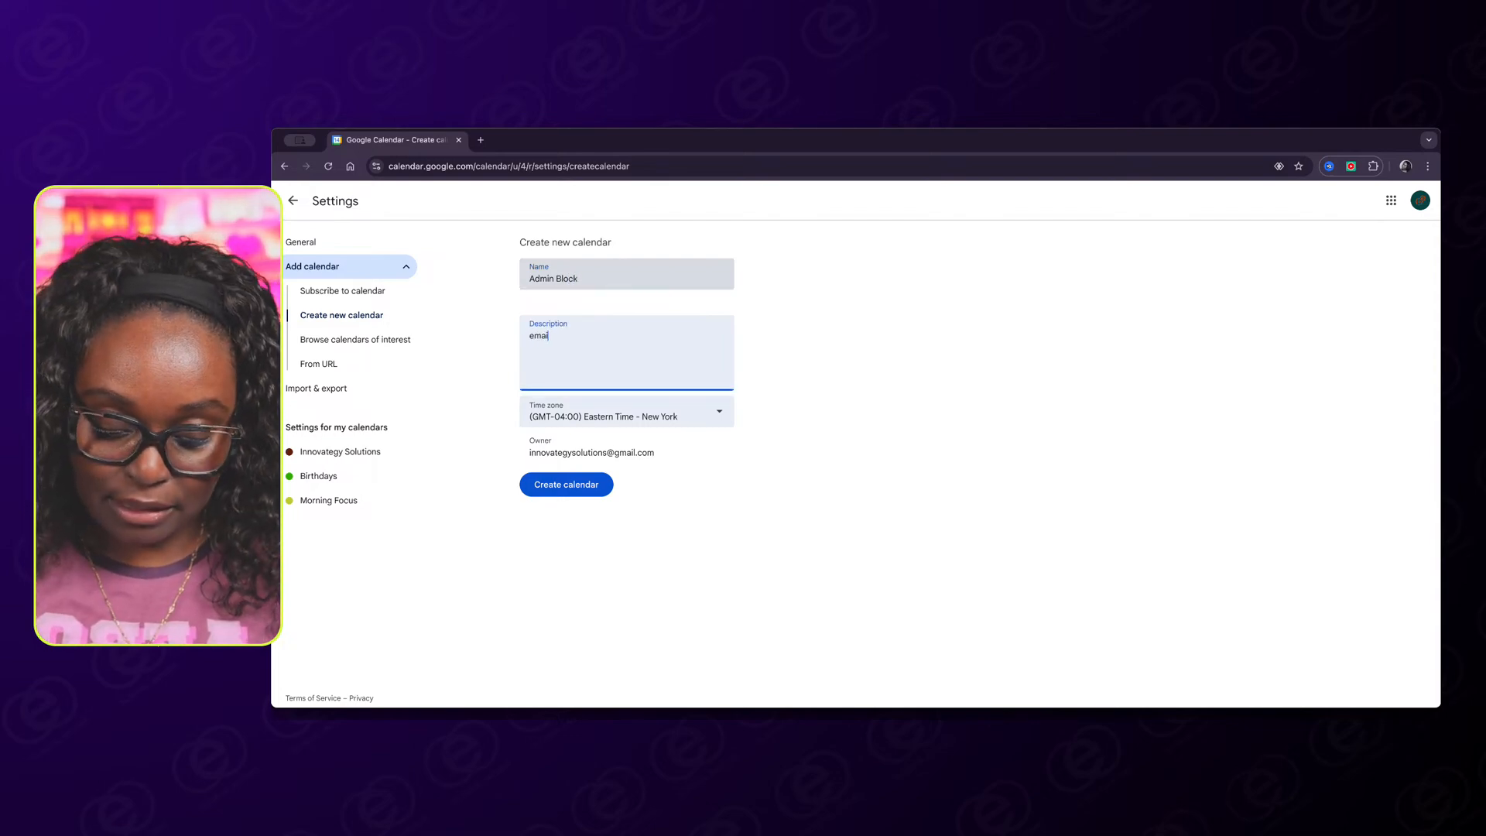
type("ls, calls,")
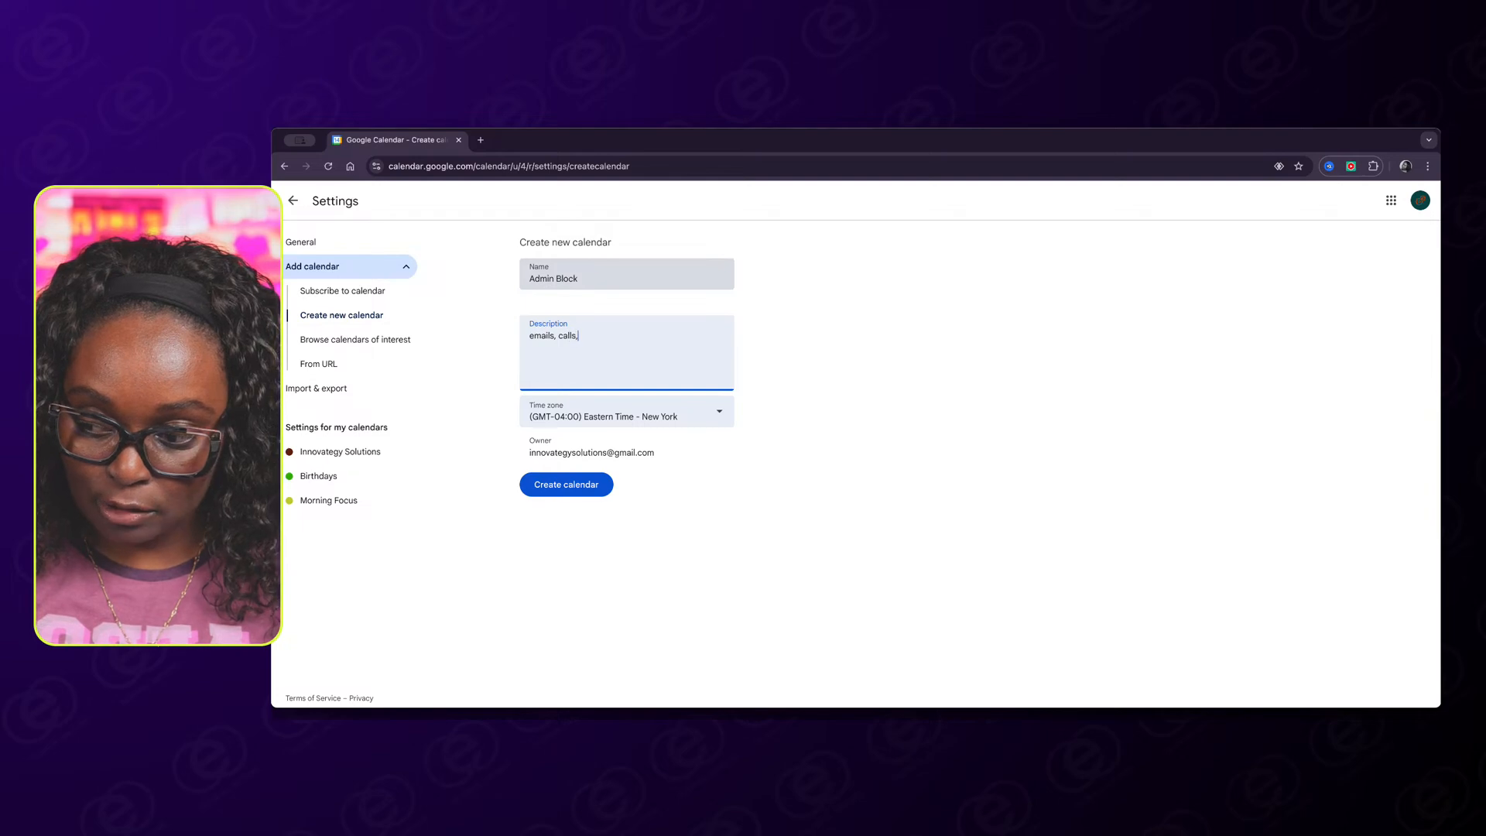
type(" light tasks")
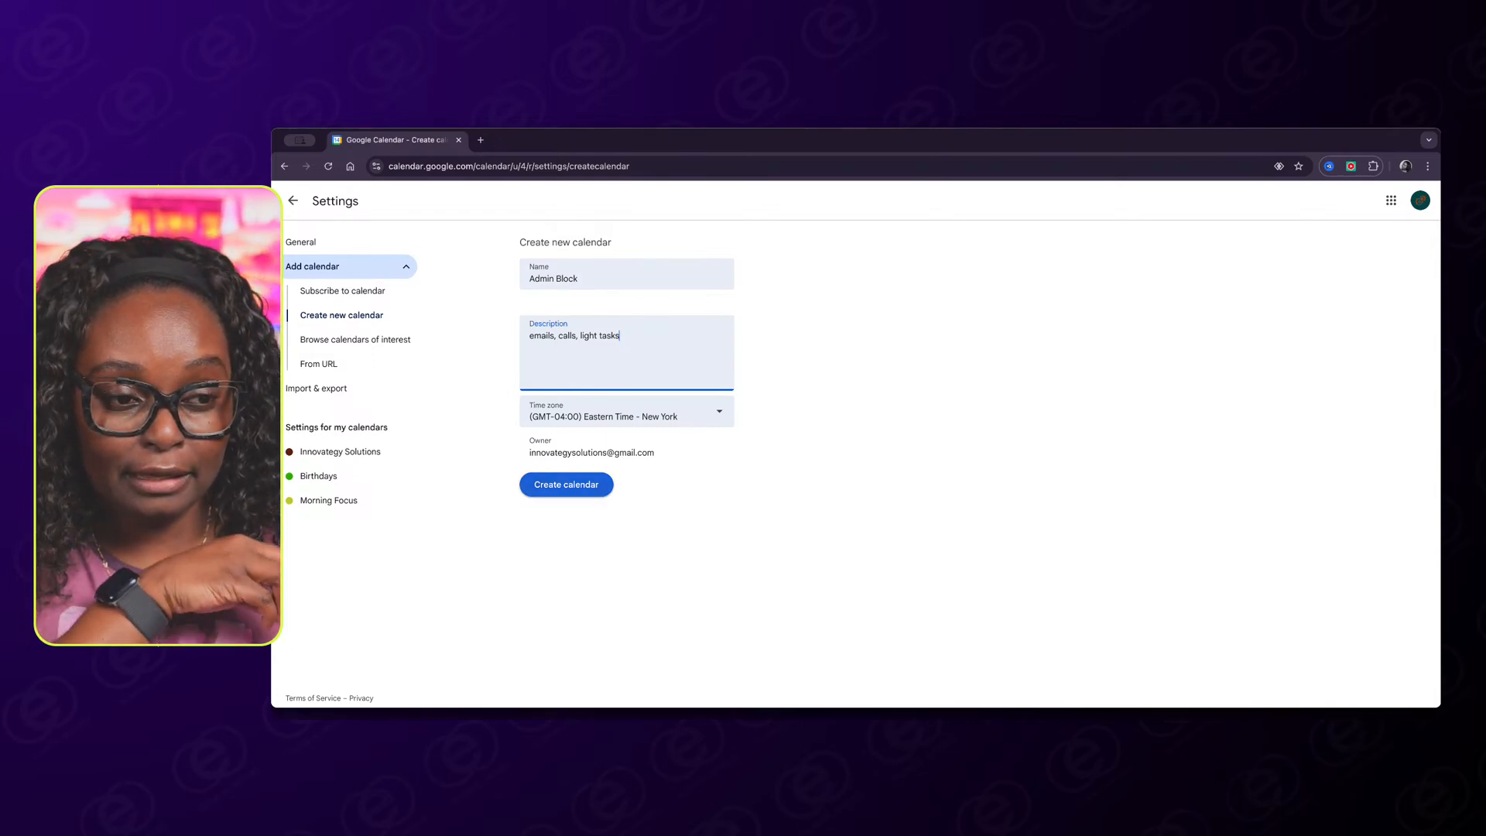
left_click(566, 484)
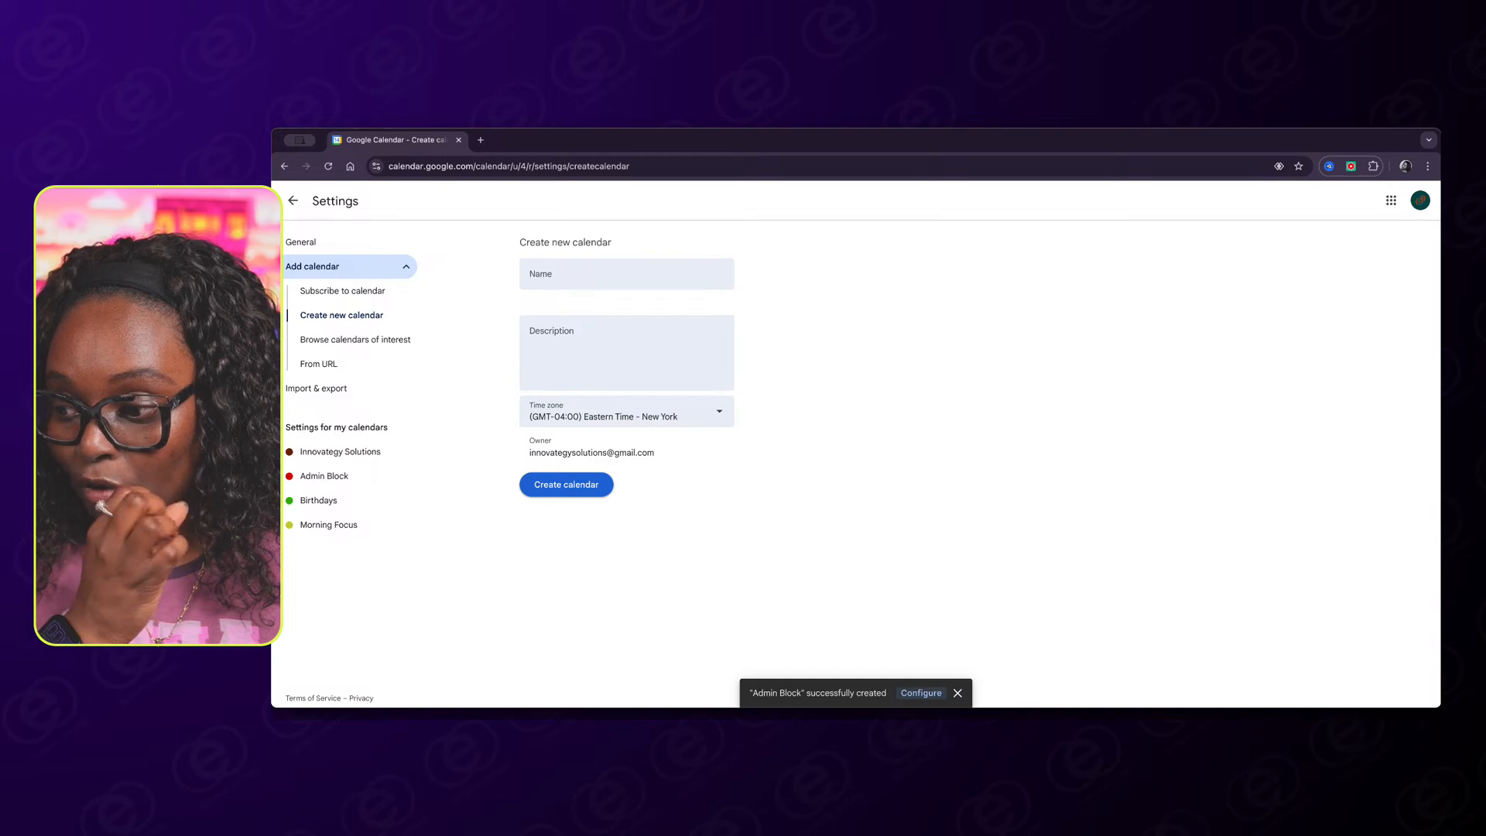
Create another calendar named "Creative Block" with the description "content creating, brainstorming"
left_click(627, 274)
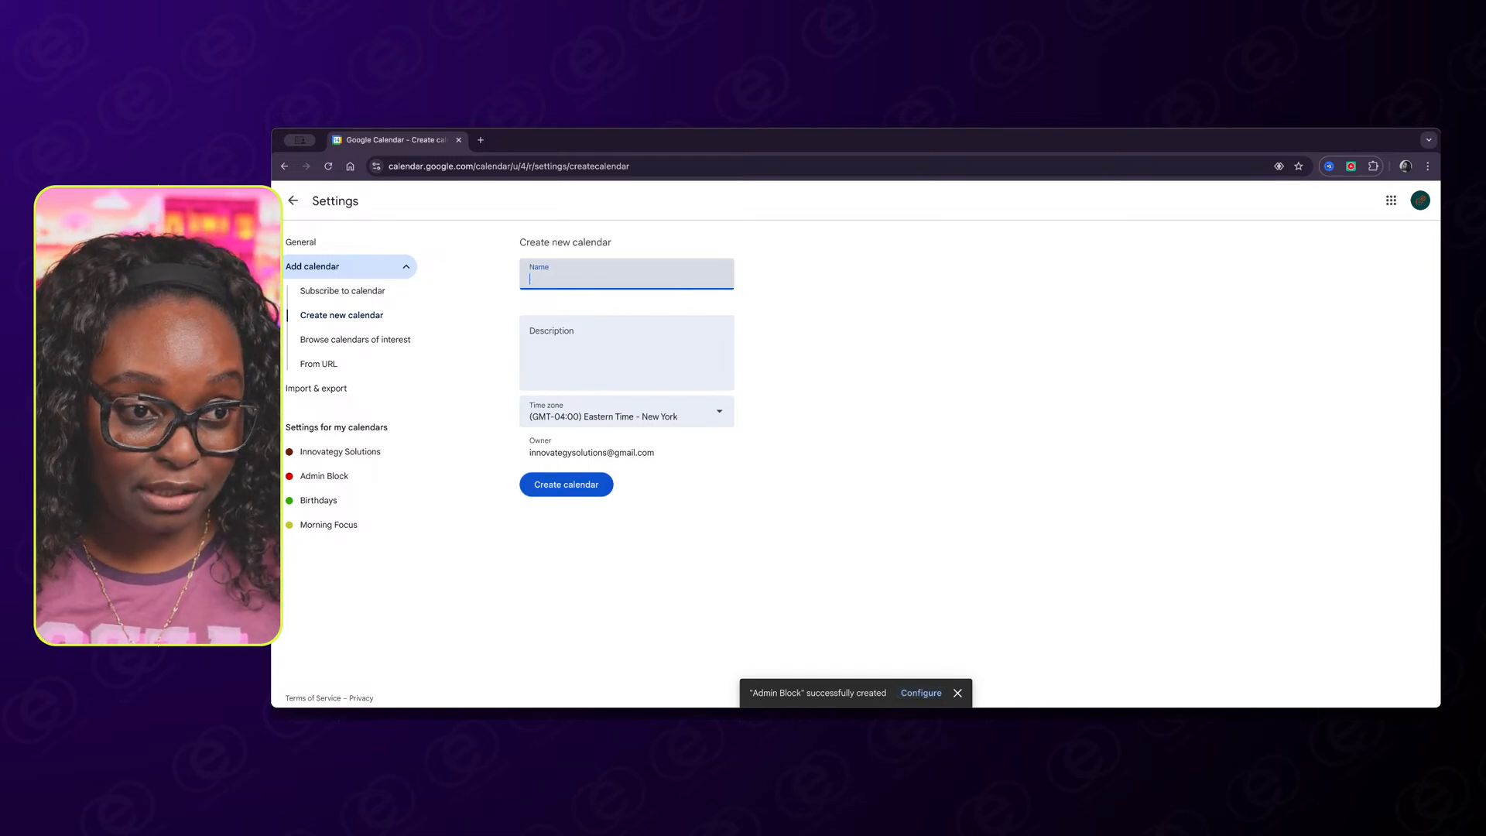
type("Creativ")
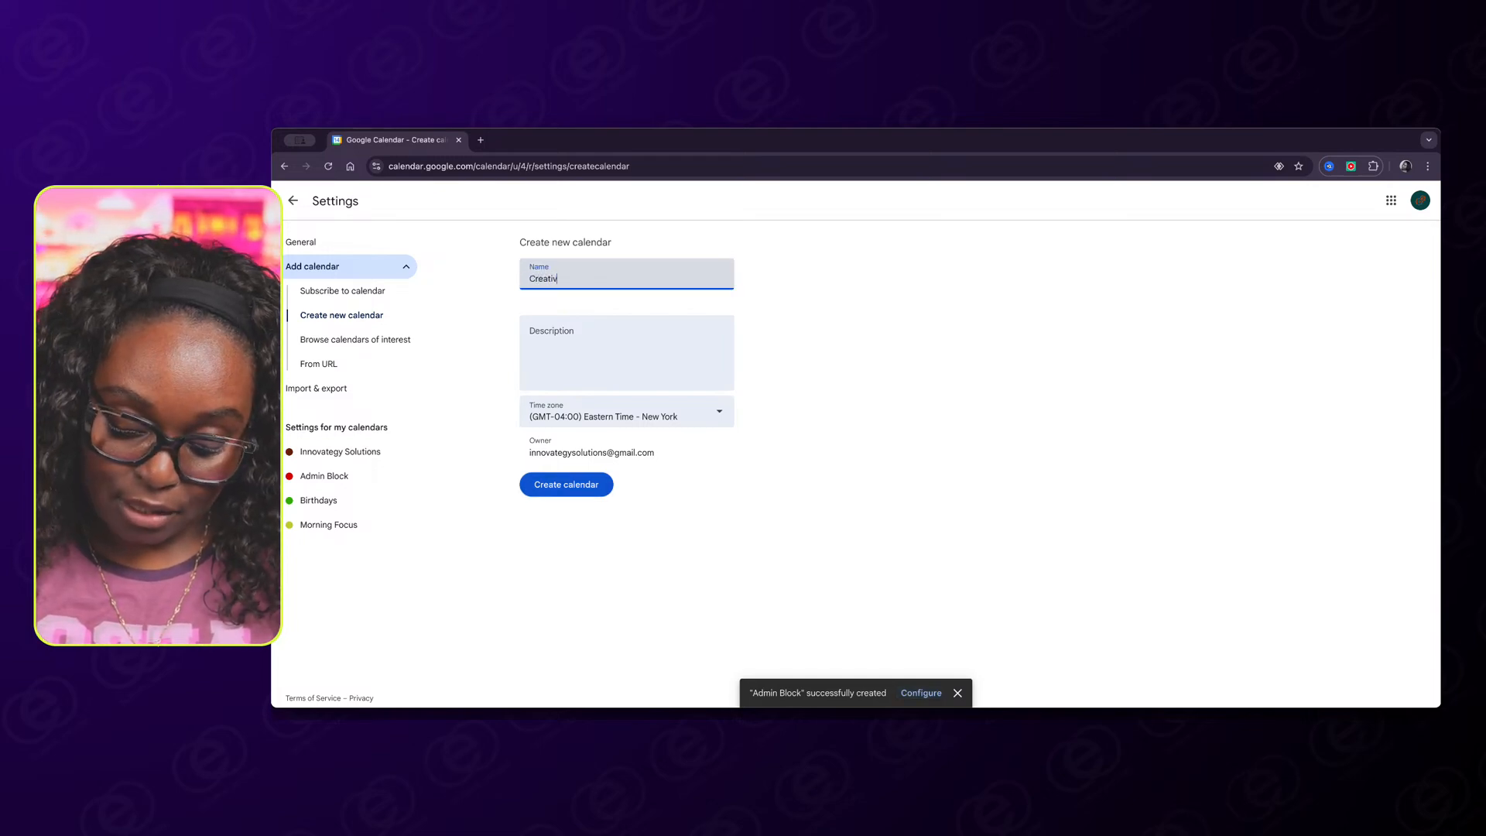
type("e Block")
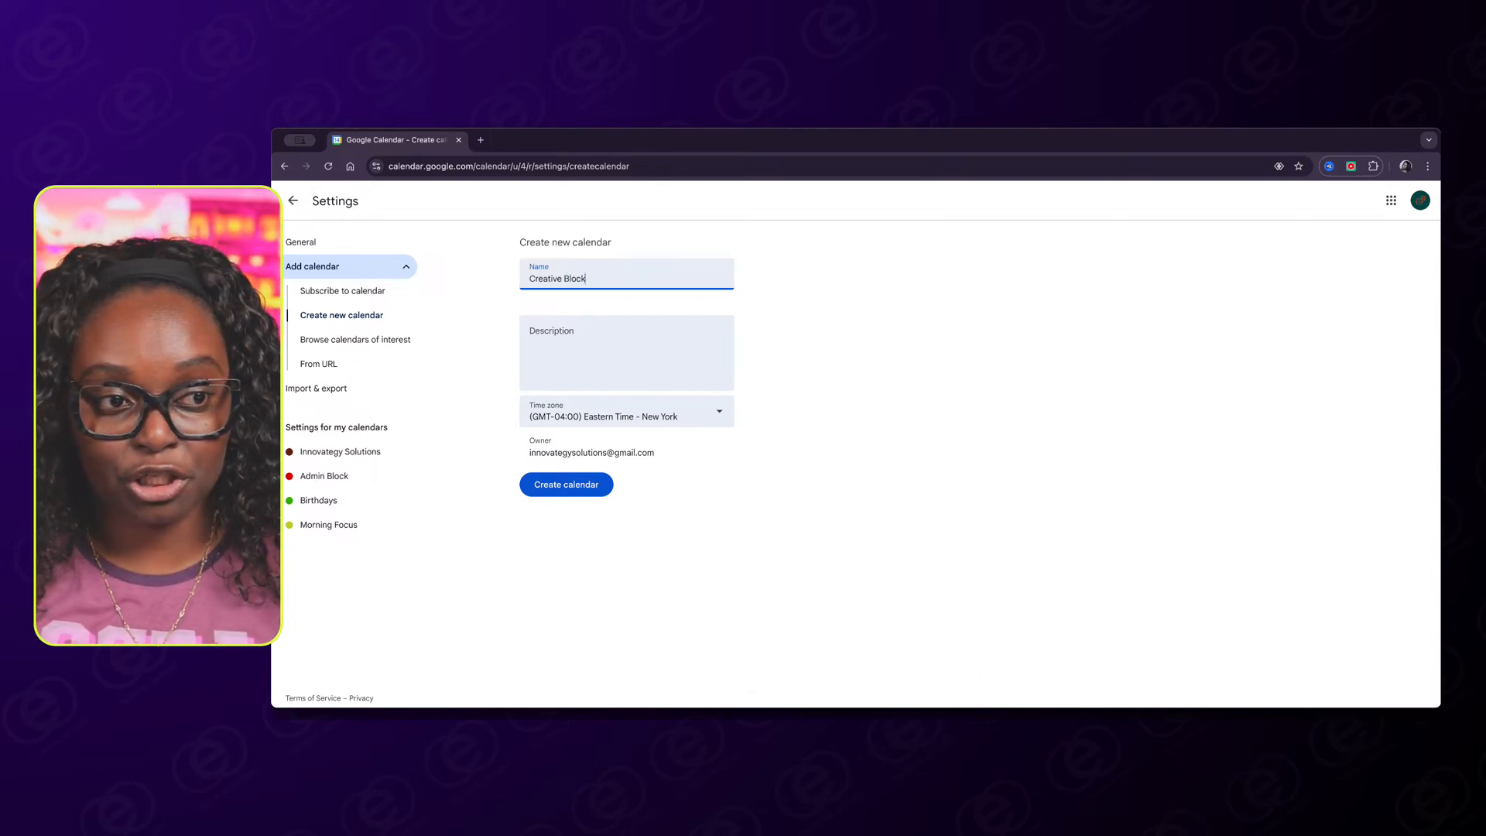
left_click(627, 352)
type("c")
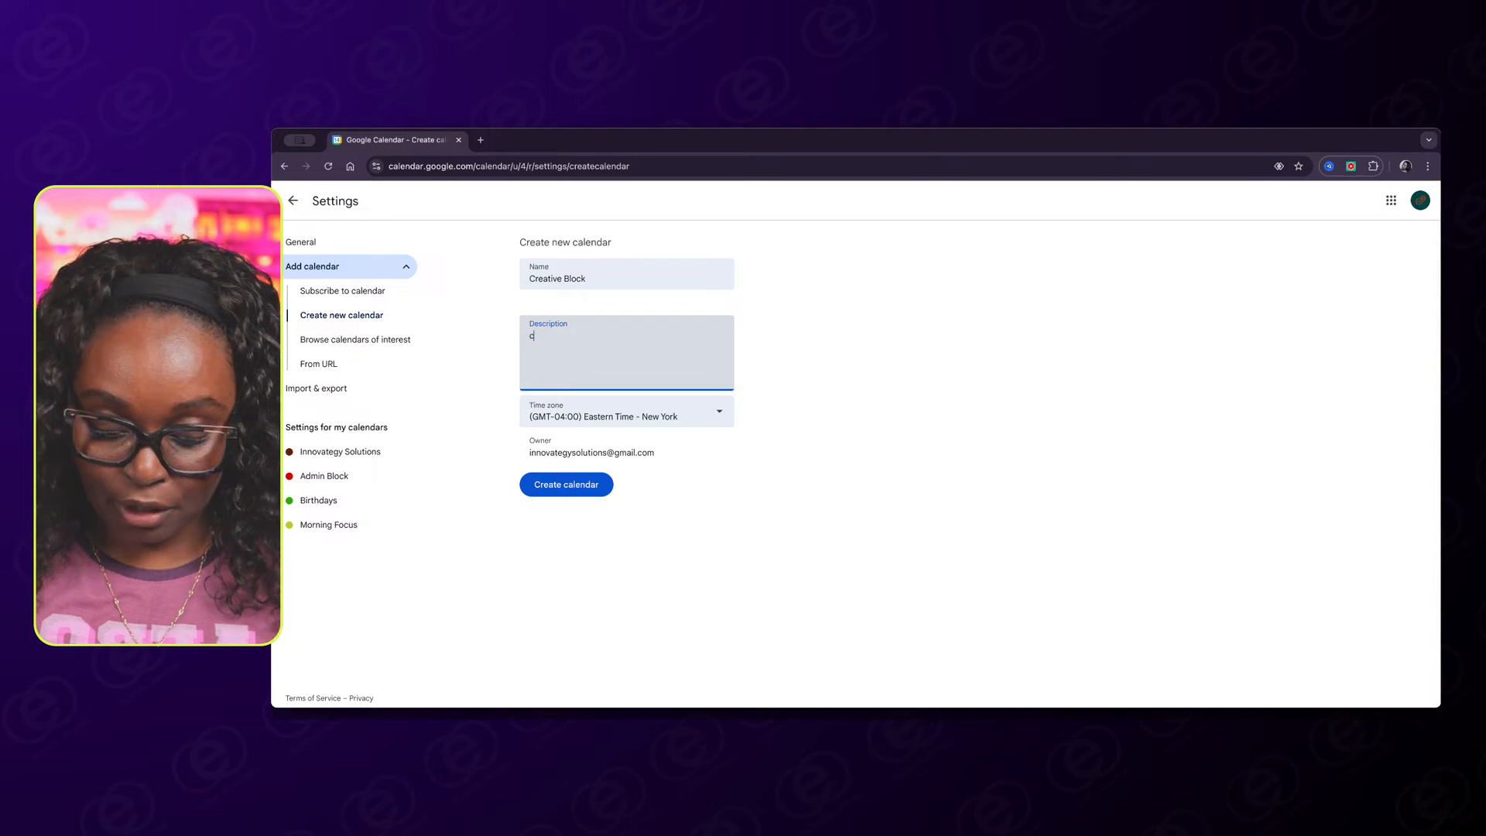
type("ontent creati")
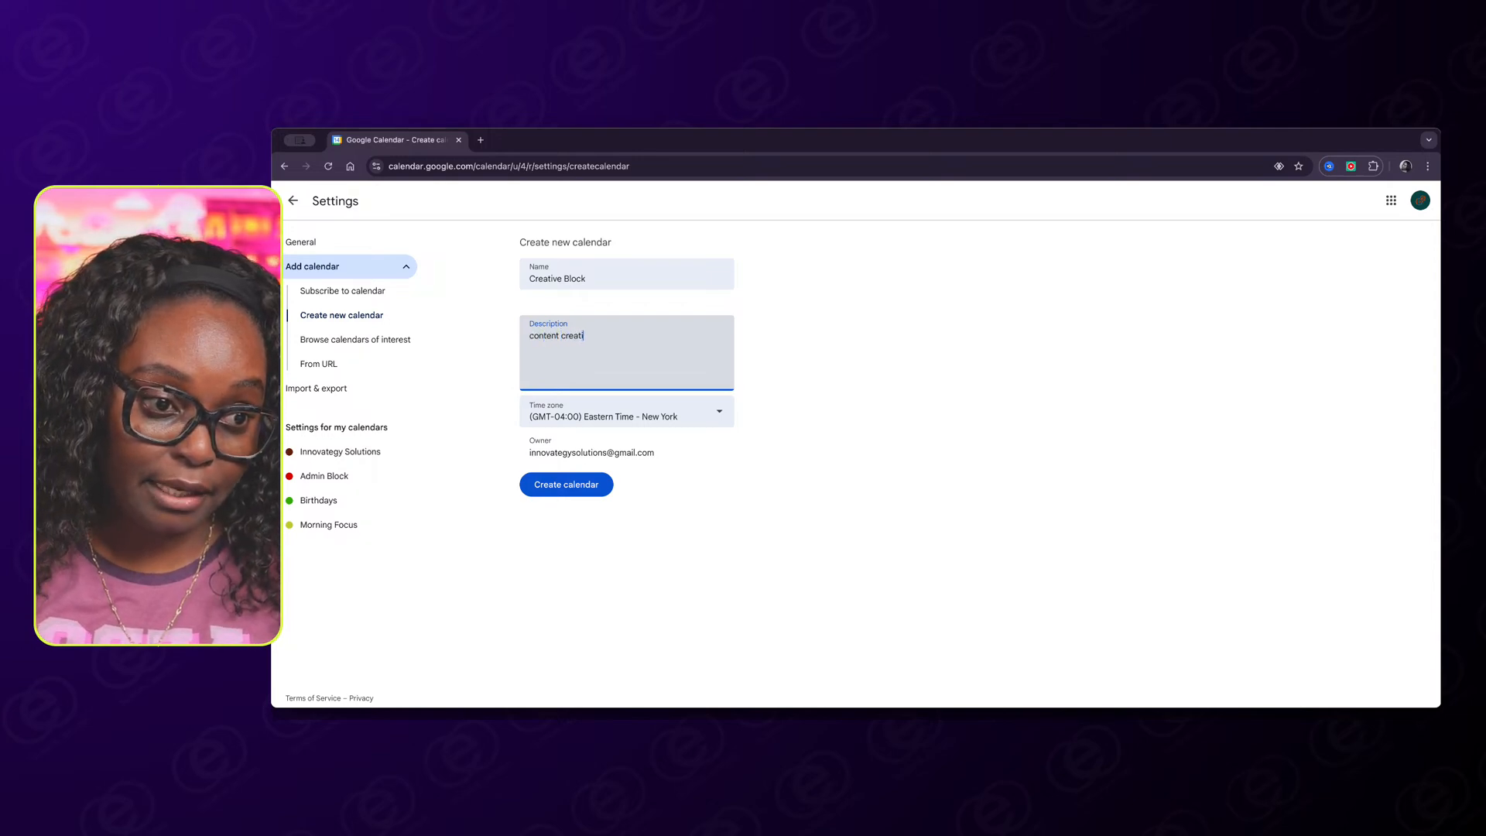
type("ng , brainstorming")
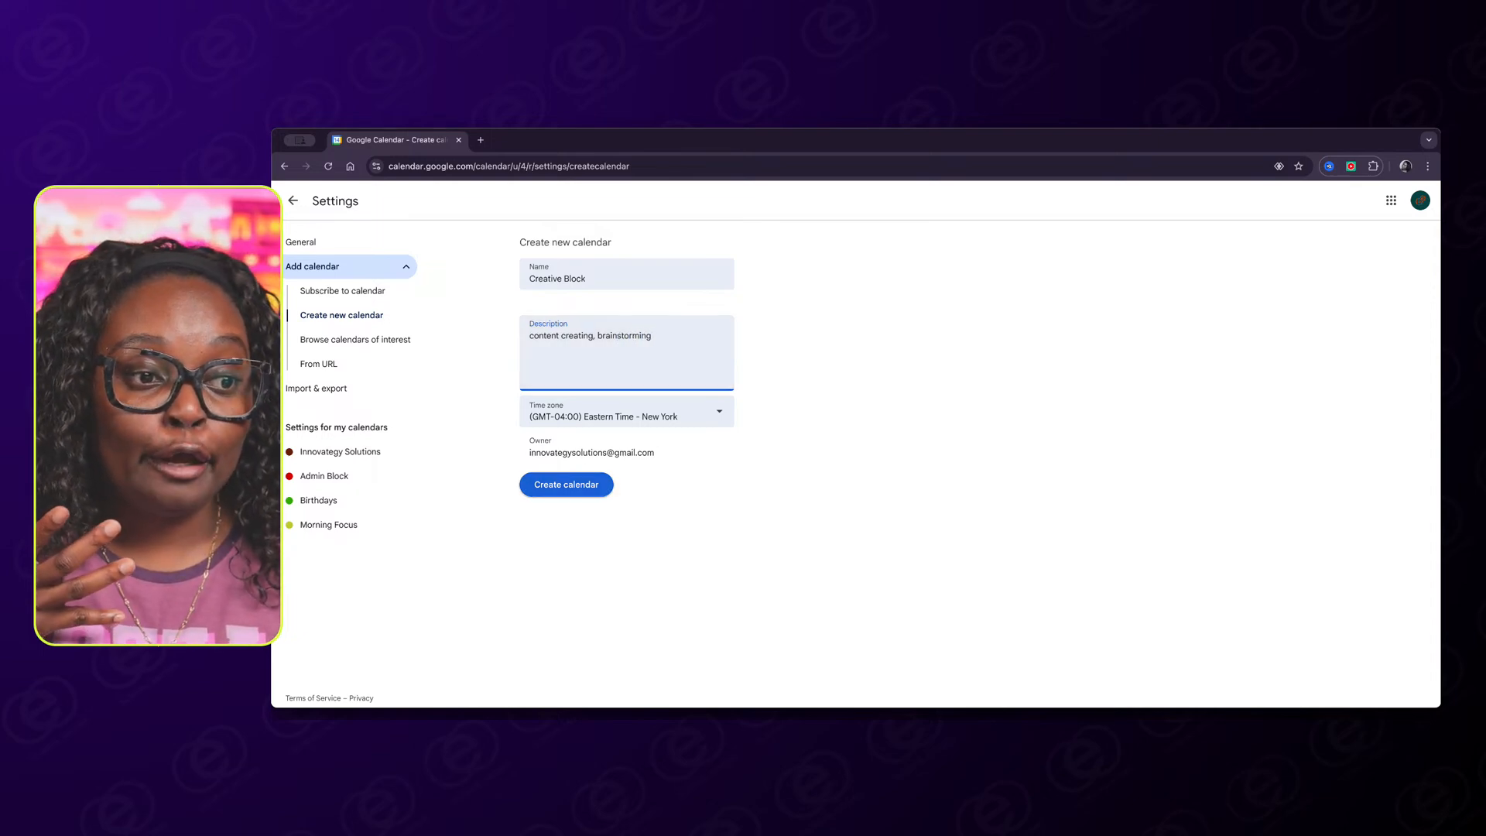
left_click(566, 485)
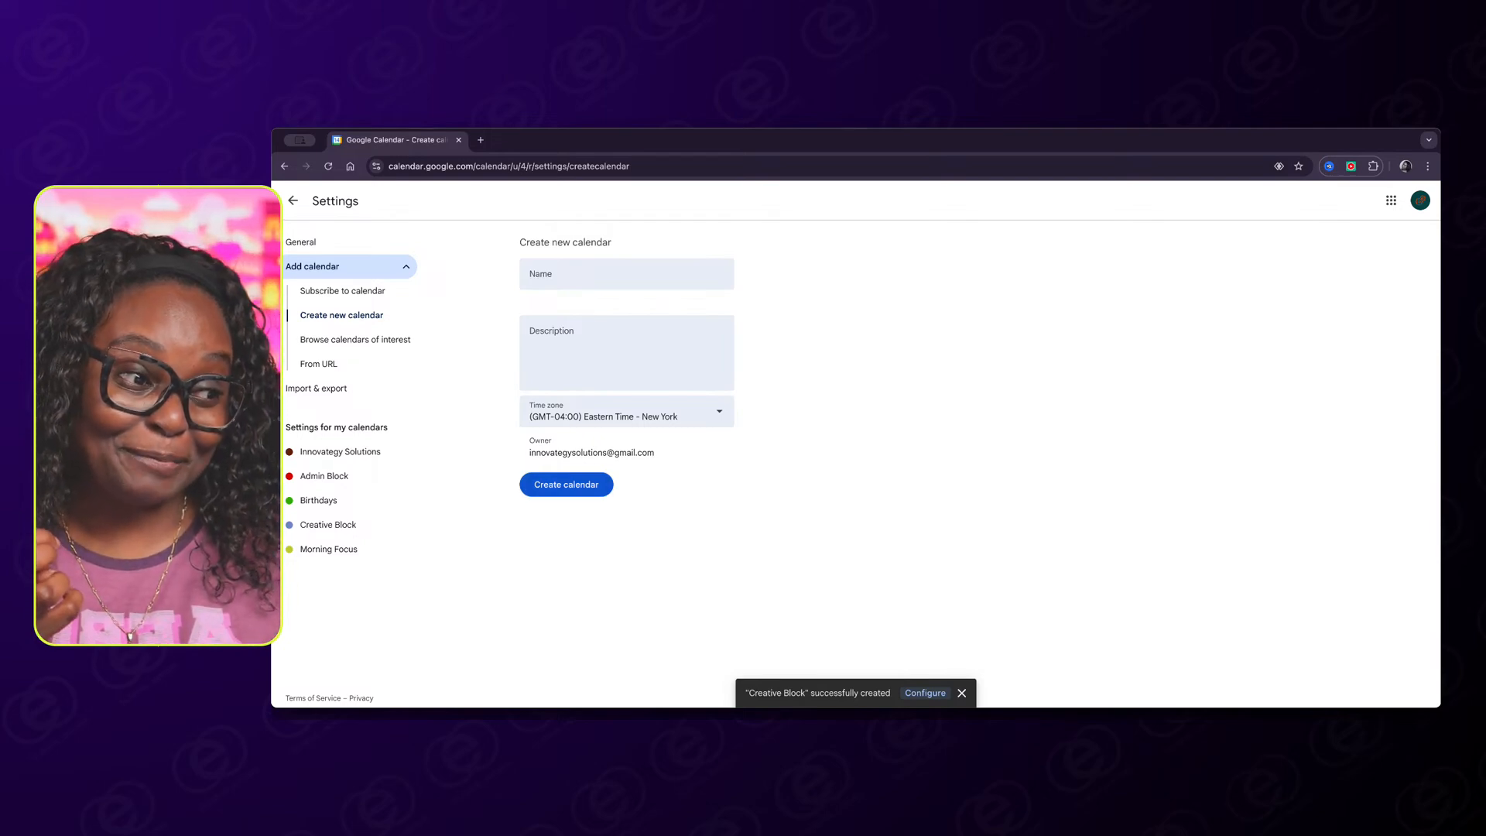
Create another calendar named "Sabbath Block" with the description "Non-Negotiable"
left_click(594, 275)
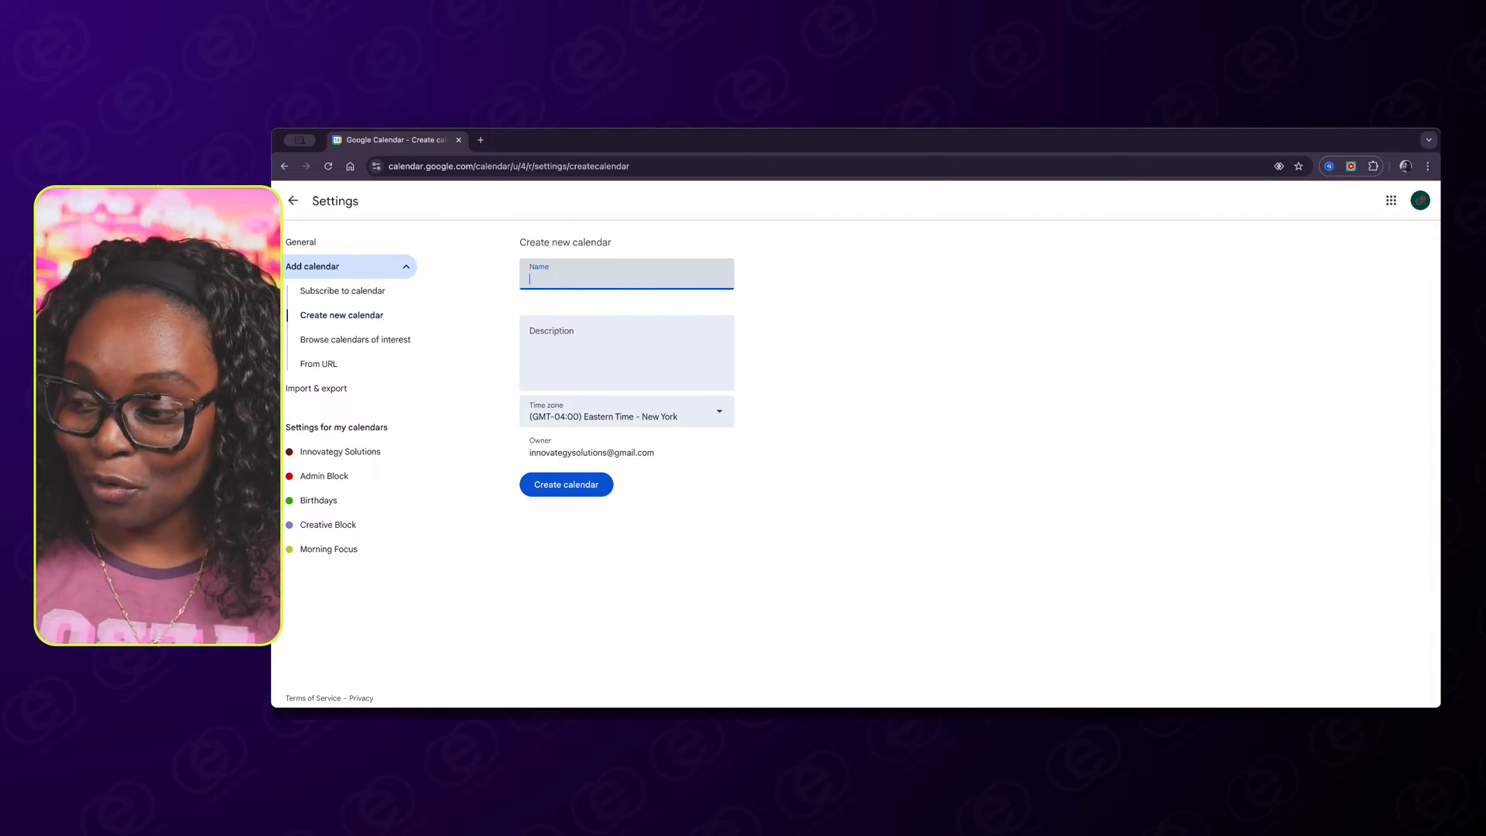
type("Sab")
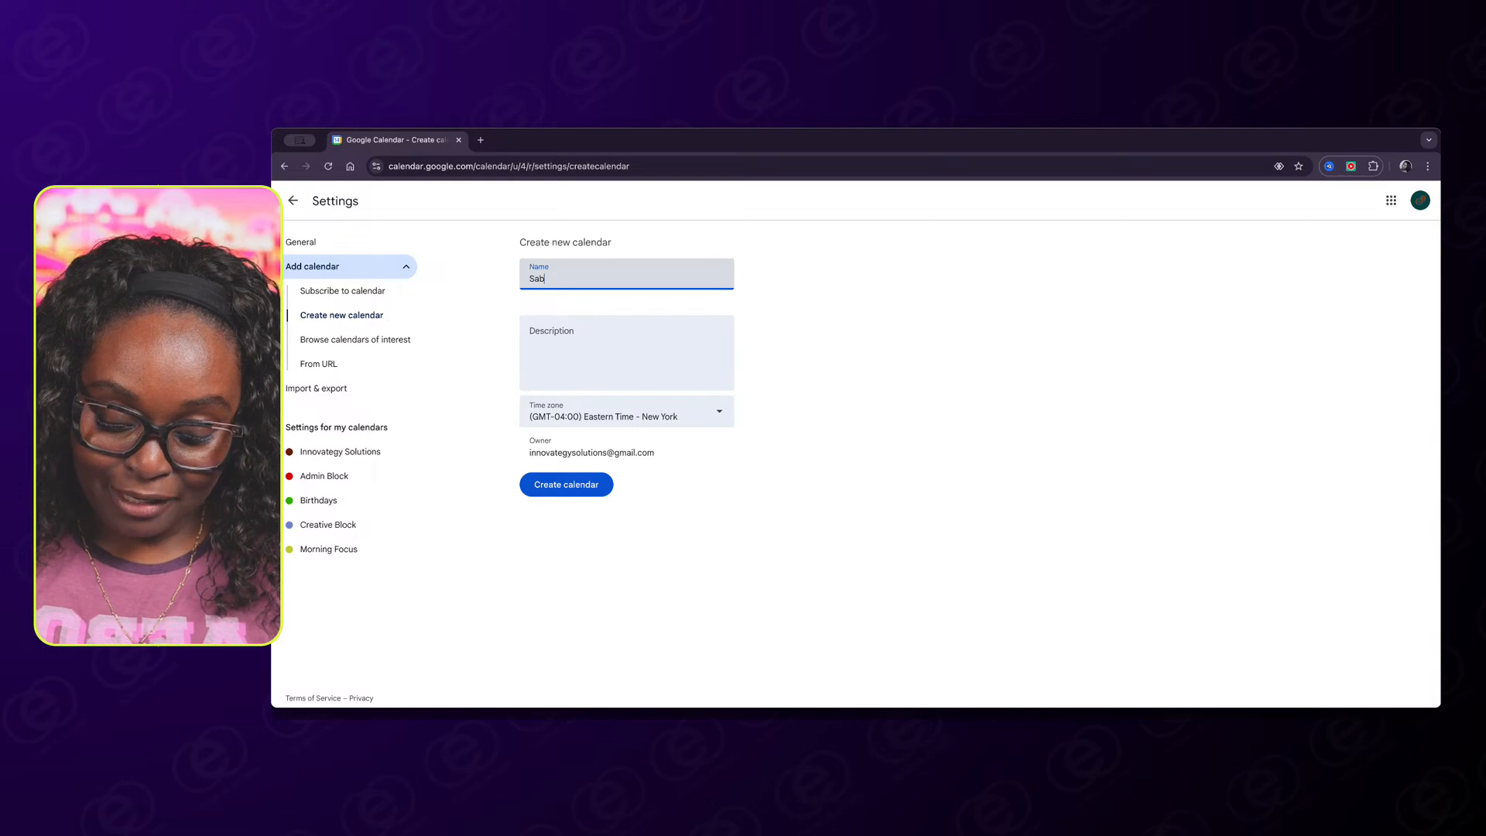
type("ba")
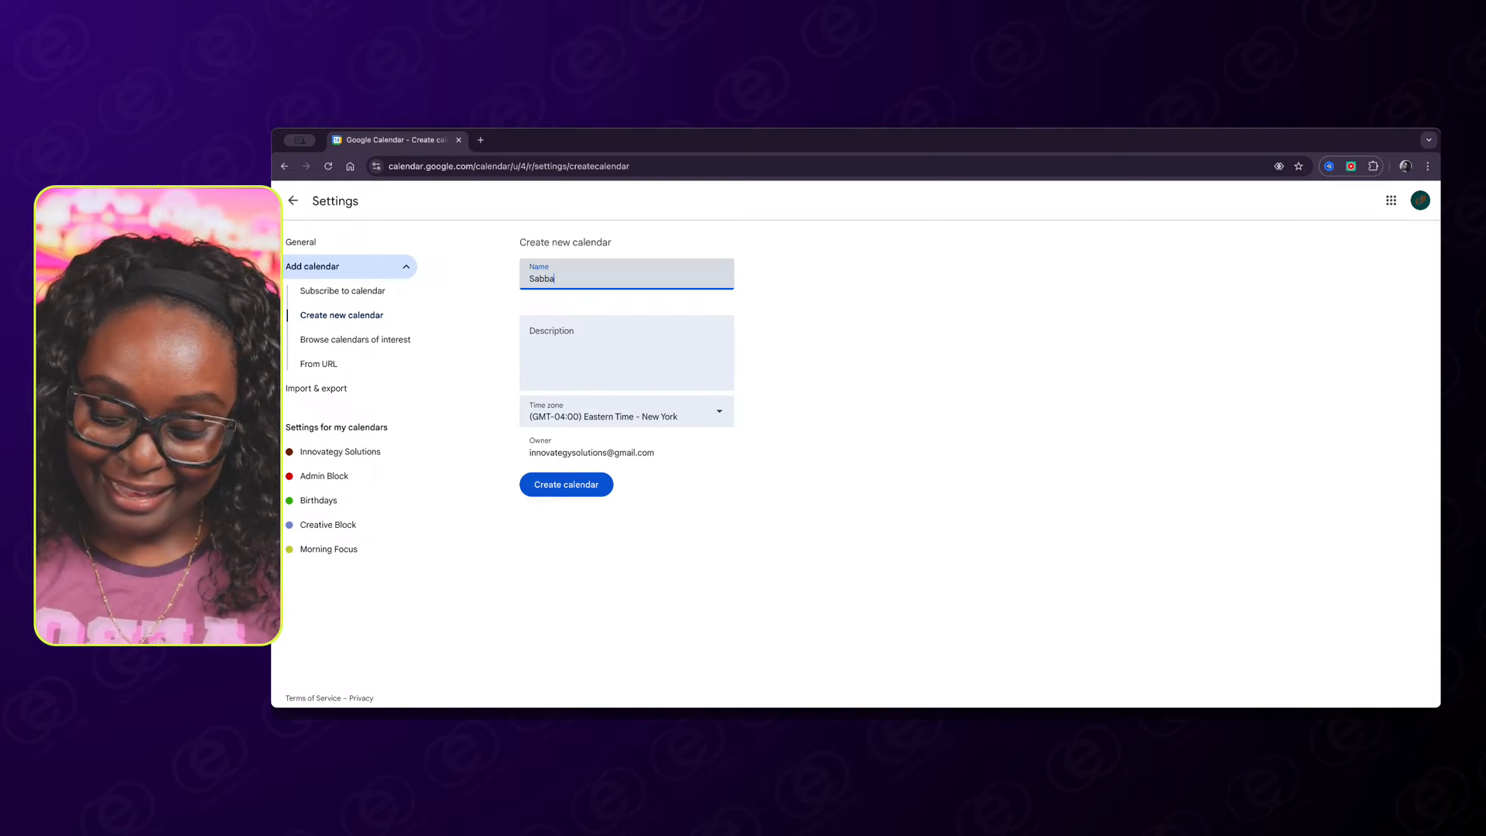
type("th Block")
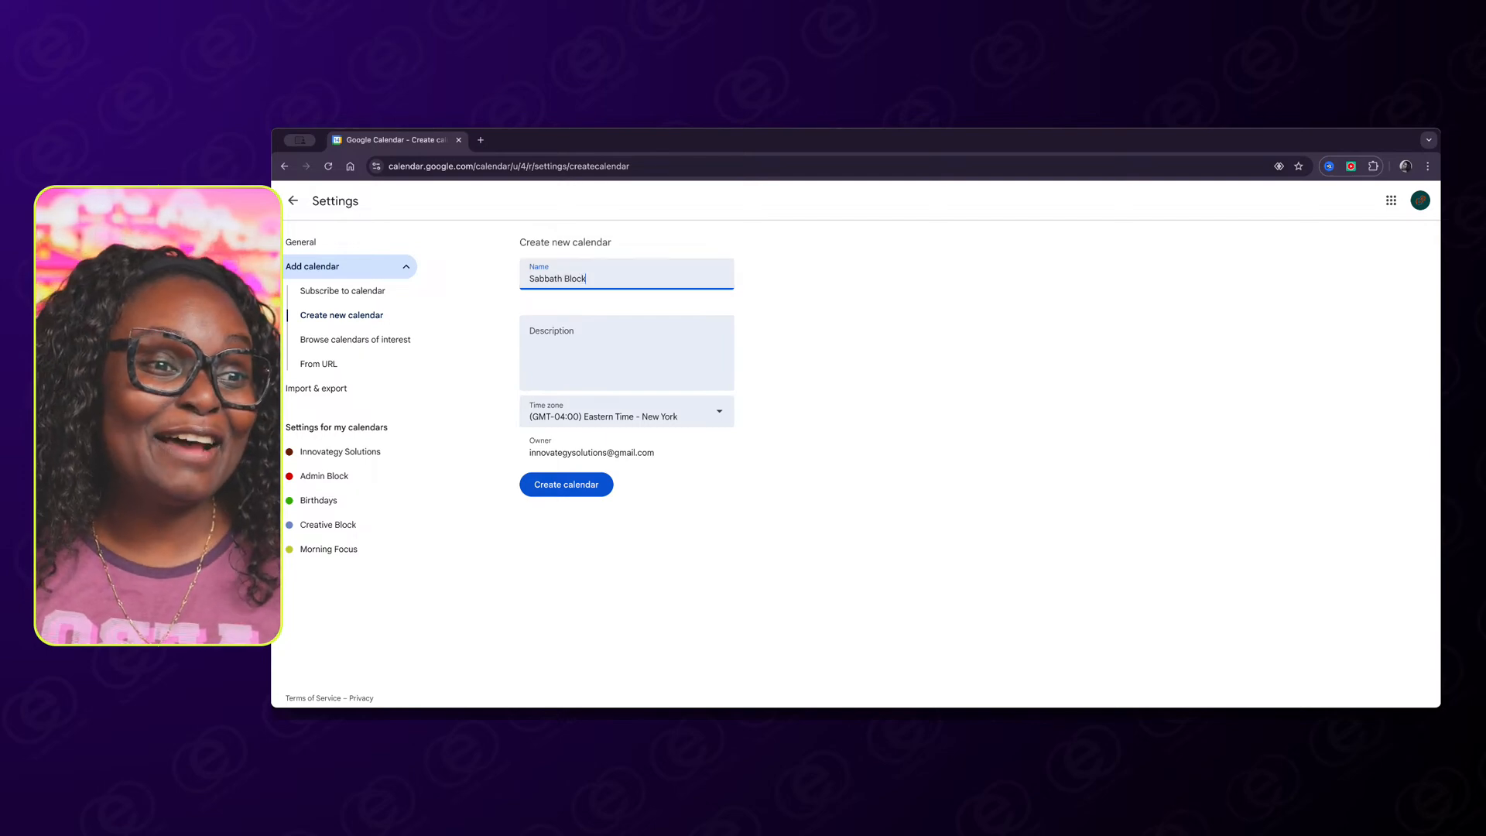
left_click(612, 353)
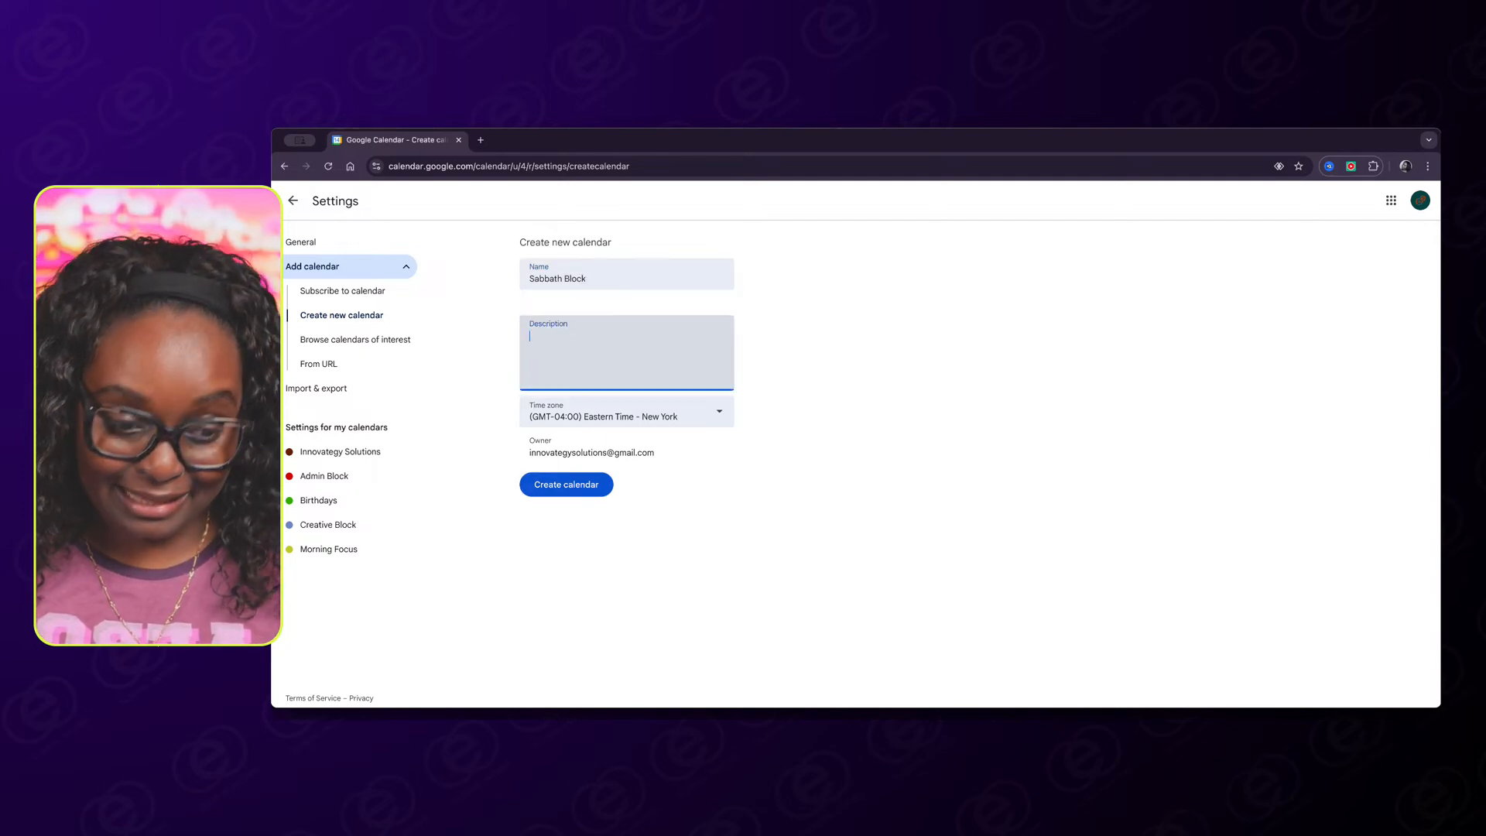
type("Non-Negot")
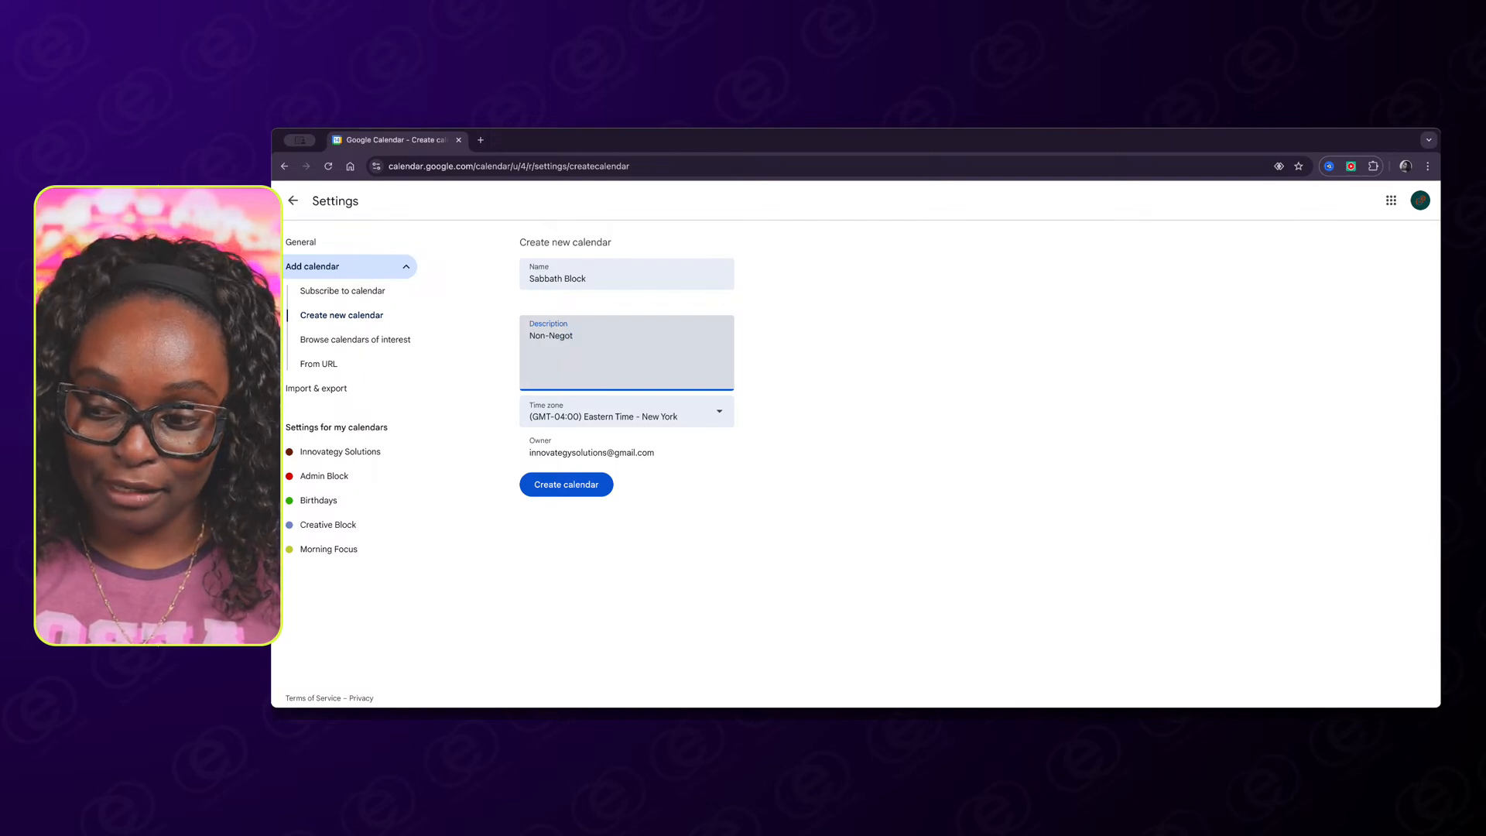
type("iable")
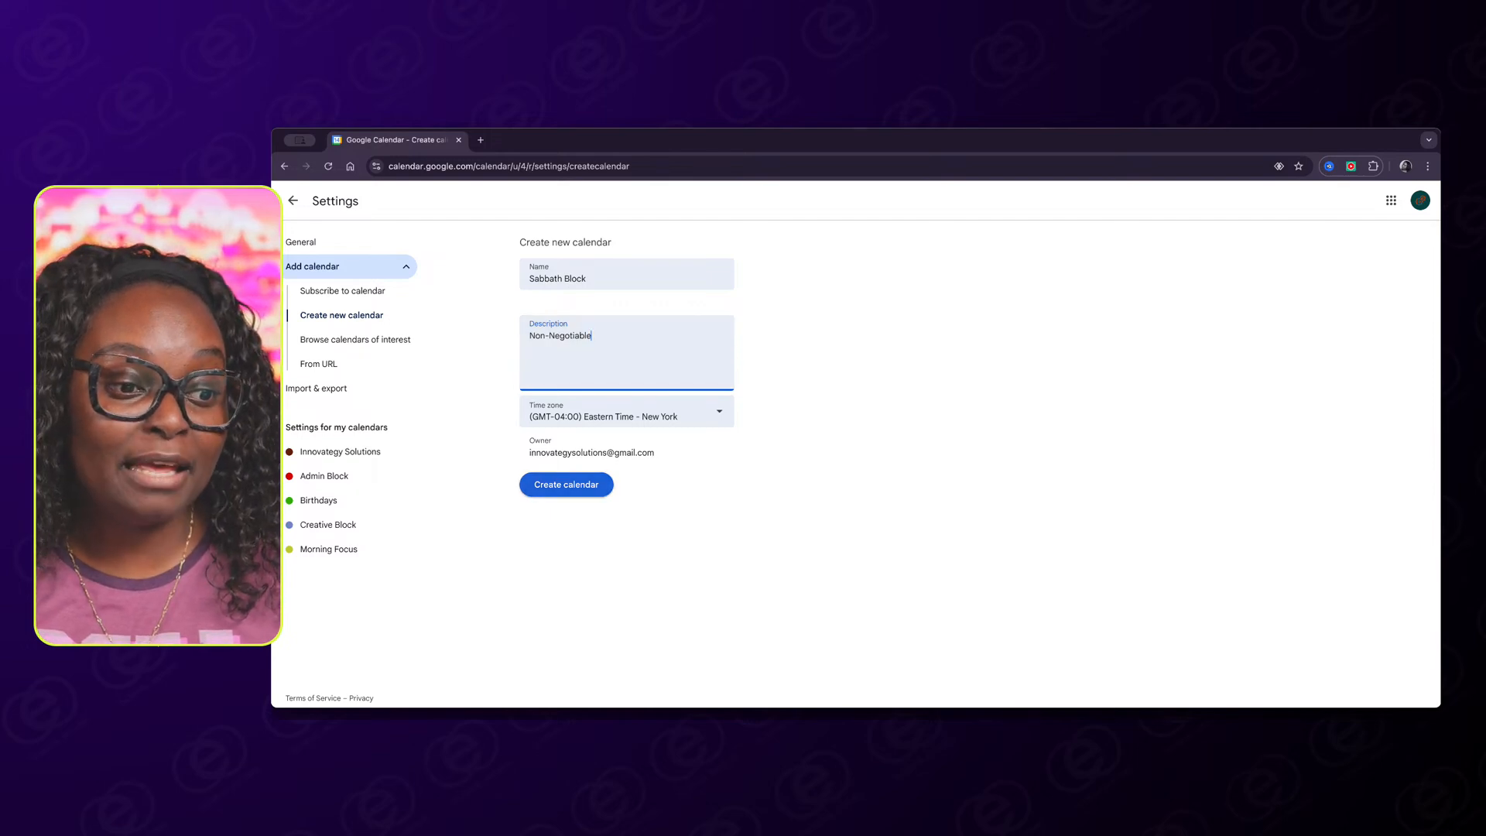
left_click(566, 484)
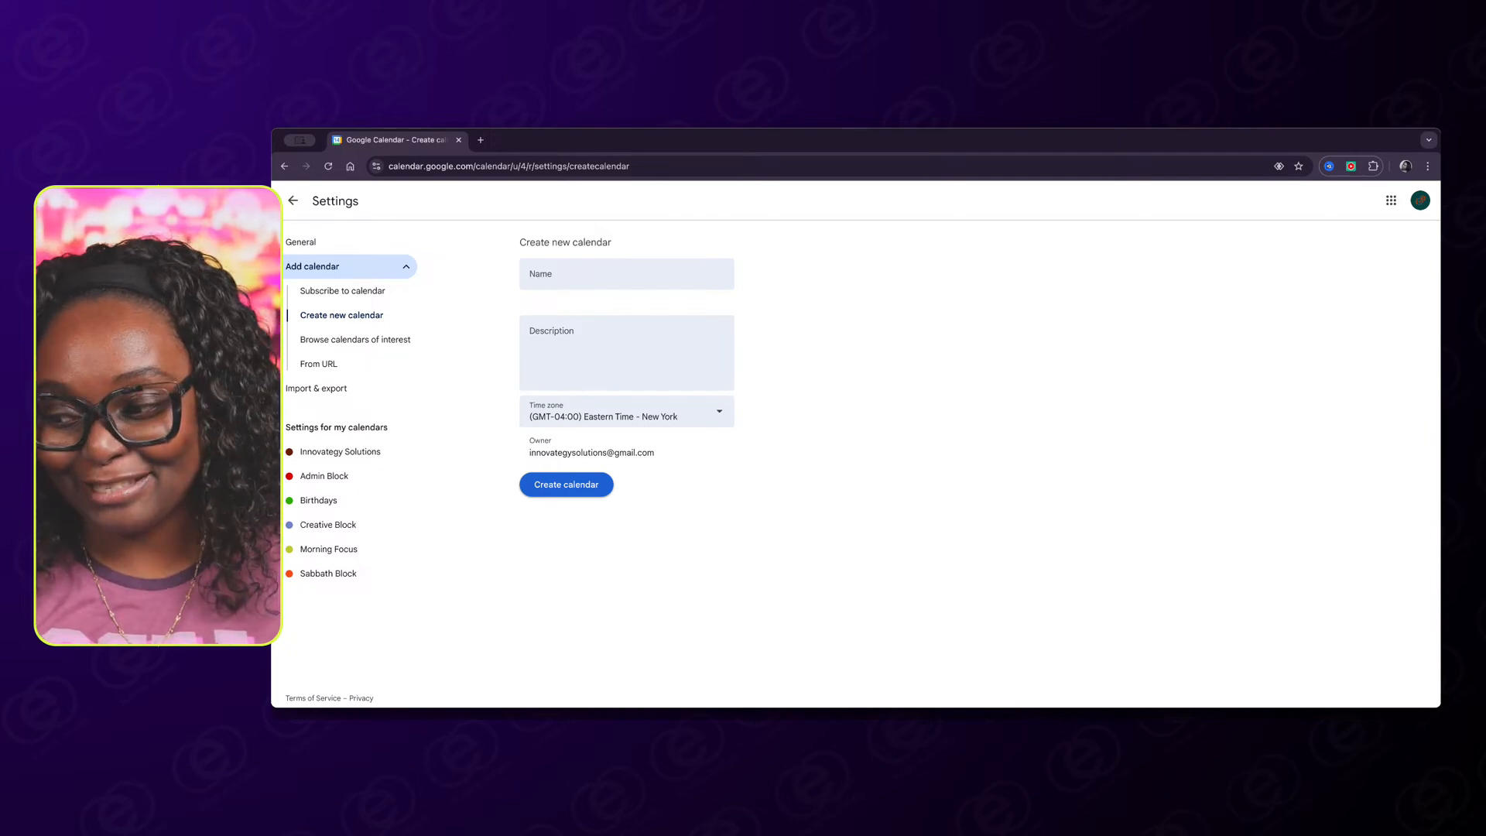
Create another calendar named "Personal Block" with the description "Family, Prayer, Exercise, Rest"
left_click(590, 275)
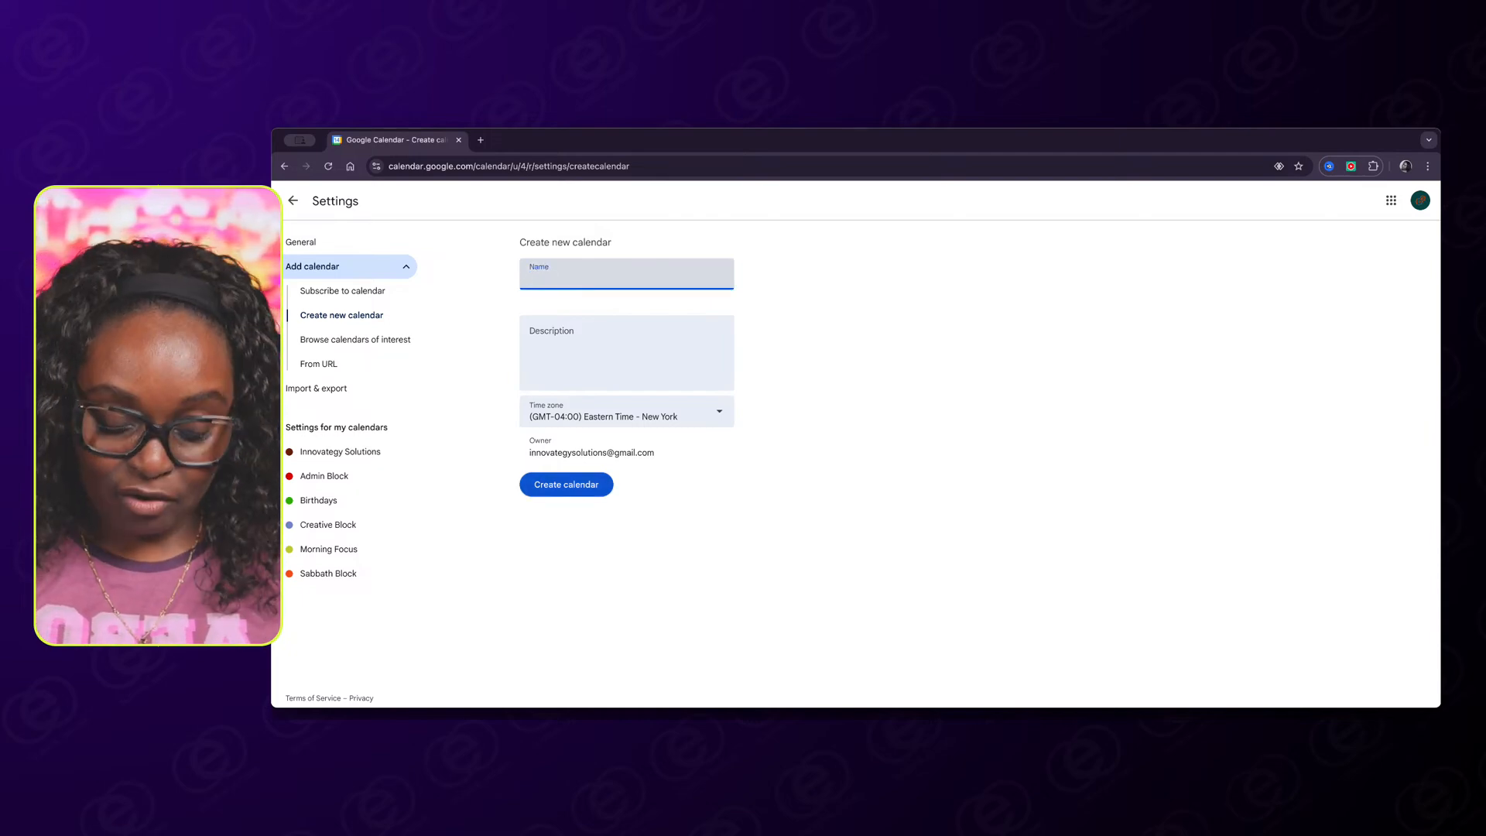
type("Personal Block")
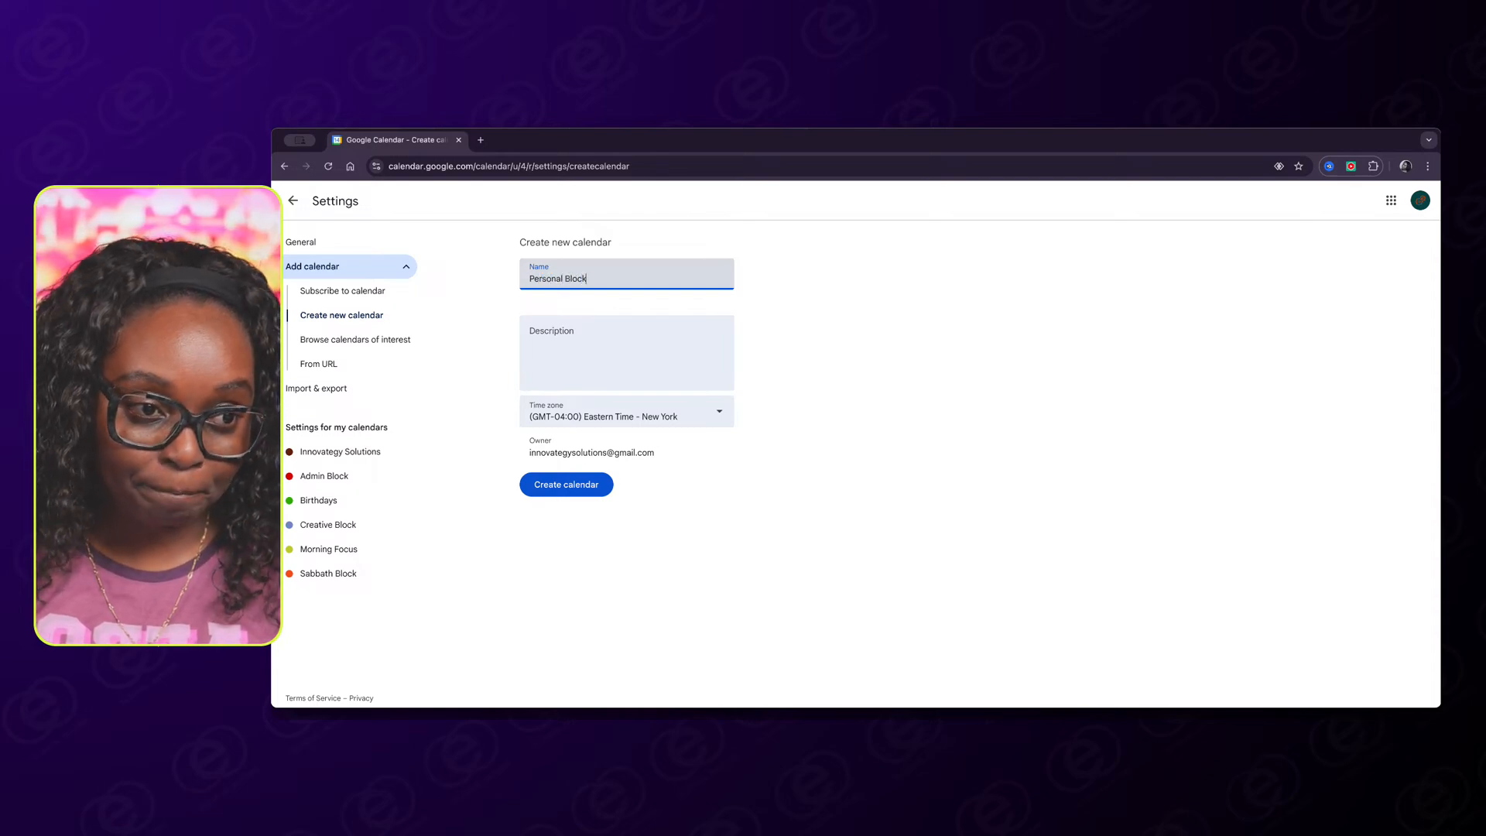
key("Tab")
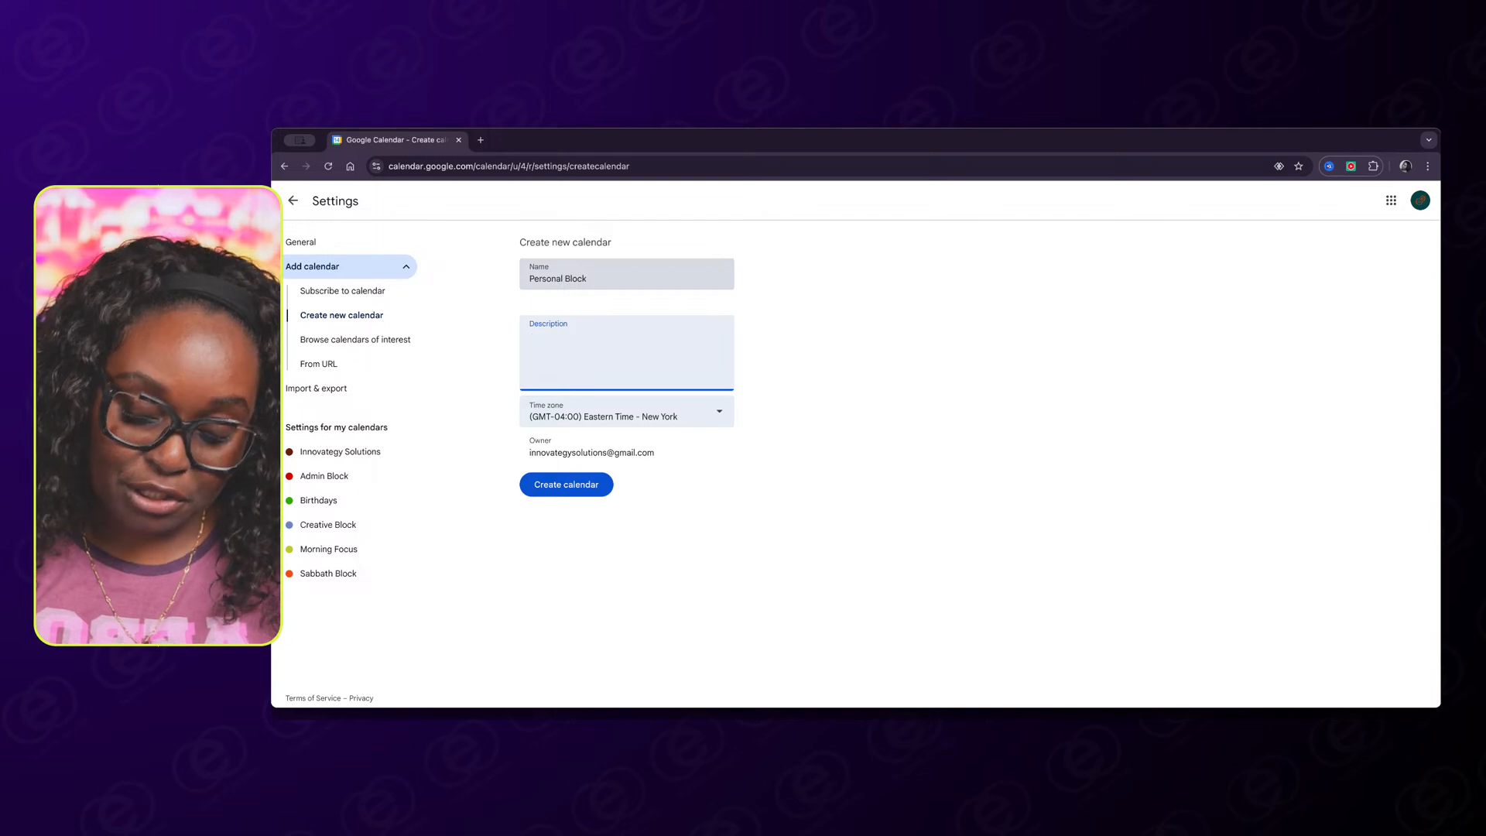
type("Family, Pray")
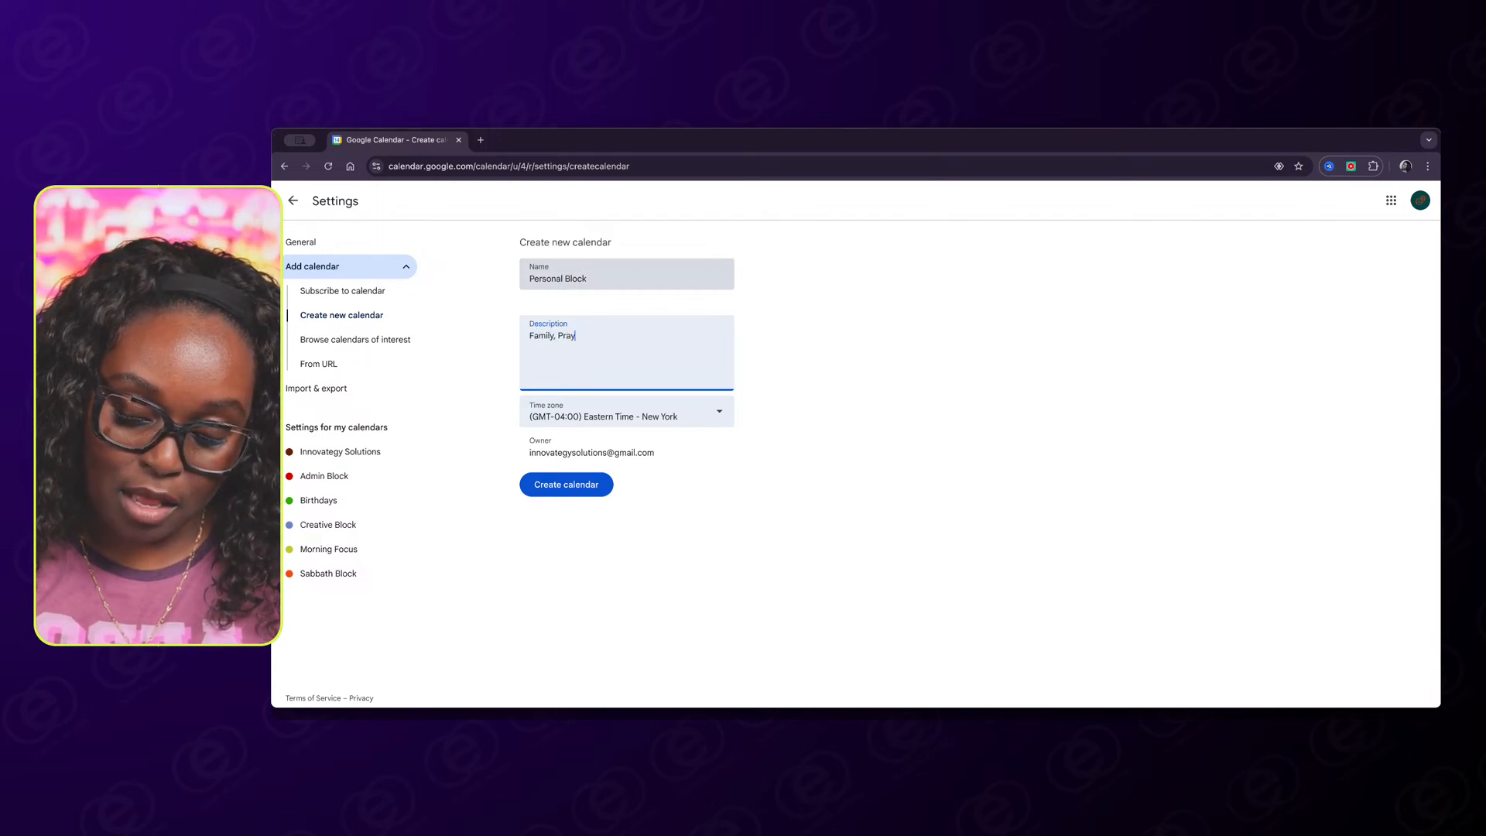
type("er, Exercis")
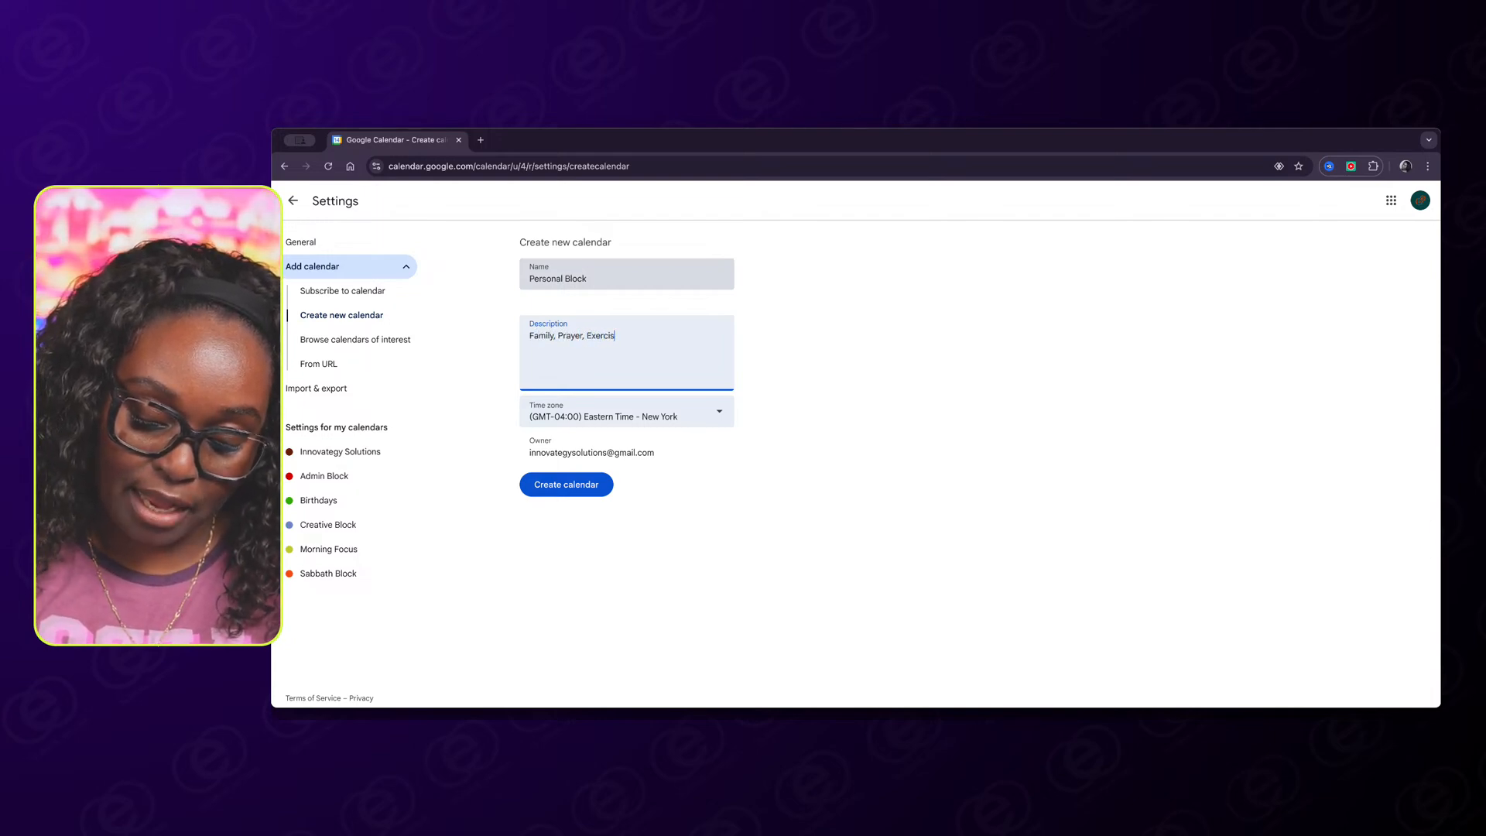
type("e, Rest")
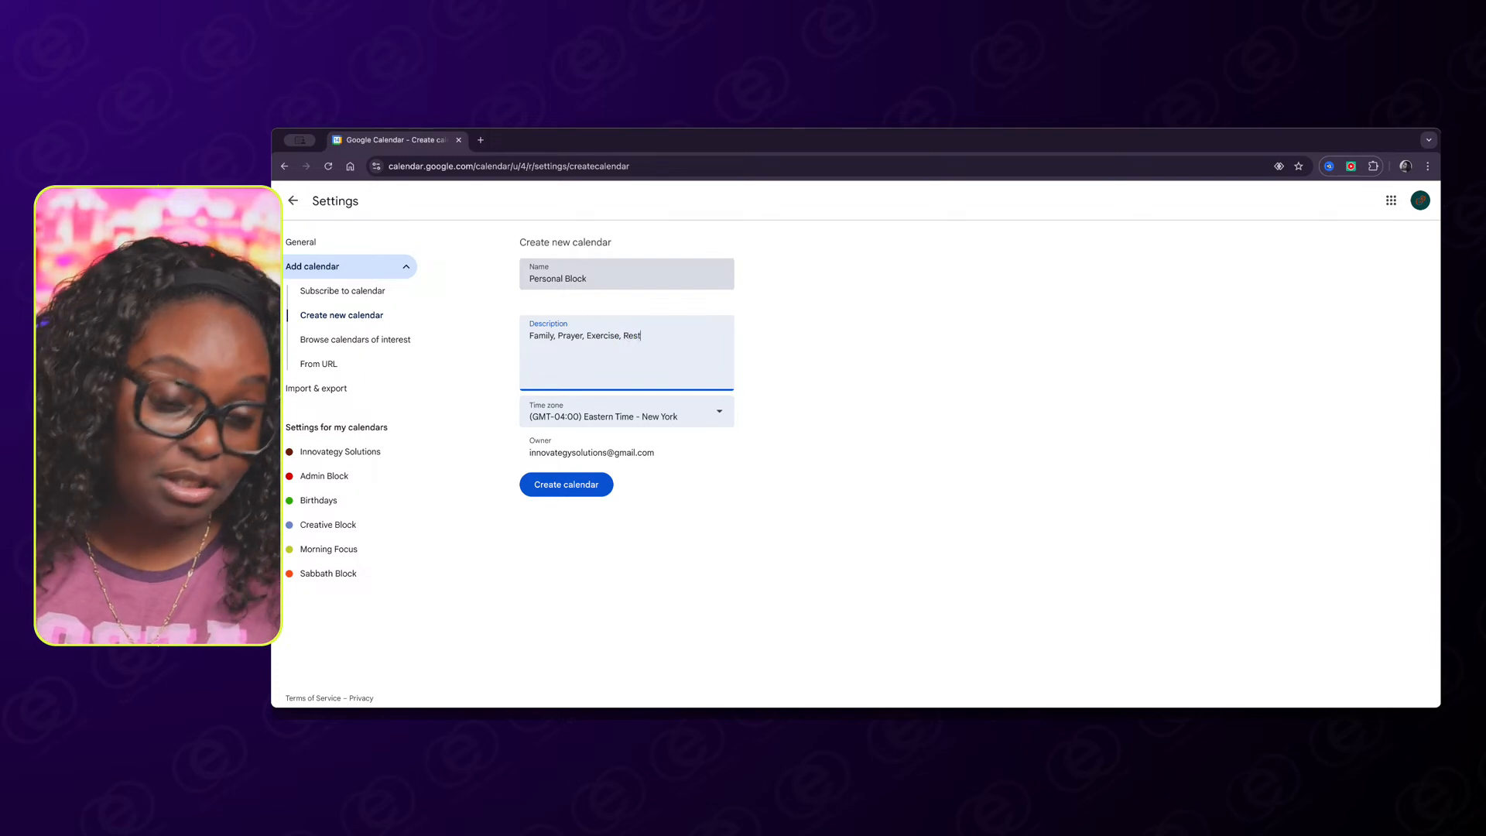
left_click(566, 485)
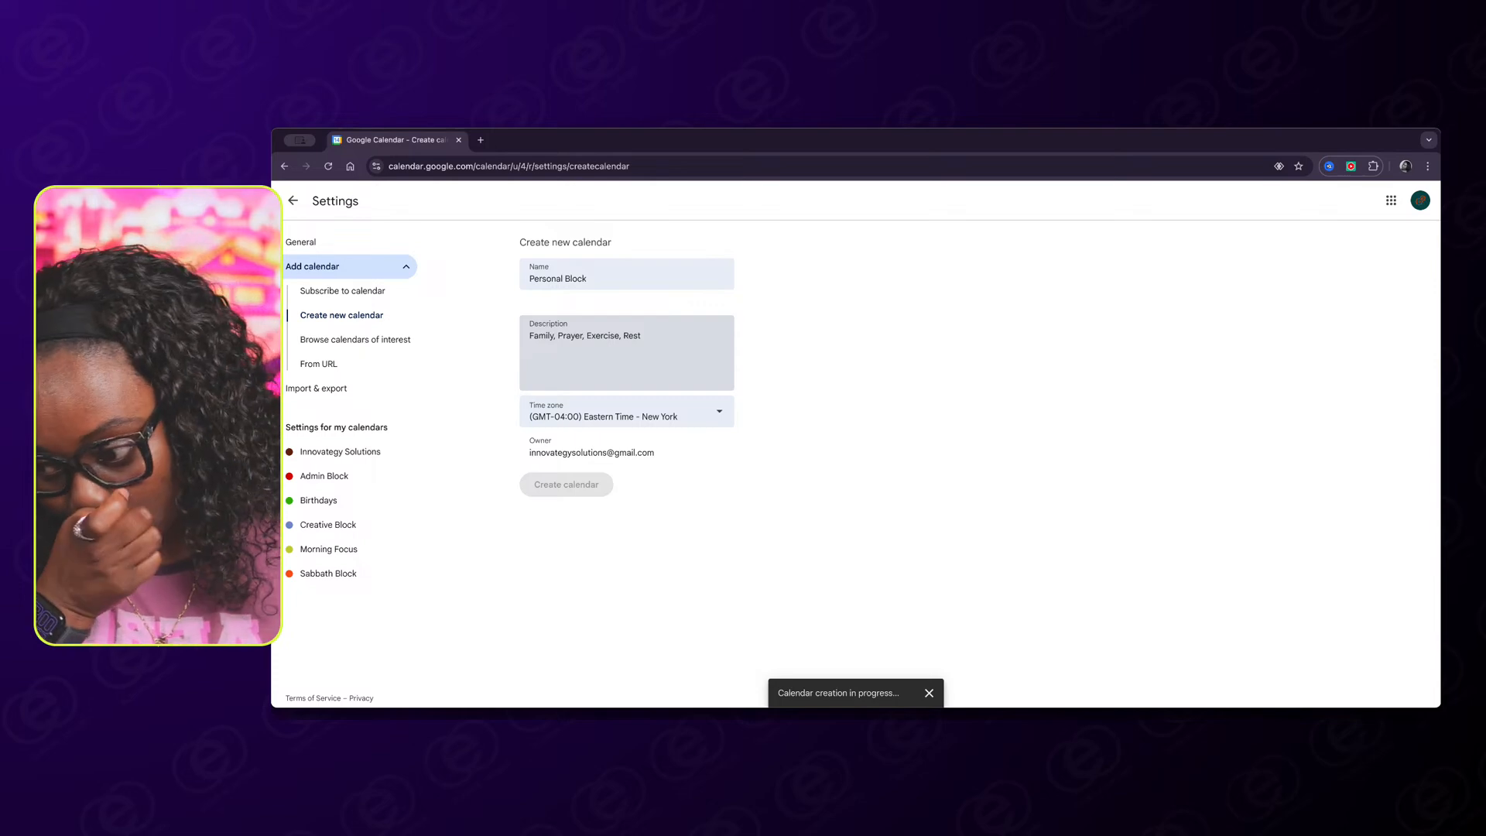
Create another calendar named "Deep Work Block" with the description "focus time"
left_click(626, 274)
type("Deep W")
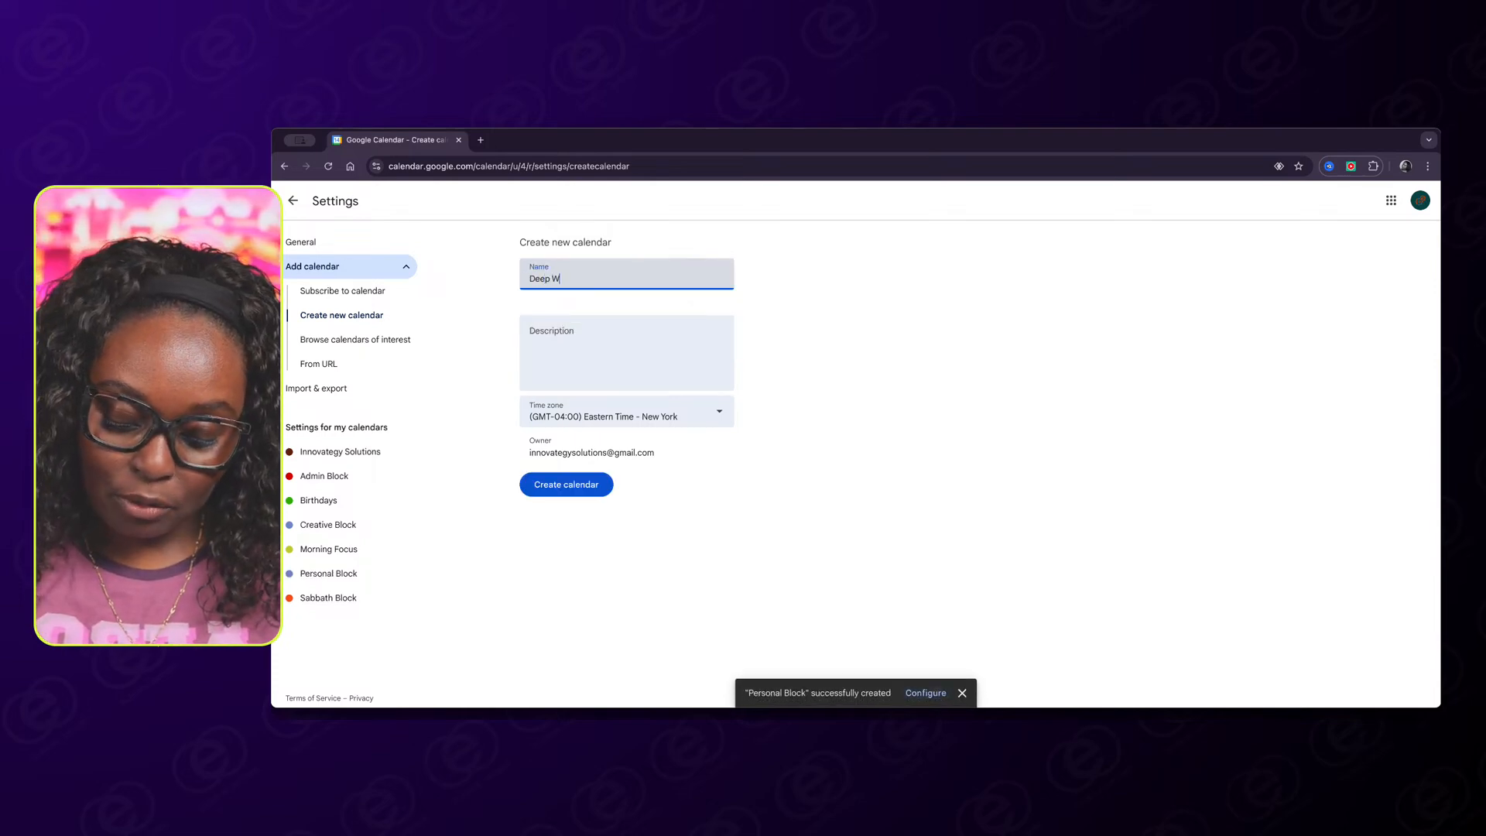
type("ork Block")
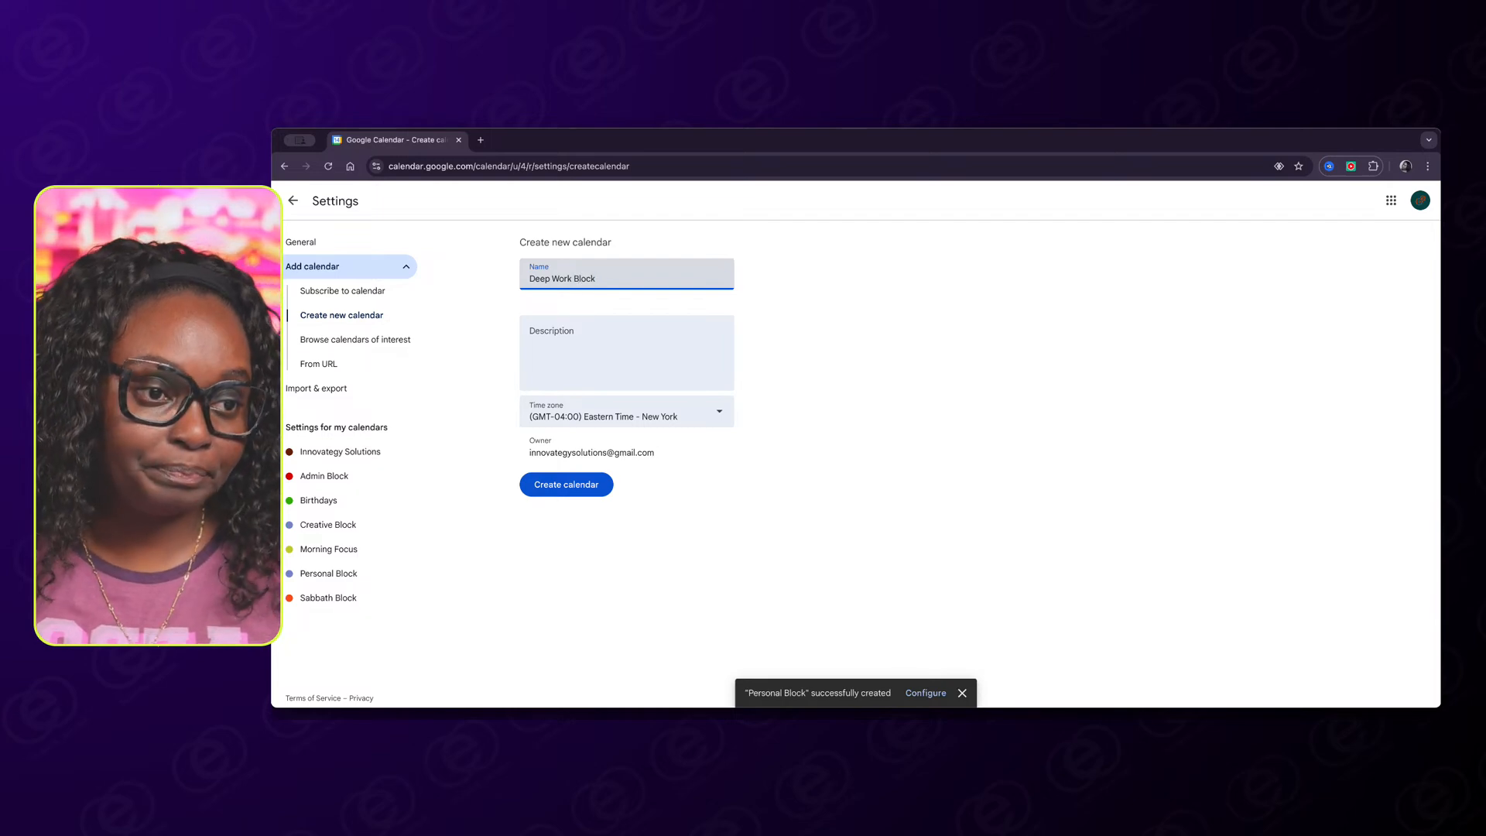
left_click(626, 353)
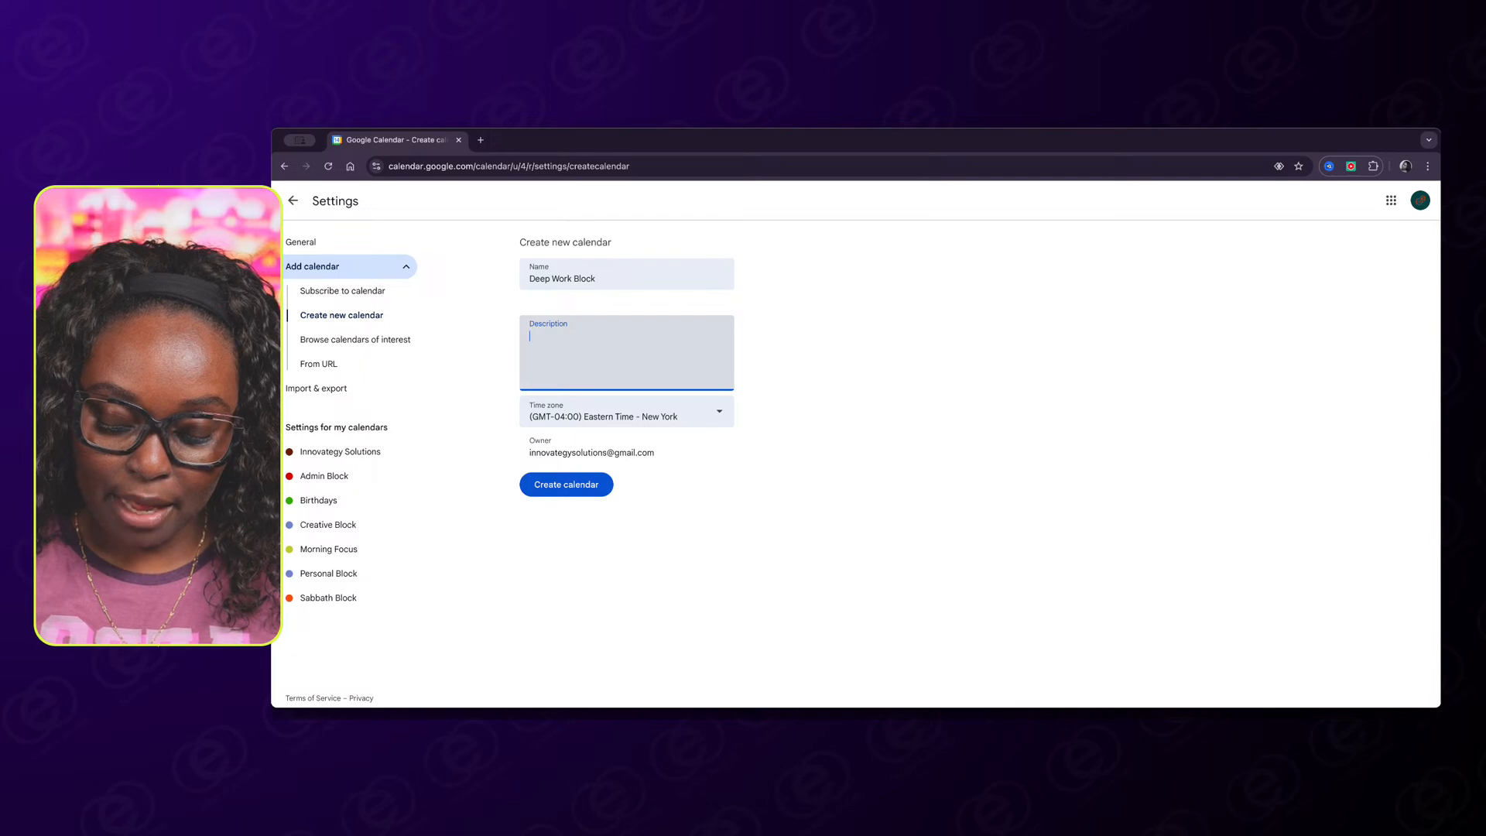
type("focus time")
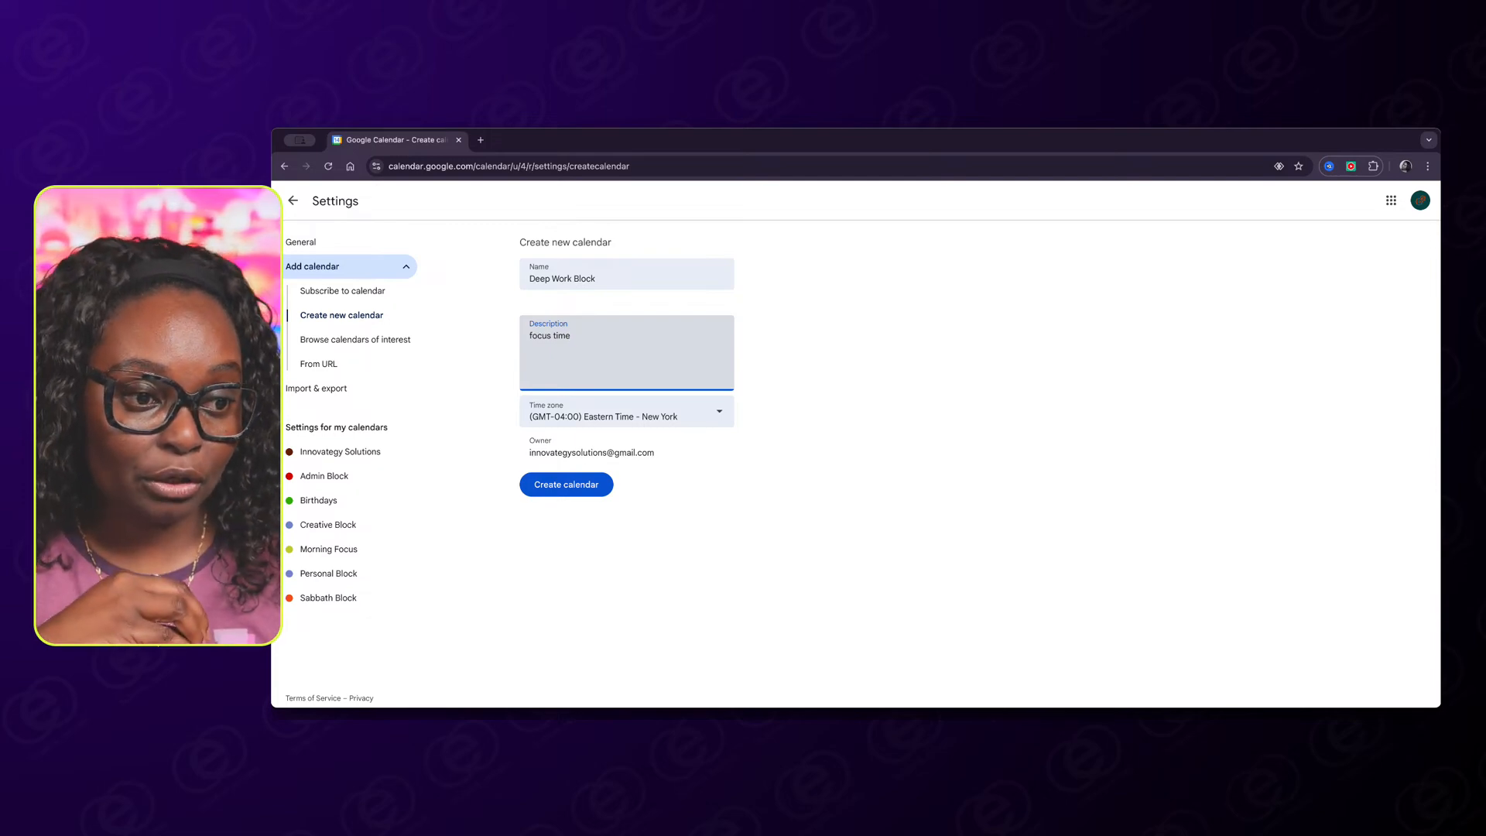
left_click(566, 485)
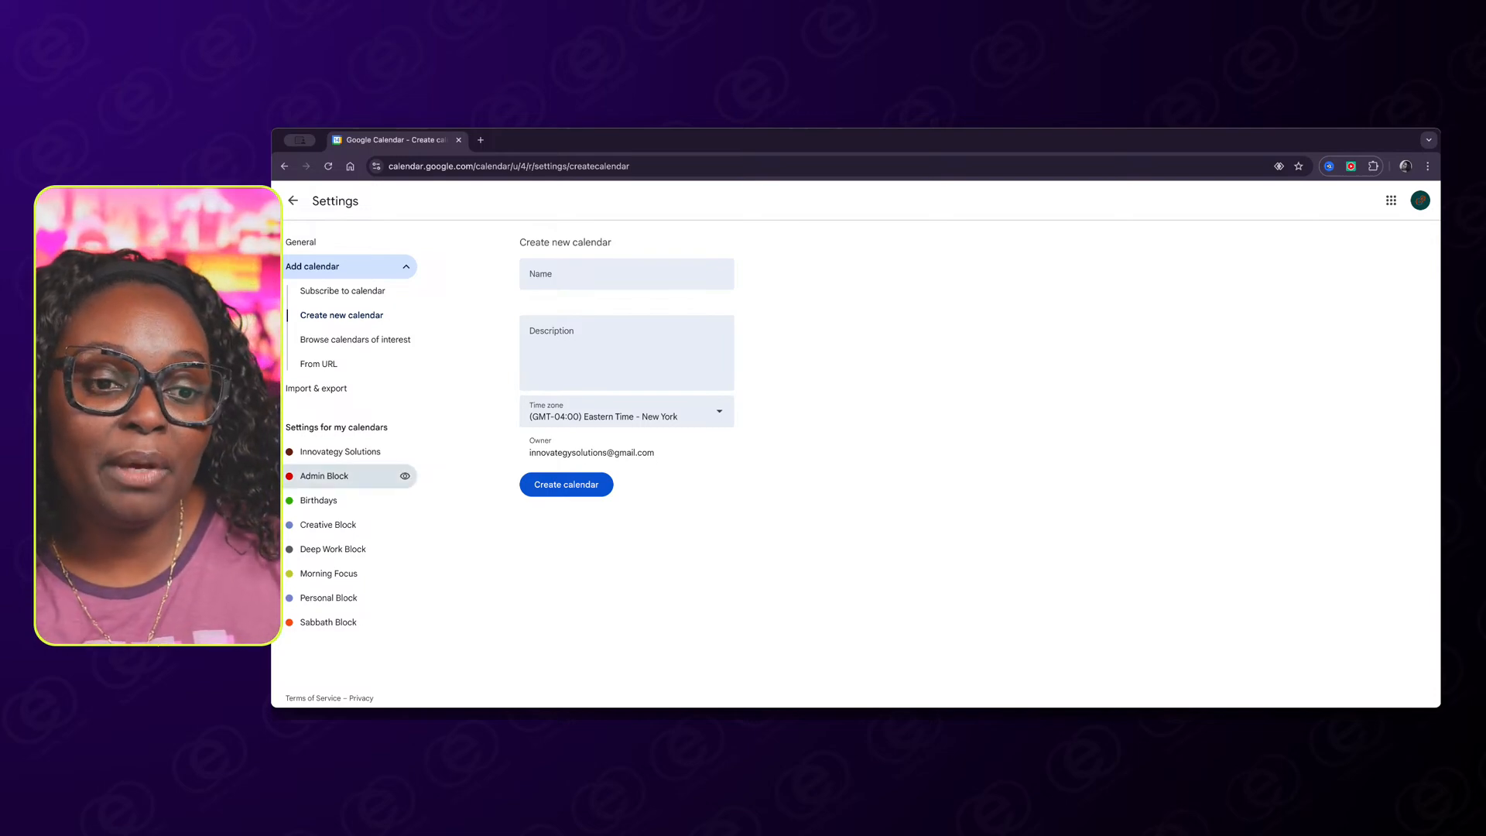
Review the Admin Block calendar's settings, from invitations, access permissions and sharing through notifications, integration and removal
left_click(348, 476)
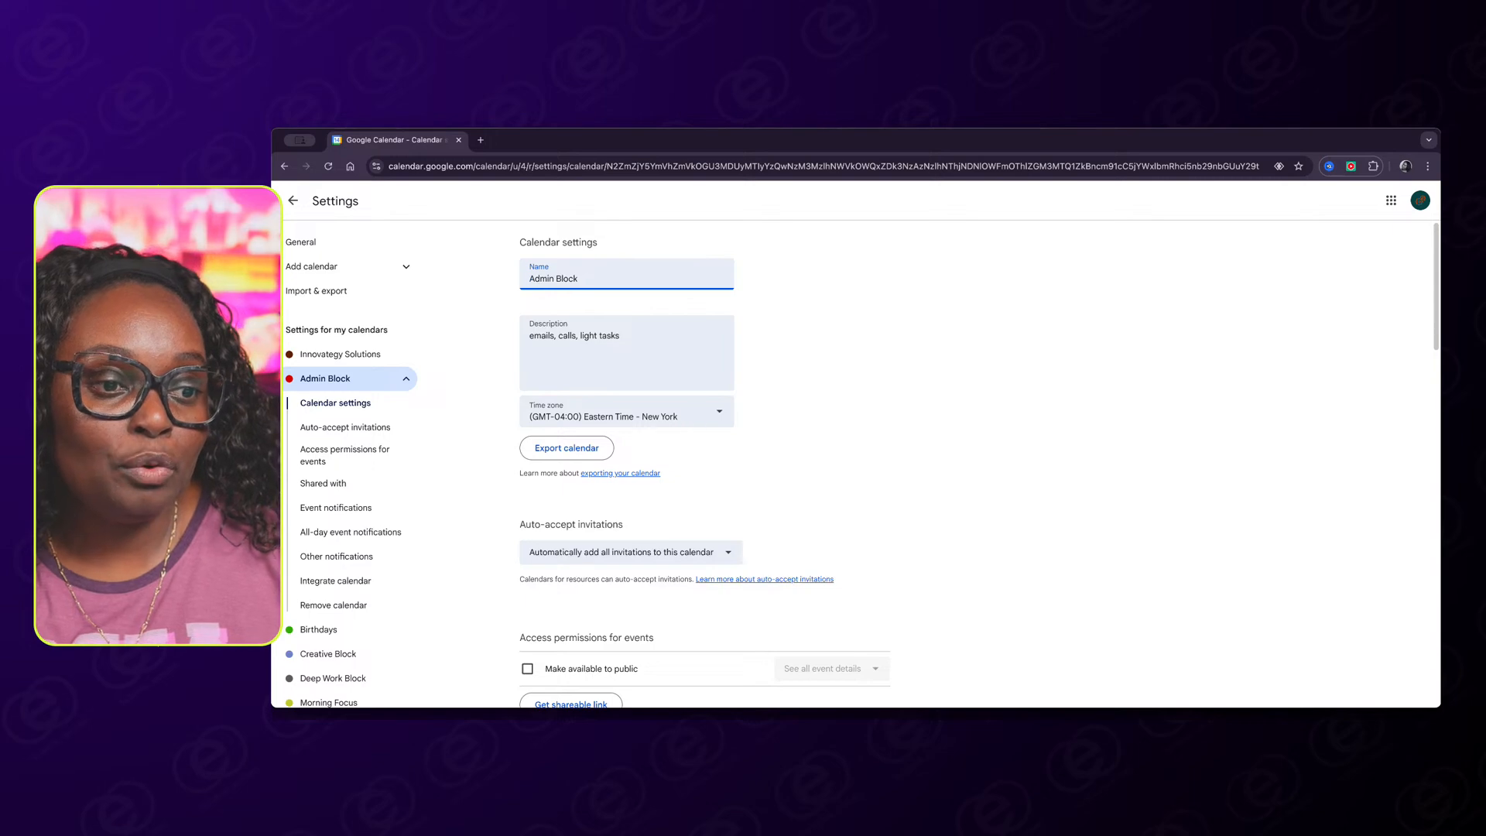
scroll(705, 469, "down", 3)
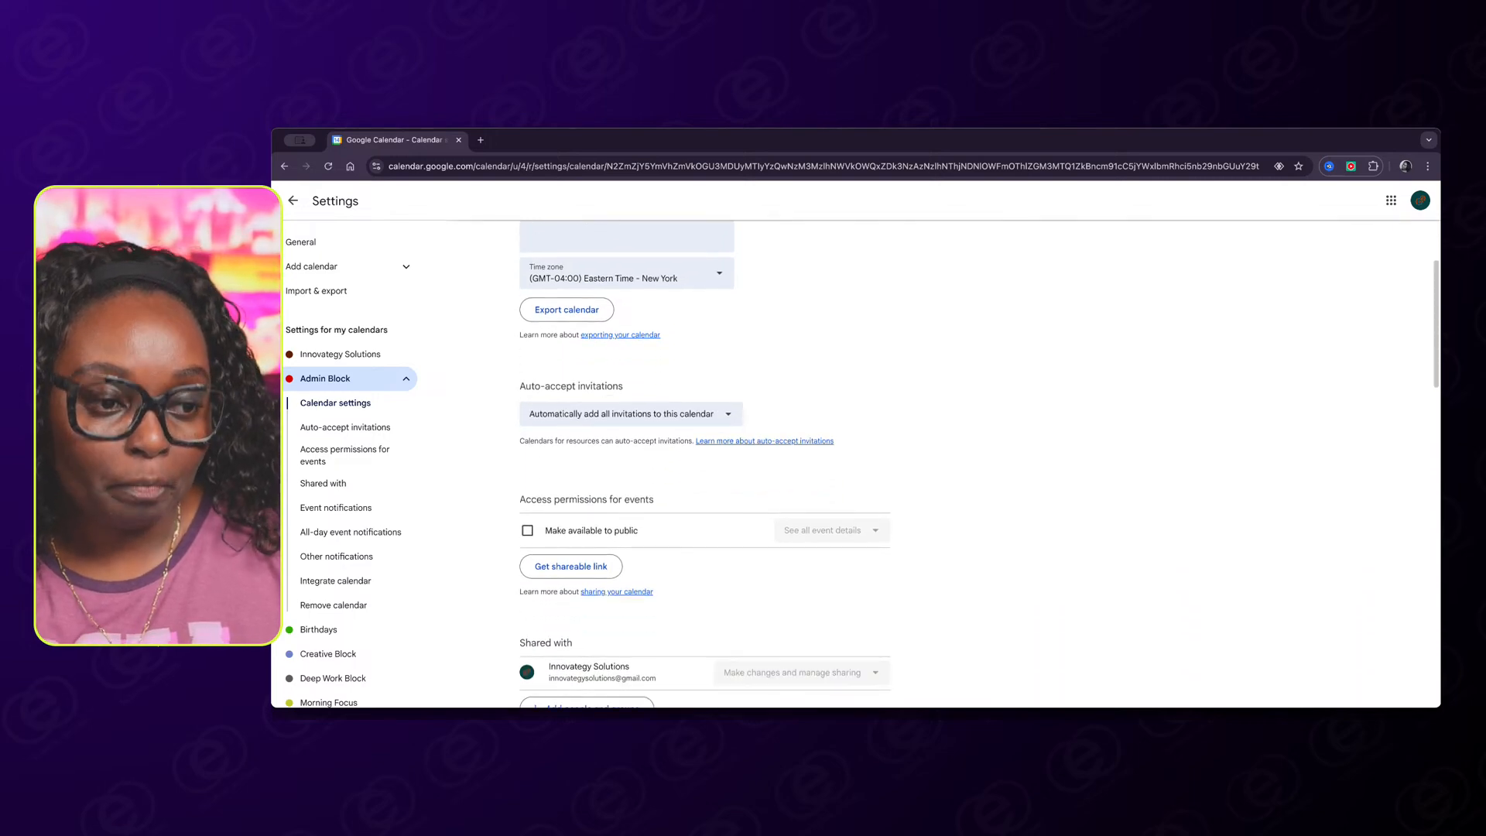
scroll(704, 465, "down", 3)
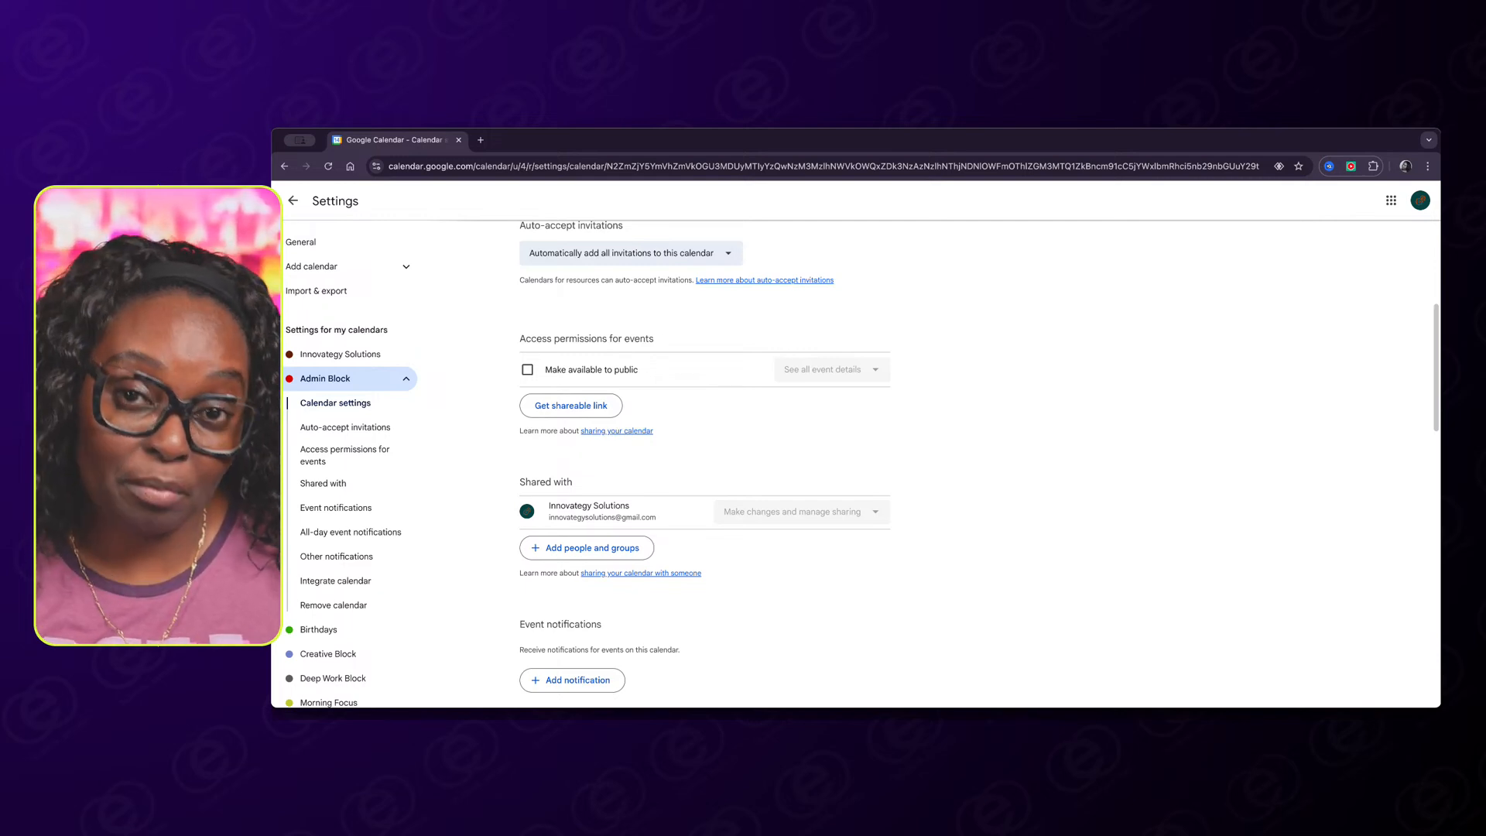
scroll(704, 449, "down", 2)
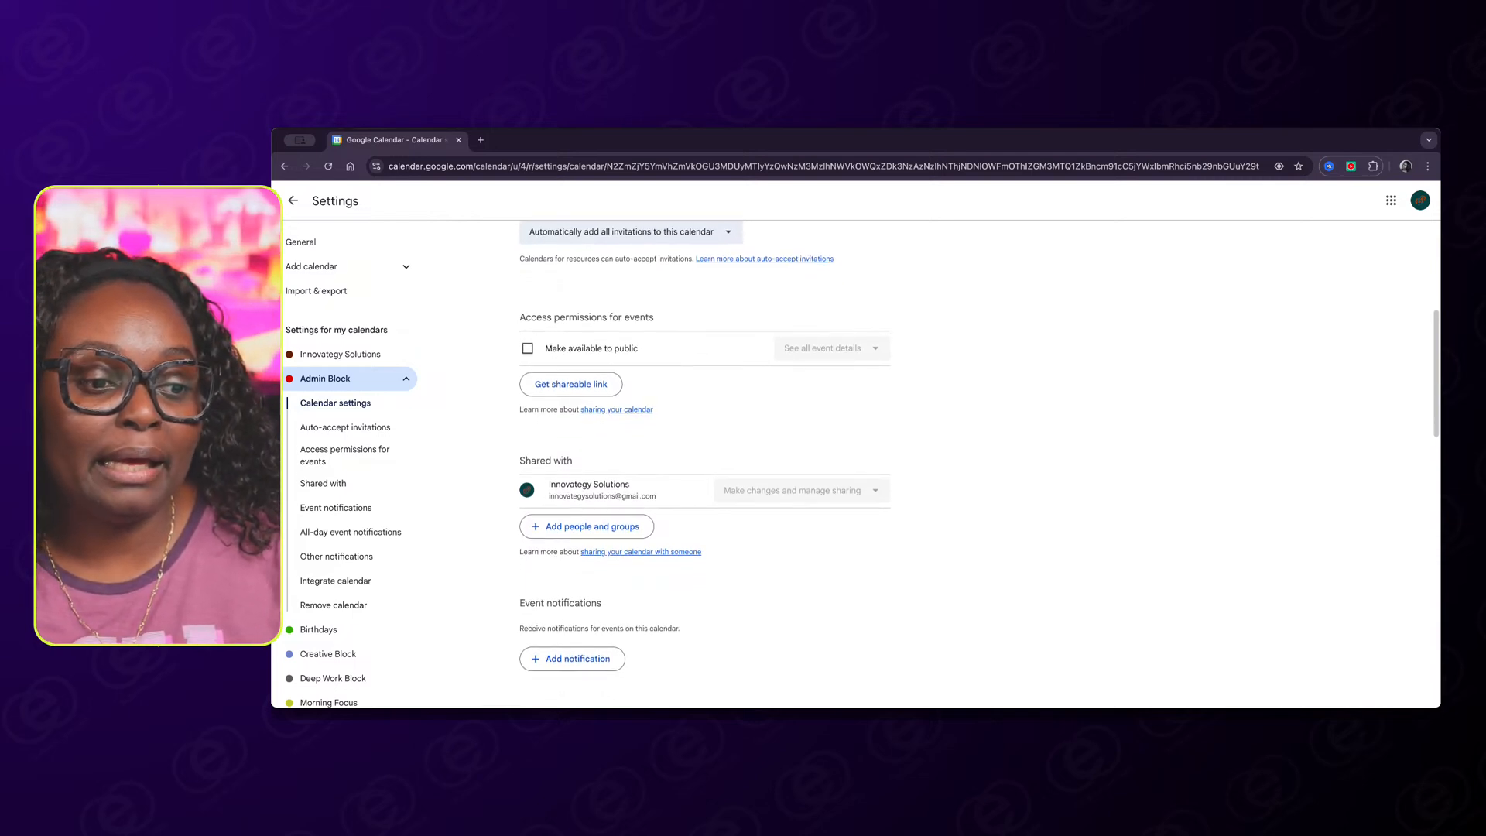
scroll(705, 449, "down", 1)
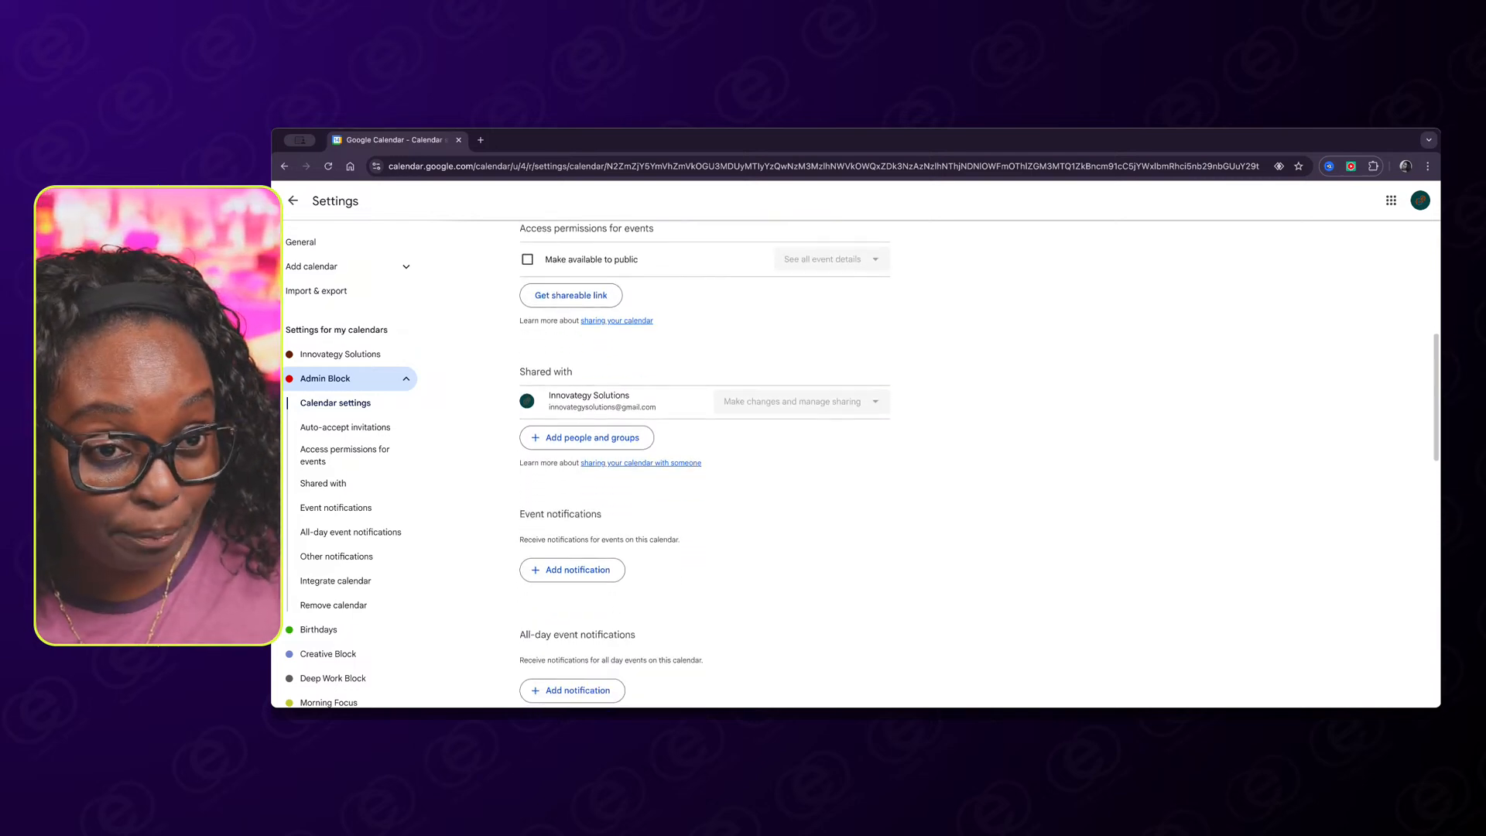
scroll(704, 464, "down", 1)
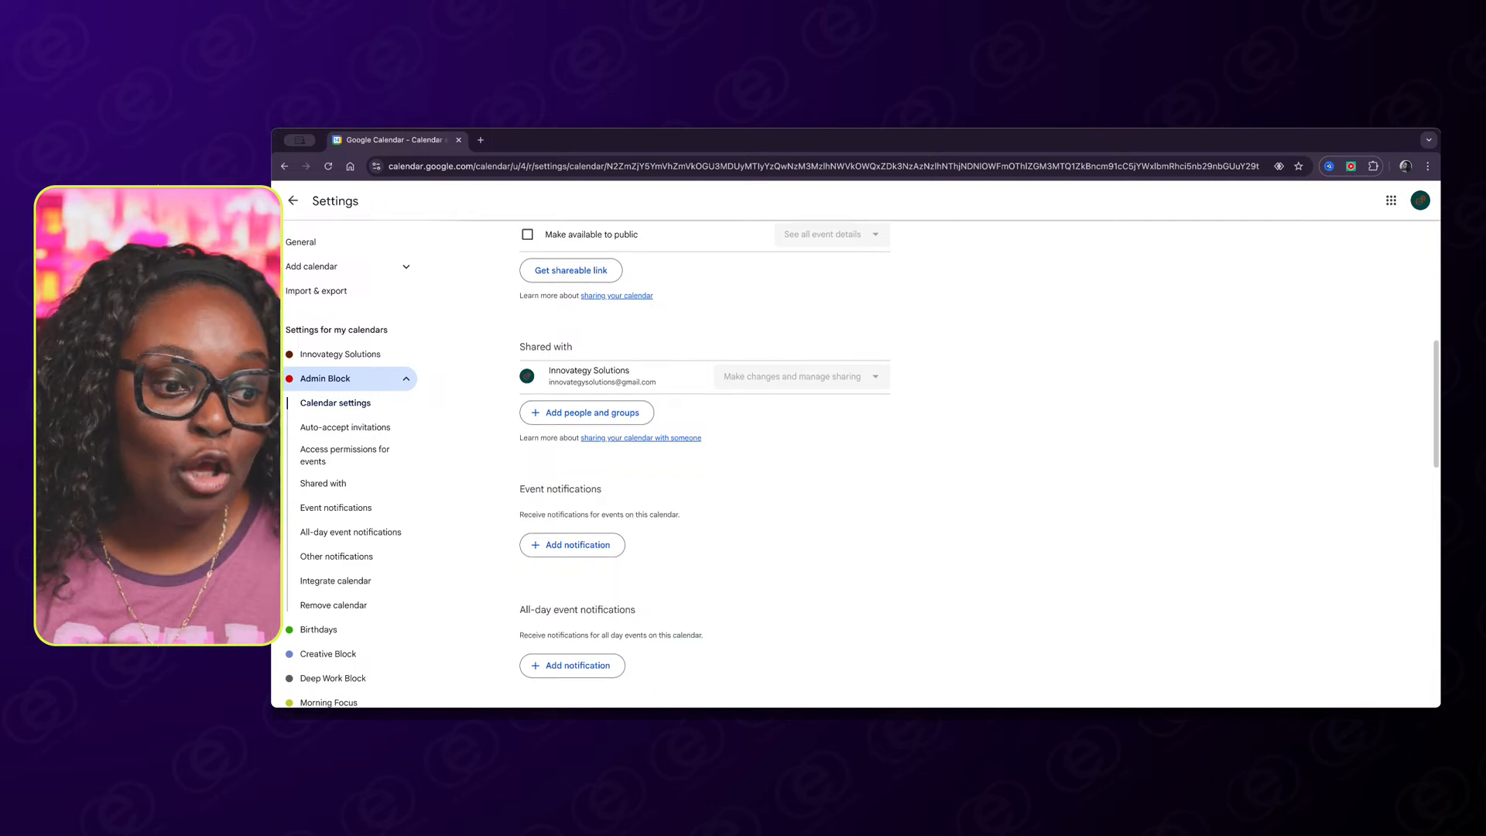
scroll(573, 545, "down", 3)
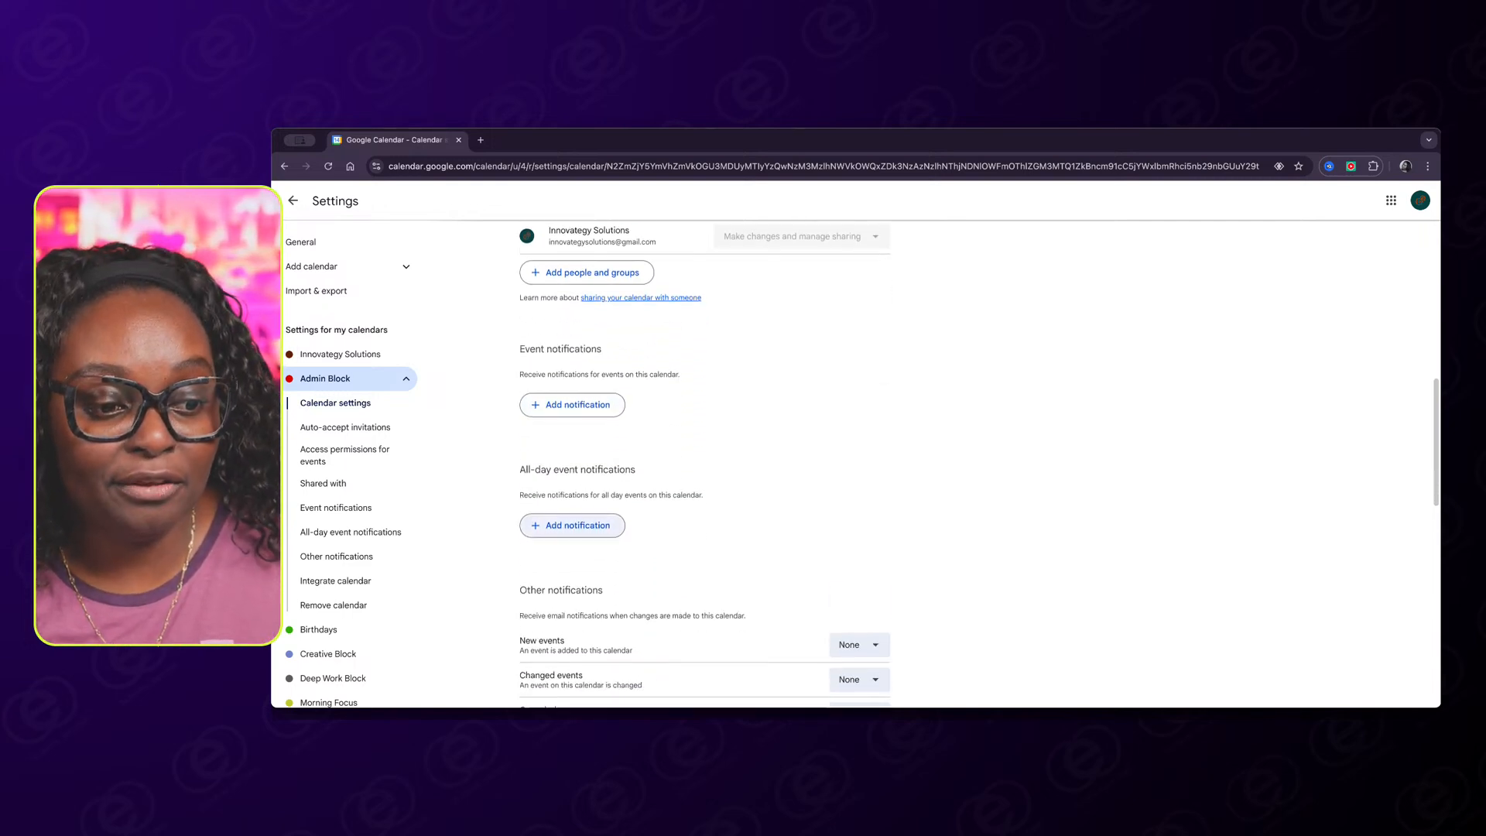
scroll(573, 545, "down", 6)
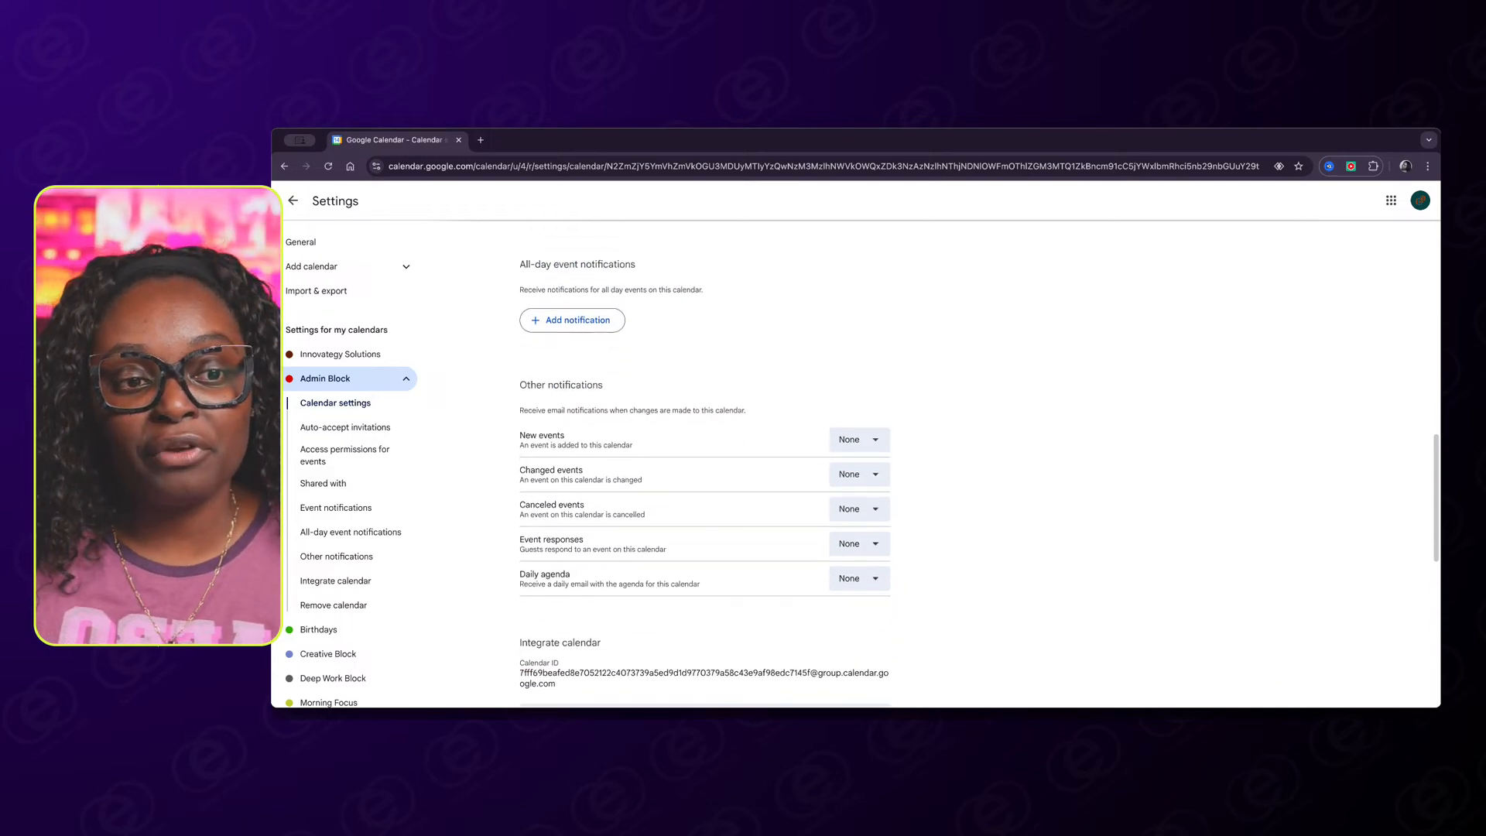
scroll(704, 464, "down", 7)
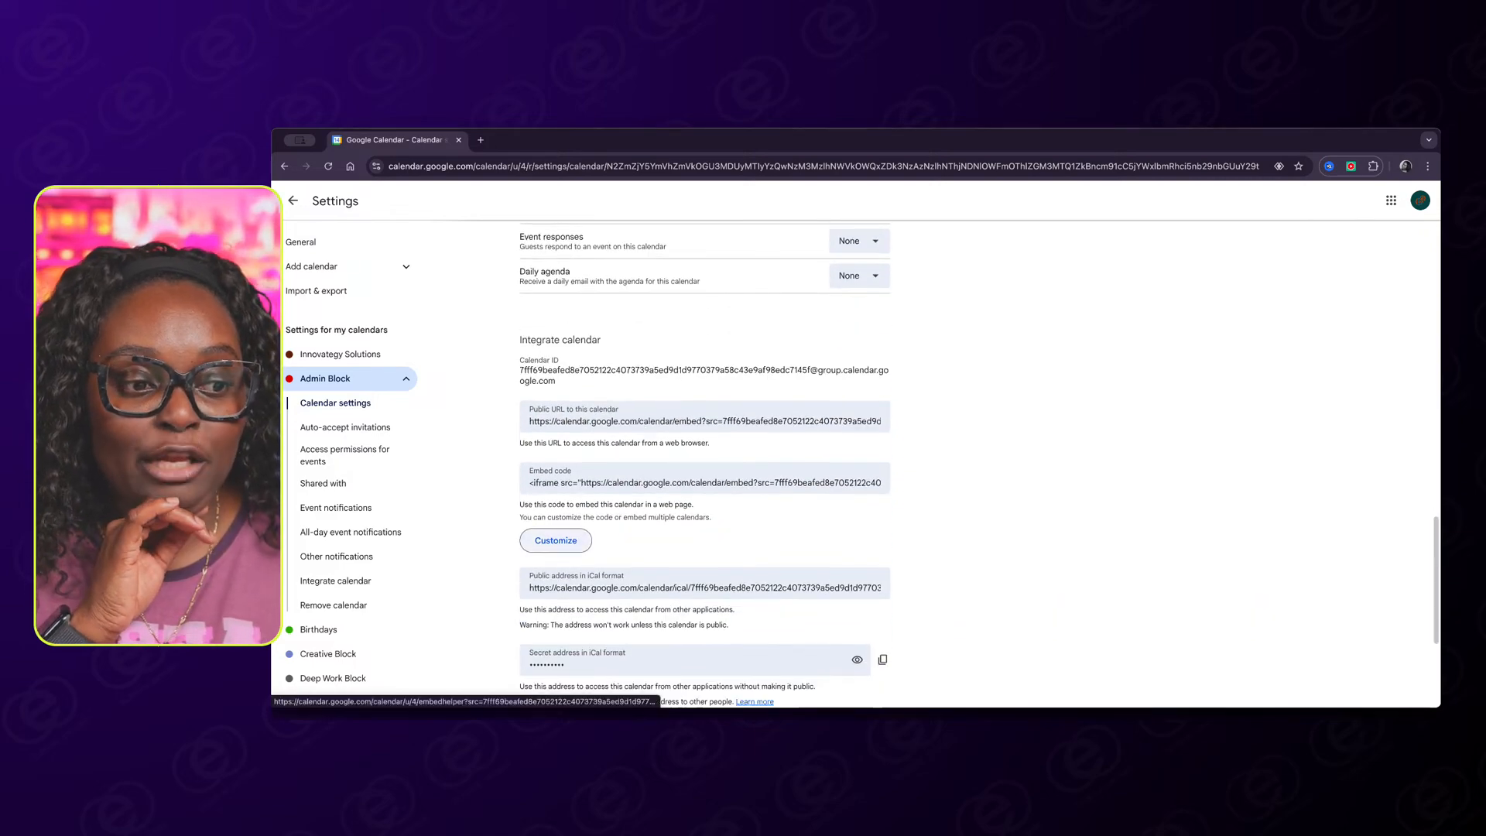
scroll(705, 472, "down", 6)
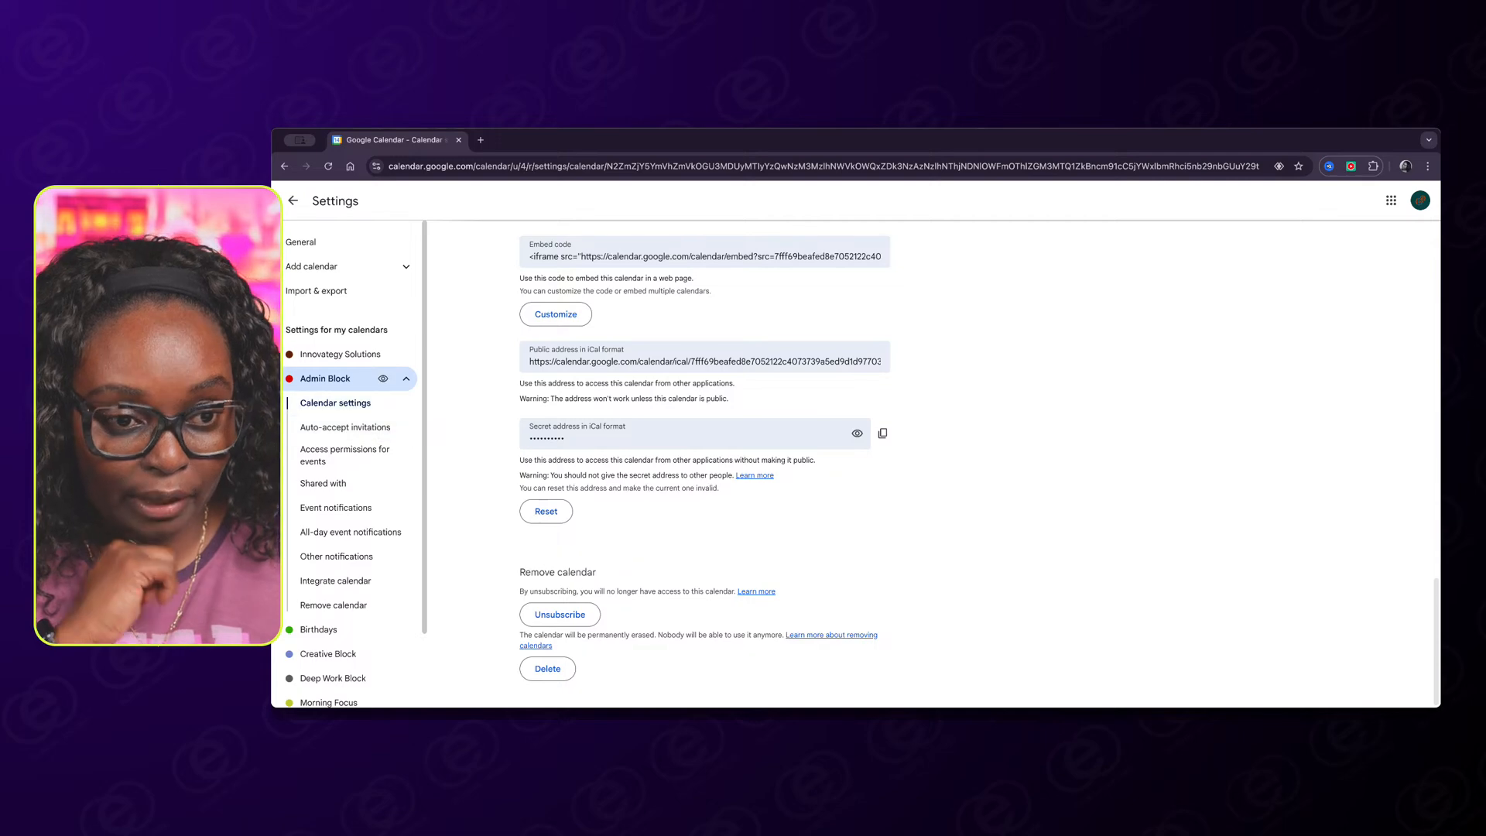
Hide the Admin Block calendar from the calendar list and show it again
left_click(405, 379)
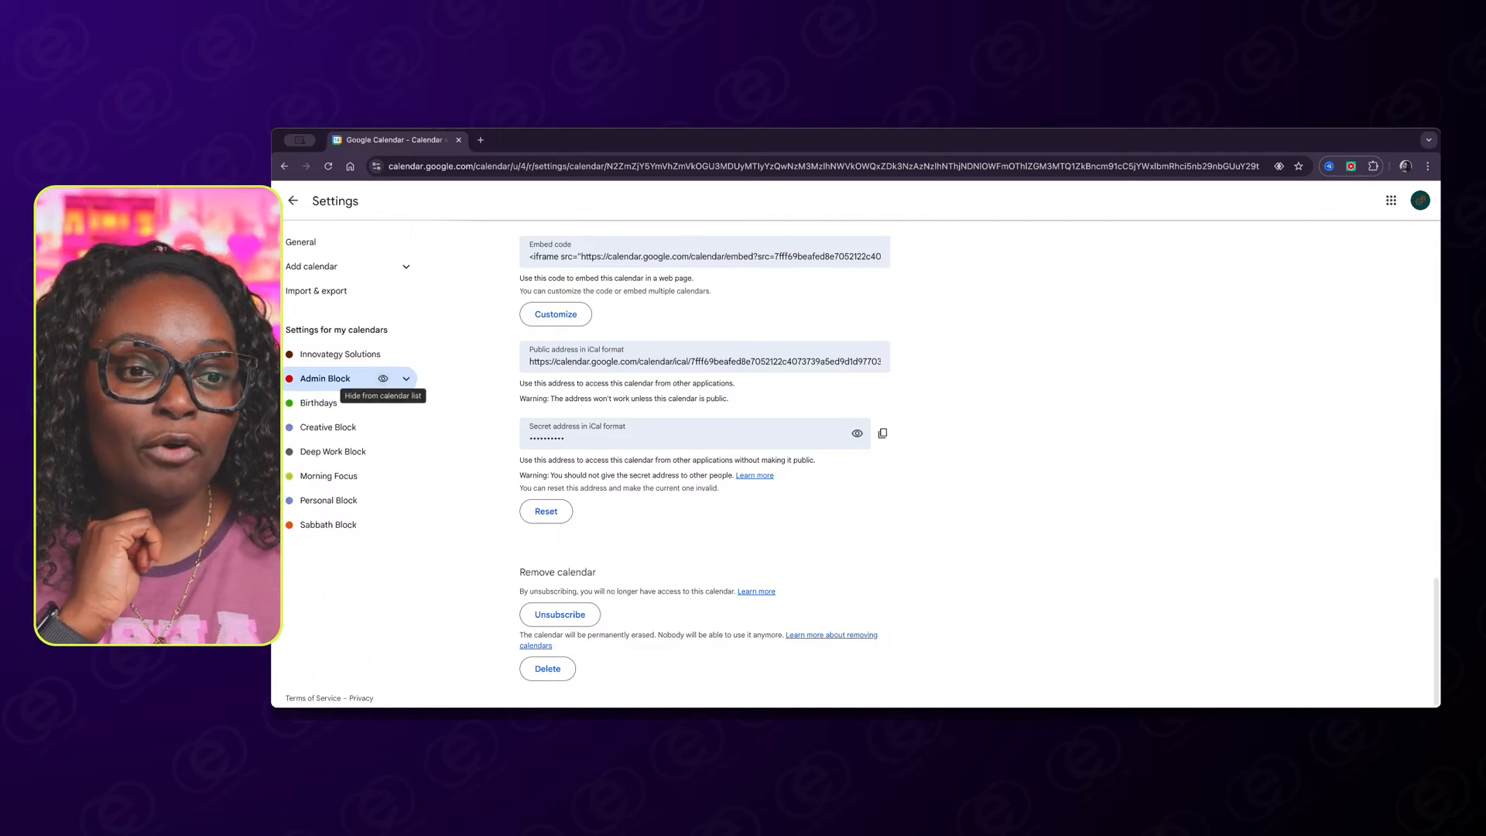
left_click(383, 377)
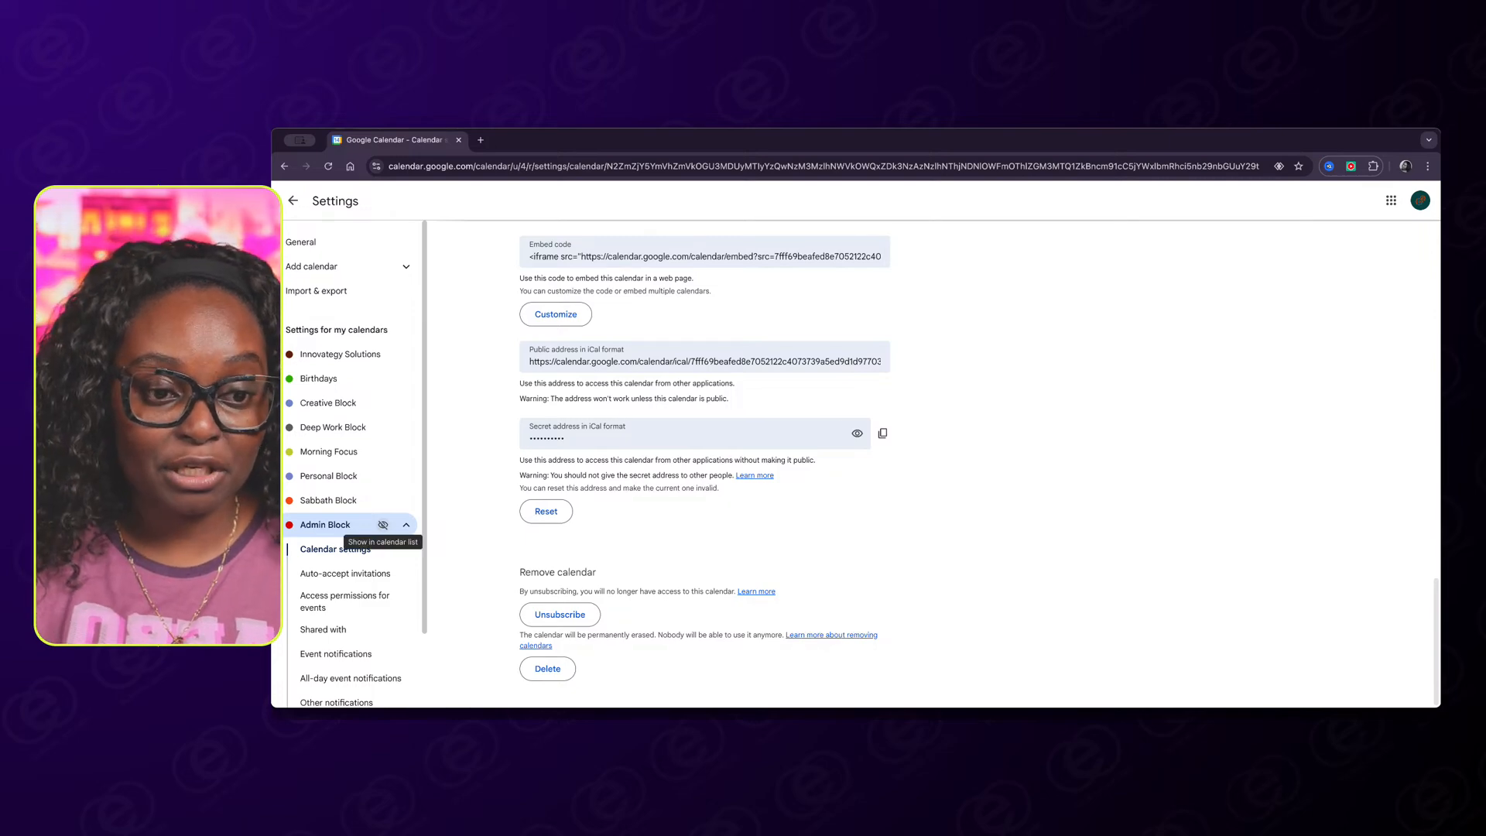
left_click(383, 525)
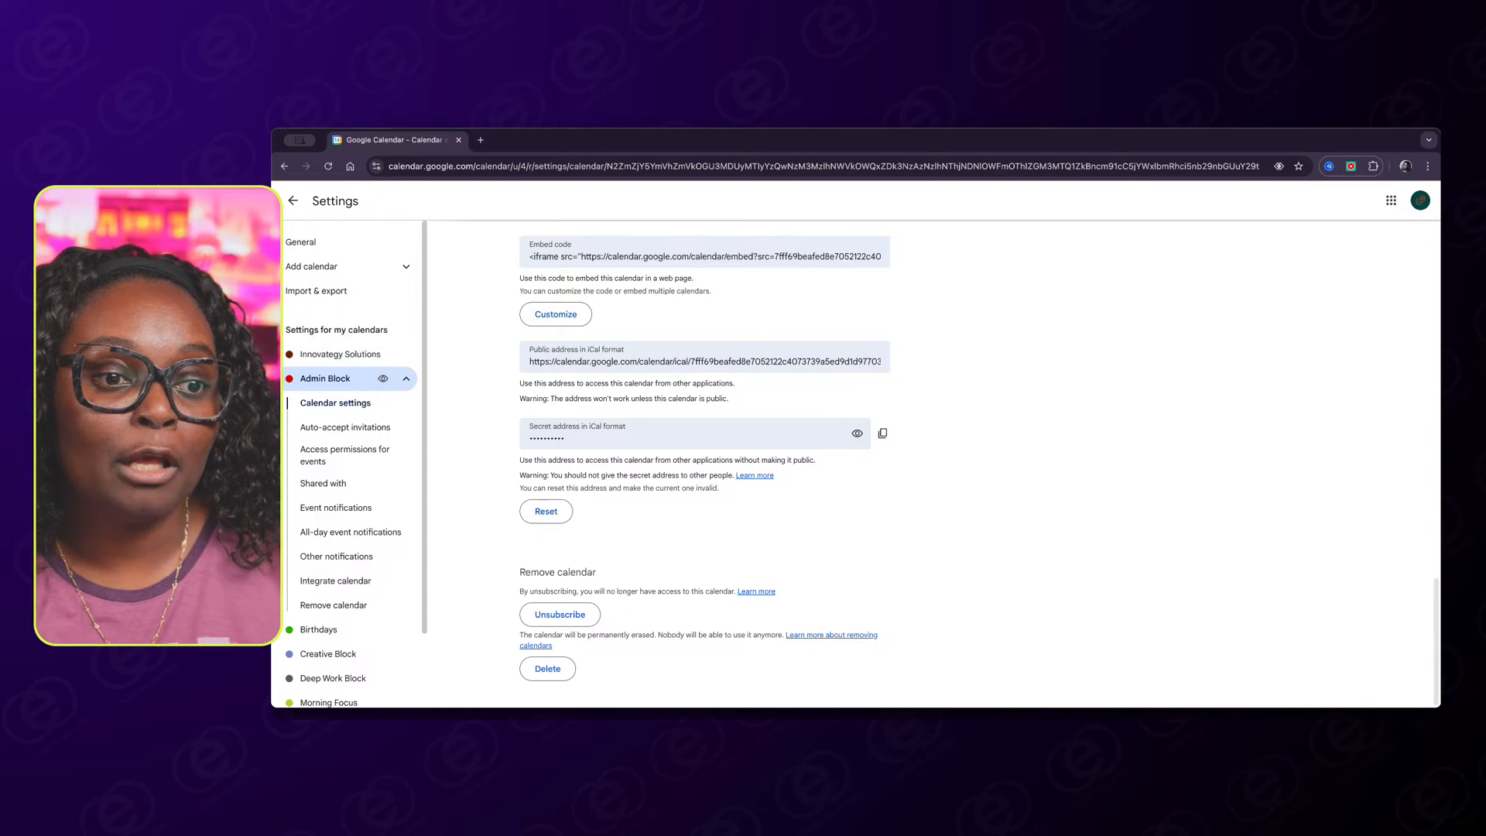
Collapse the Admin Block settings sections and return from the settings to the weekly calendar
left_click(406, 378)
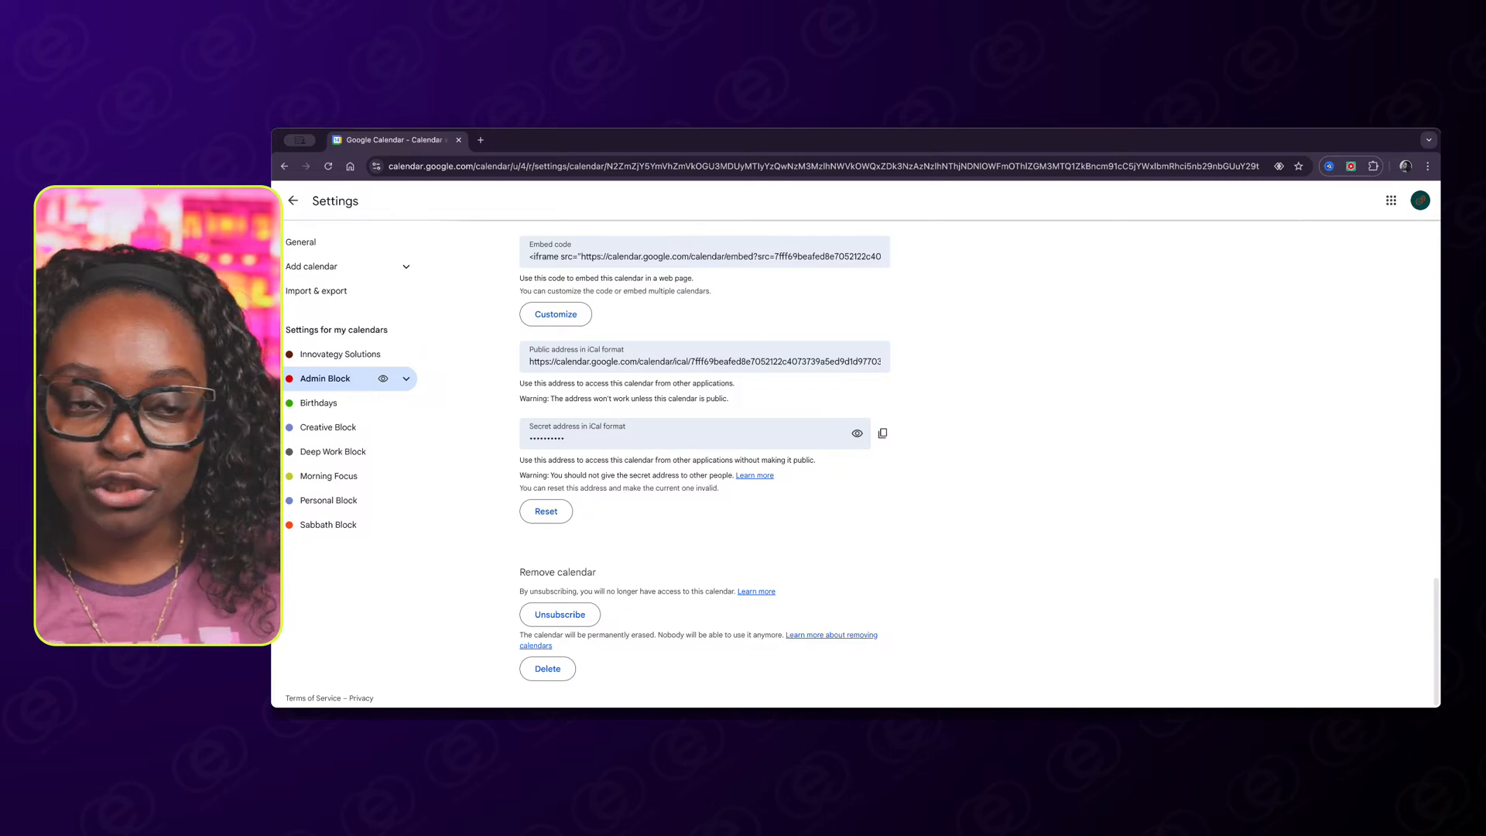
left_click(293, 200)
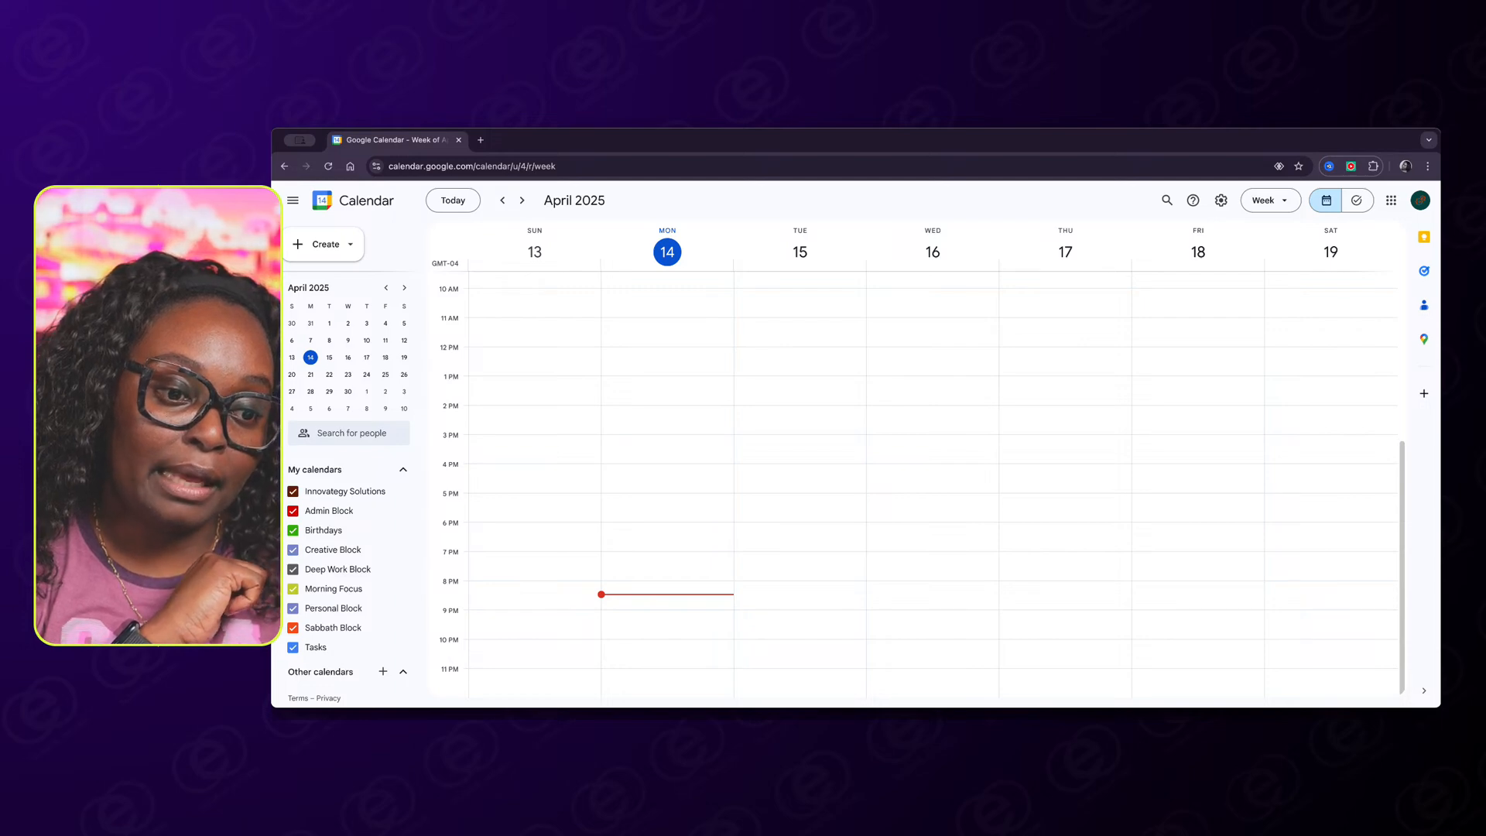
In the week of April 20–26, 2025, start a Monday, April 21 event from 8:00am to 5:00pm titled "Admin/CEO Day"
scroll(933, 480, "up", 3)
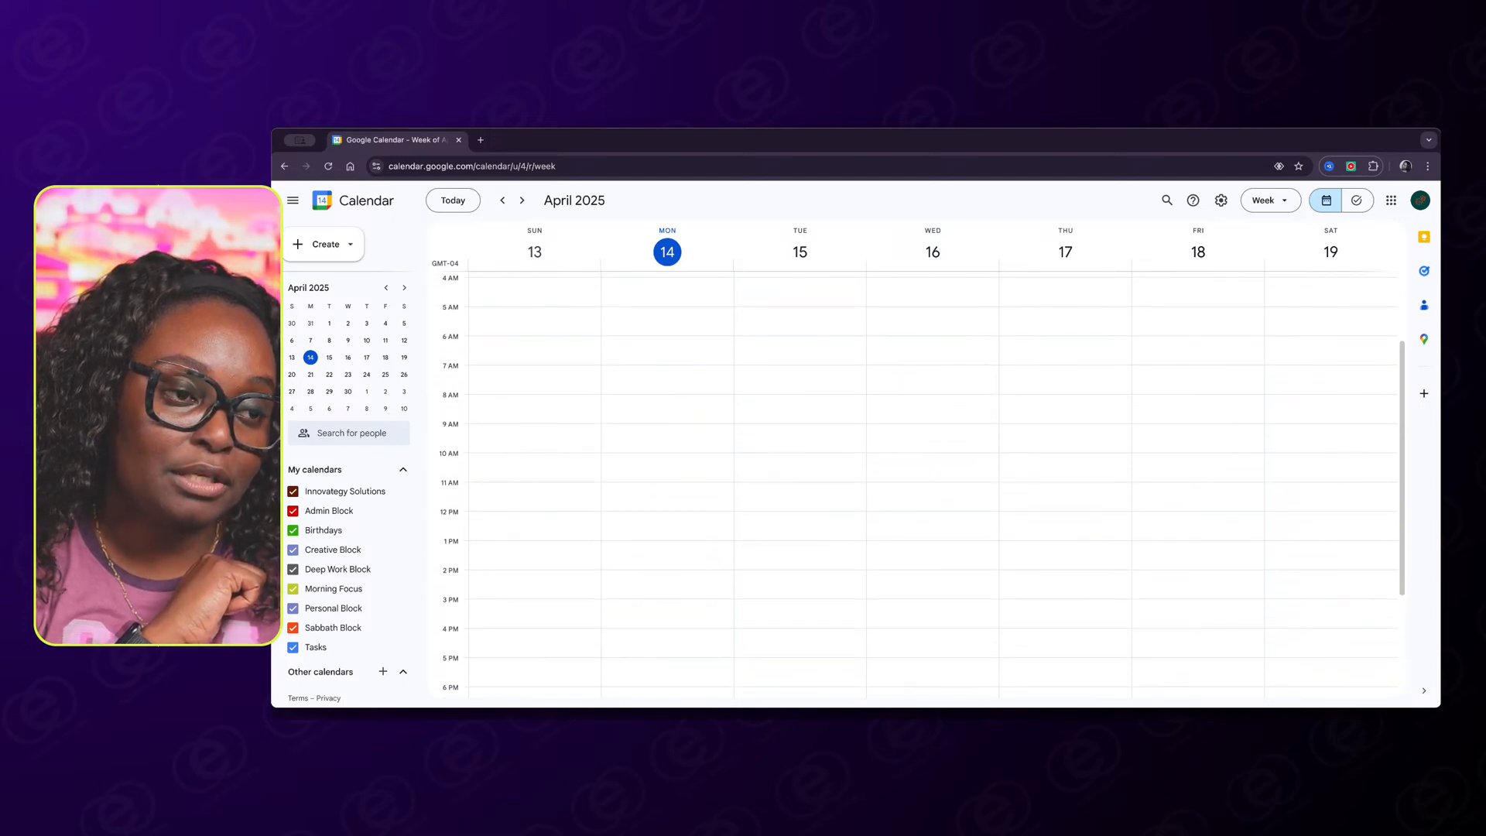
left_click(522, 199)
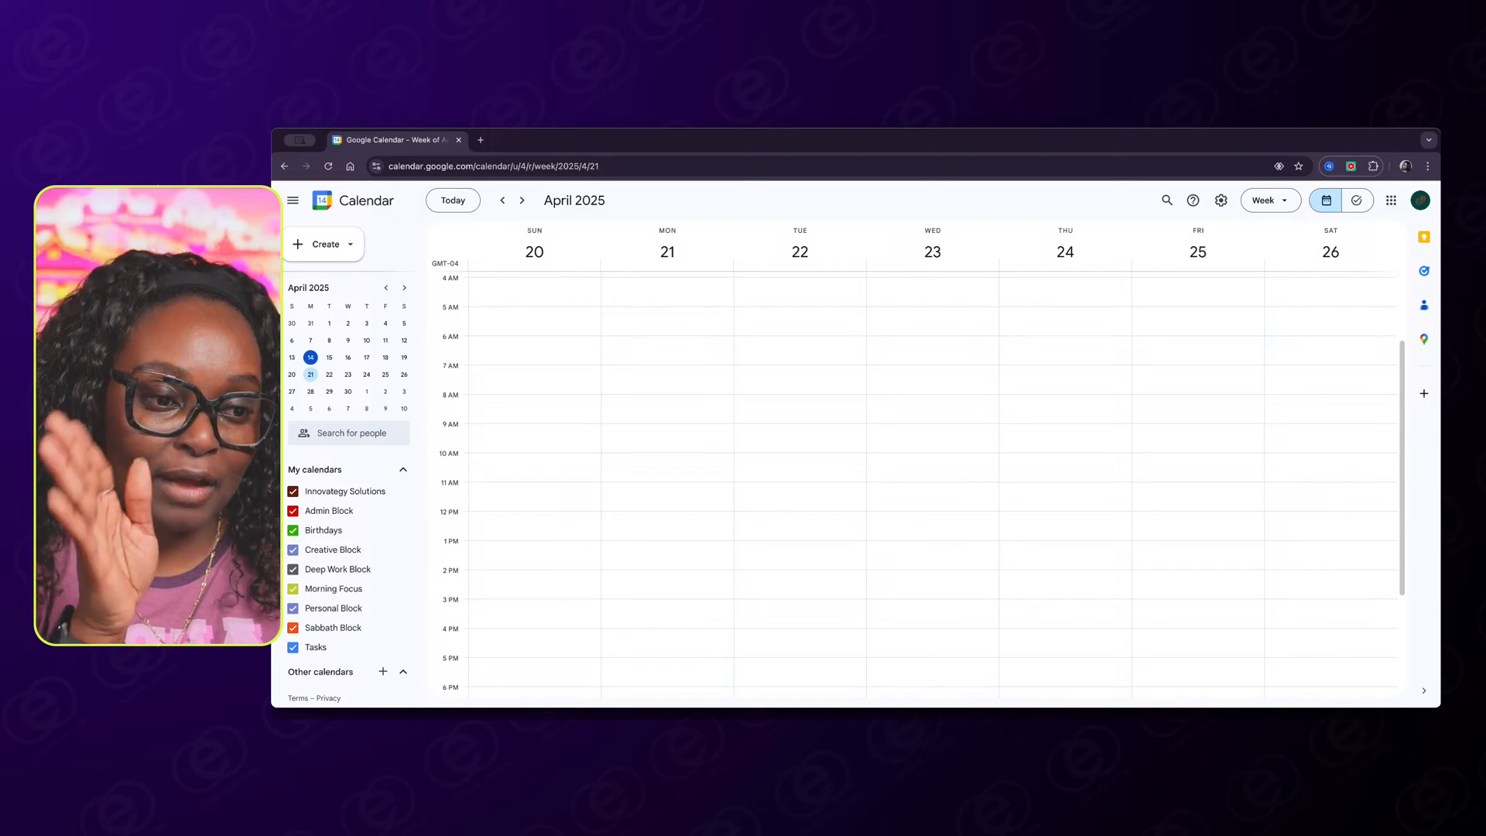
left_click_drag(535, 397, 534, 398)
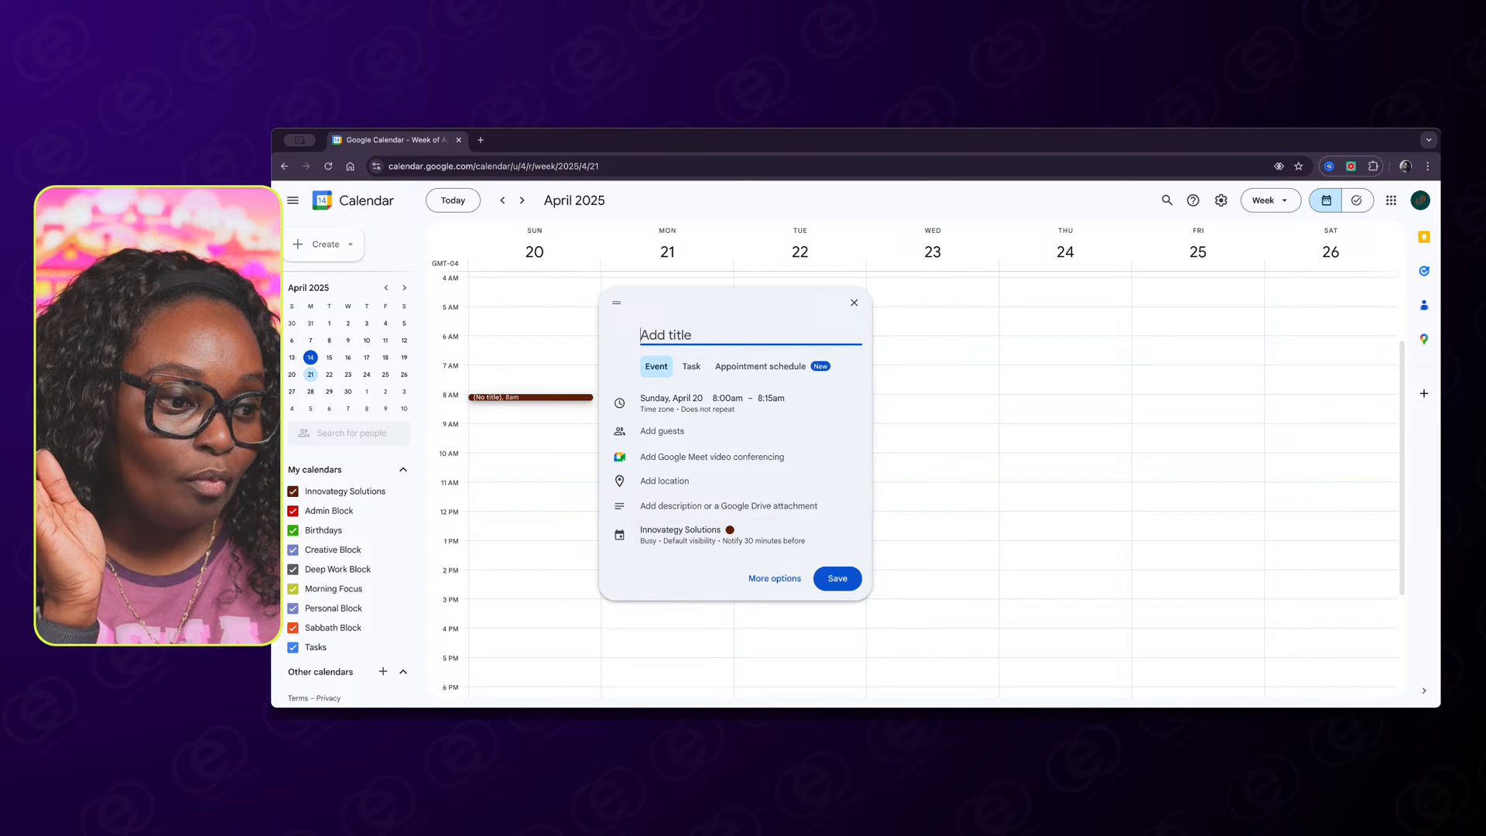
key("Escape")
left_click_drag(667, 397, 667, 655)
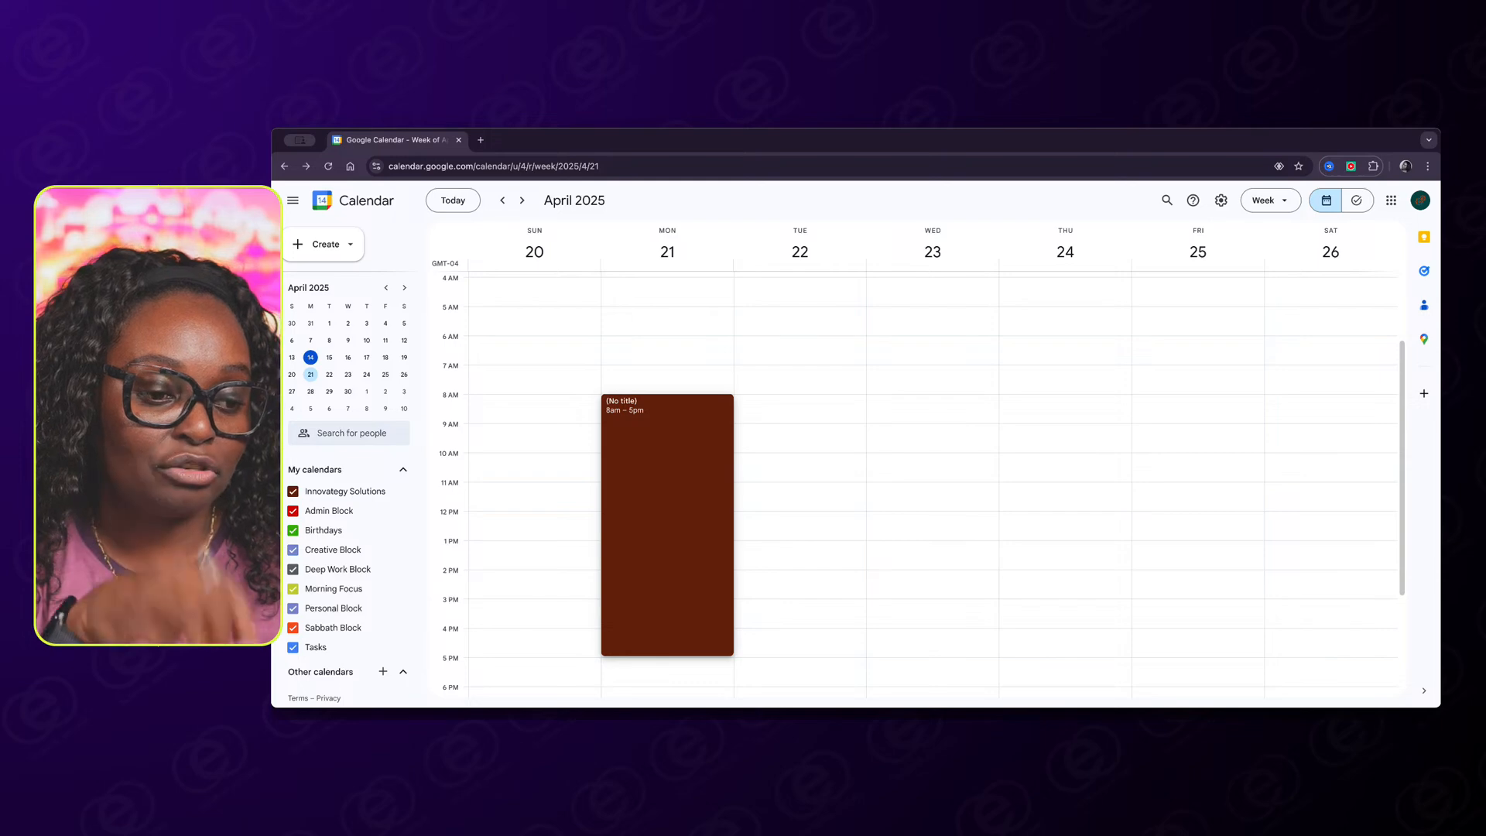
left_click_drag(667, 655, 667, 655)
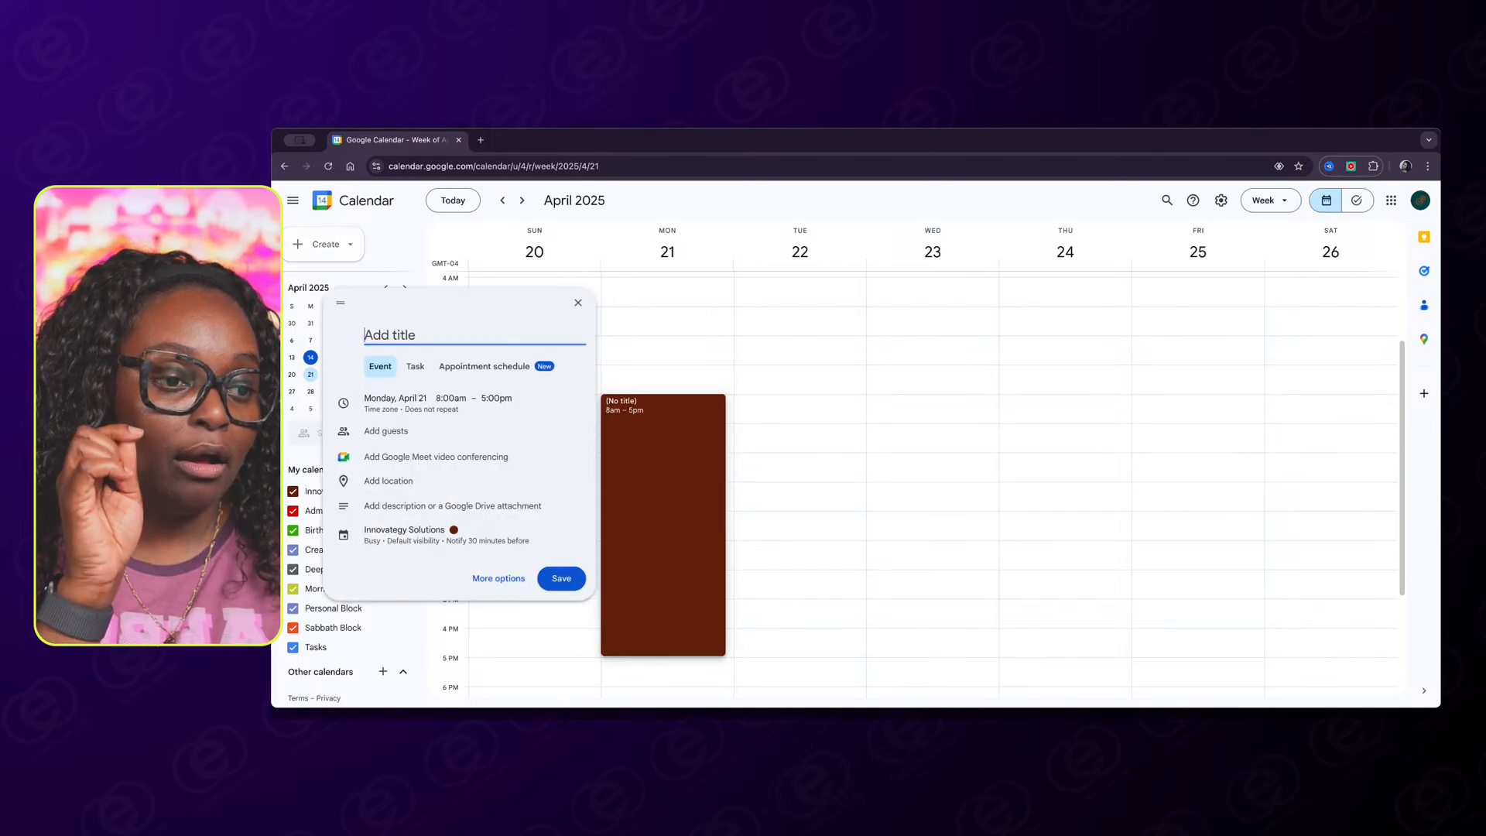
type("Admin")
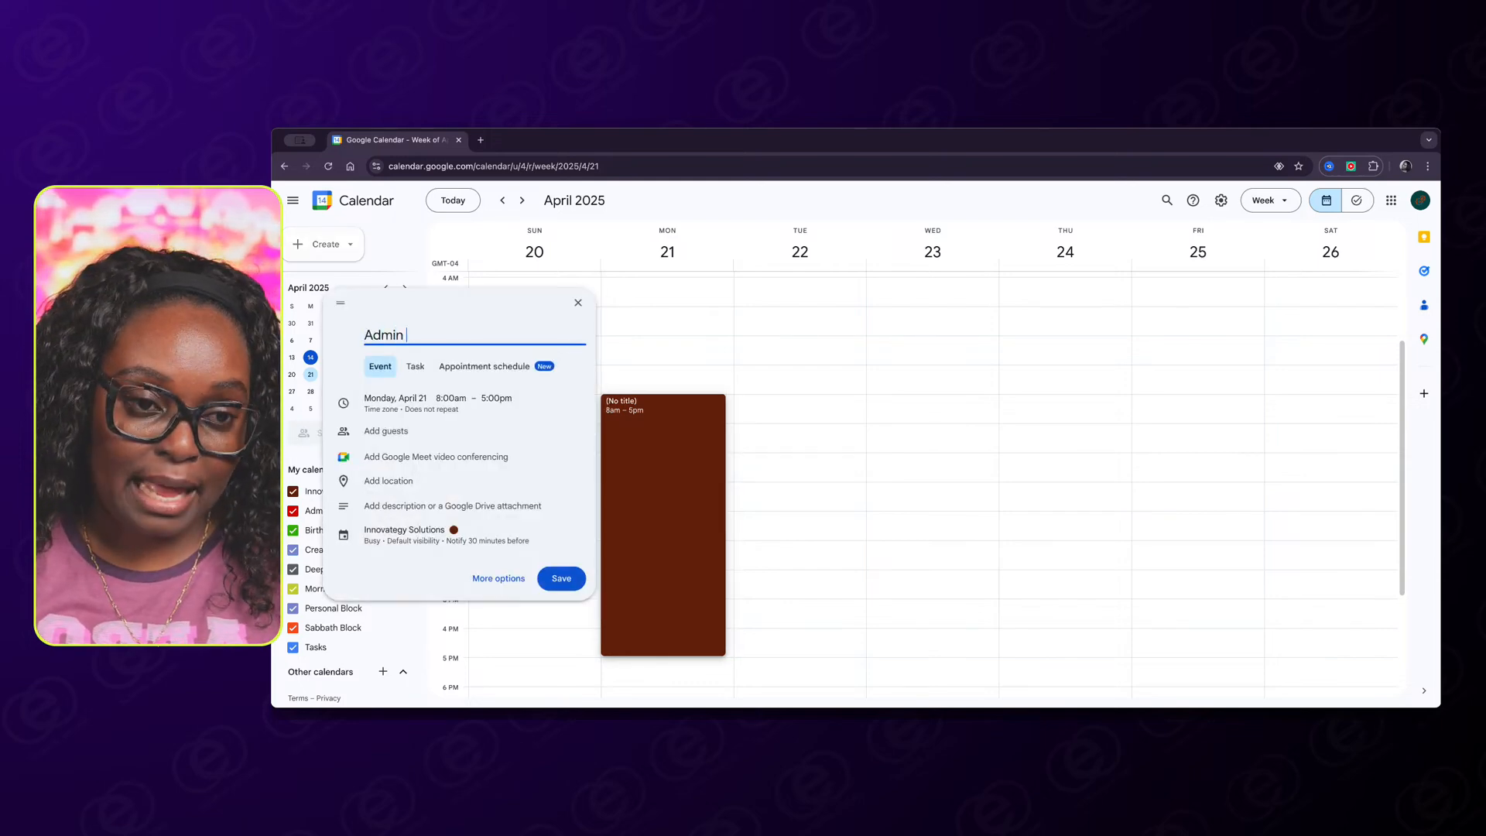
key("BackSpace")
type("/CEo D")
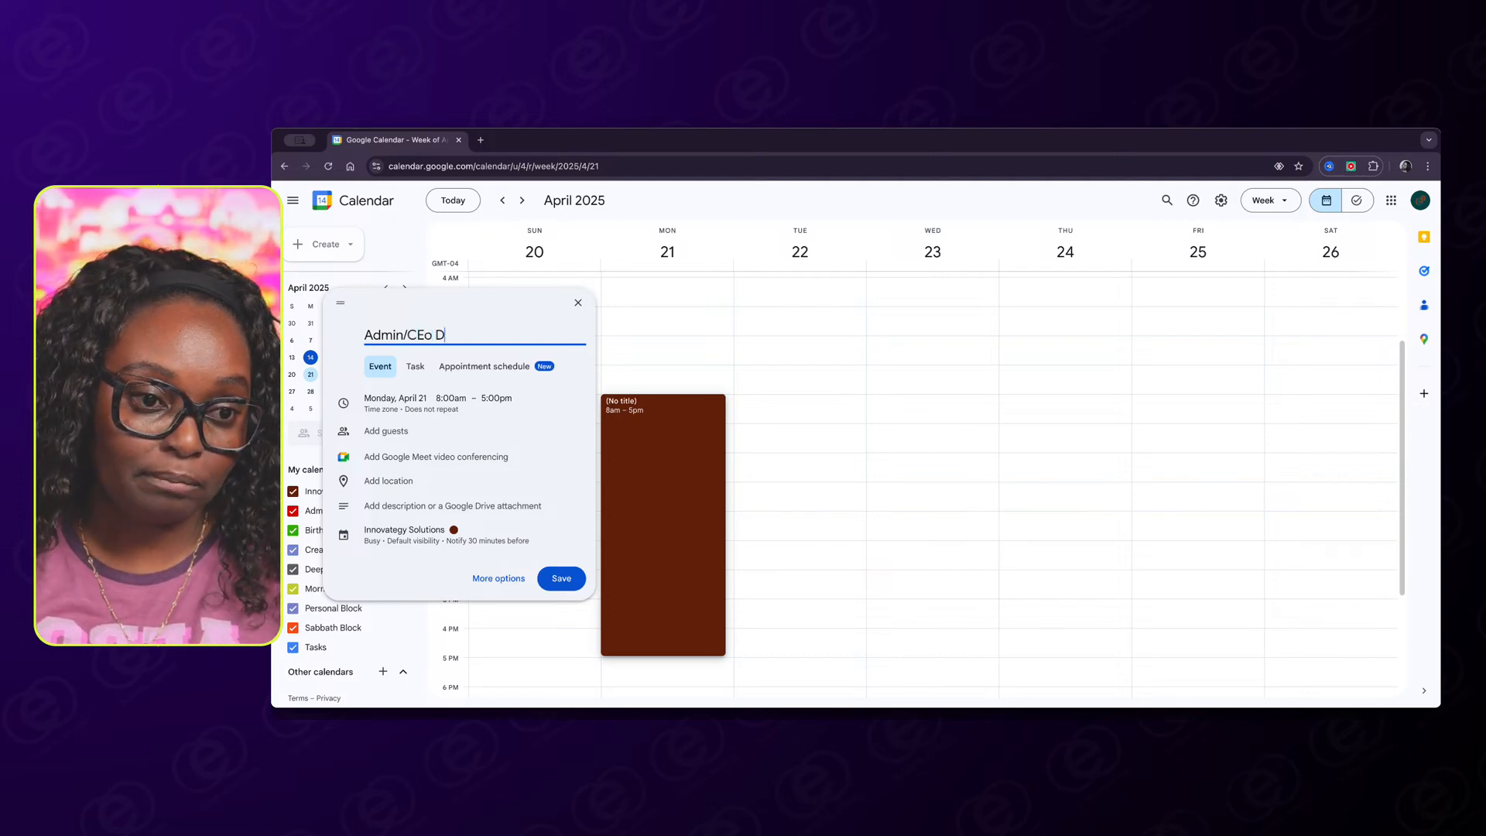
key("BackSpace")
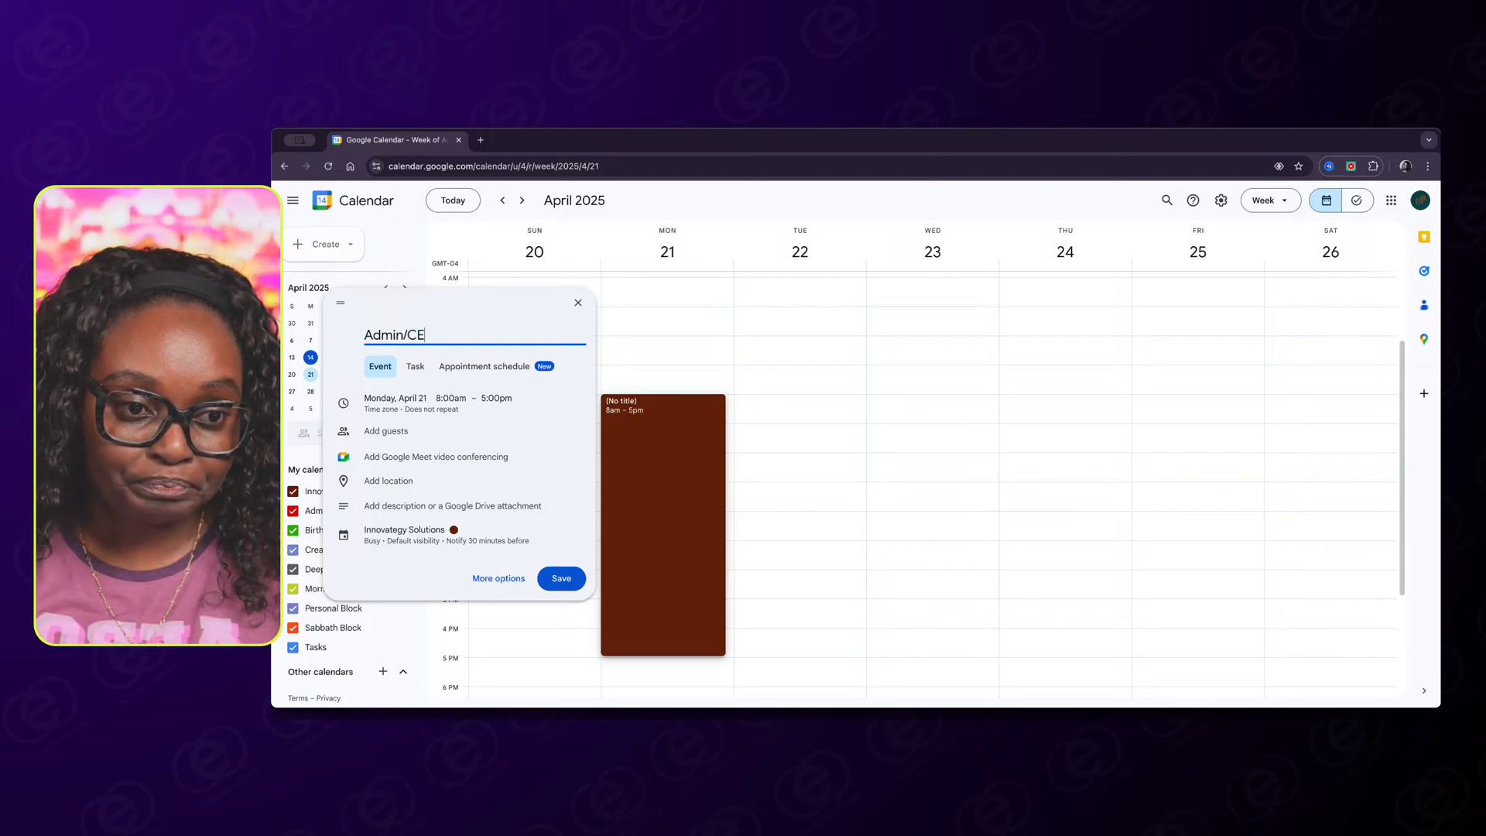
type("O Day")
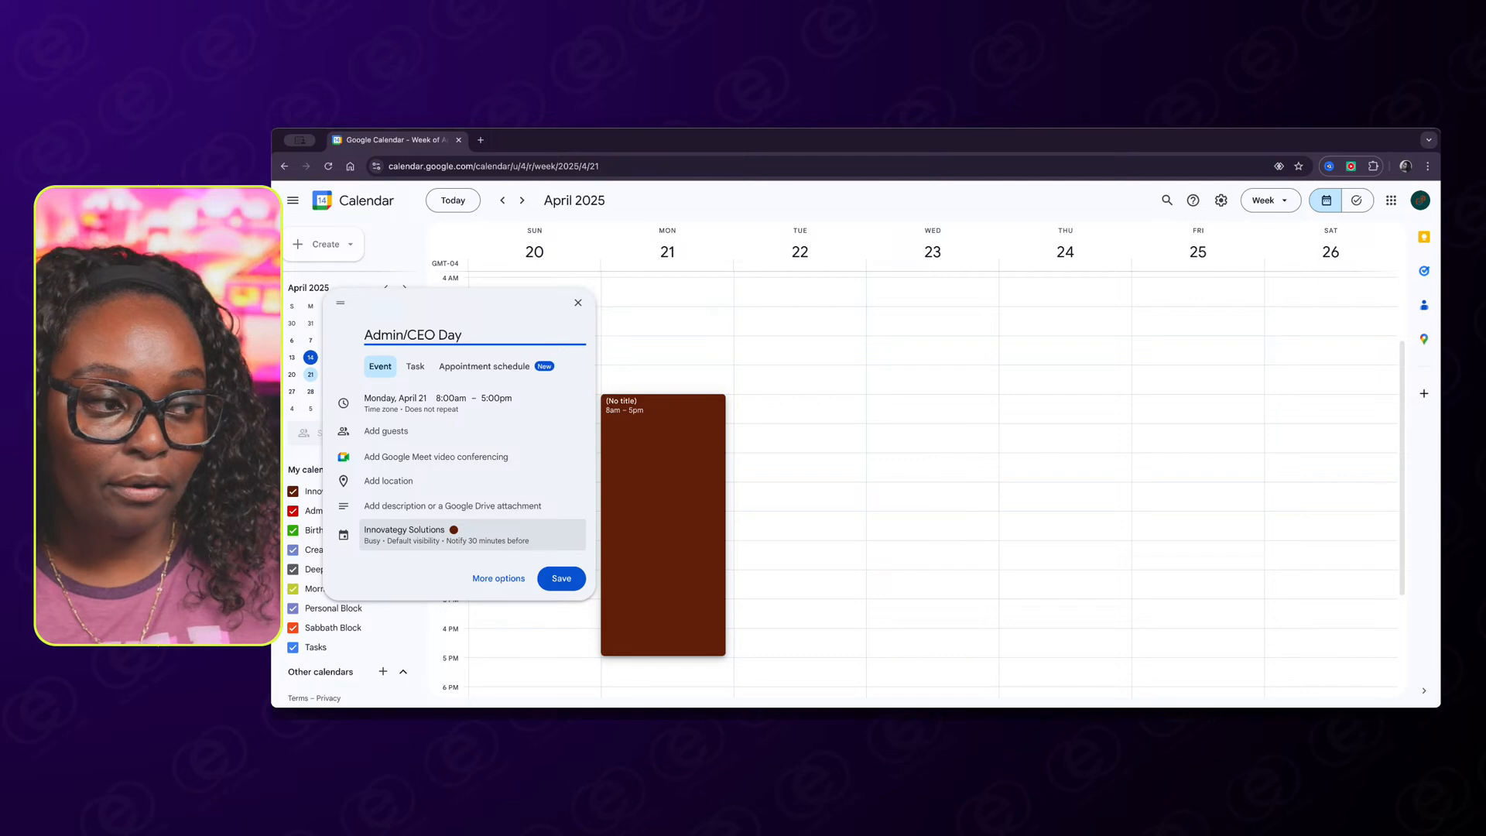
Assign the Admin/CEO Day event to the Admin Block calendar and keep its visibility at Default visibility
left_click(433, 535)
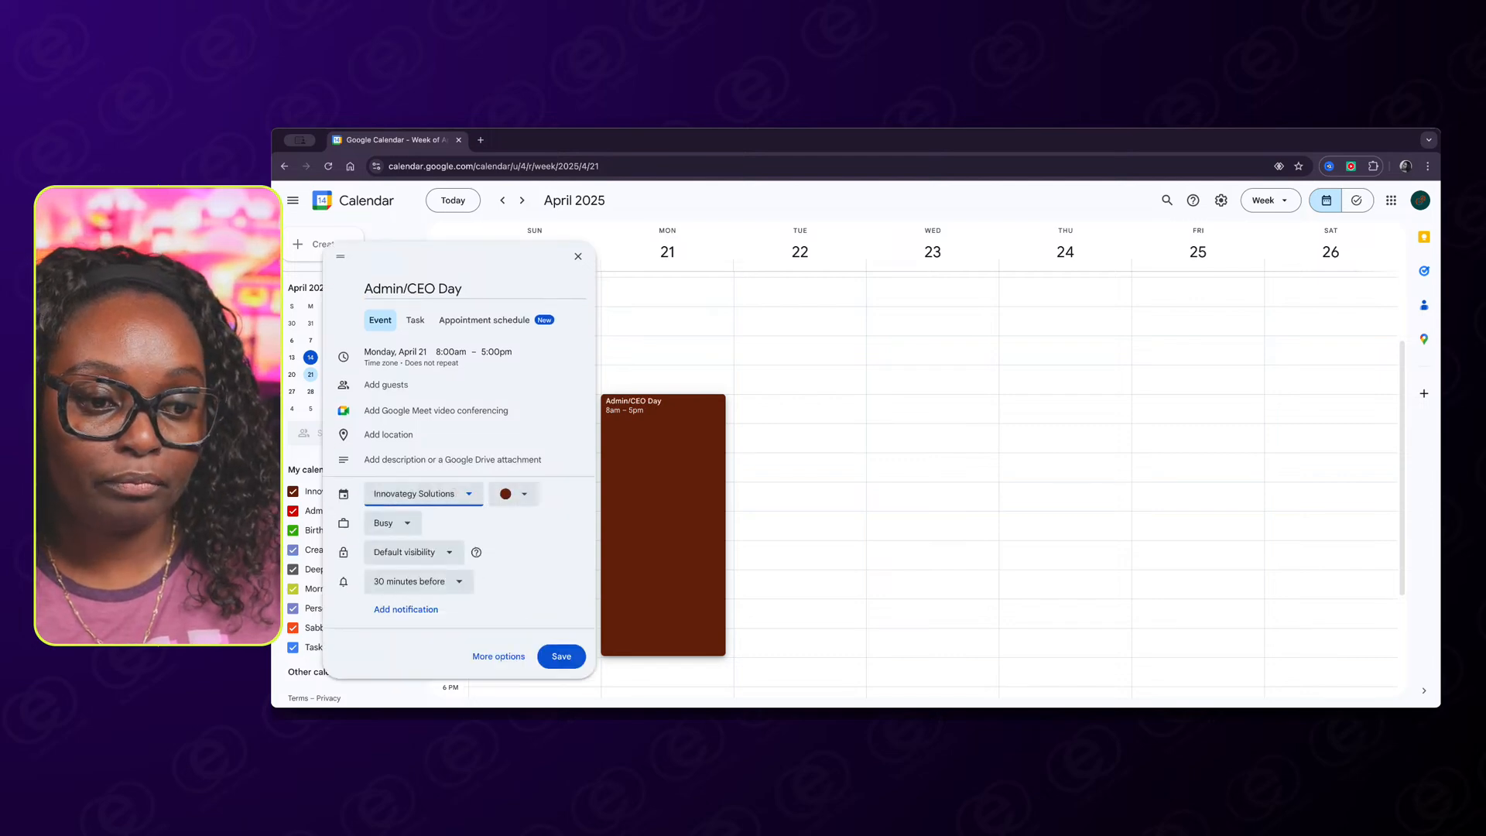
left_click(423, 494)
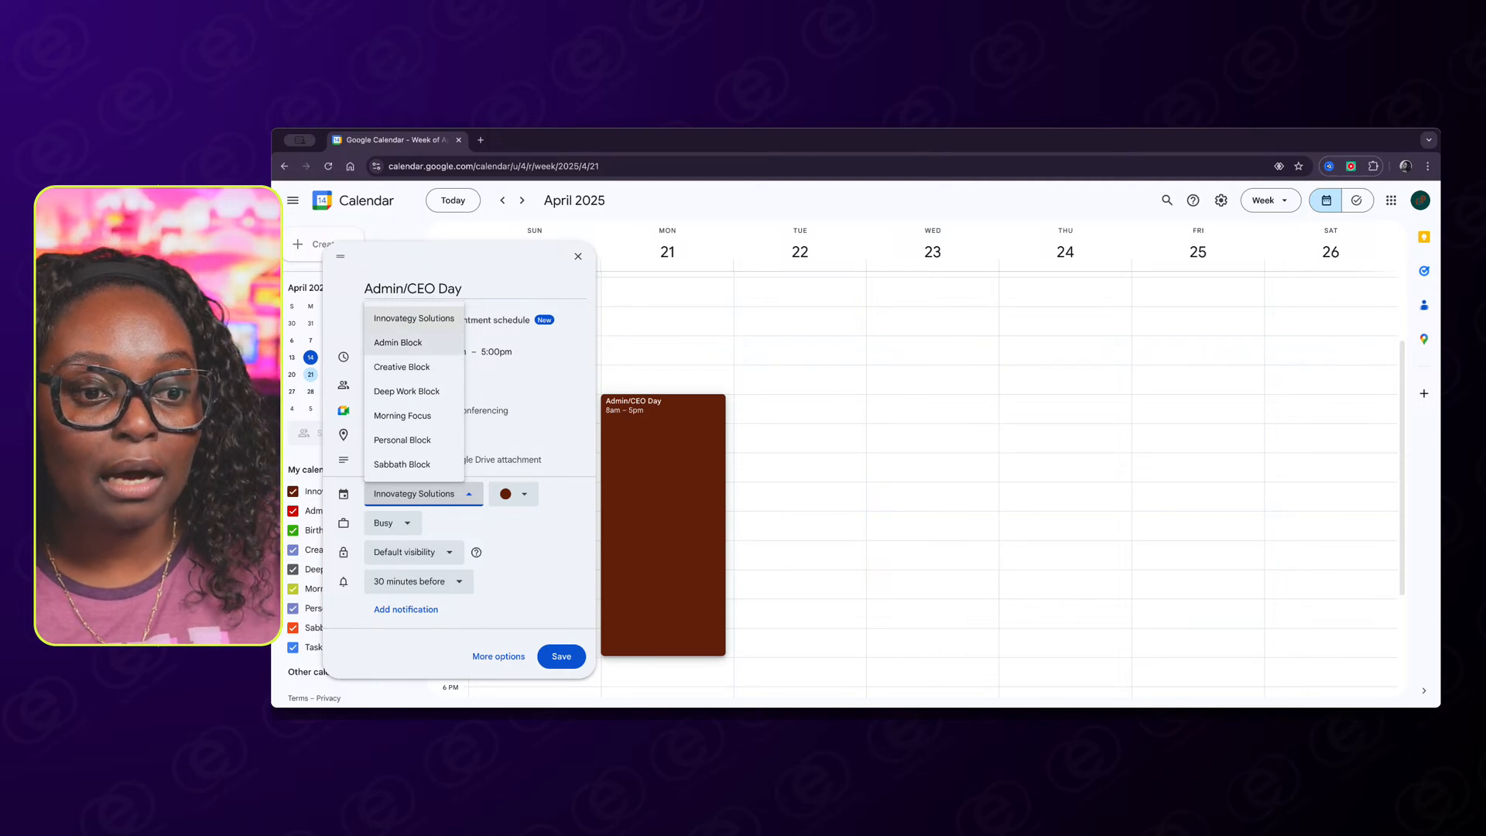
left_click(398, 342)
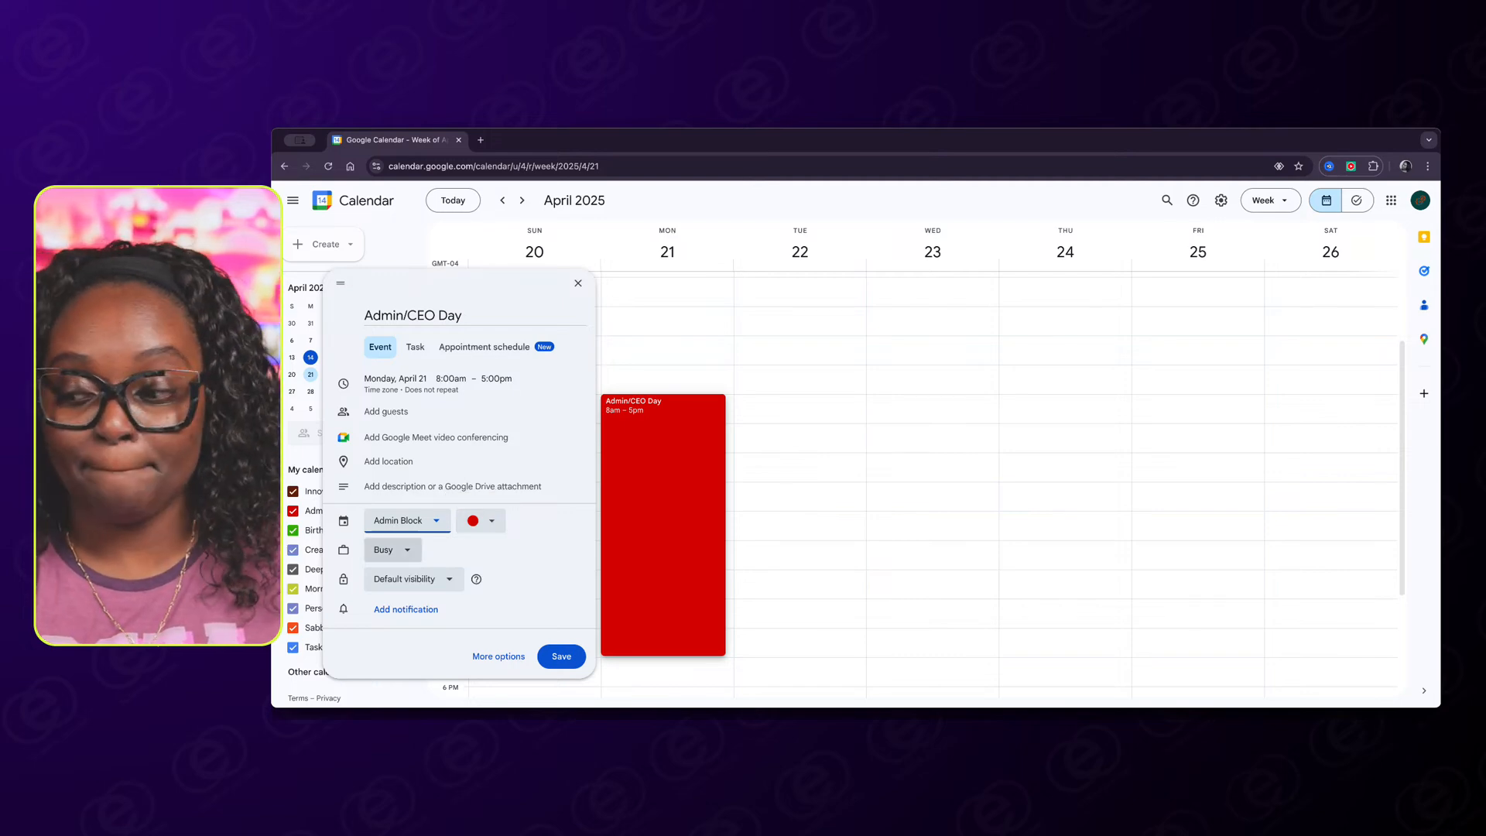
left_click(410, 579)
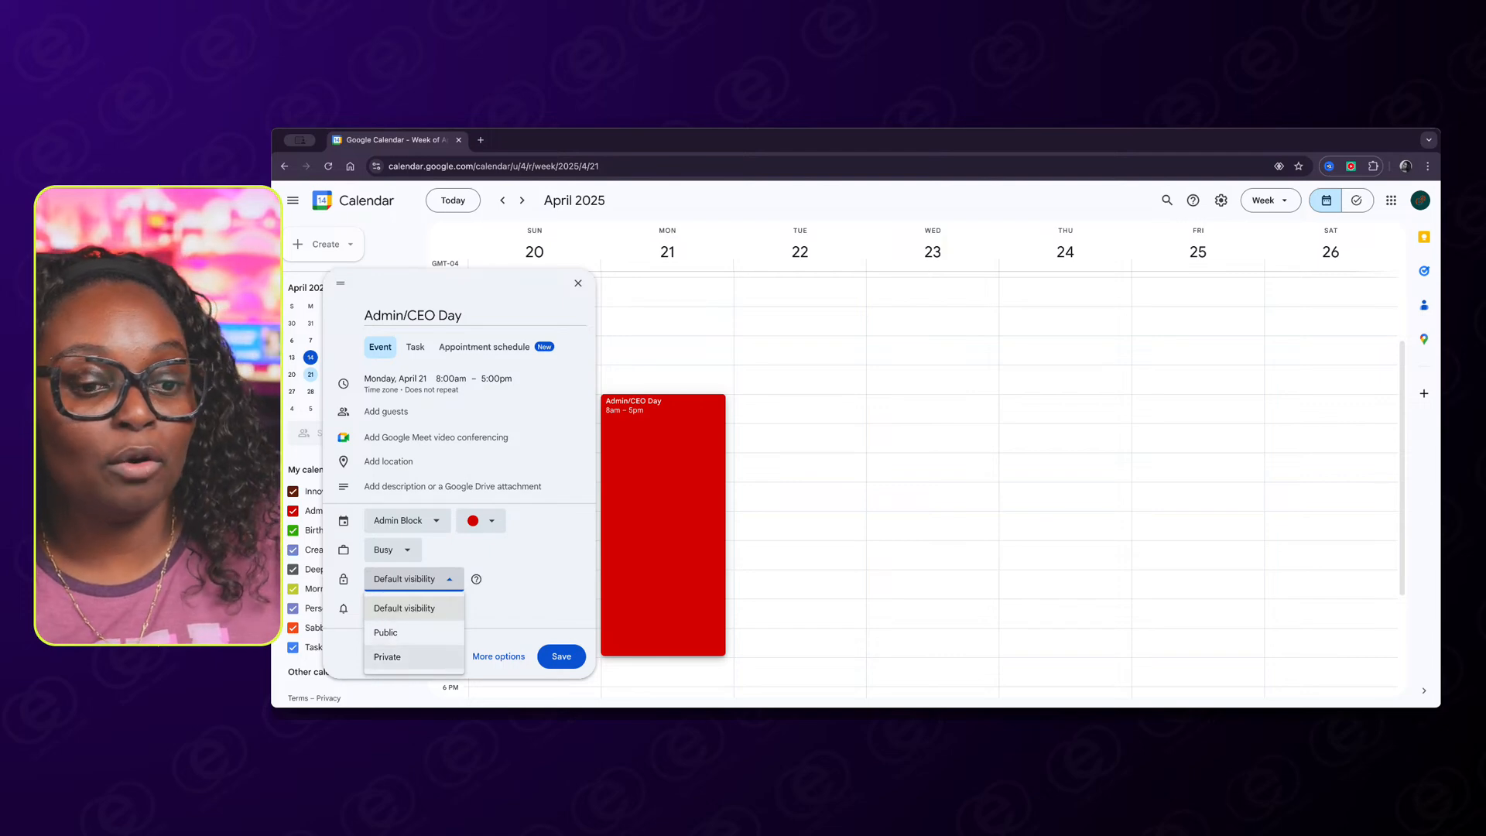
left_click(405, 609)
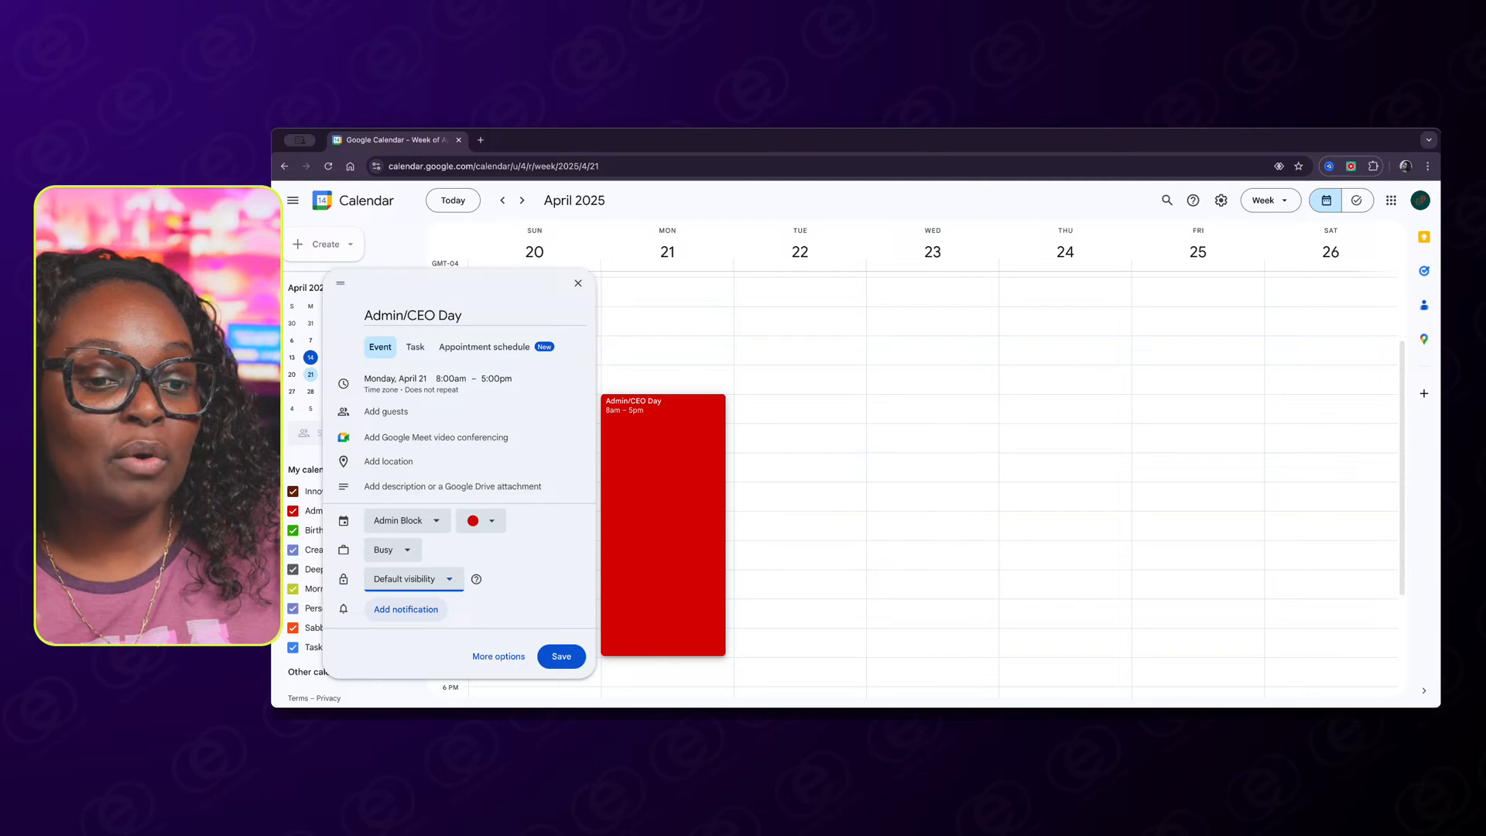
Add a notification 1 hour before the Admin/CEO Day event
left_click(405, 610)
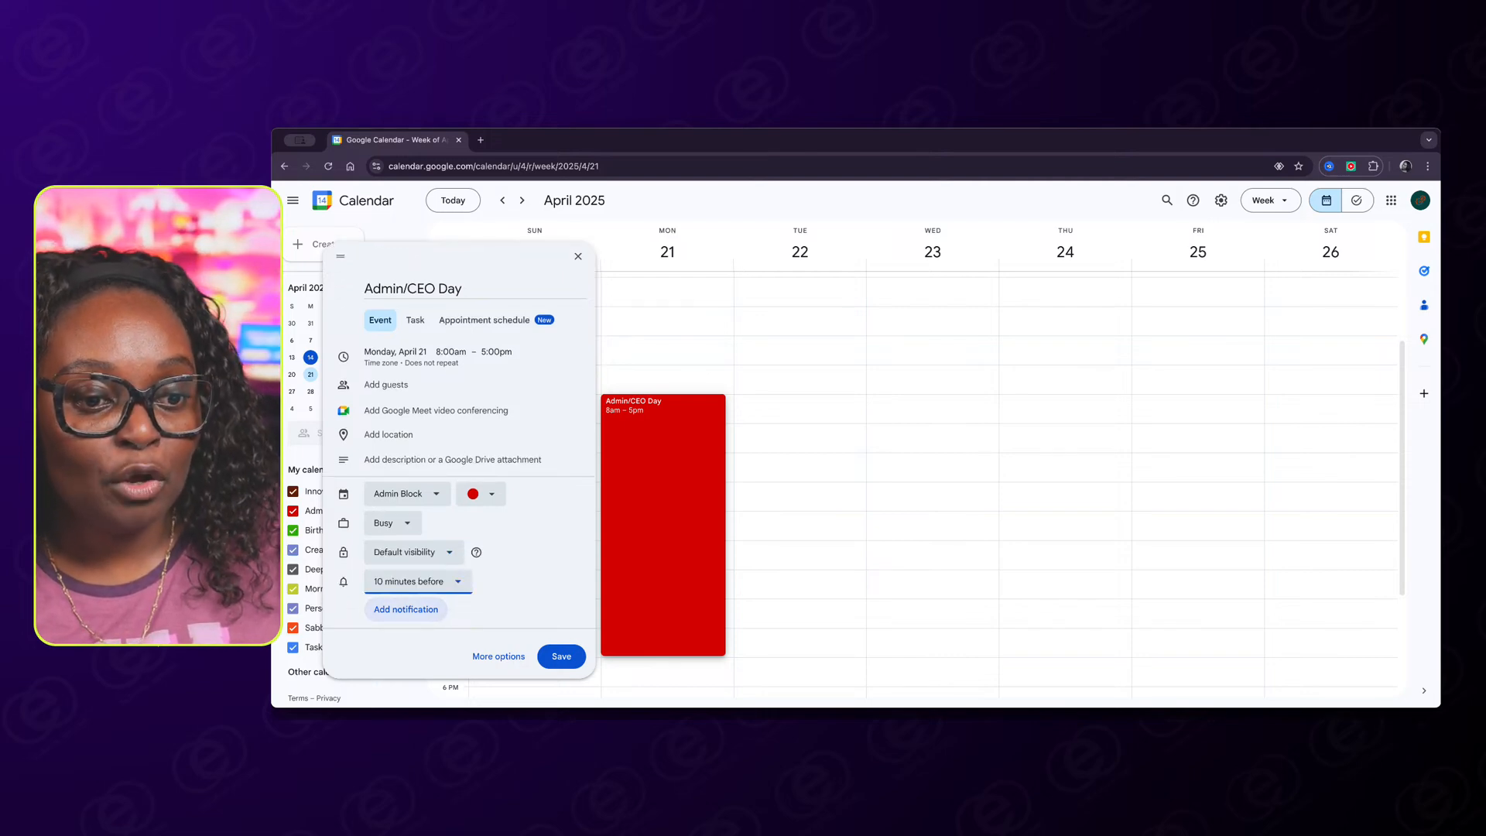
left_click(418, 581)
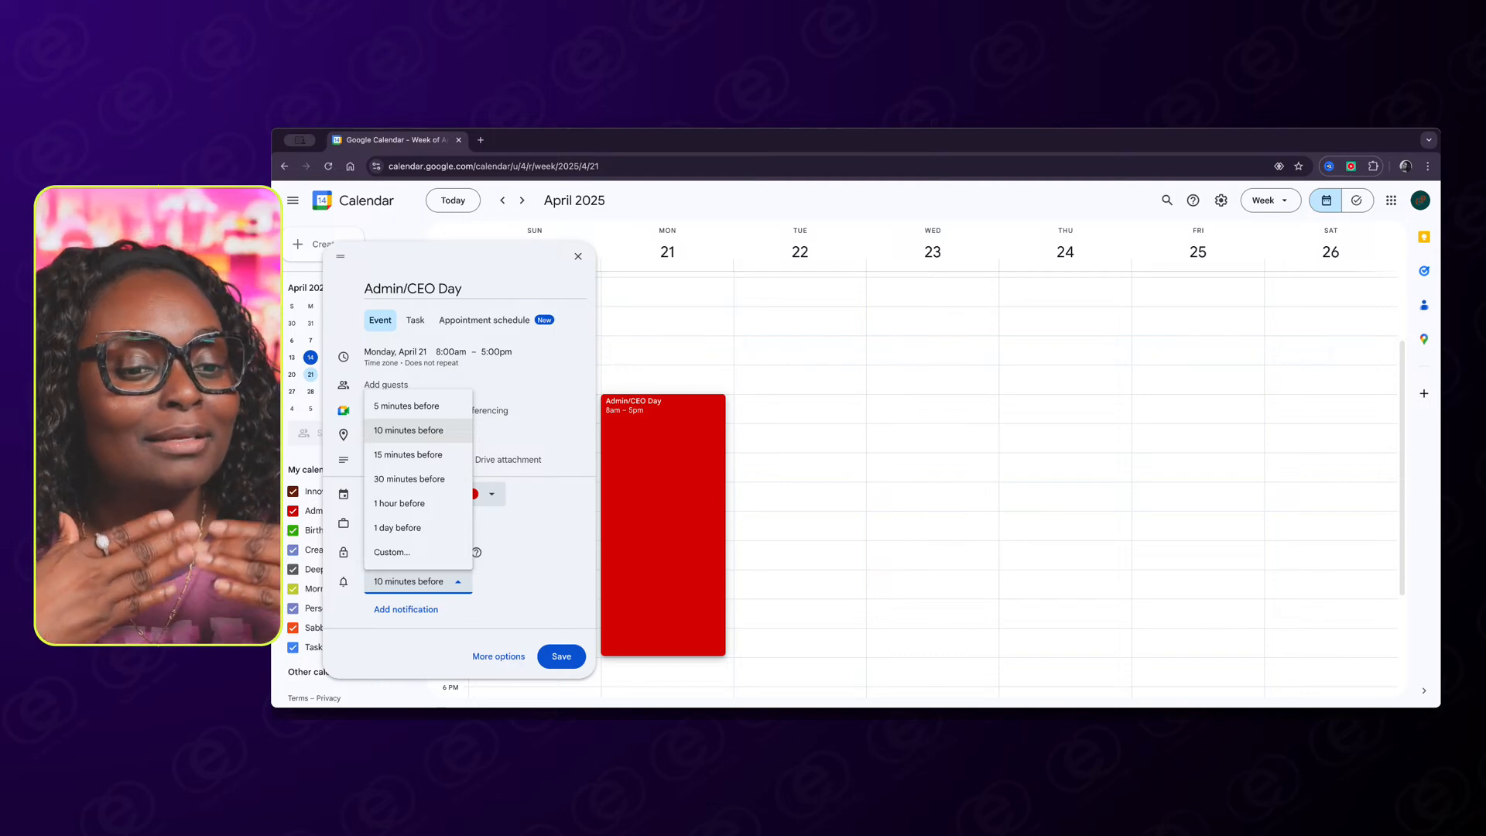
left_click(421, 504)
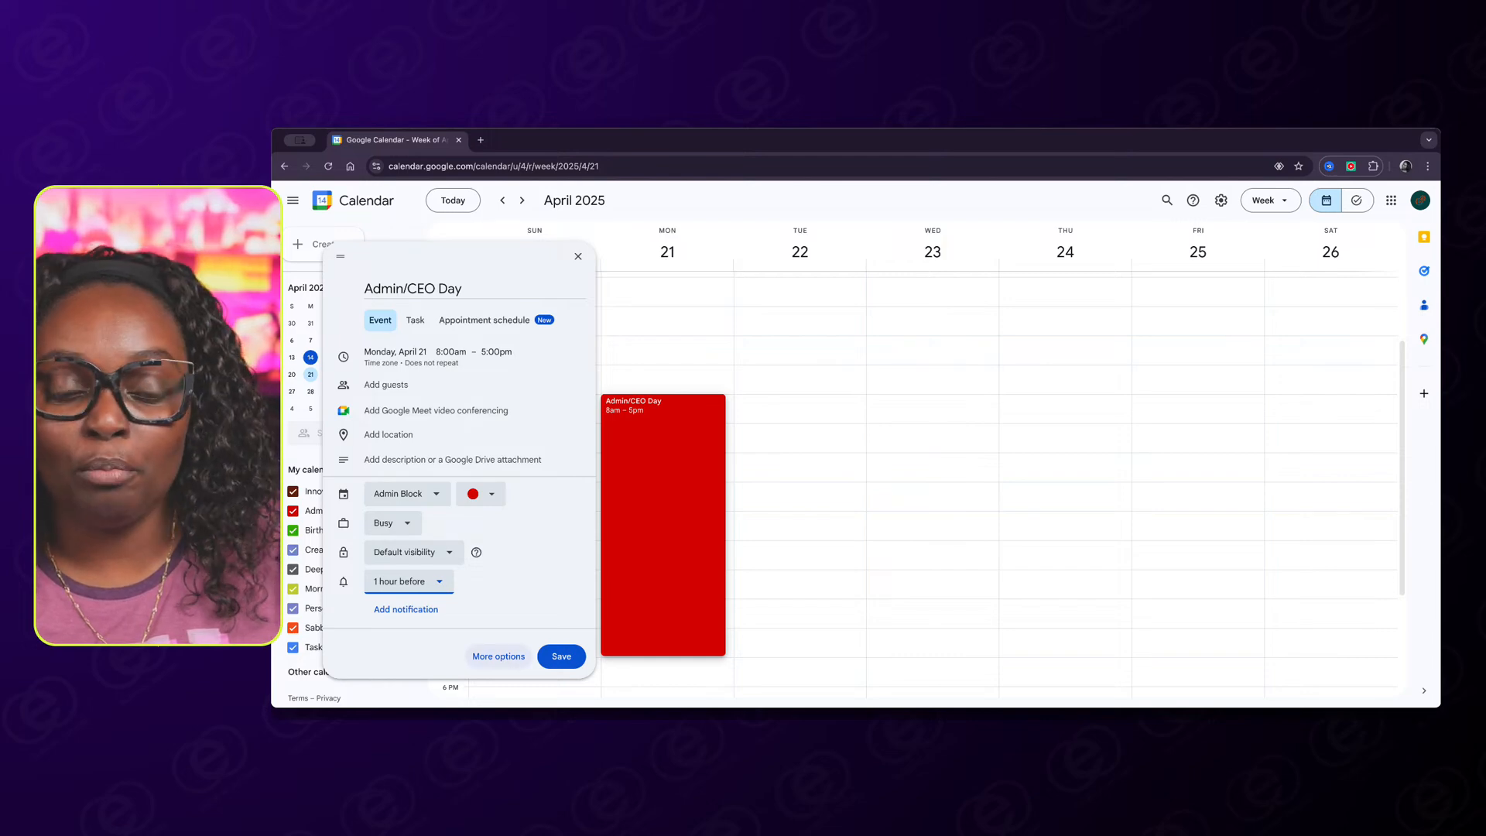
Make the Admin/CEO Day event repeat weekly on Monday and save it
left_click(499, 657)
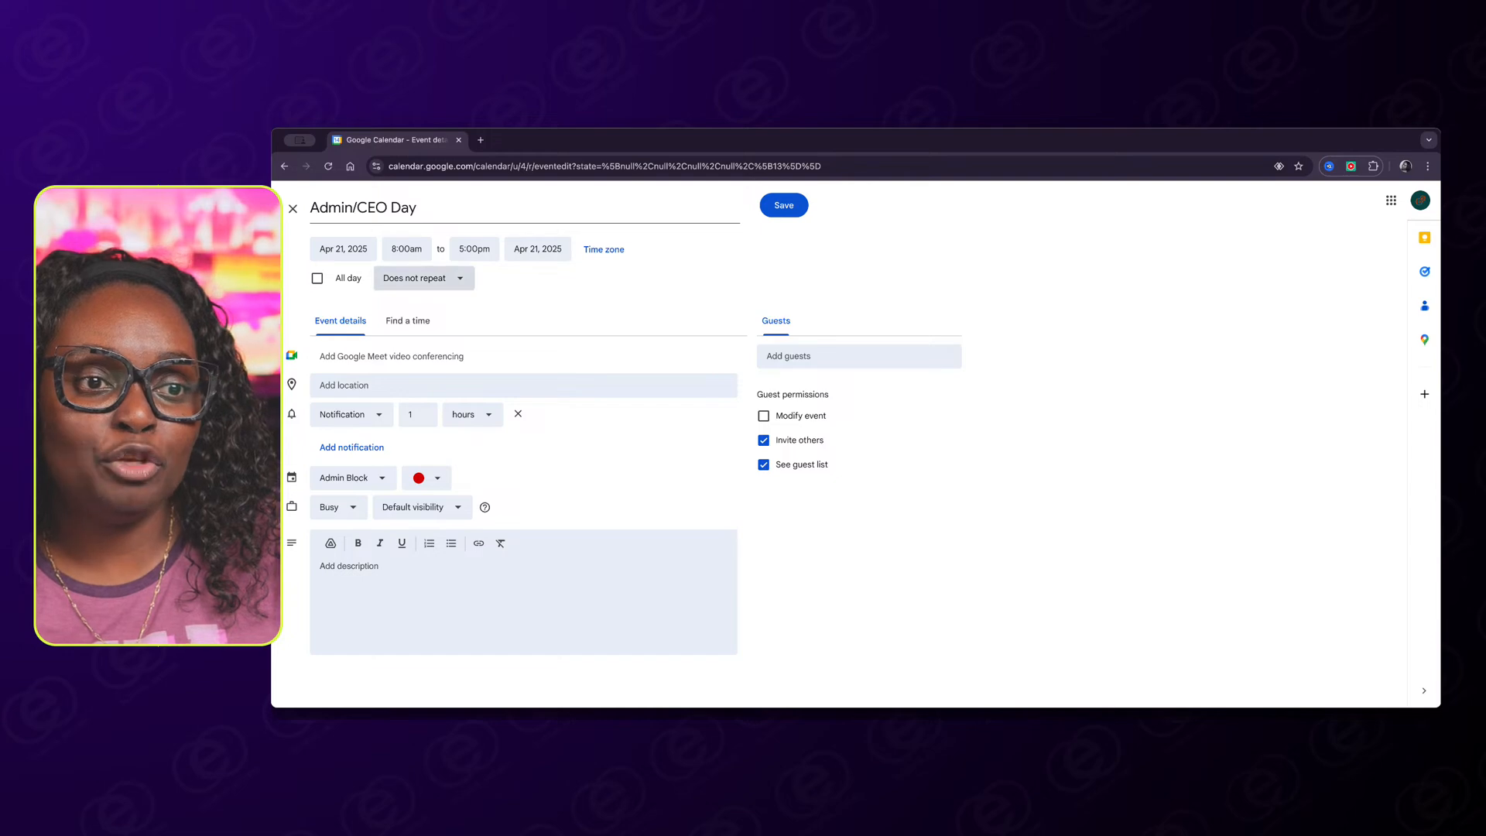
left_click(422, 278)
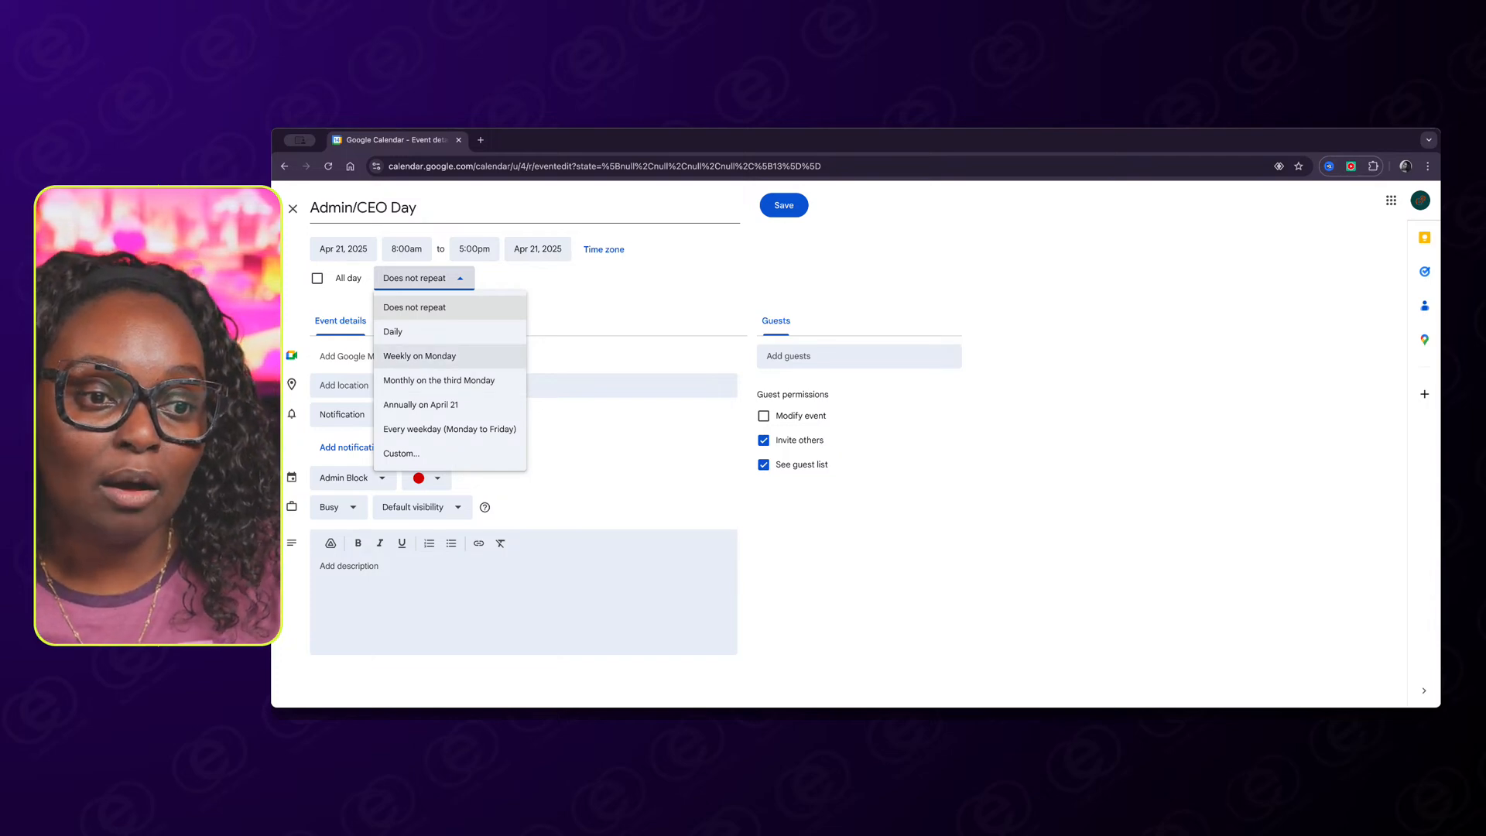
left_click(419, 356)
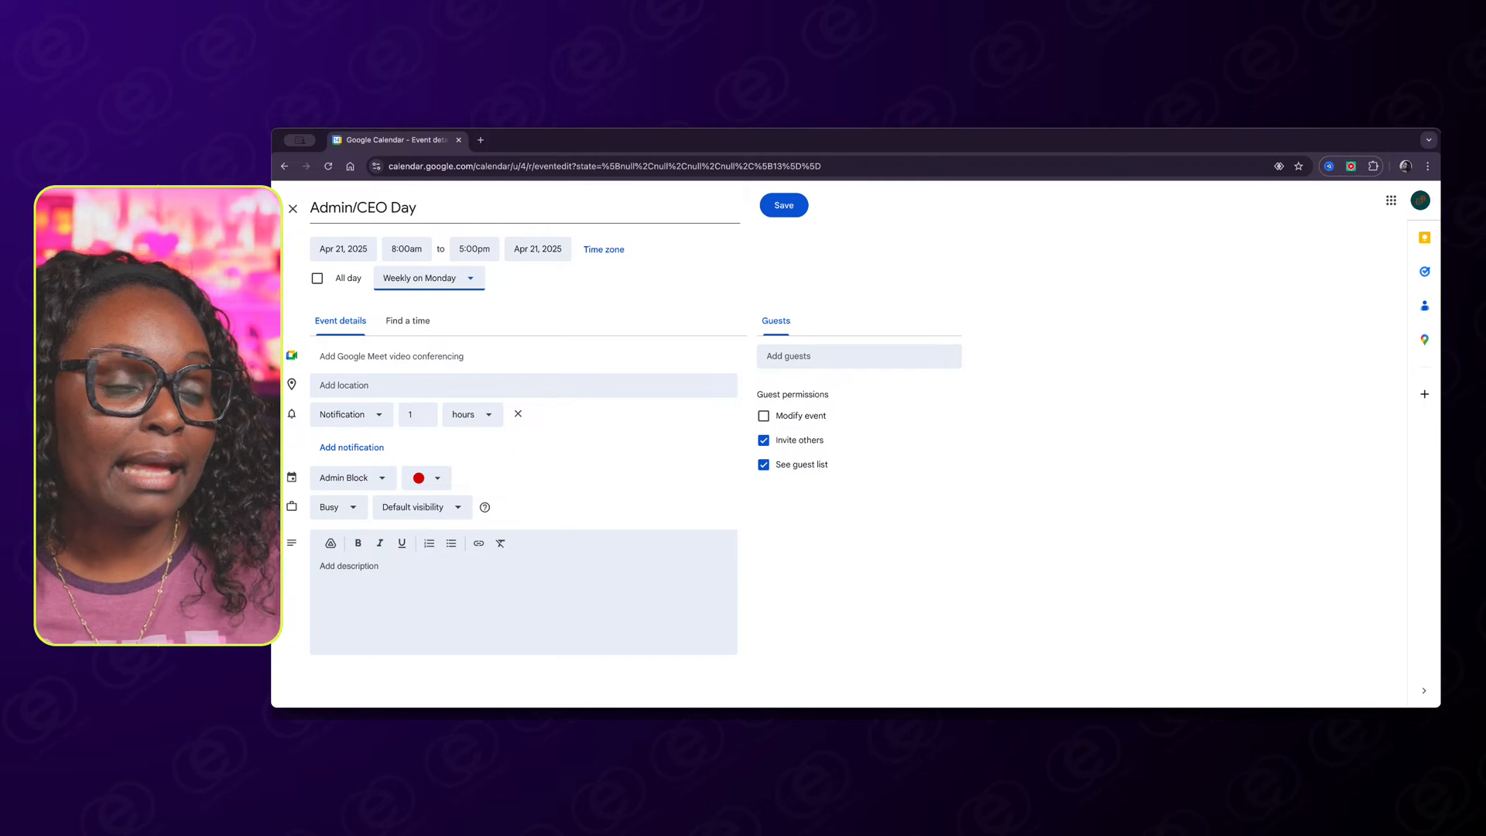
left_click(784, 205)
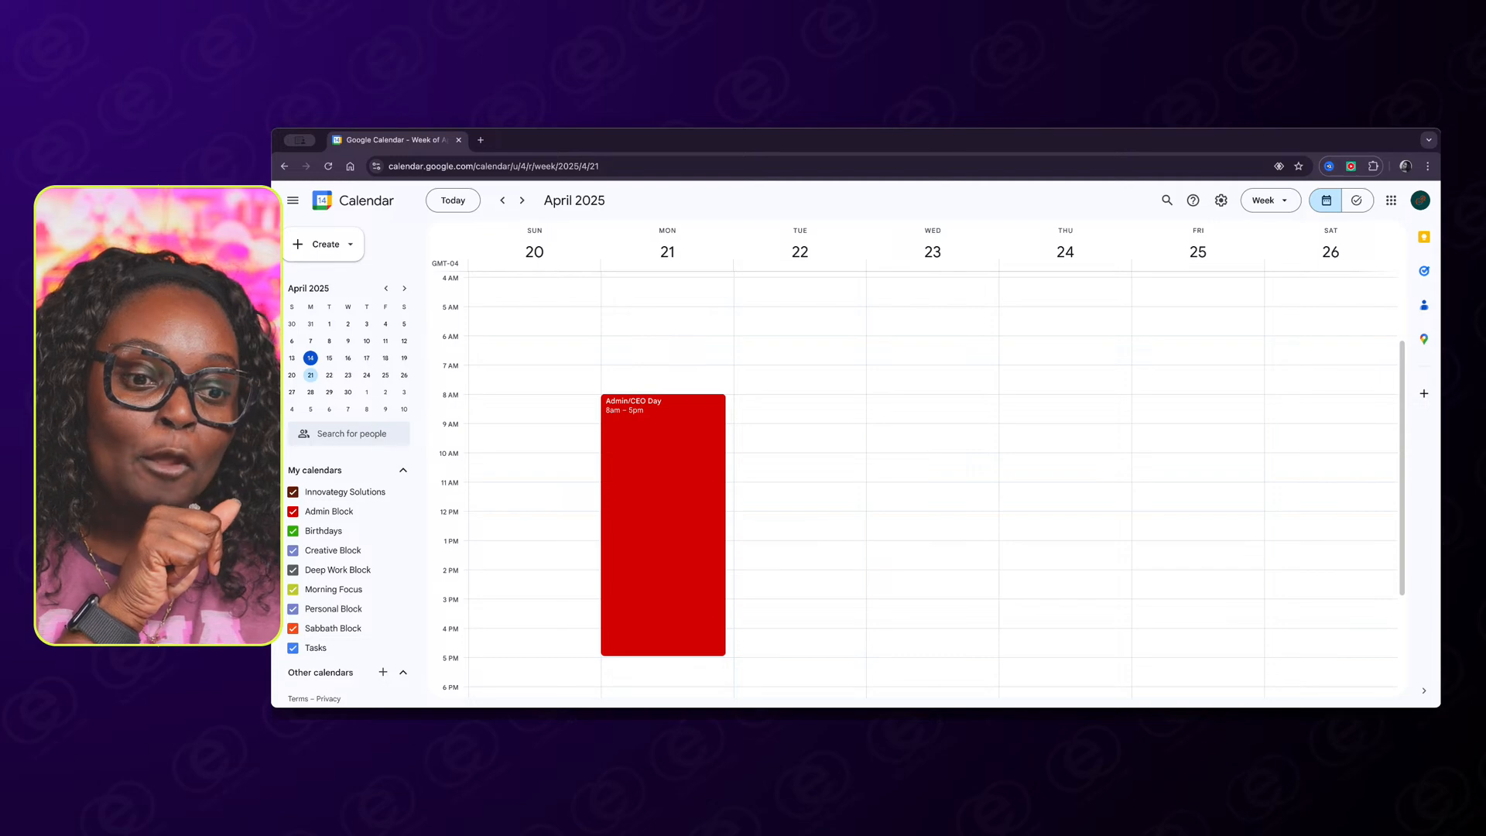
Start a Monday, April 21 event from 3:00am to 5:00am titled "Personal Time" and assign it to the Personal Block calendar
scroll(921, 484, "up", 3)
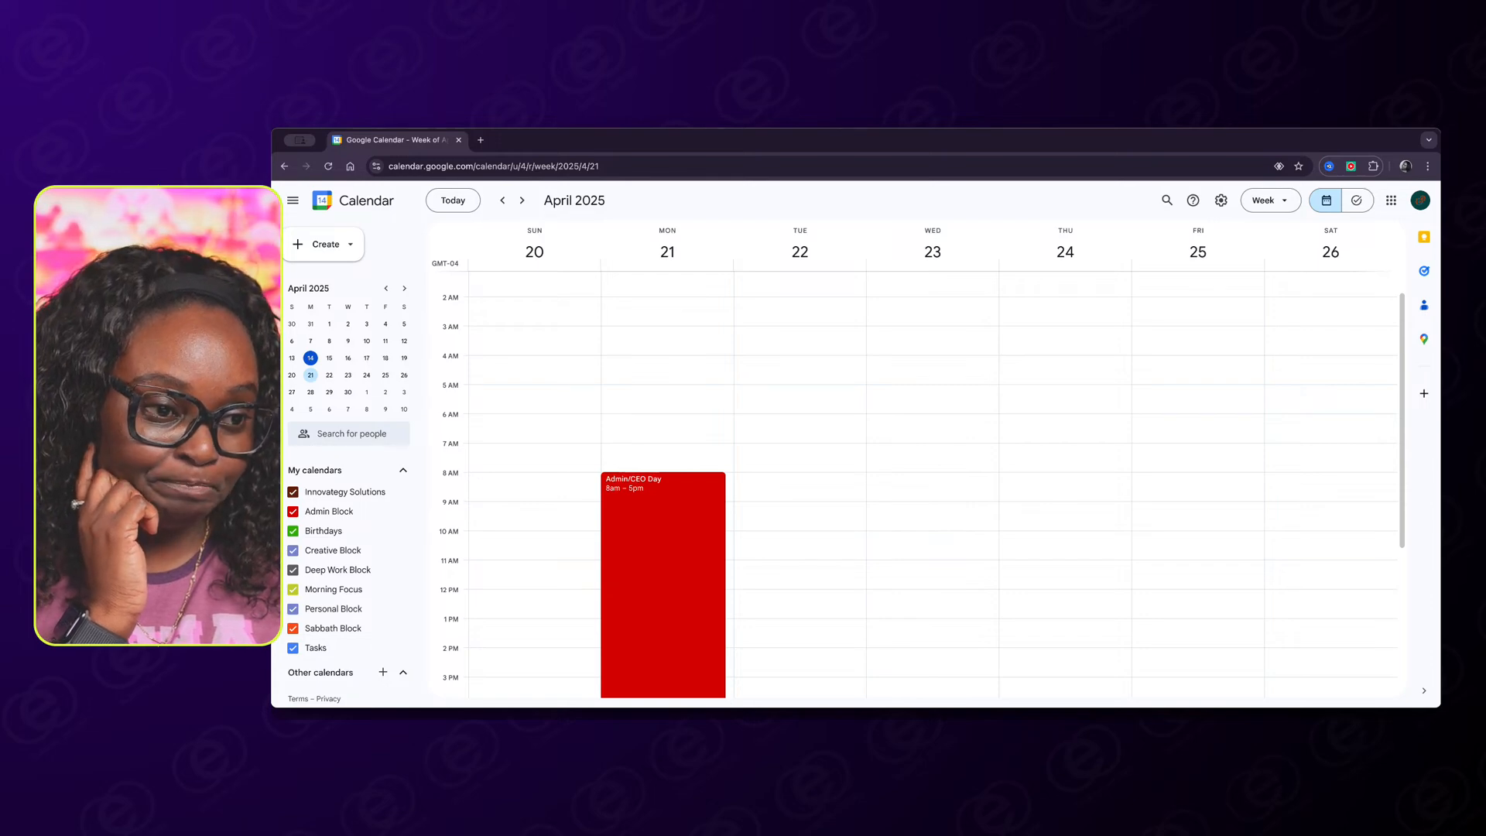
left_click_drag(668, 328, 668, 380)
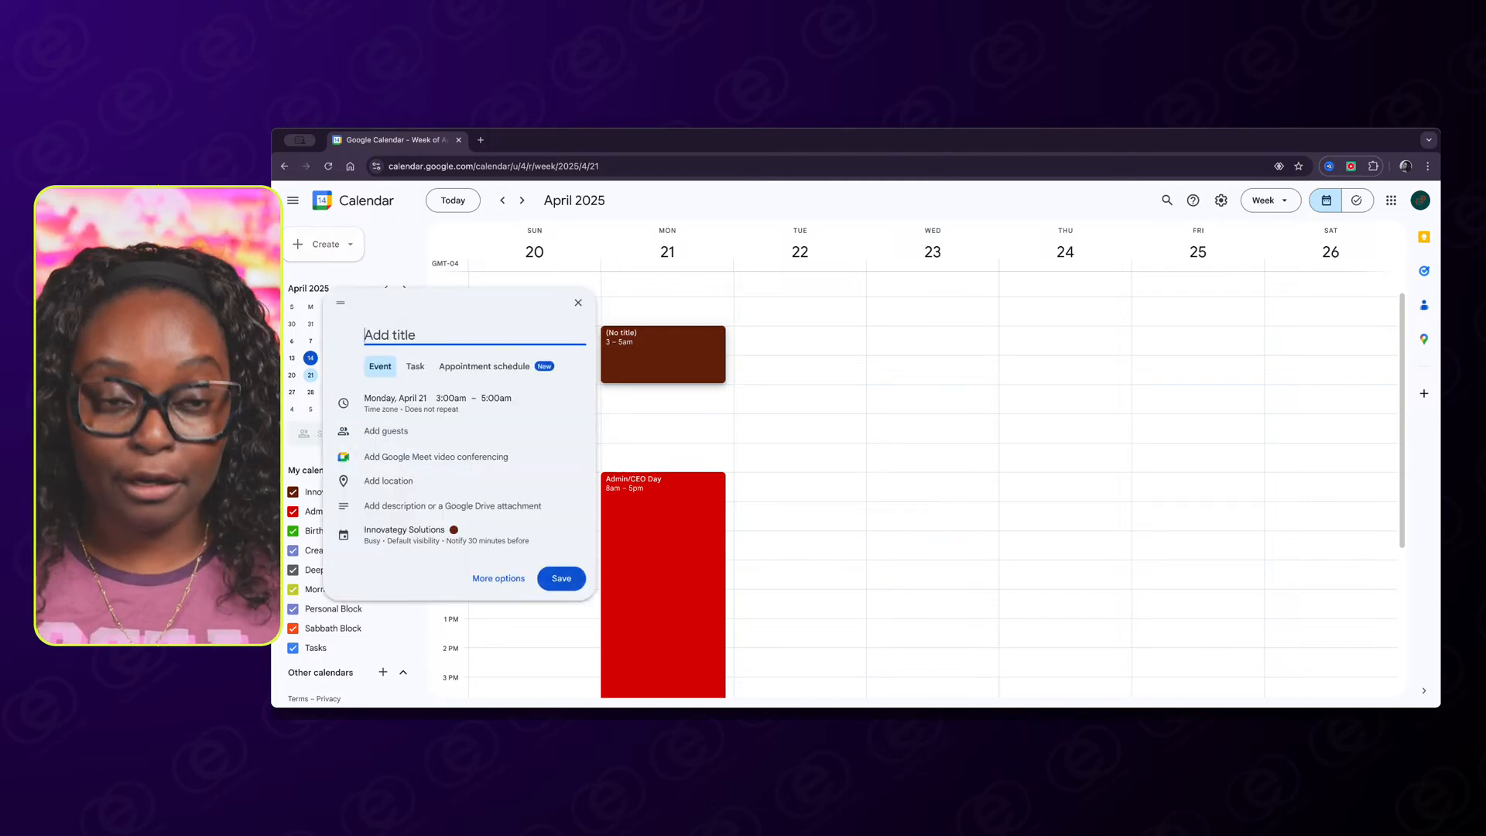
type("Per")
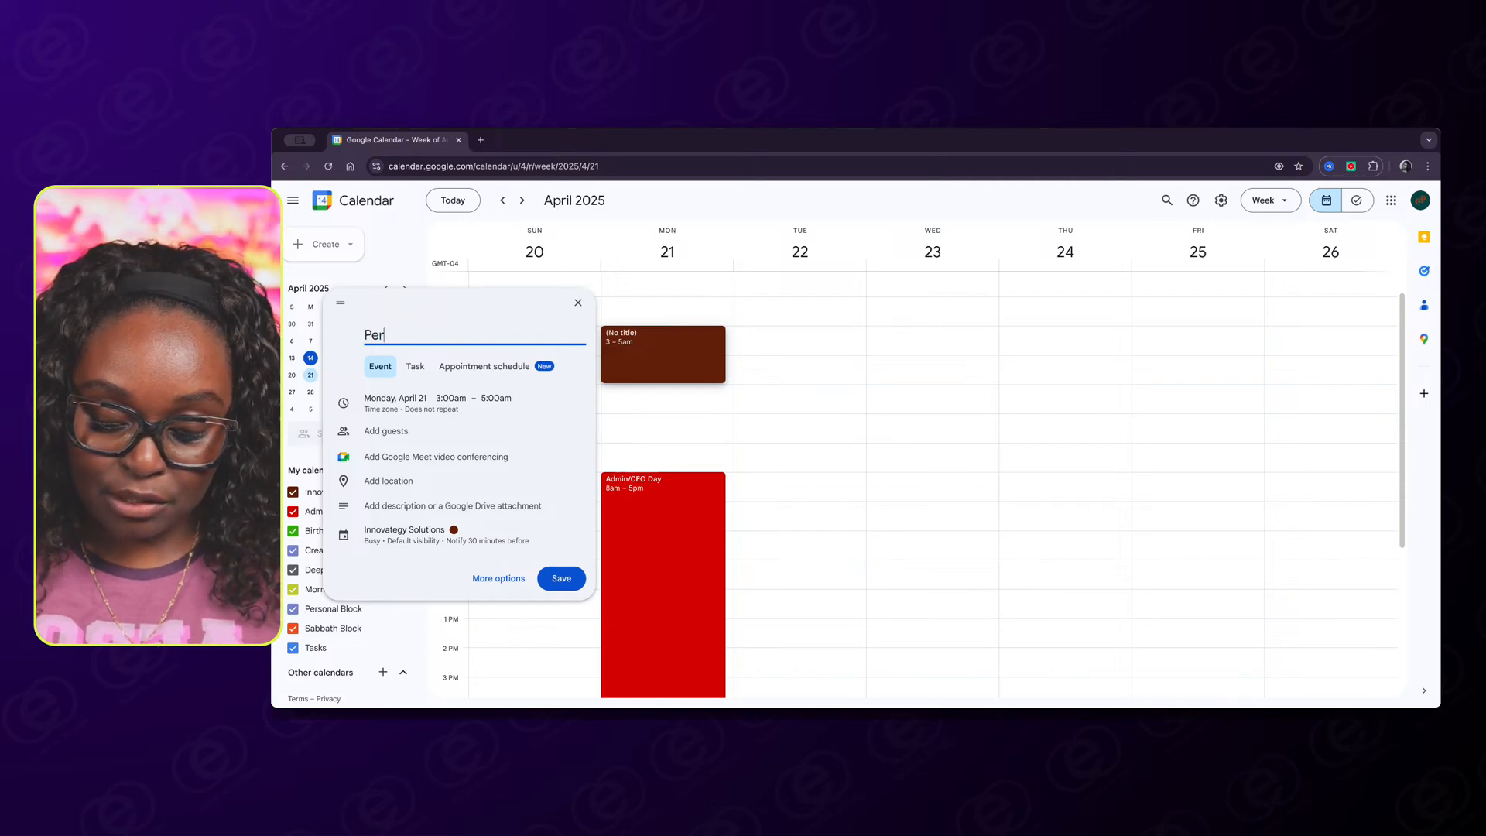
type("sonal Time")
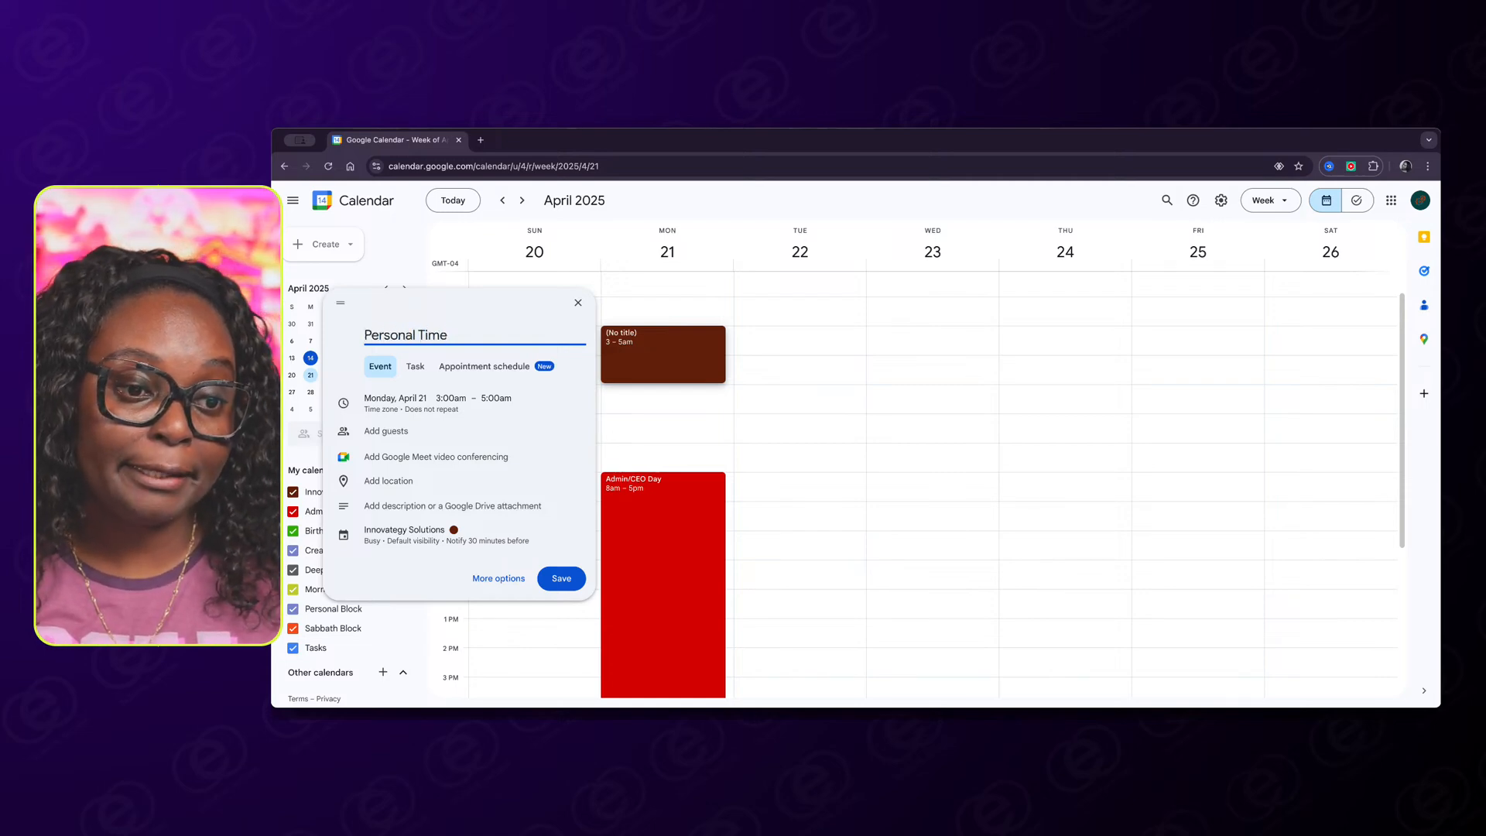
left_click(404, 534)
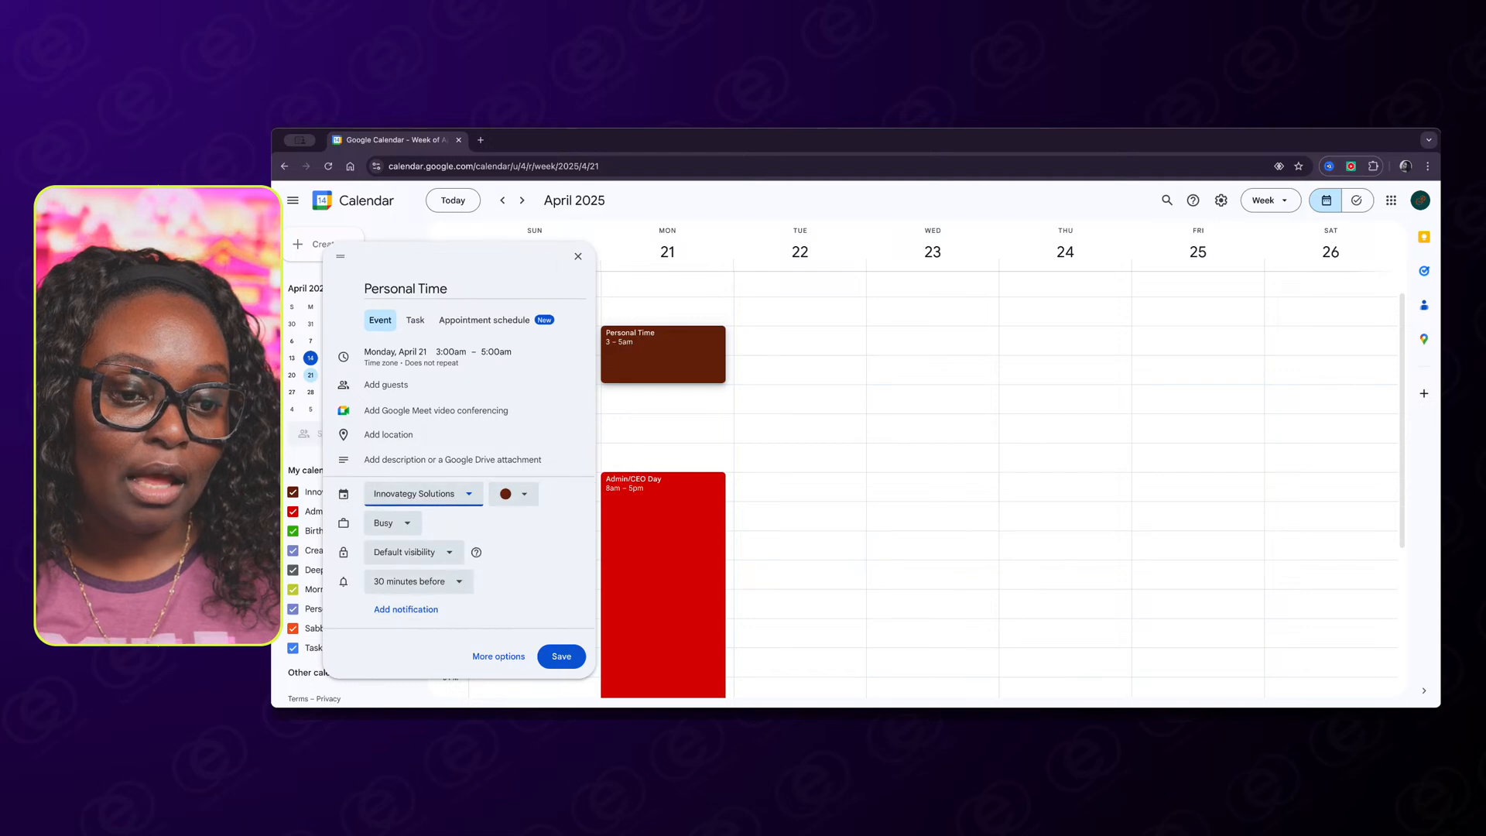
left_click(415, 493)
left_click(402, 439)
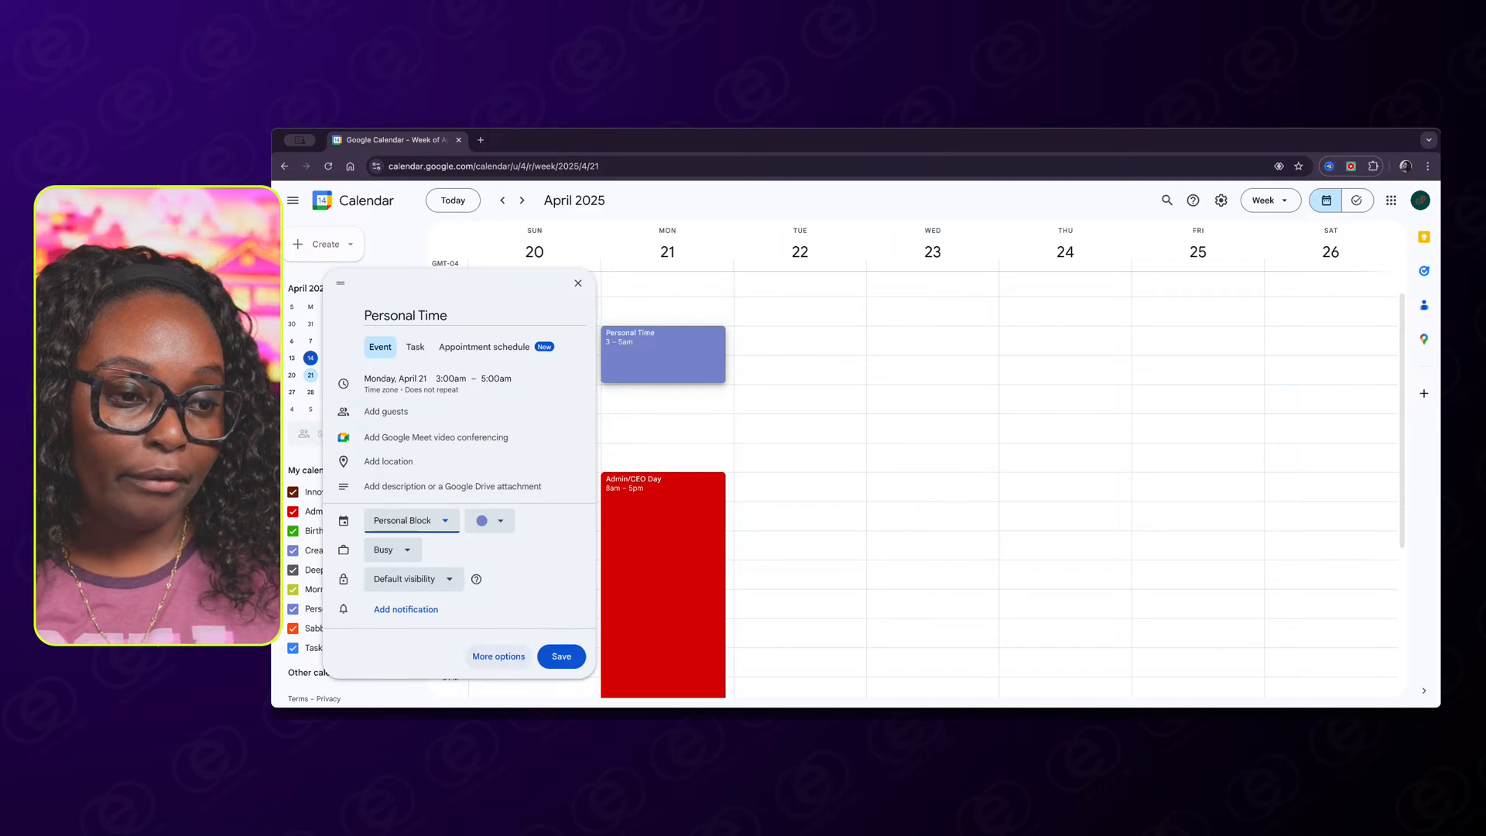
Make the Personal Time event repeat every weekday (Monday to Friday) and save it
left_click(498, 656)
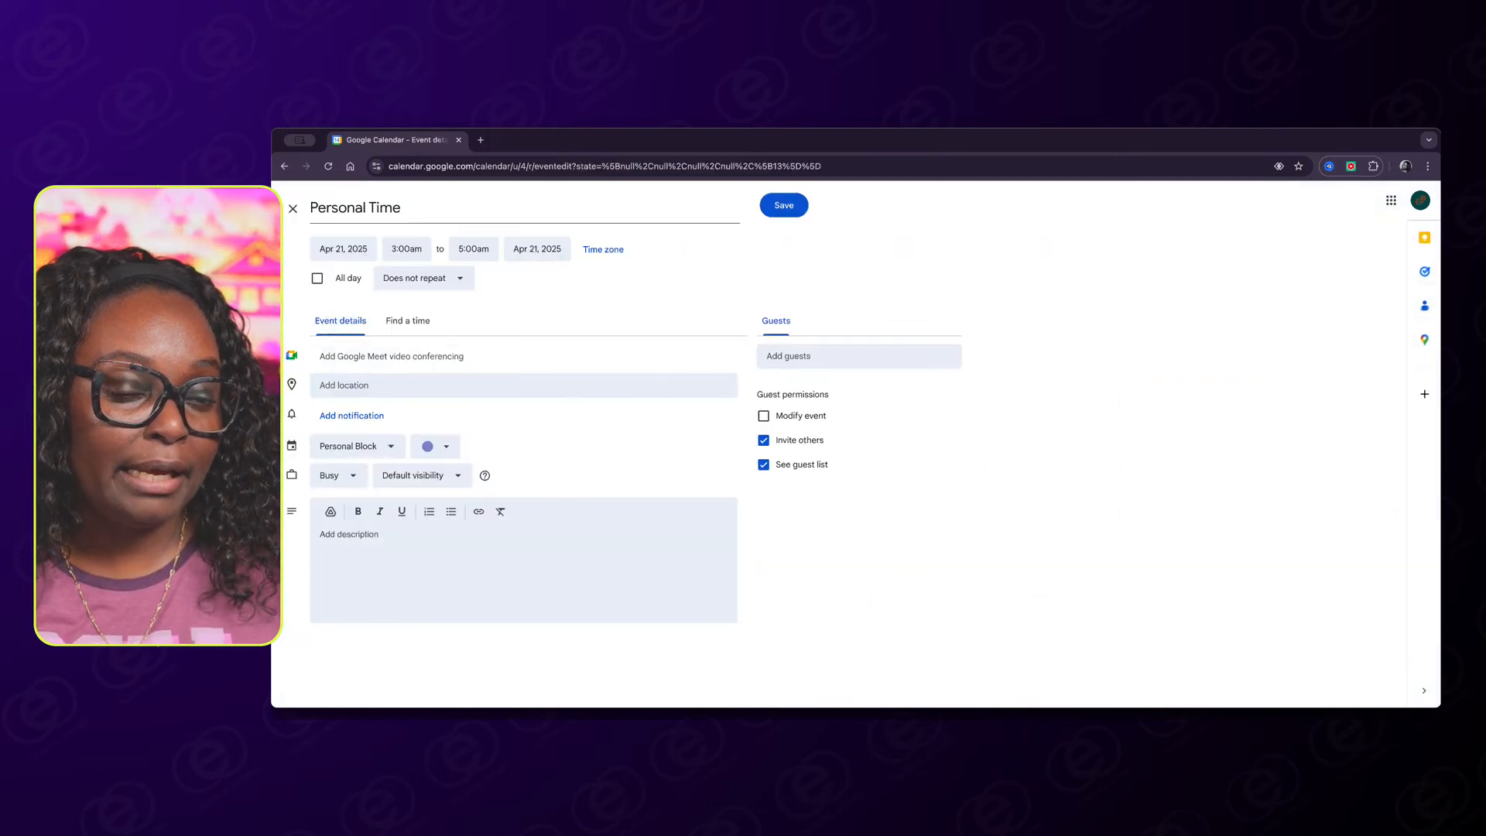
left_click(424, 278)
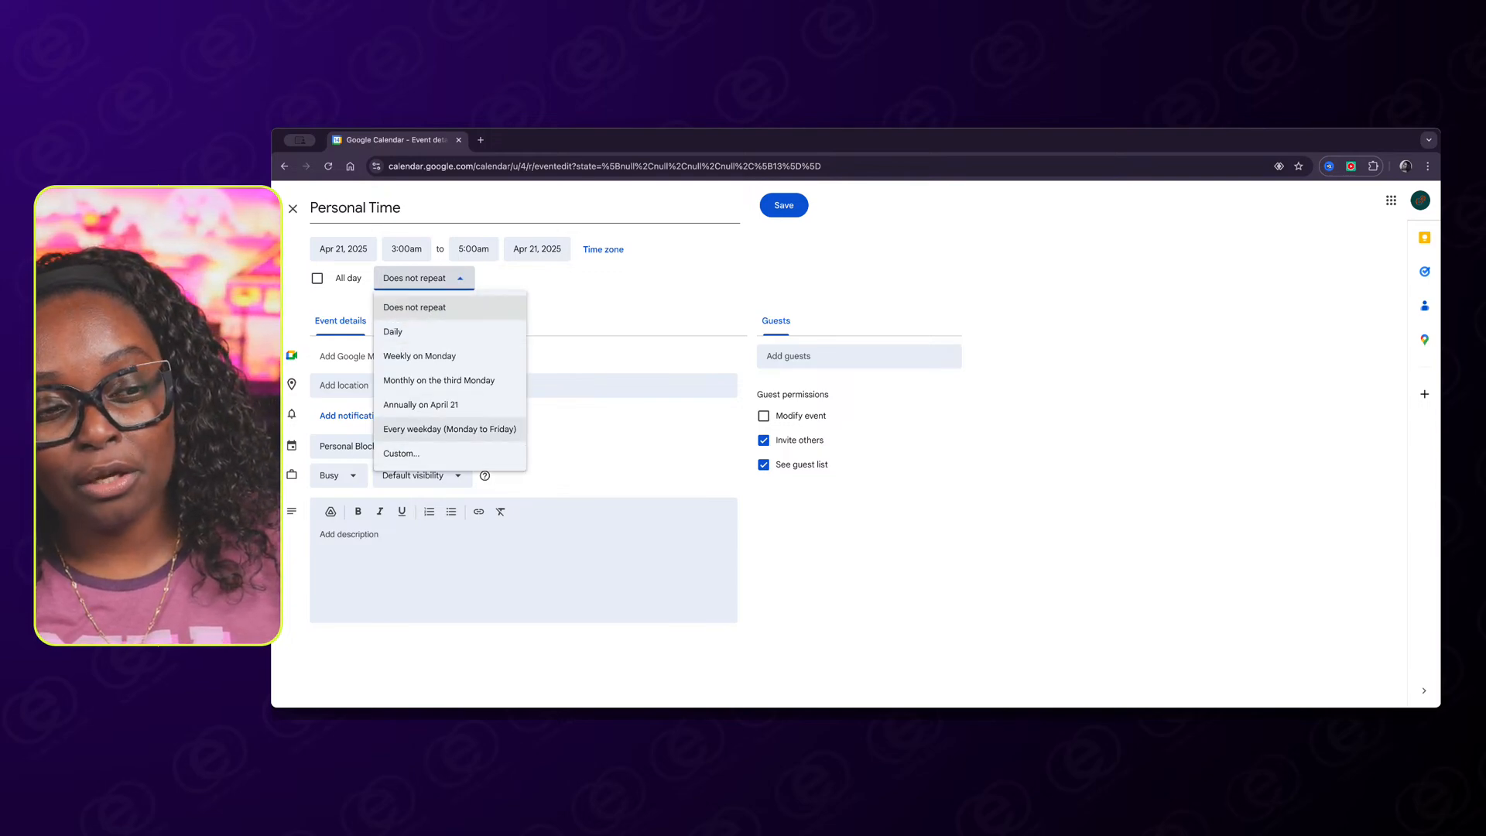
left_click(449, 429)
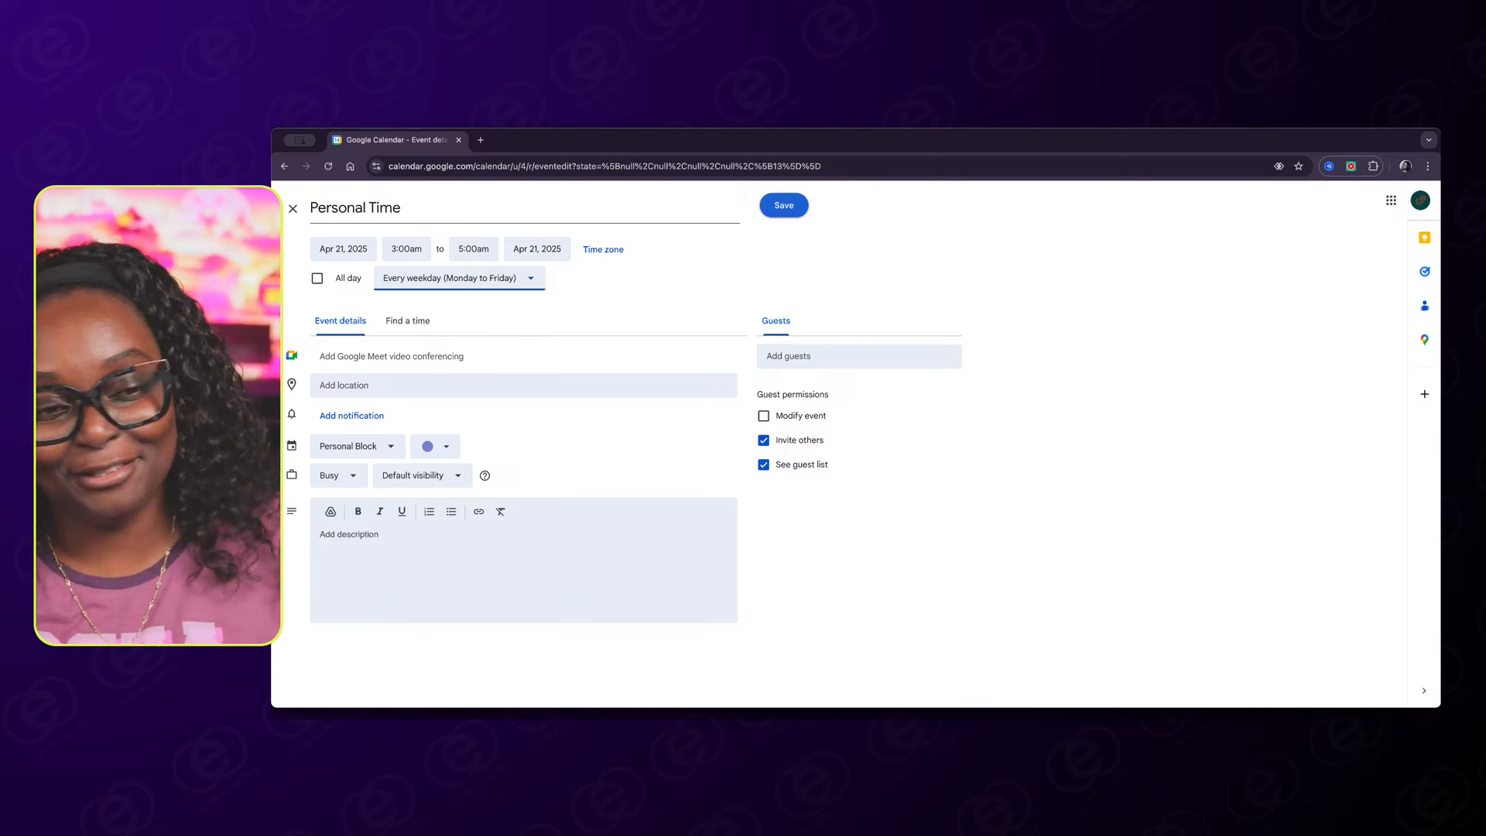
left_click(785, 205)
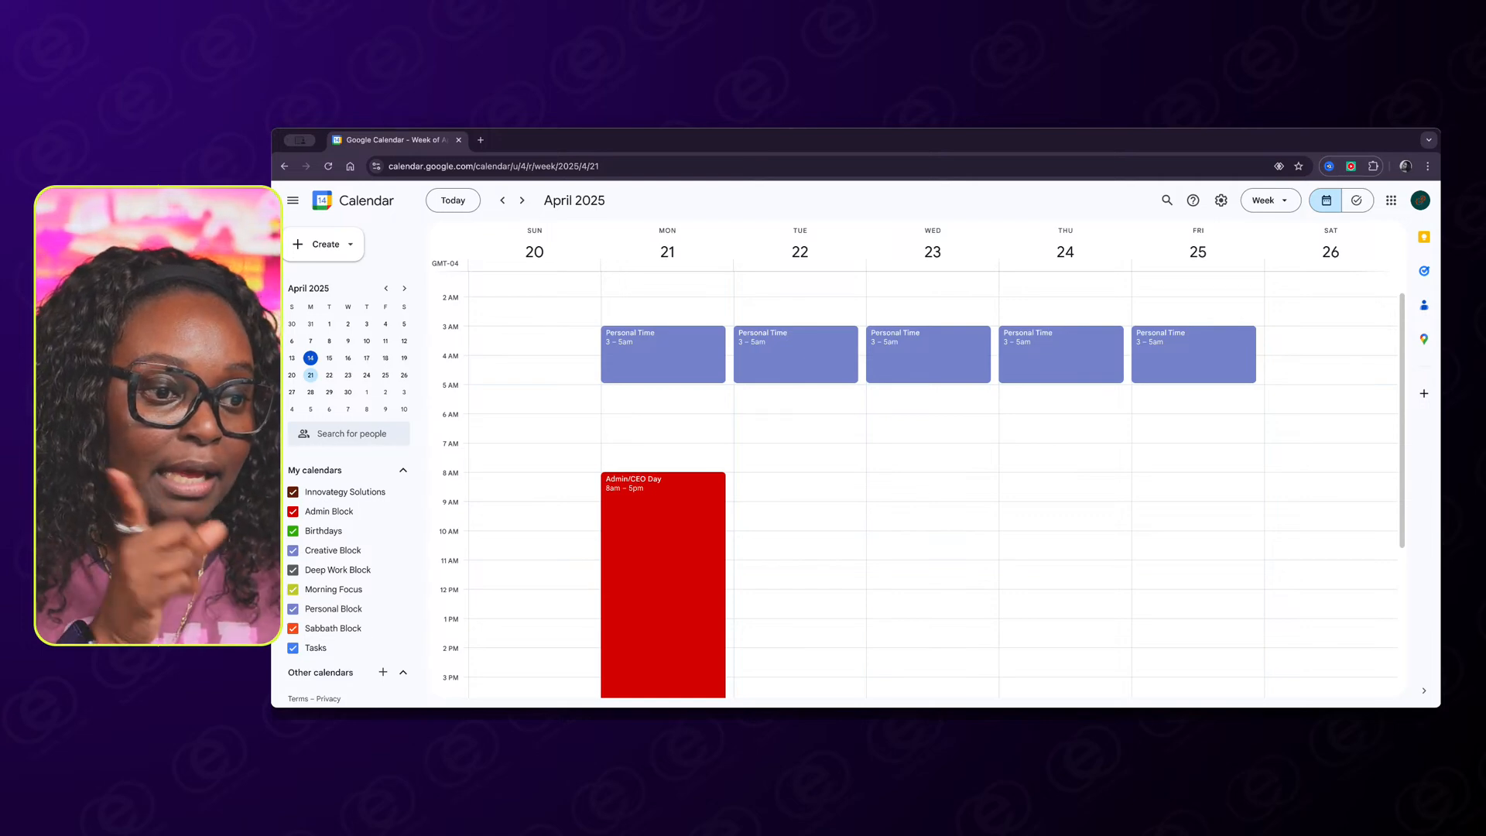
Start a Monday, April 21 event from 6:00am to 7:30am in the Morning Focus calendar, titled "Daily Planning"
left_click_drag(668, 417, 668, 454)
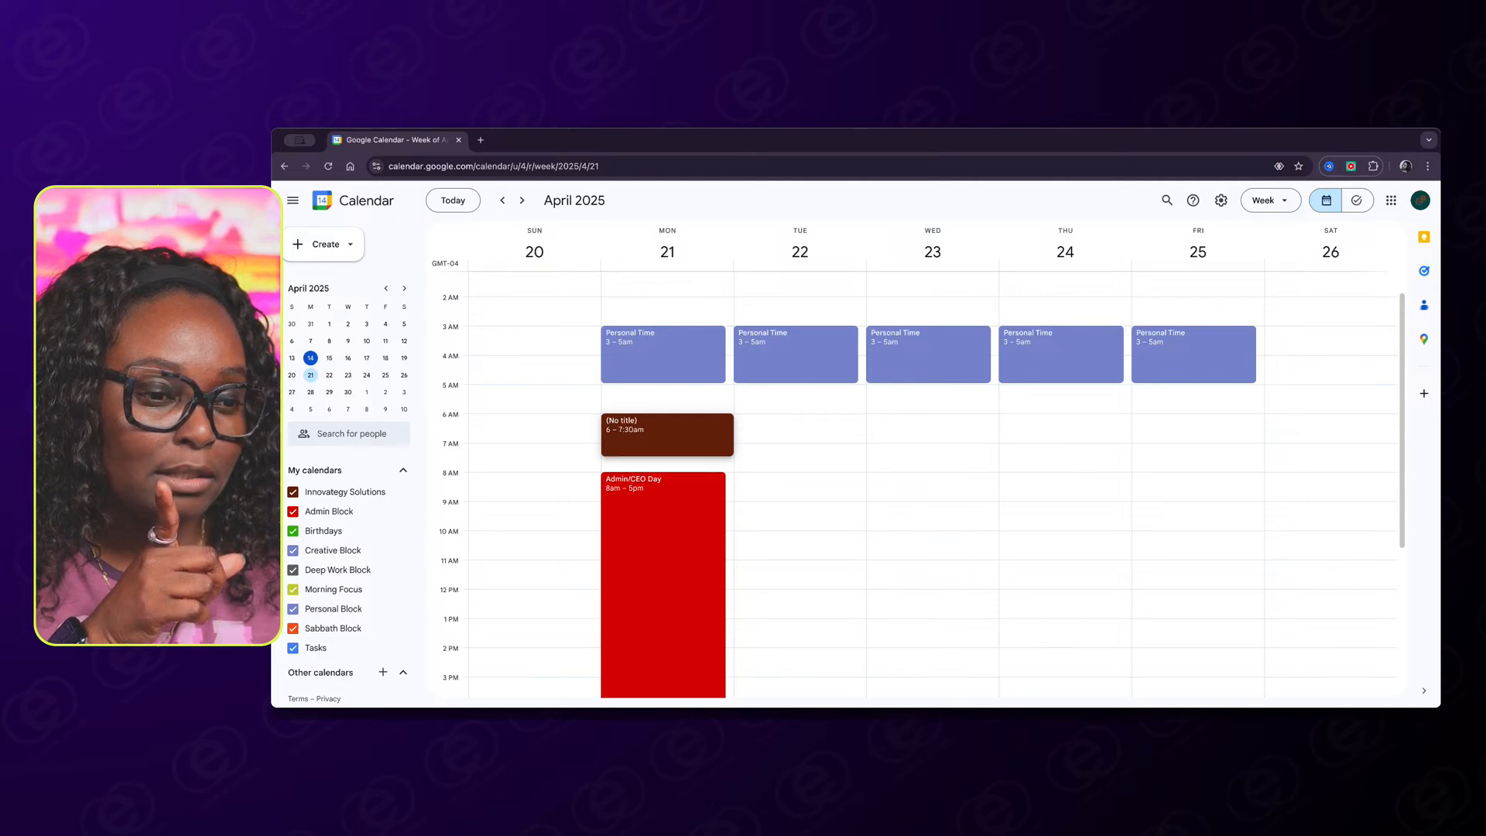
left_click(464, 534)
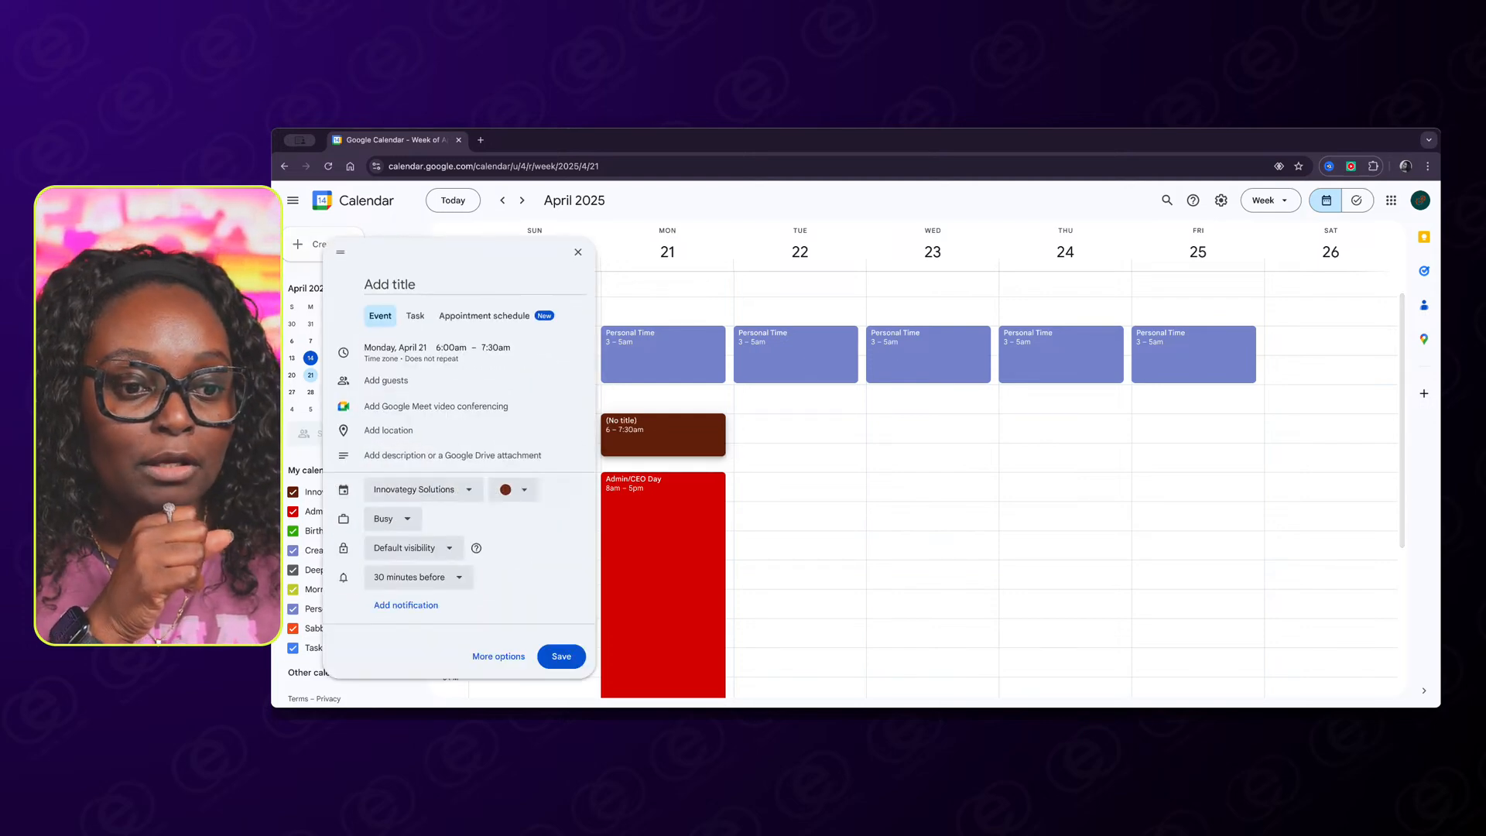
left_click(419, 491)
left_click(410, 416)
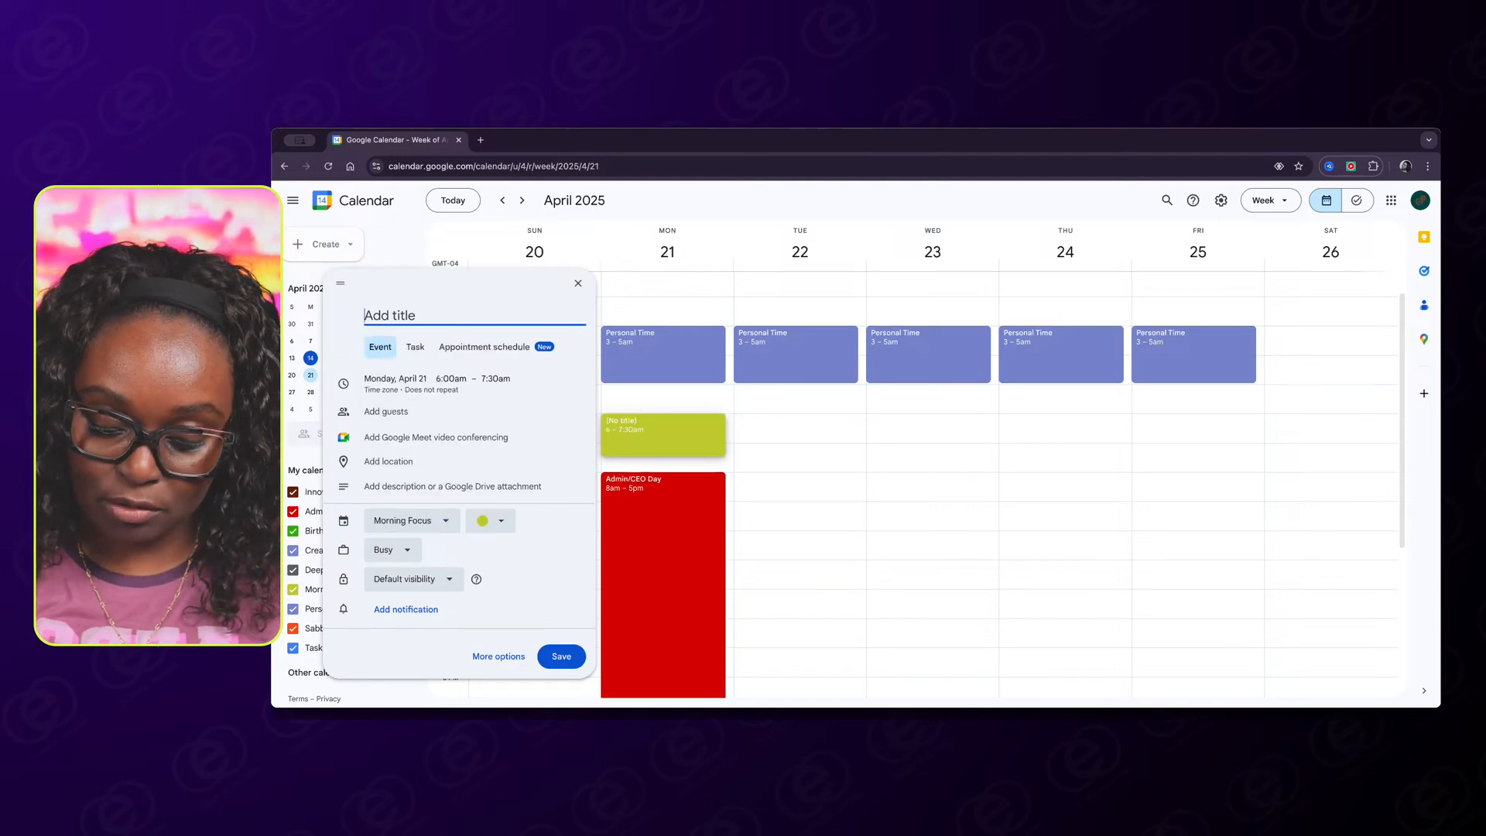
type("Daily Planning")
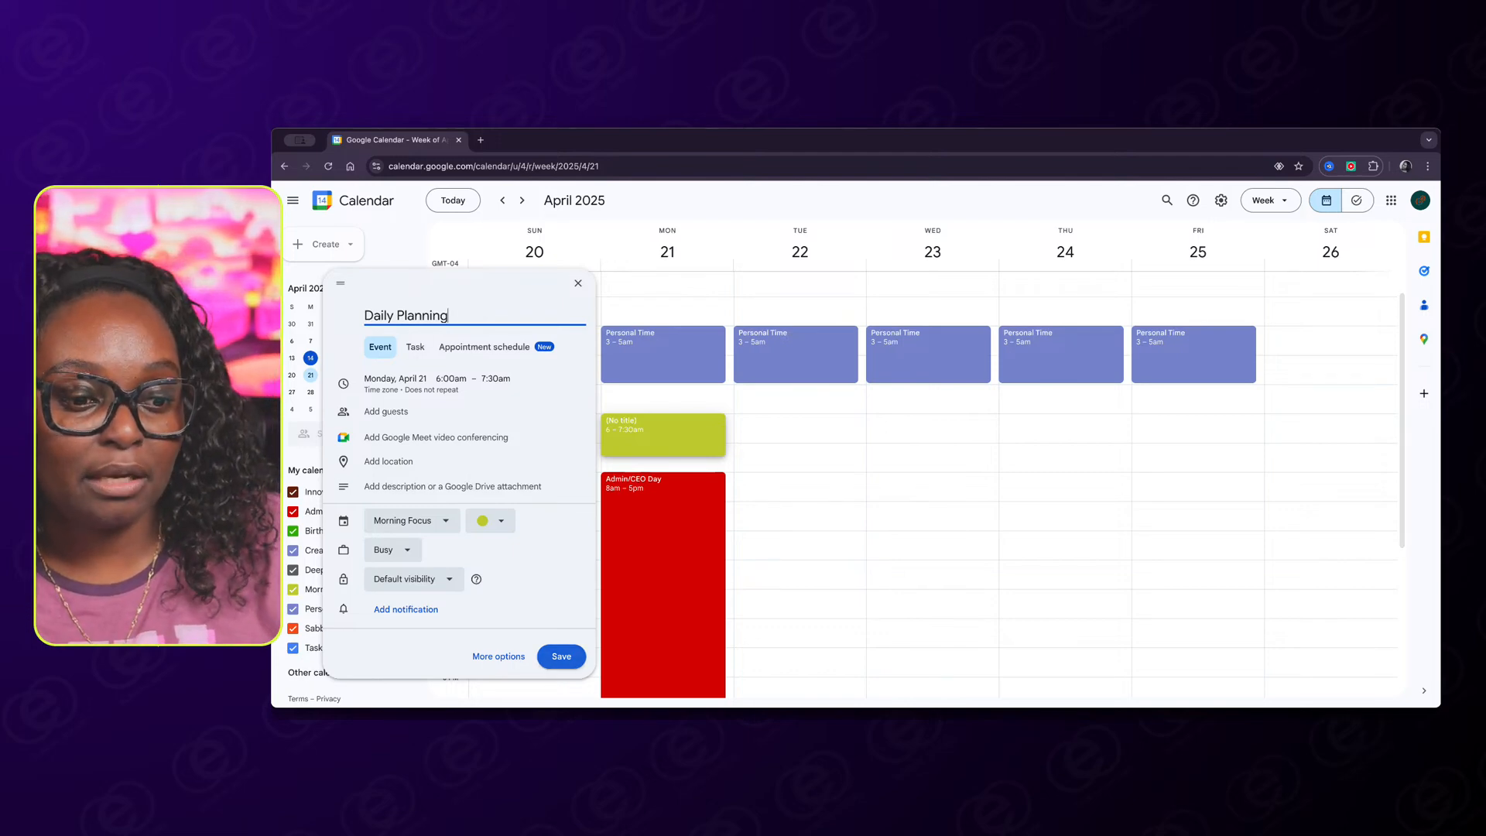
Make the Daily Planning event repeat every weekday (Monday to Friday) and save it
left_click(499, 656)
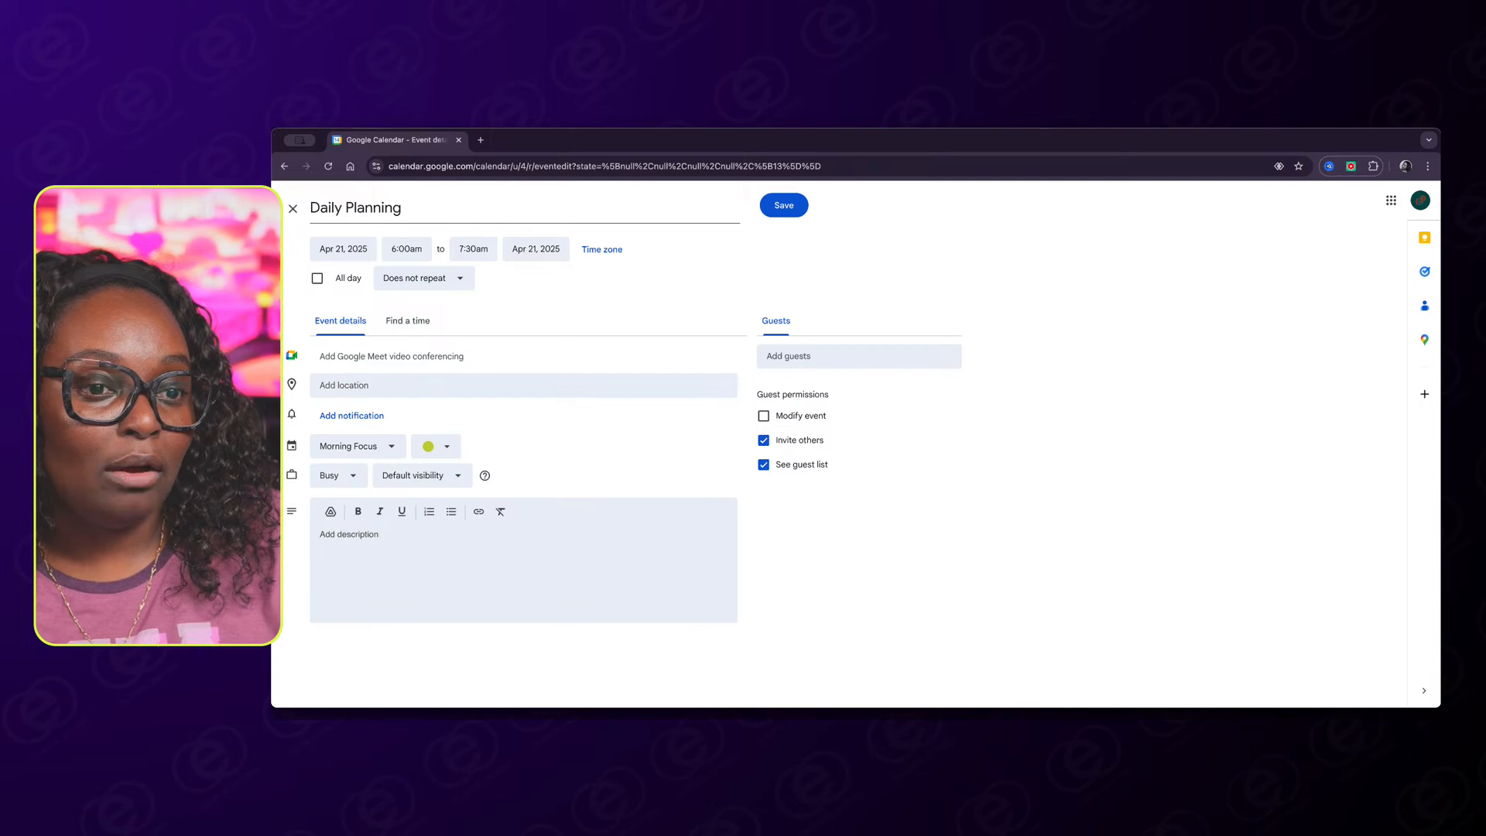
left_click(424, 278)
left_click(434, 428)
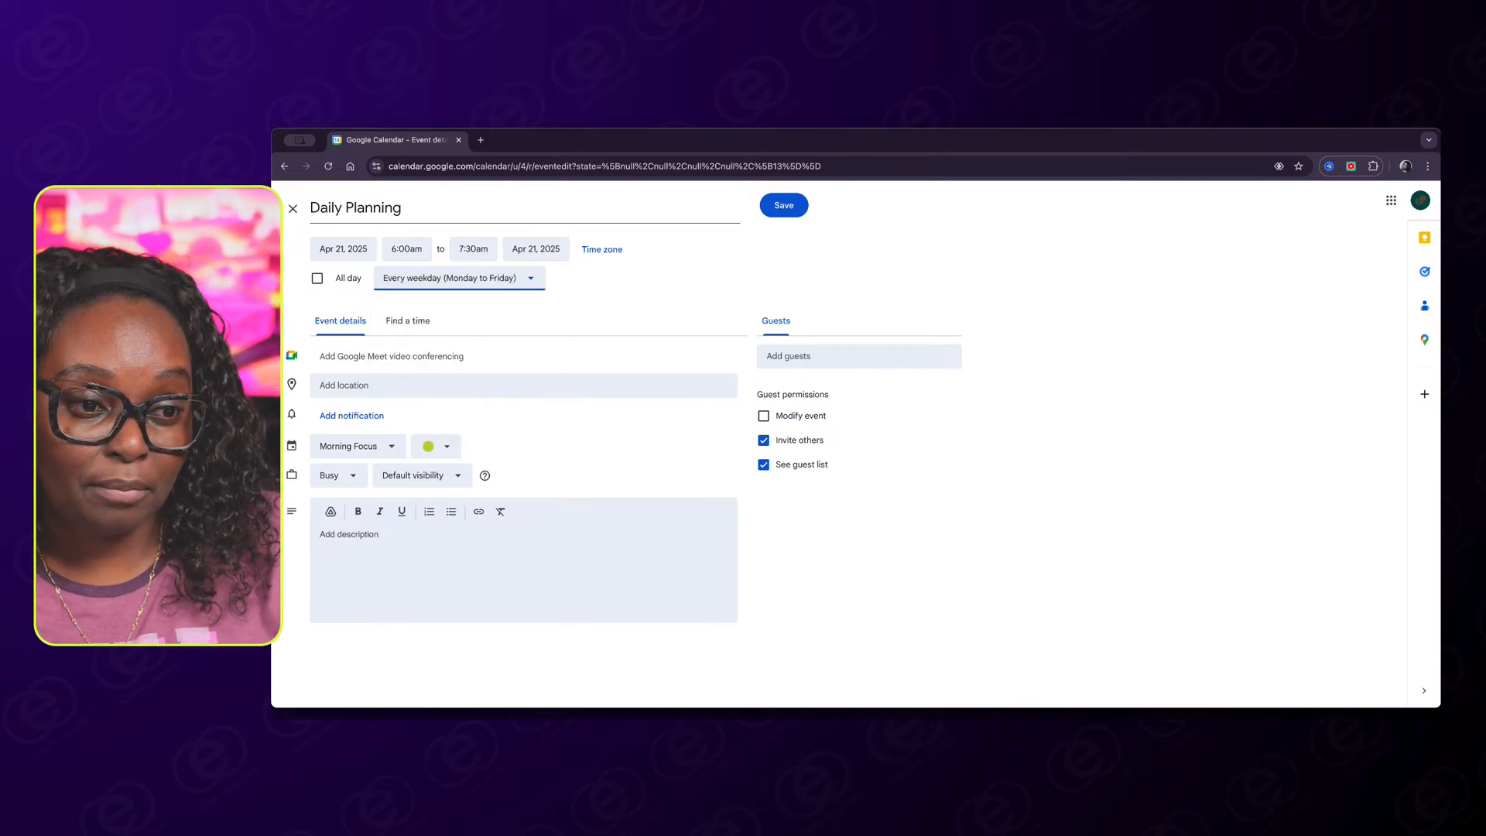
left_click(784, 205)
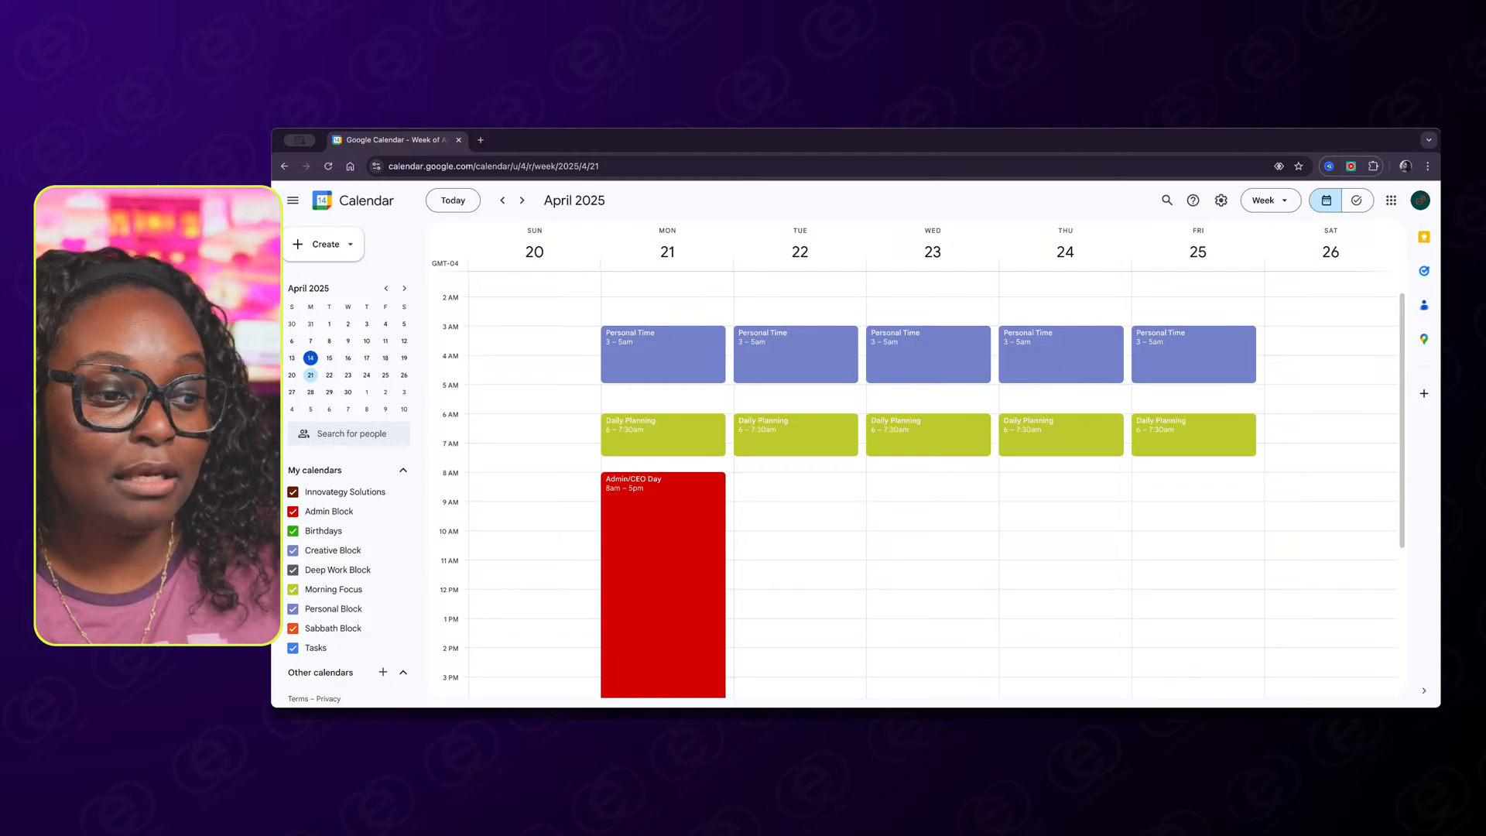
Start a Tuesday, April 22 event from 8:00am to 12:00pm titled "May Content Planning"
left_click_drag(800, 475, 800, 586)
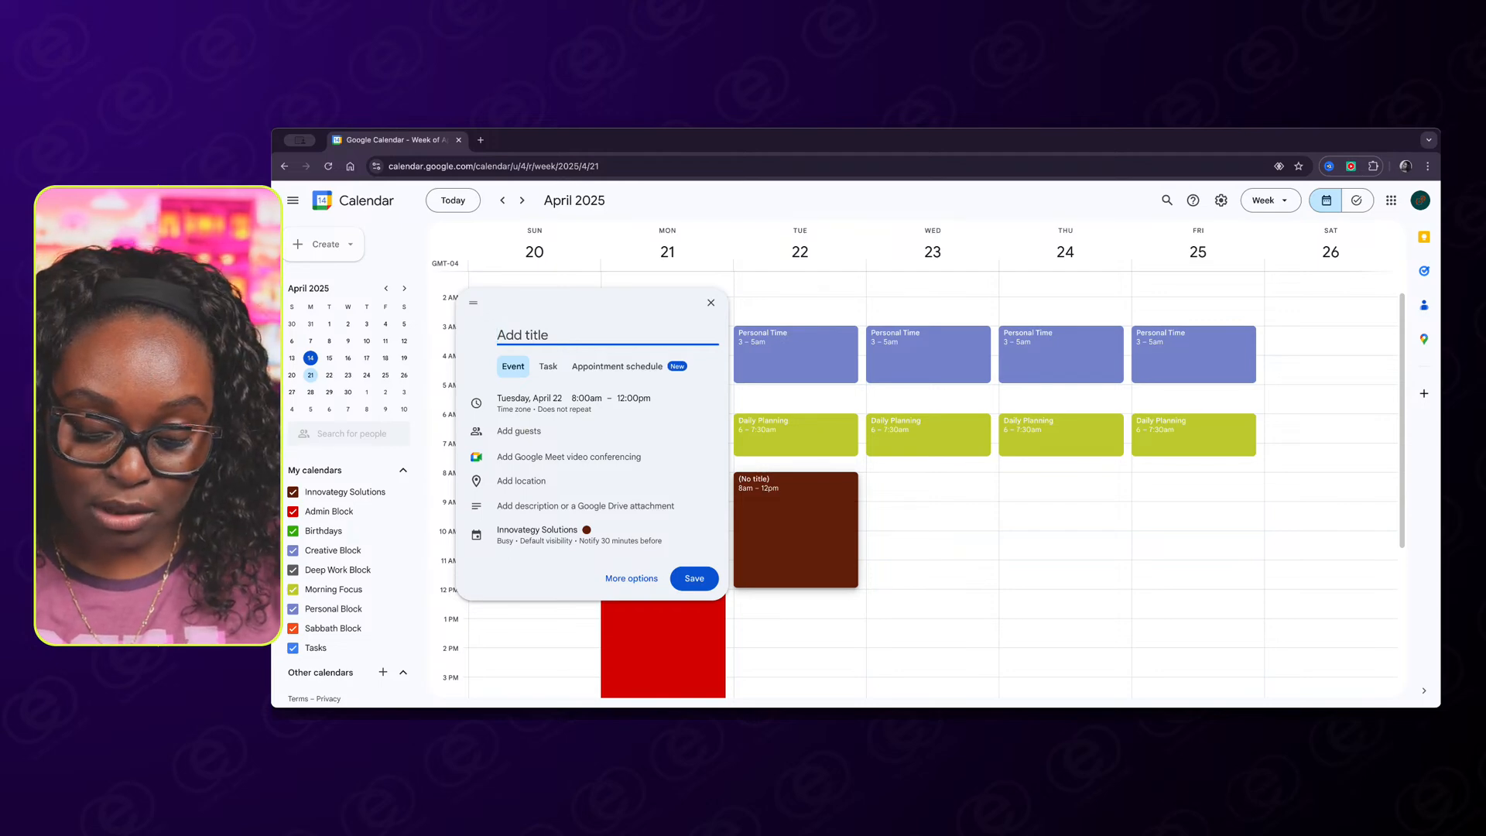
type("May COntent")
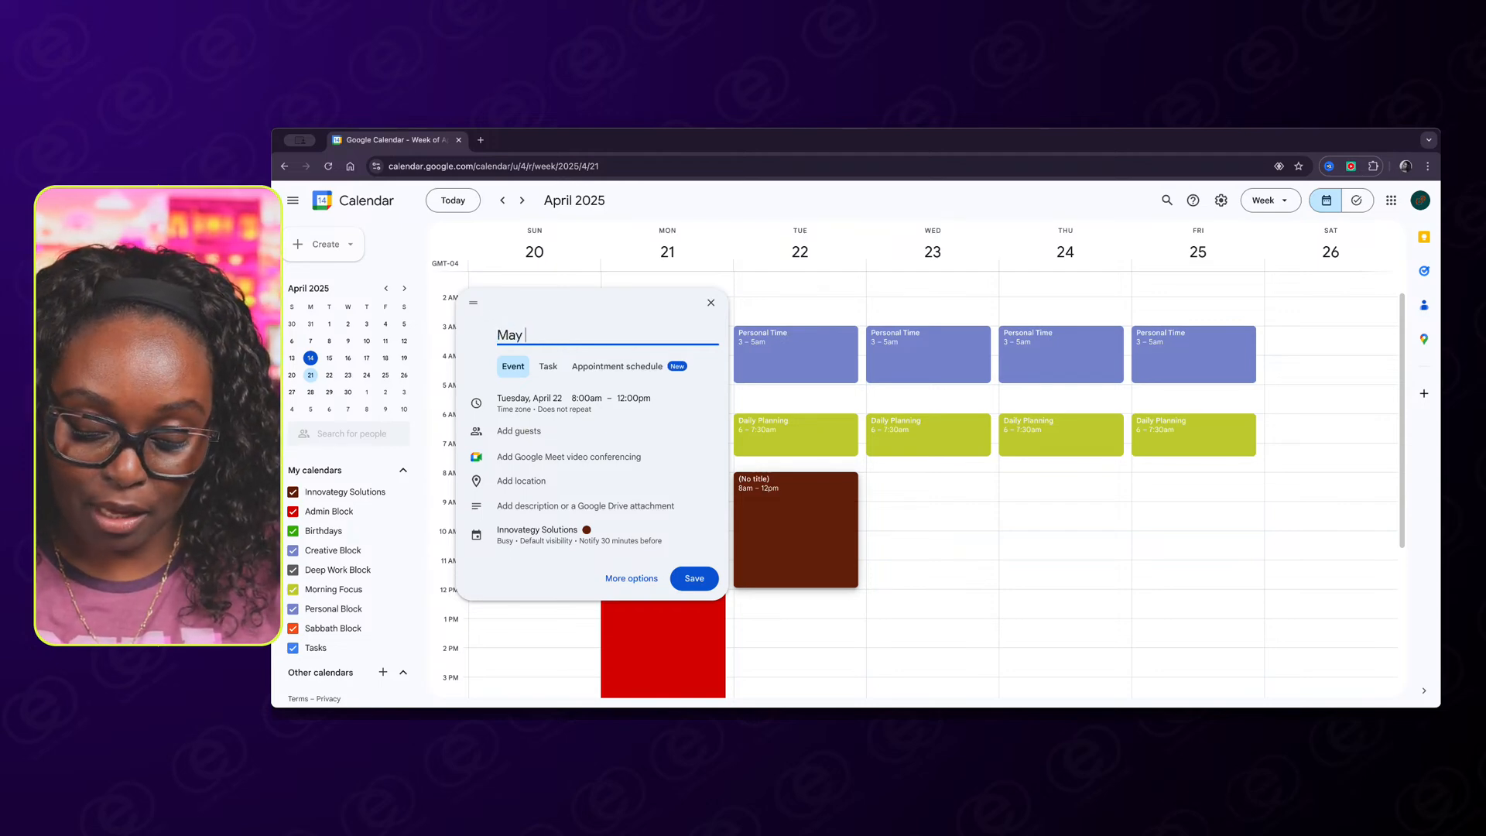
key("BackSpace")
key("BackSpace")
key("BackSpace")
key("BackSpace")
key("BackSpace")
key("BackSpace")
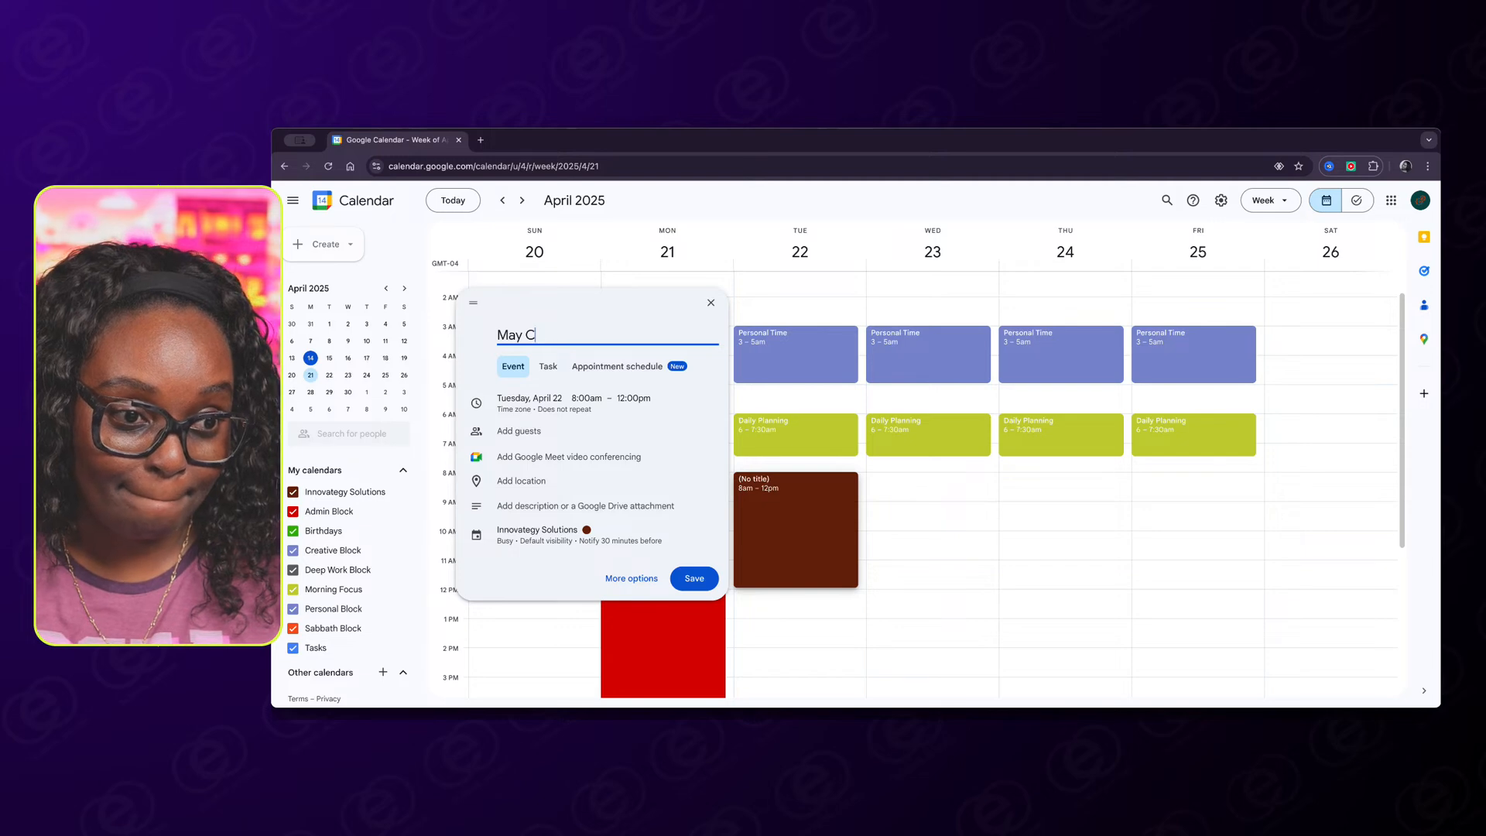
type("ontent P")
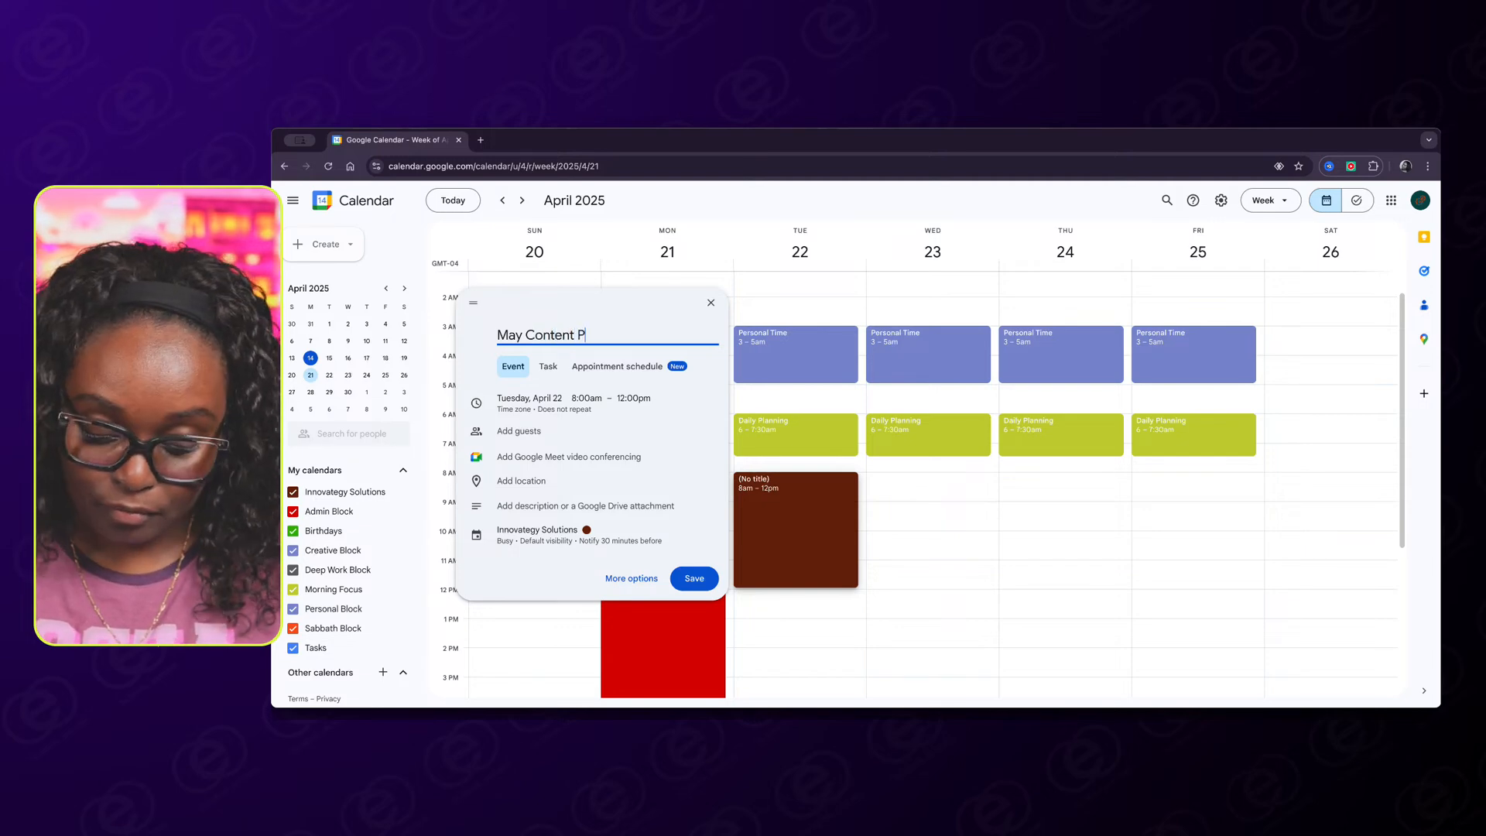
type("lanning")
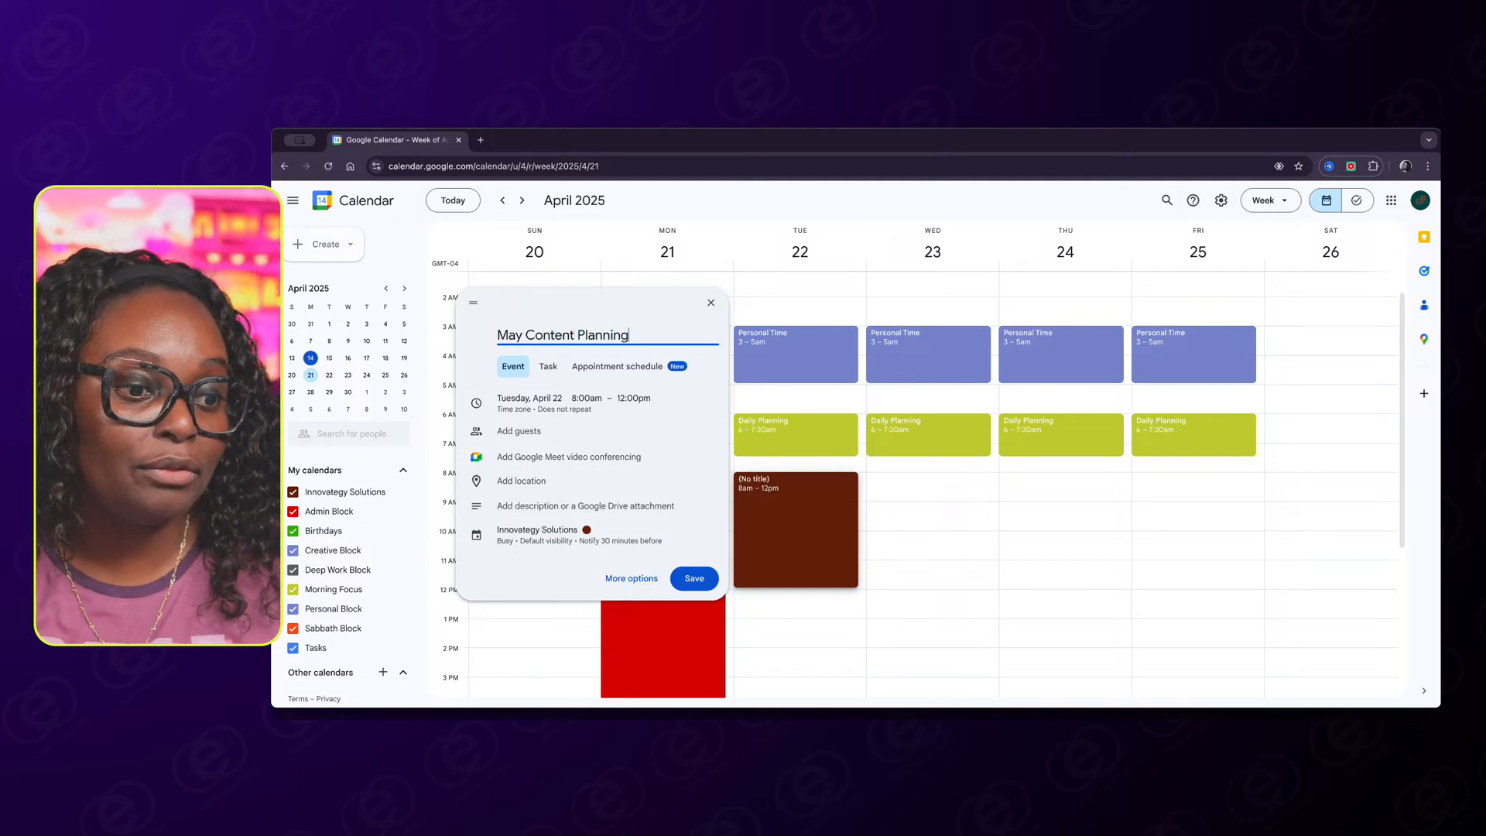
Assign the May Content Planning event to the Creative Block calendar and save it
left_click(562, 541)
left_click(556, 494)
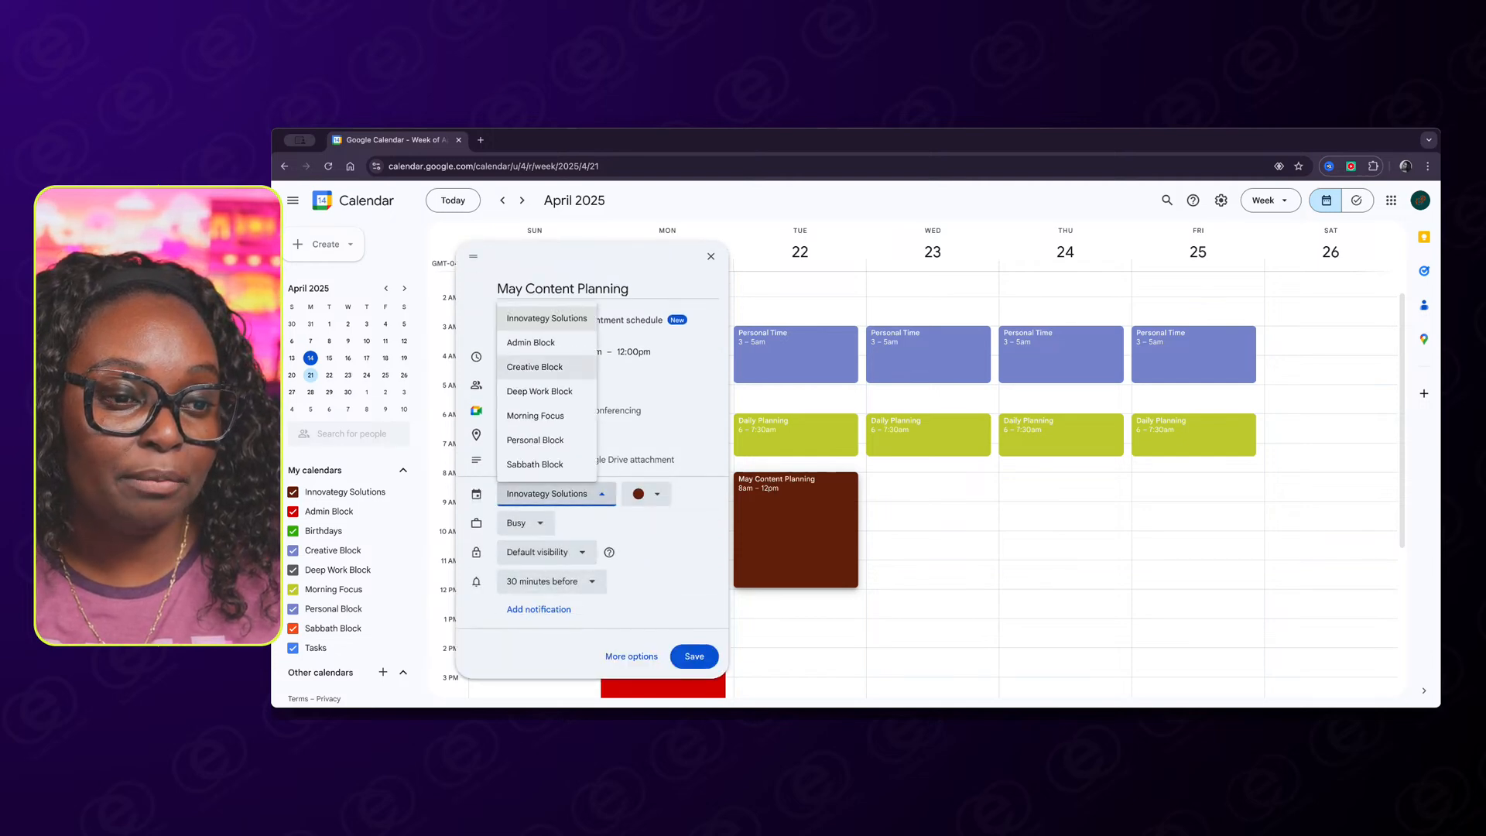
left_click(535, 367)
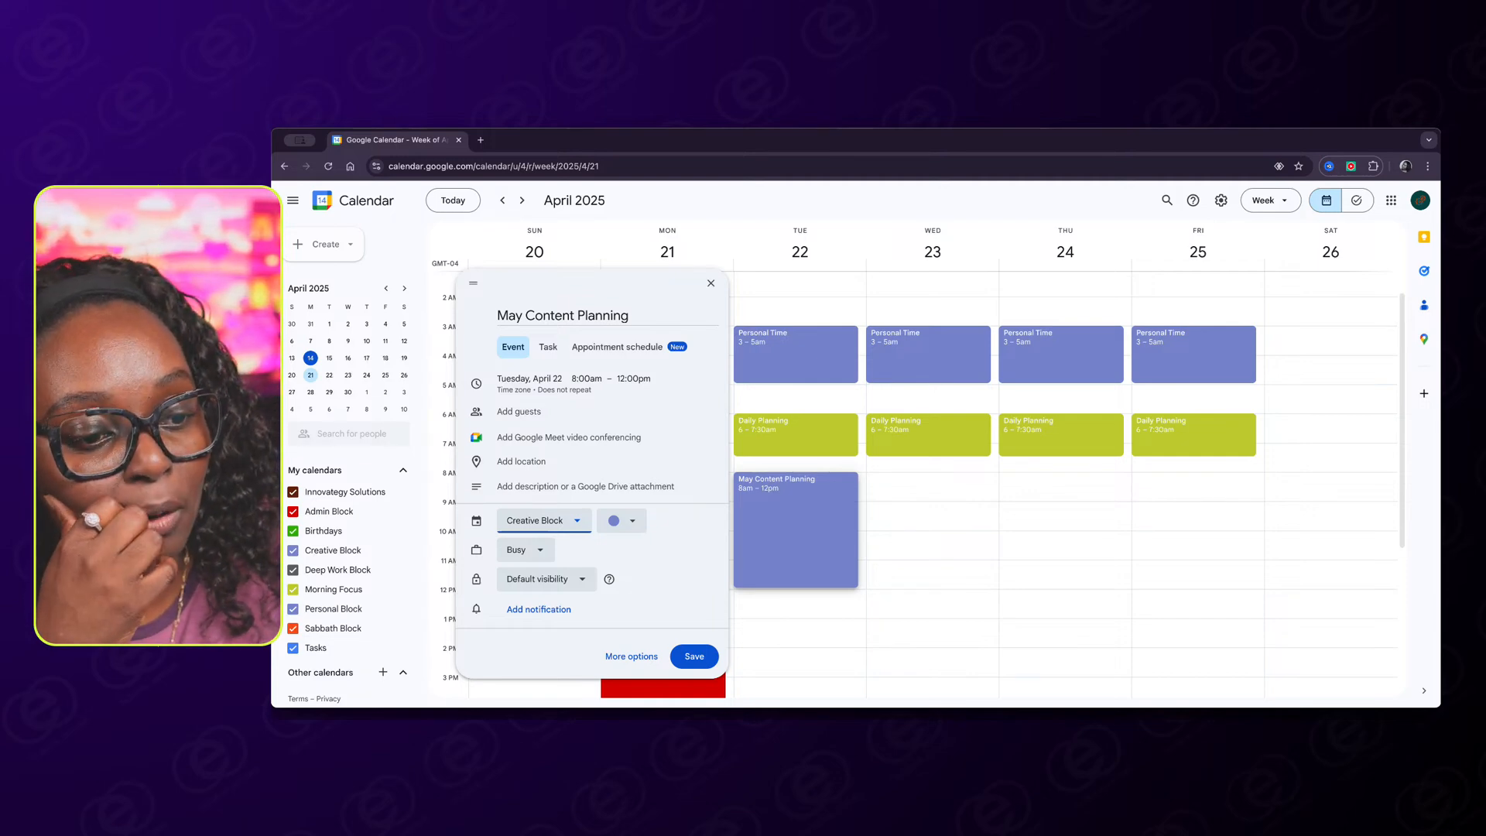
left_click(694, 657)
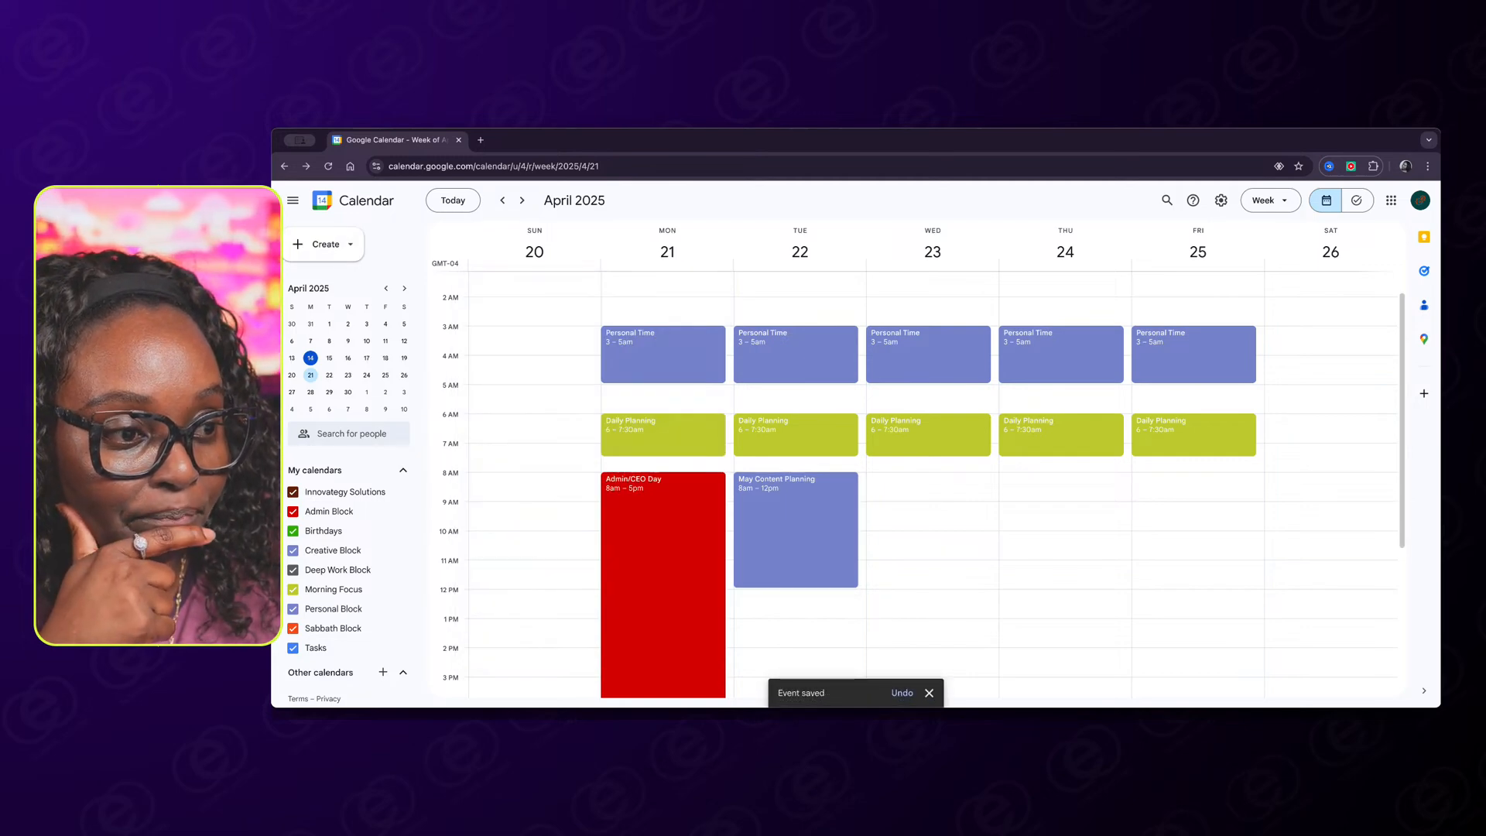
Change the May Content Planning event's color to dark green and save the event
left_click(796, 526)
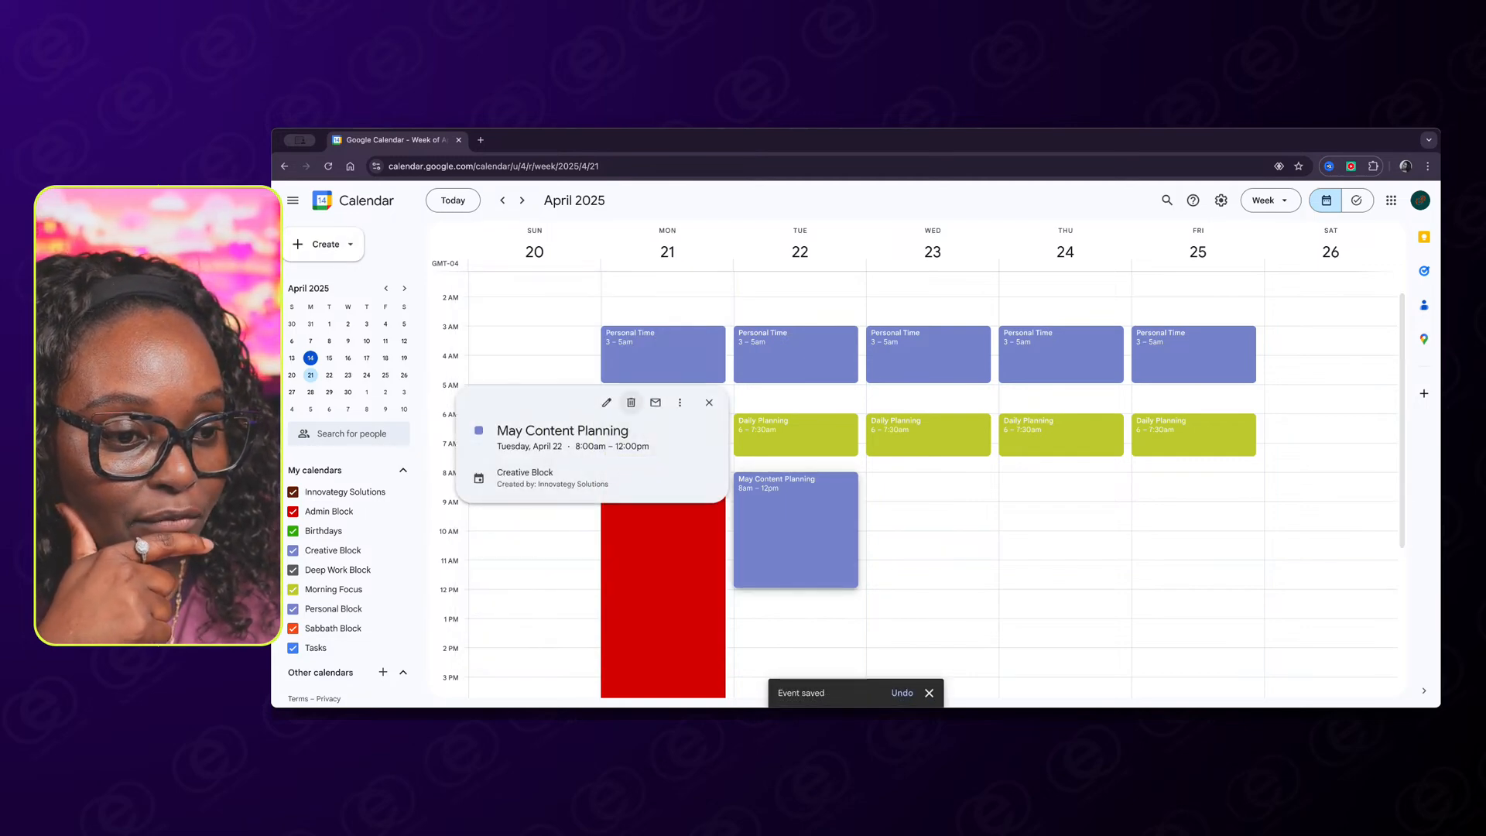
left_click(606, 402)
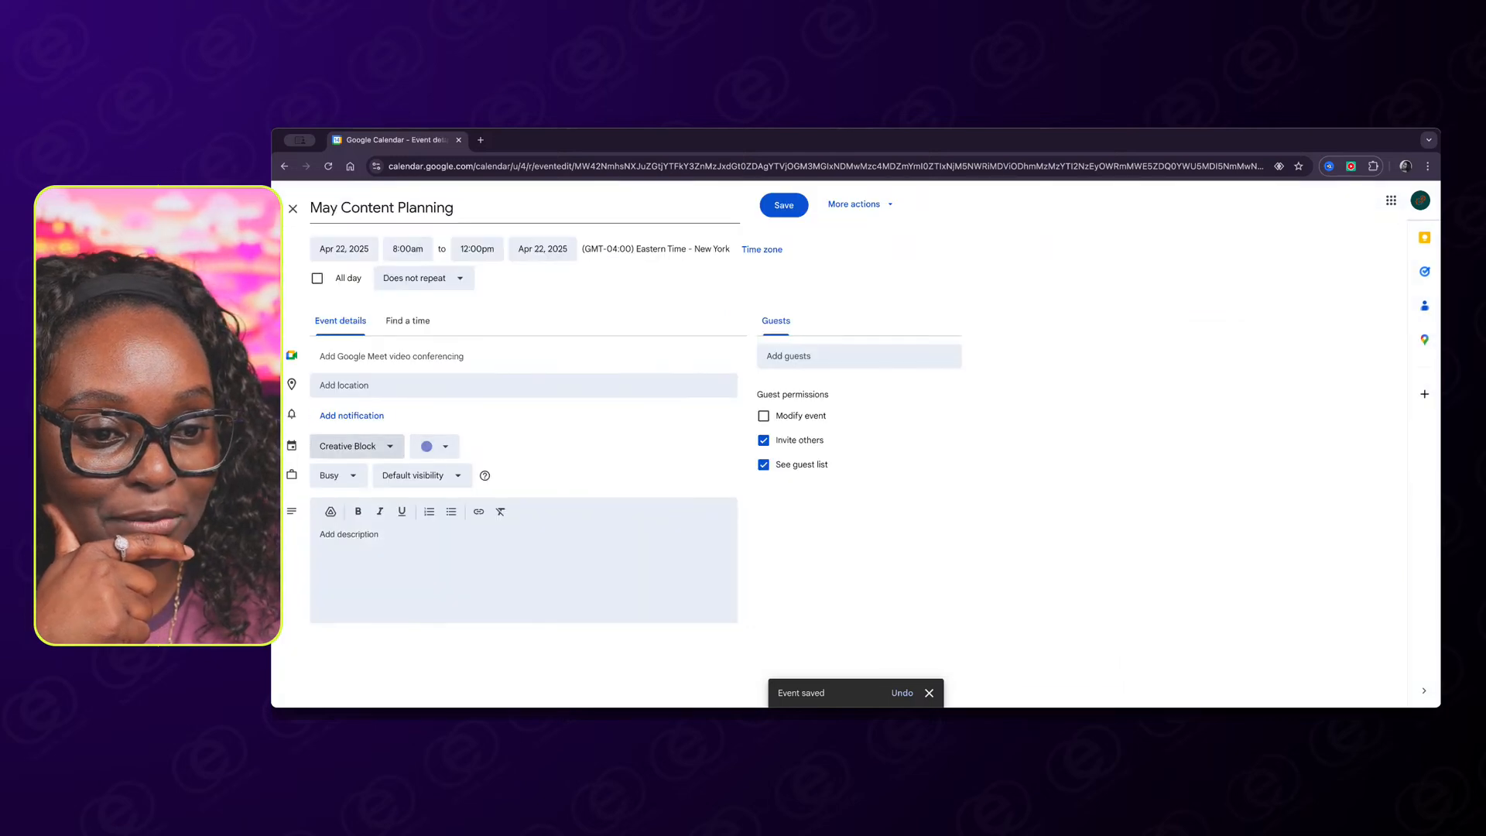
left_click(435, 446)
left_click(437, 474)
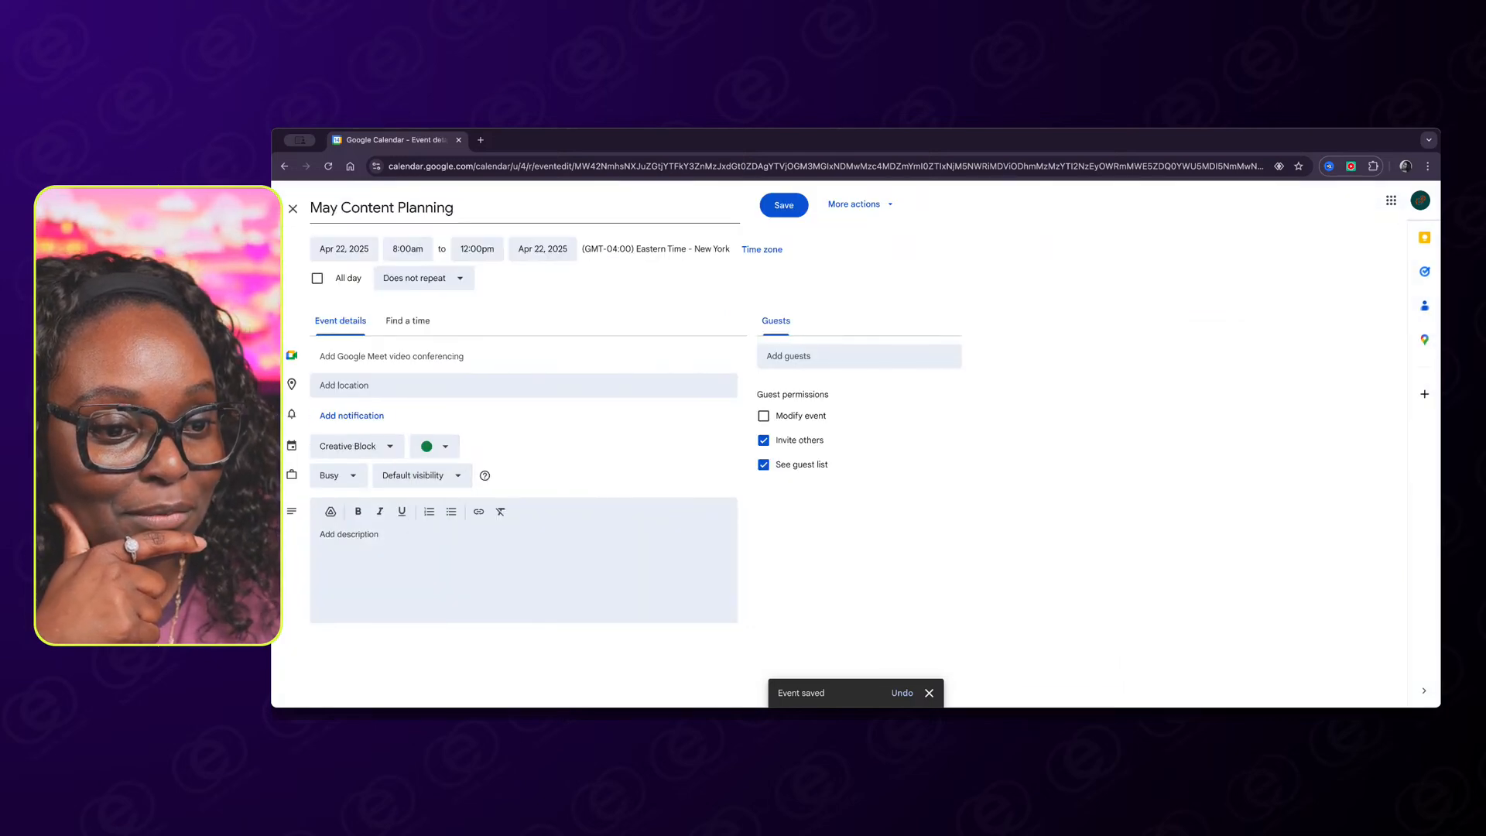
left_click(784, 205)
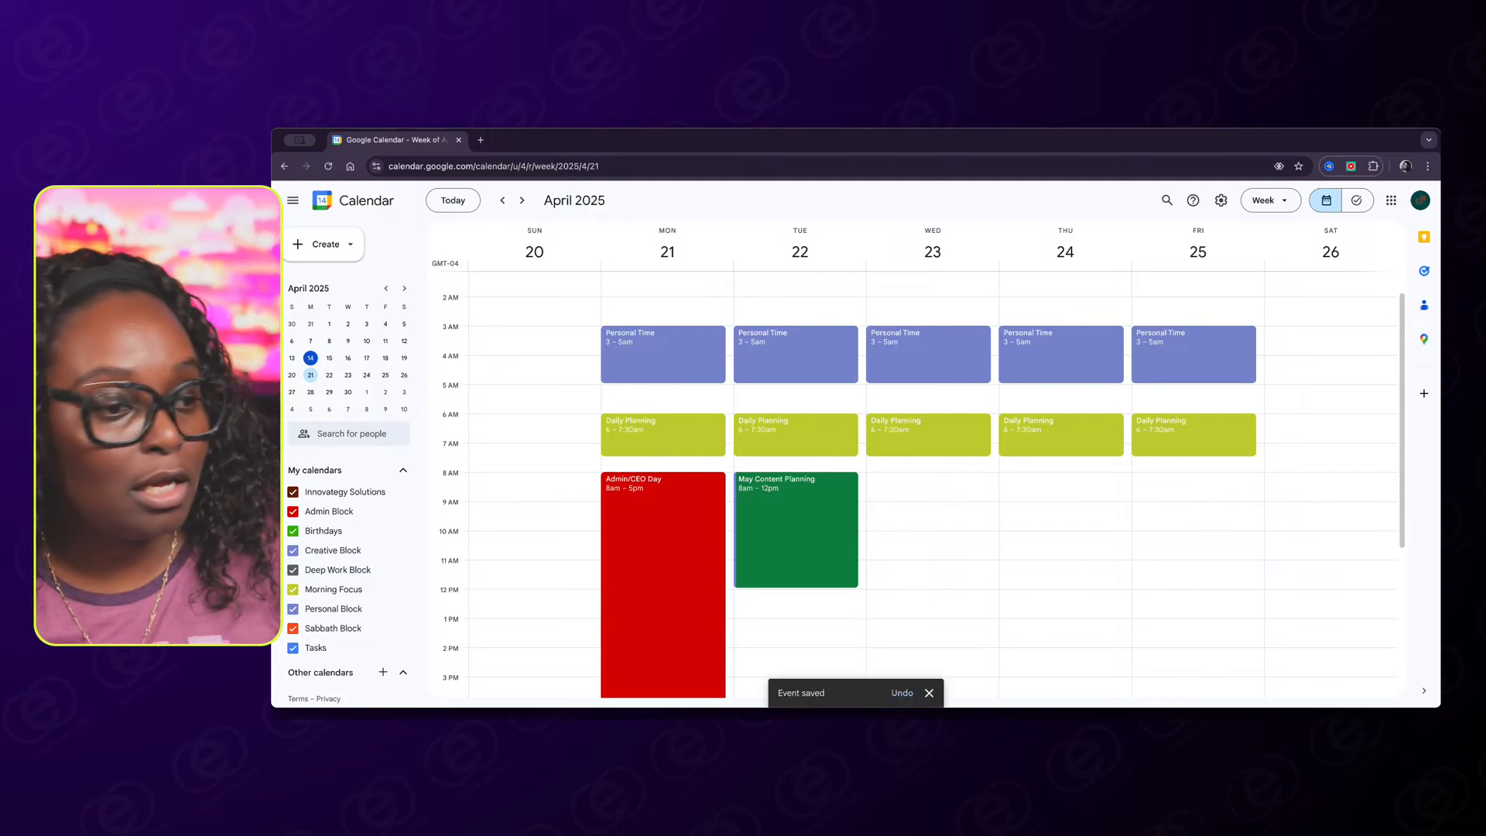
Start a Wednesday, April 23 event from 12:00pm to 5:00pm and assign it to the Sabbath Block calendar
scroll(929, 480, "down", 4)
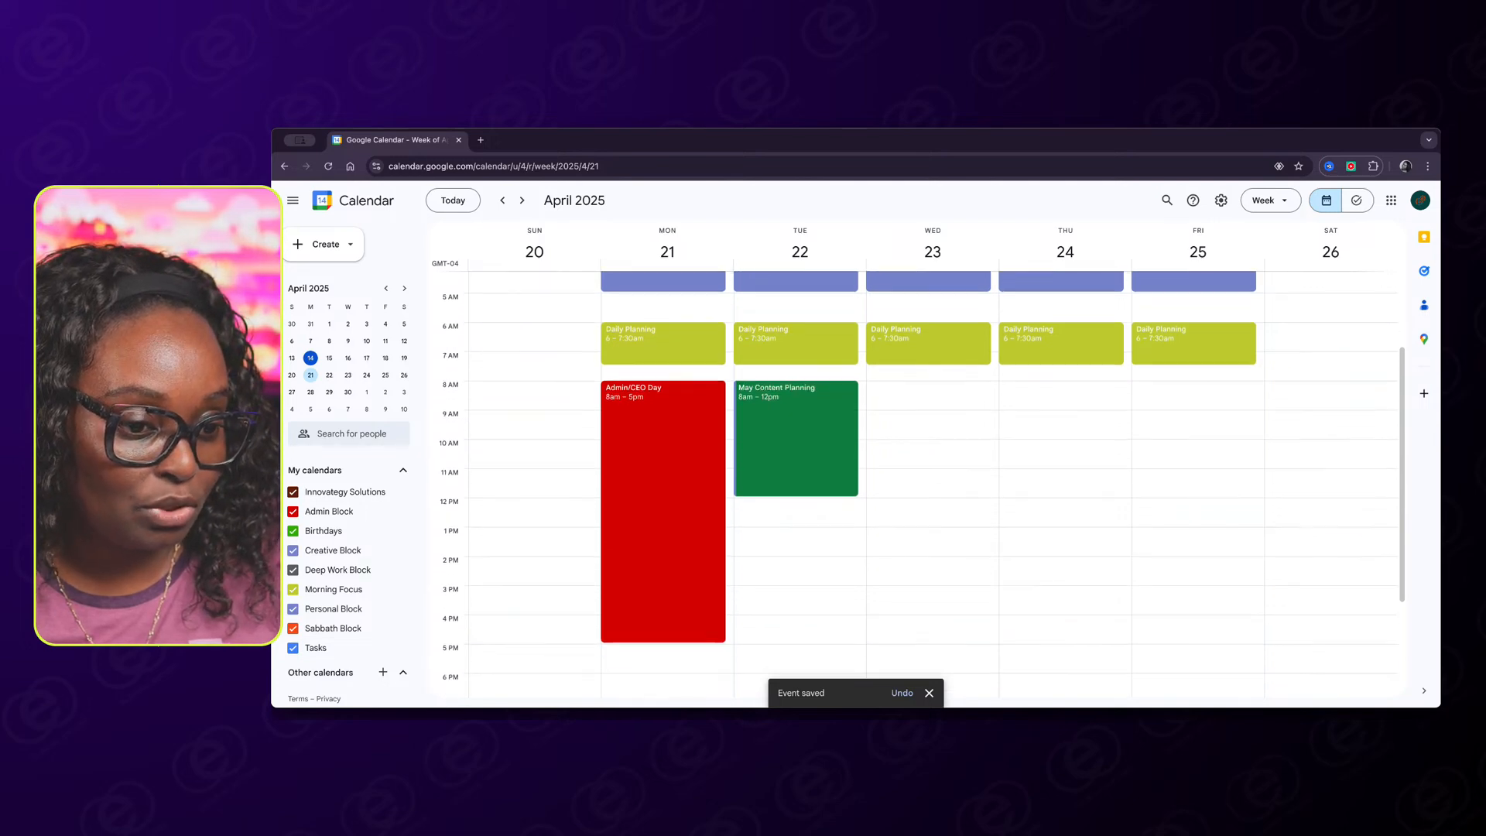
scroll(929, 480, "up", 2)
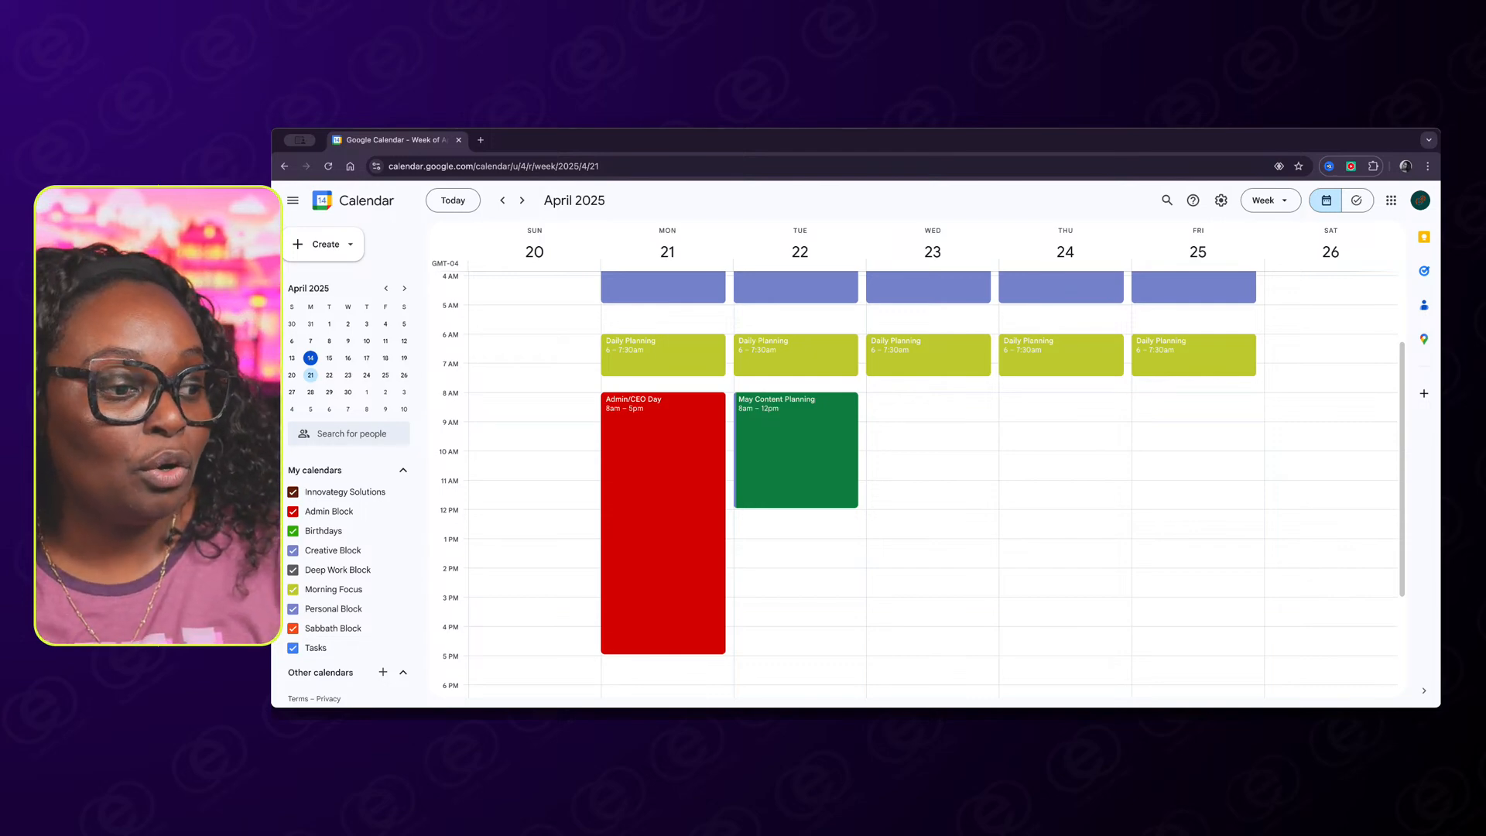
left_click_drag(933, 511, 933, 654)
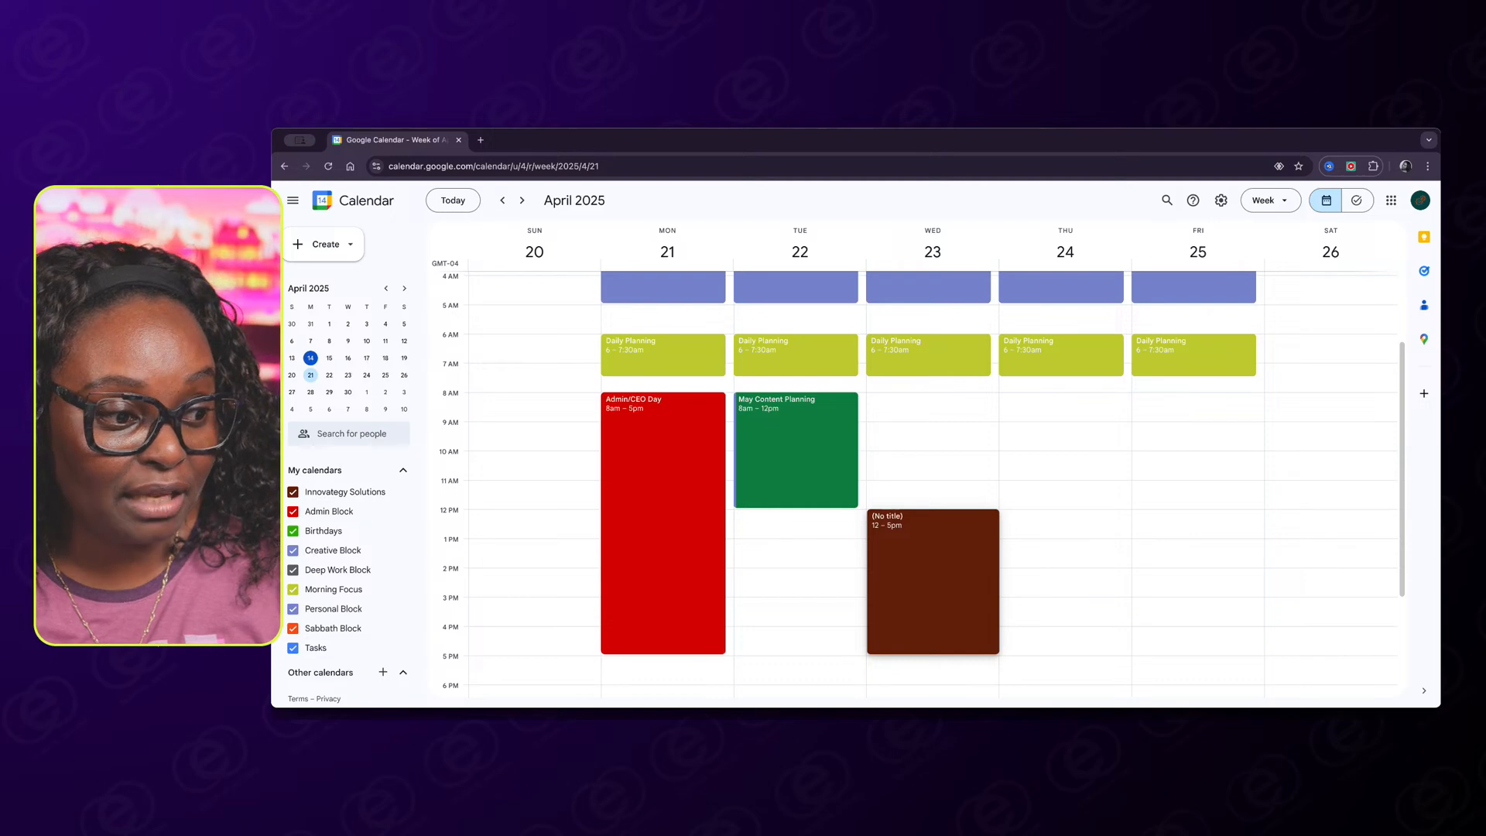
left_click_drag(933, 653, 933, 654)
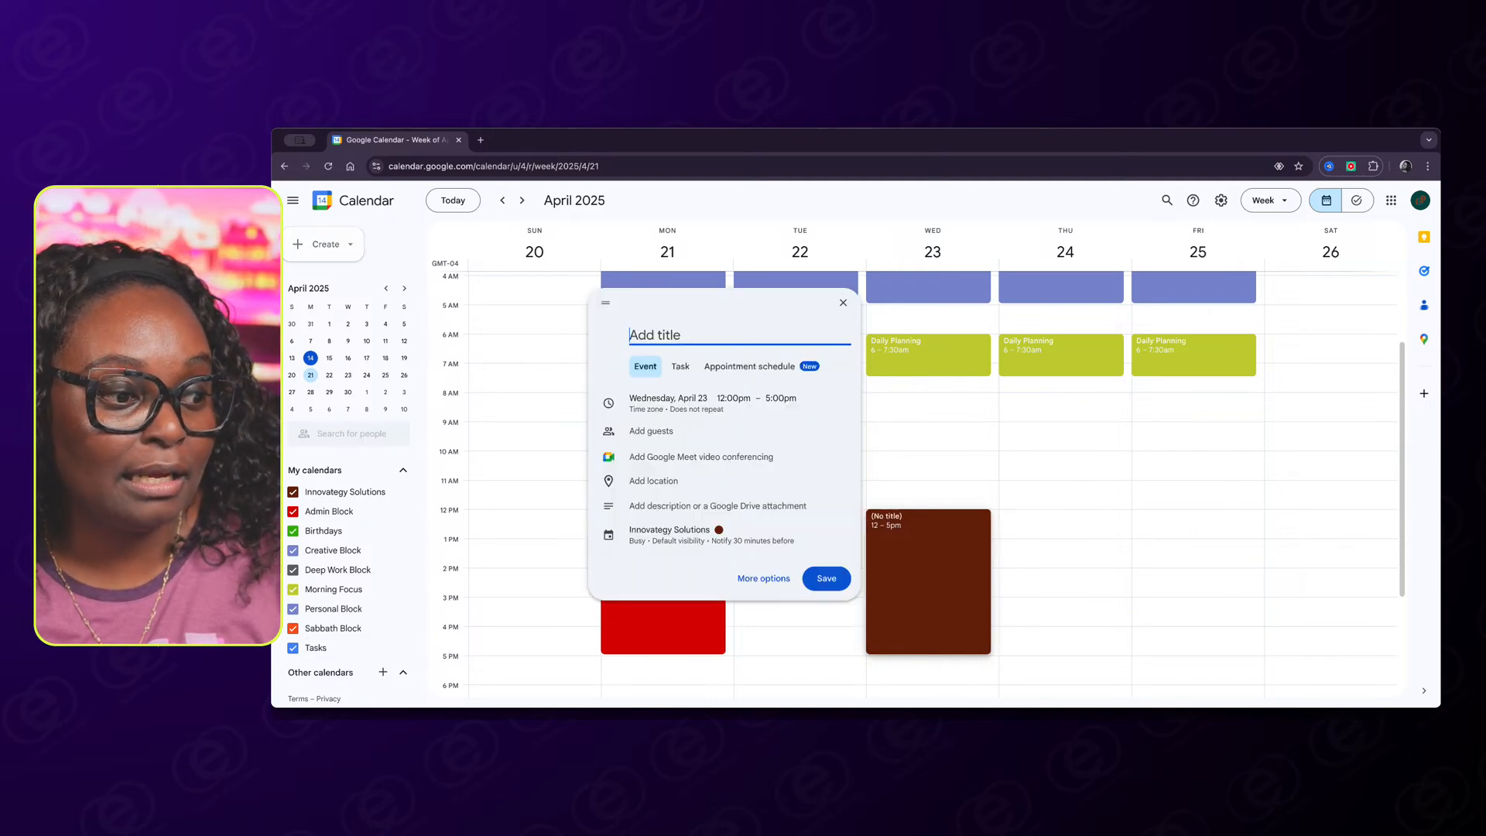
left_click(671, 530)
left_click(687, 496)
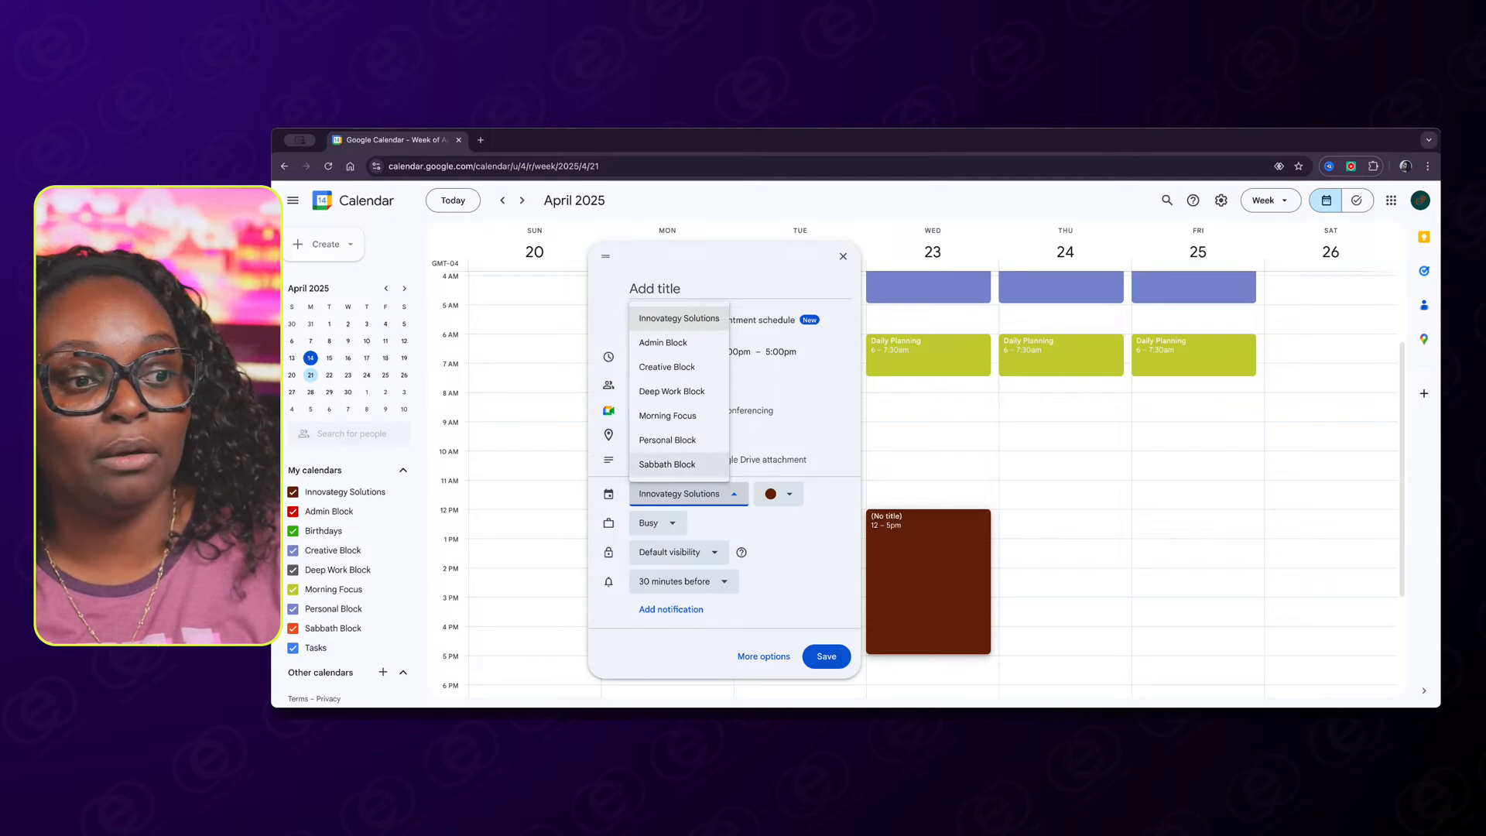
left_click(667, 464)
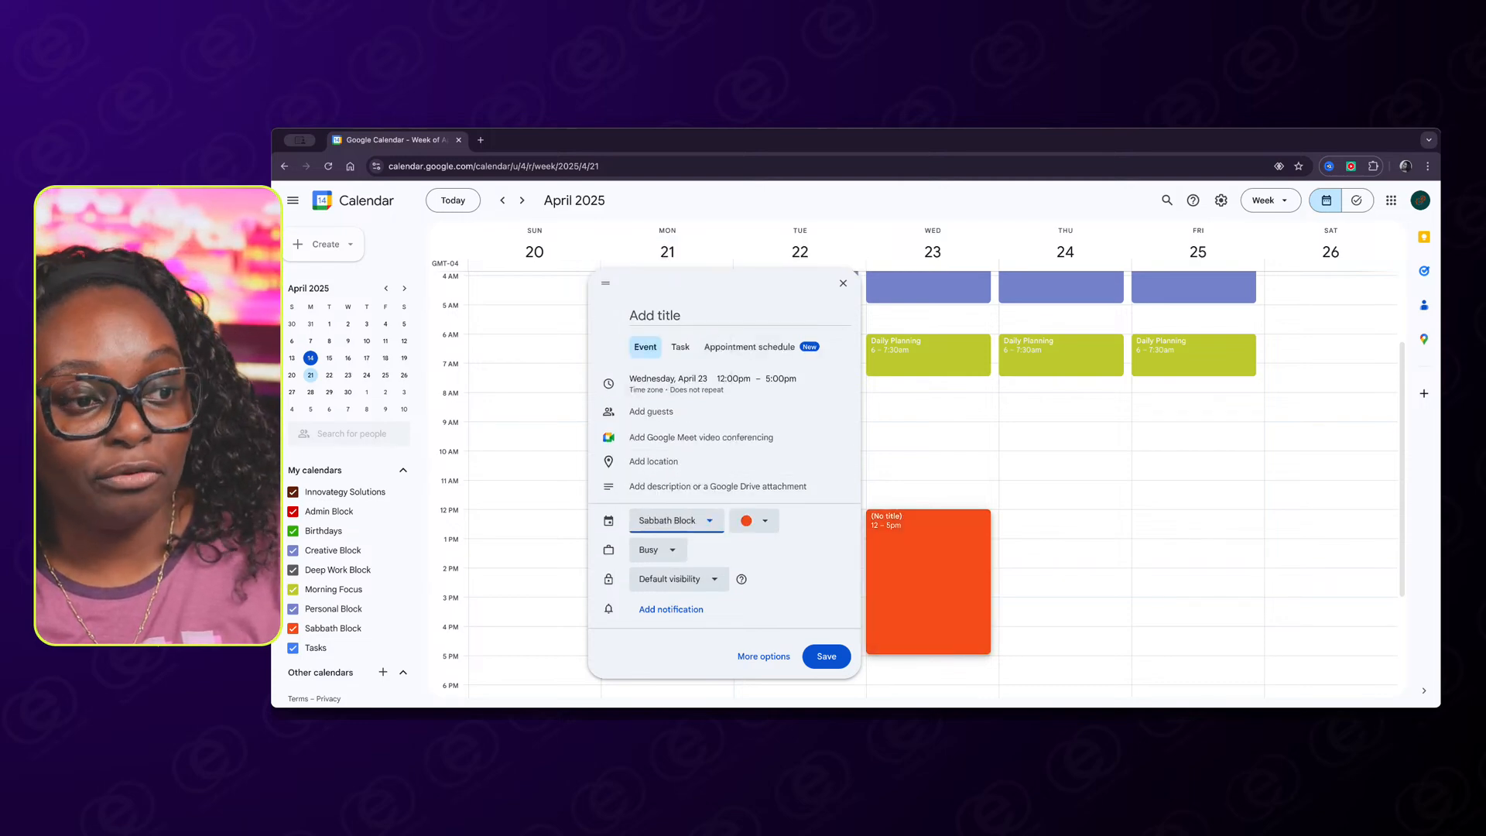
Title the Wednesday Sabbath Block event "Take the Half Day off" and save it
left_click(656, 315)
type("Take")
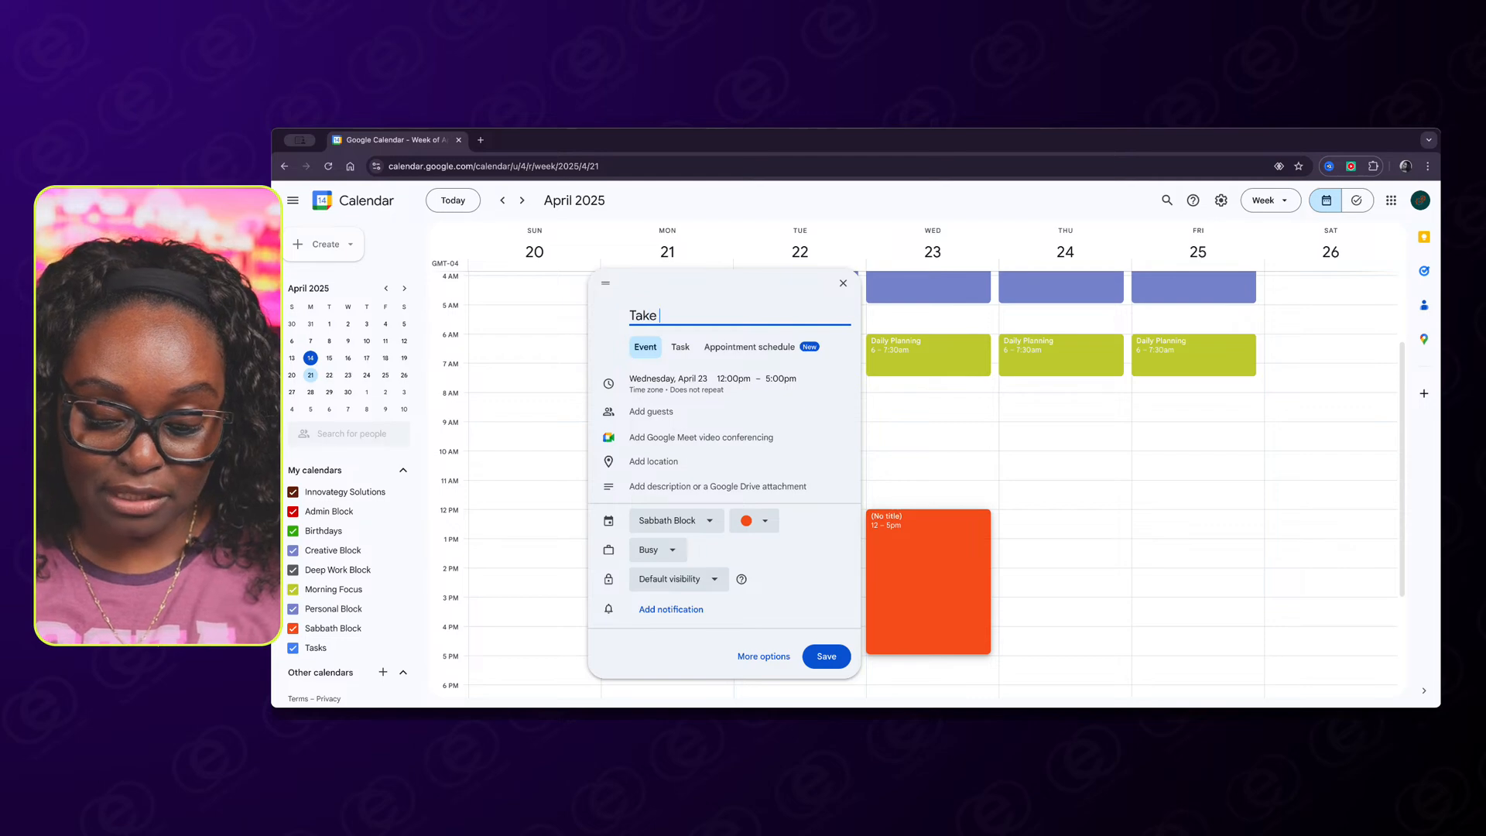
type(" the Hal")
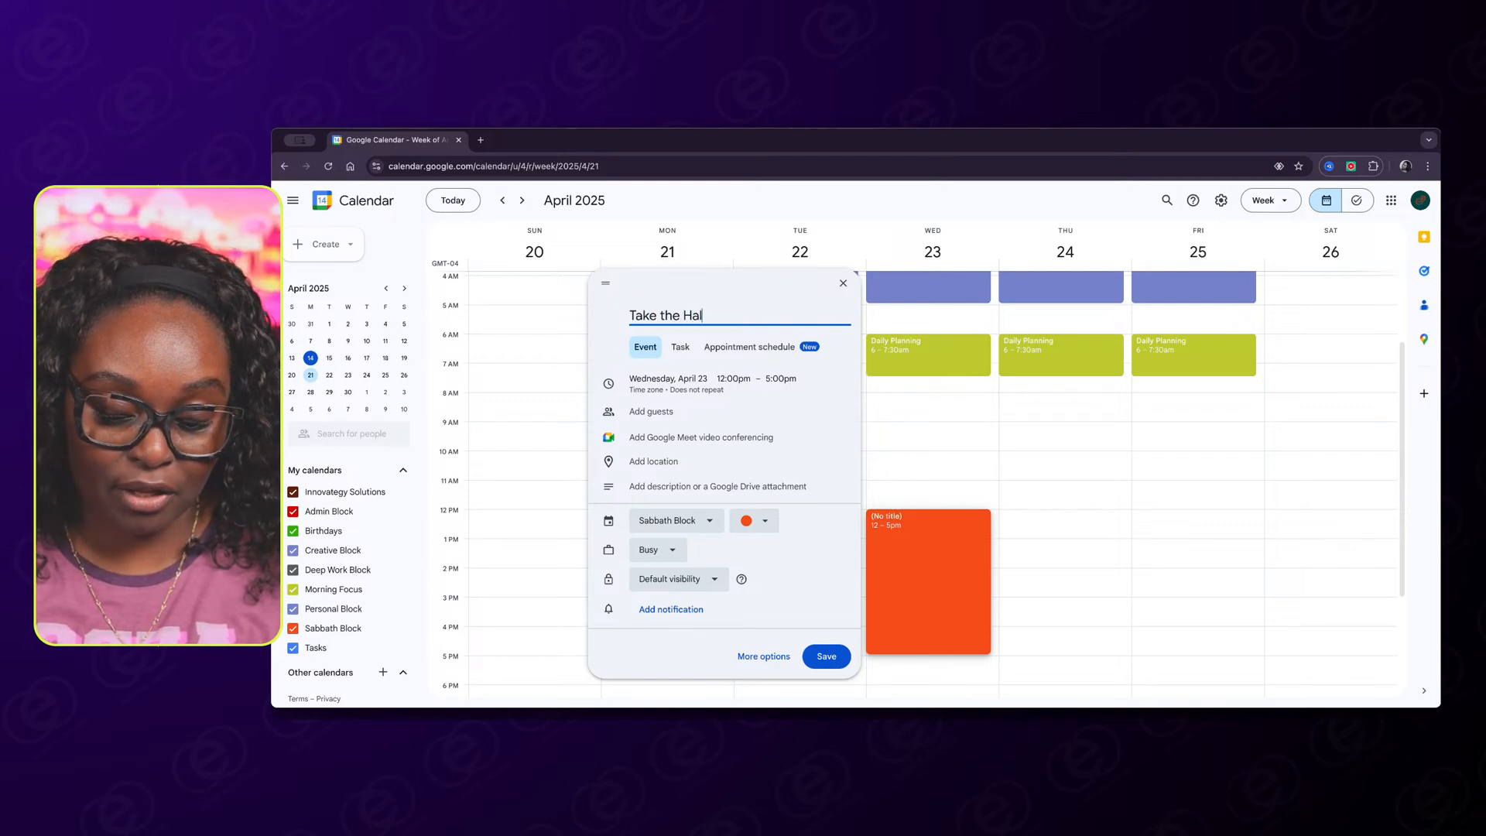
type("f of")
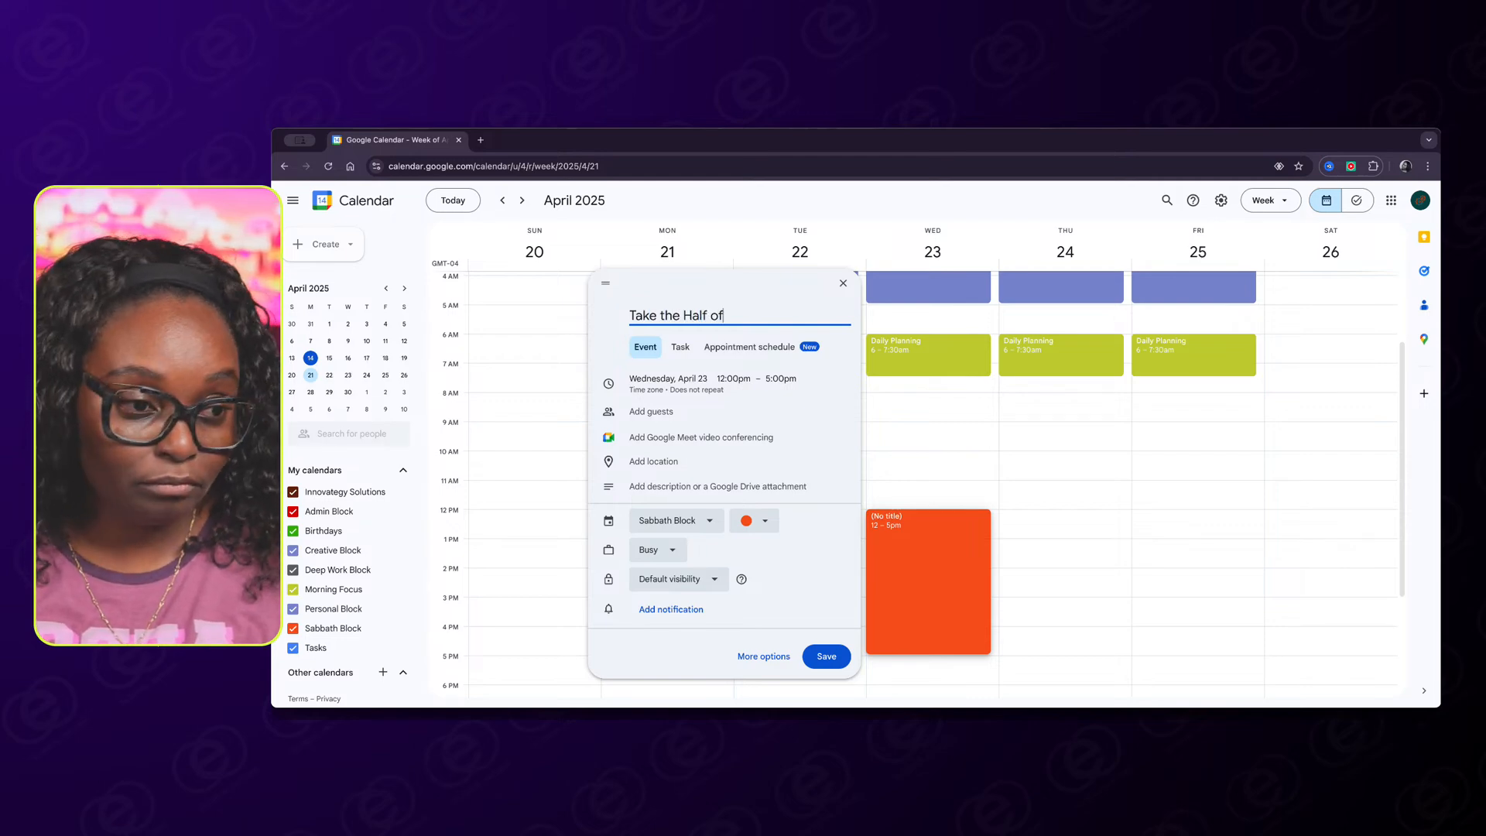
key("BackSpace")
key("BackSpace")
type("Day off")
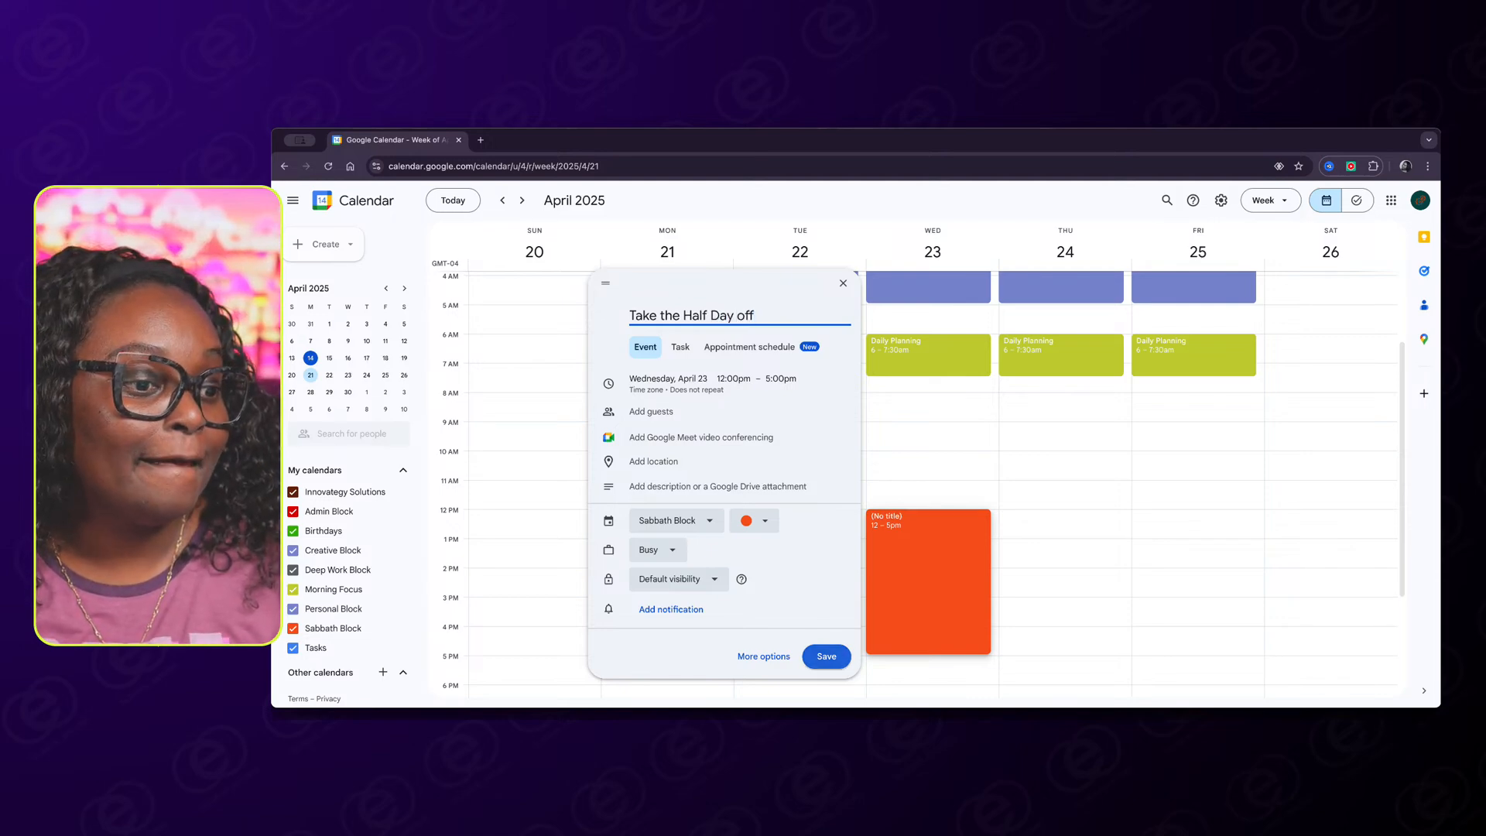
key("Return")
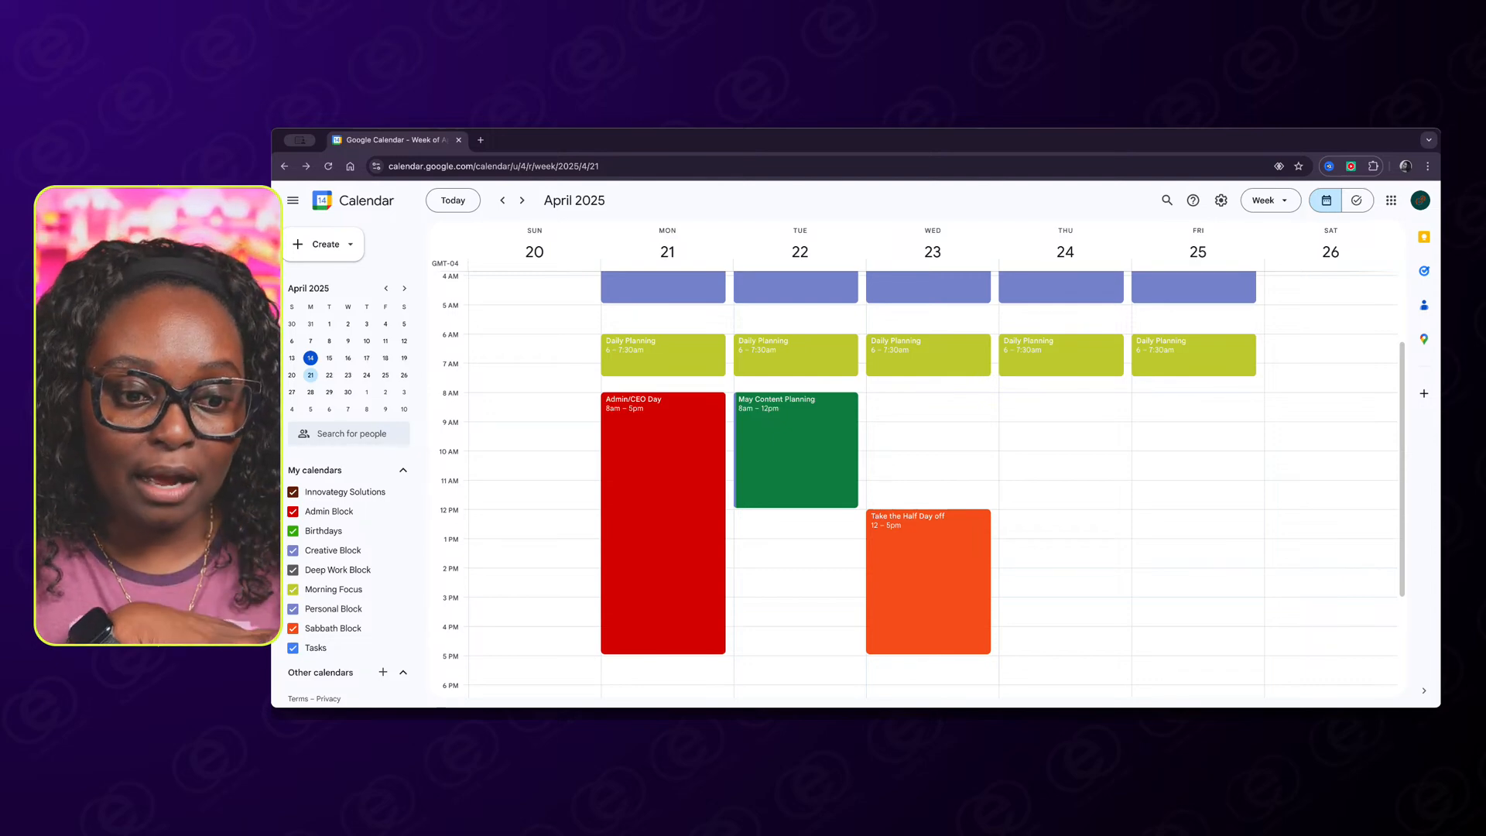
Create and save a Thursday, April 24 event from 8:00am to 4:00pm titled "Client Follow-up Session" on the Innovategy Solutions calendar
left_click_drag(1065, 395, 1065, 623)
type("Client Follow-up Se")
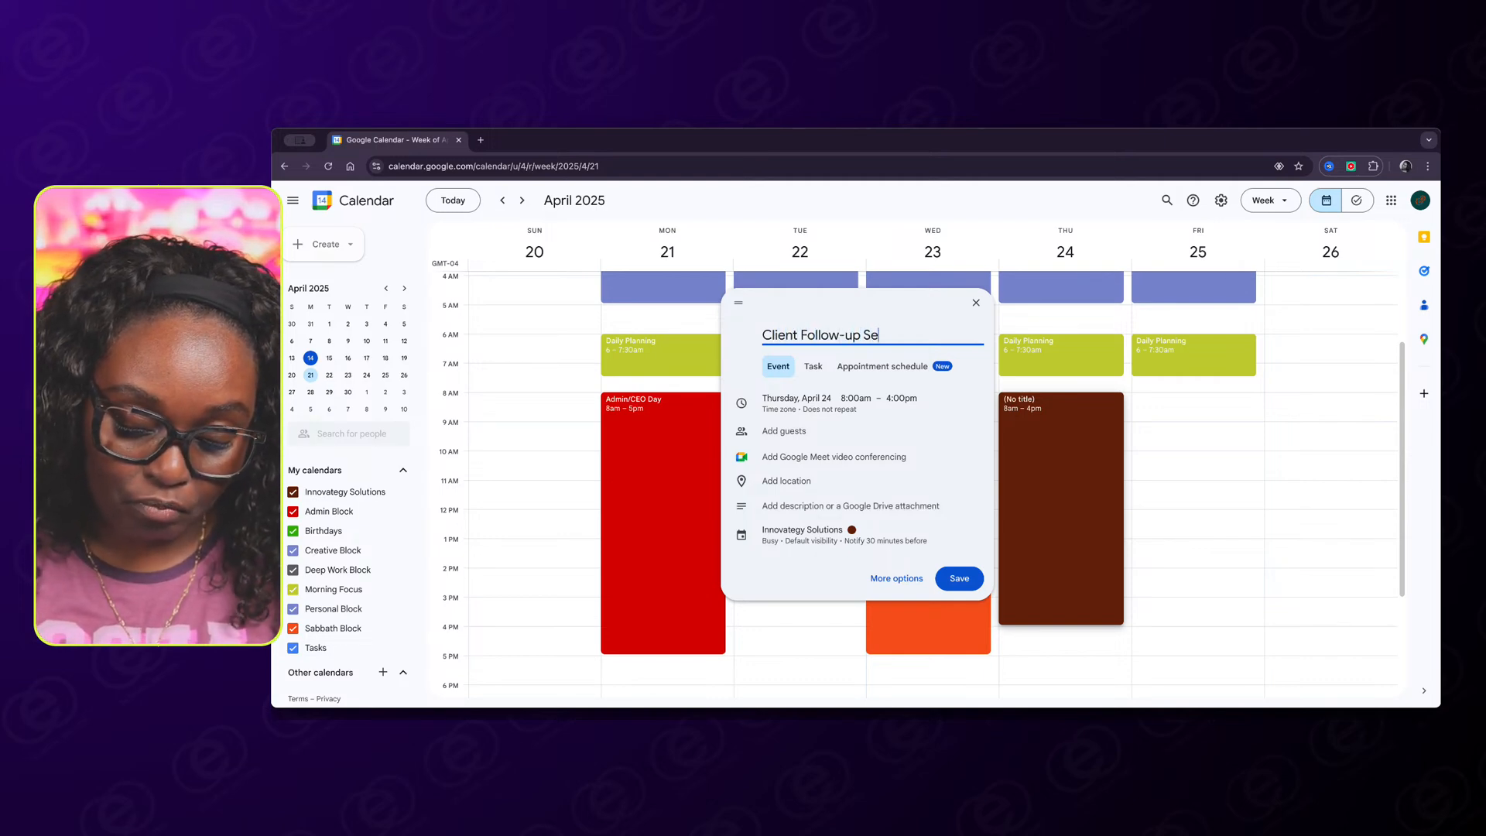
type("ssion")
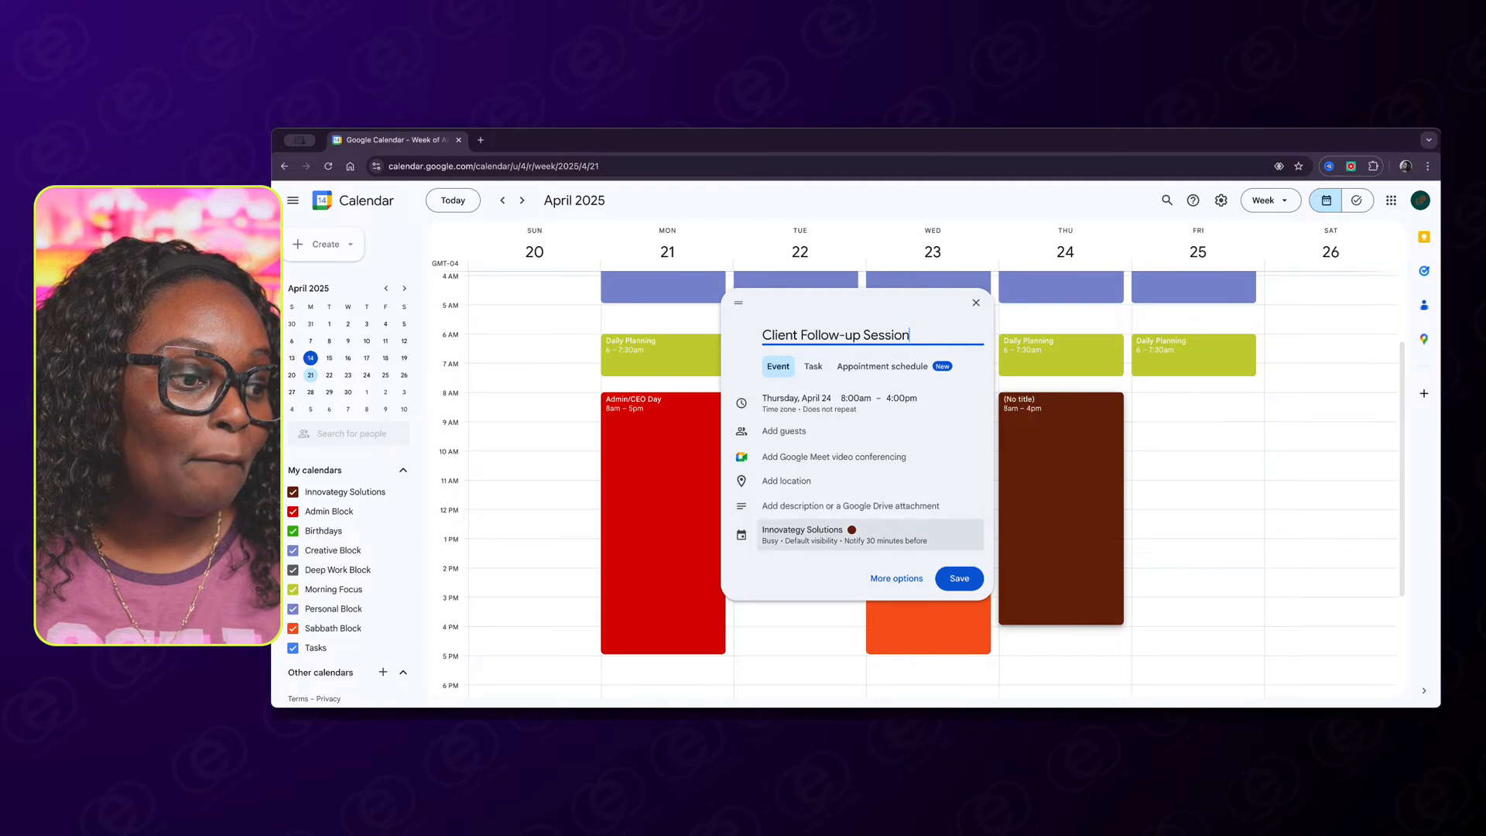
left_click(802, 531)
left_click(813, 494)
left_click(813, 494)
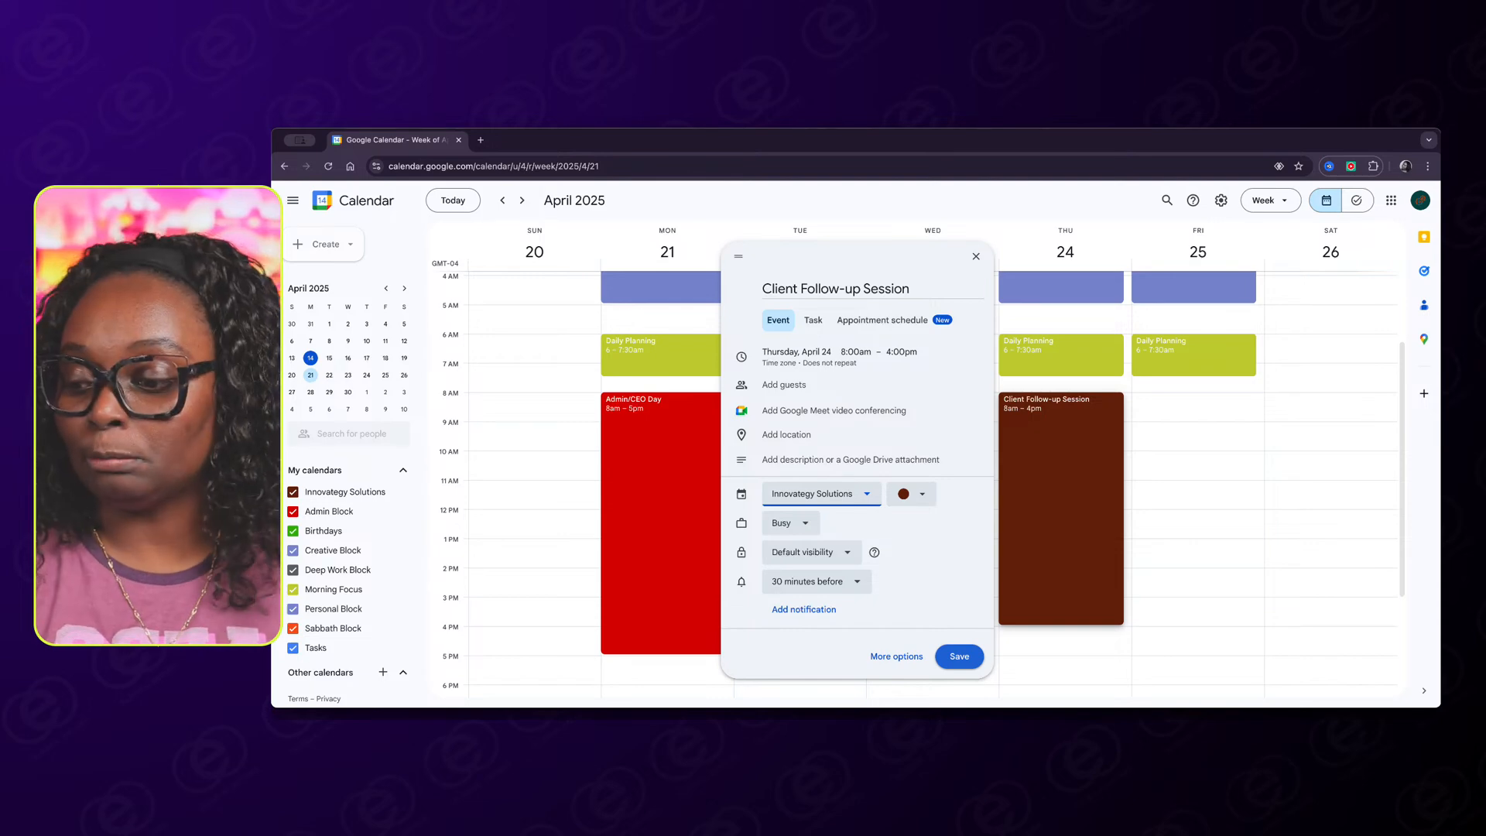
left_click(959, 656)
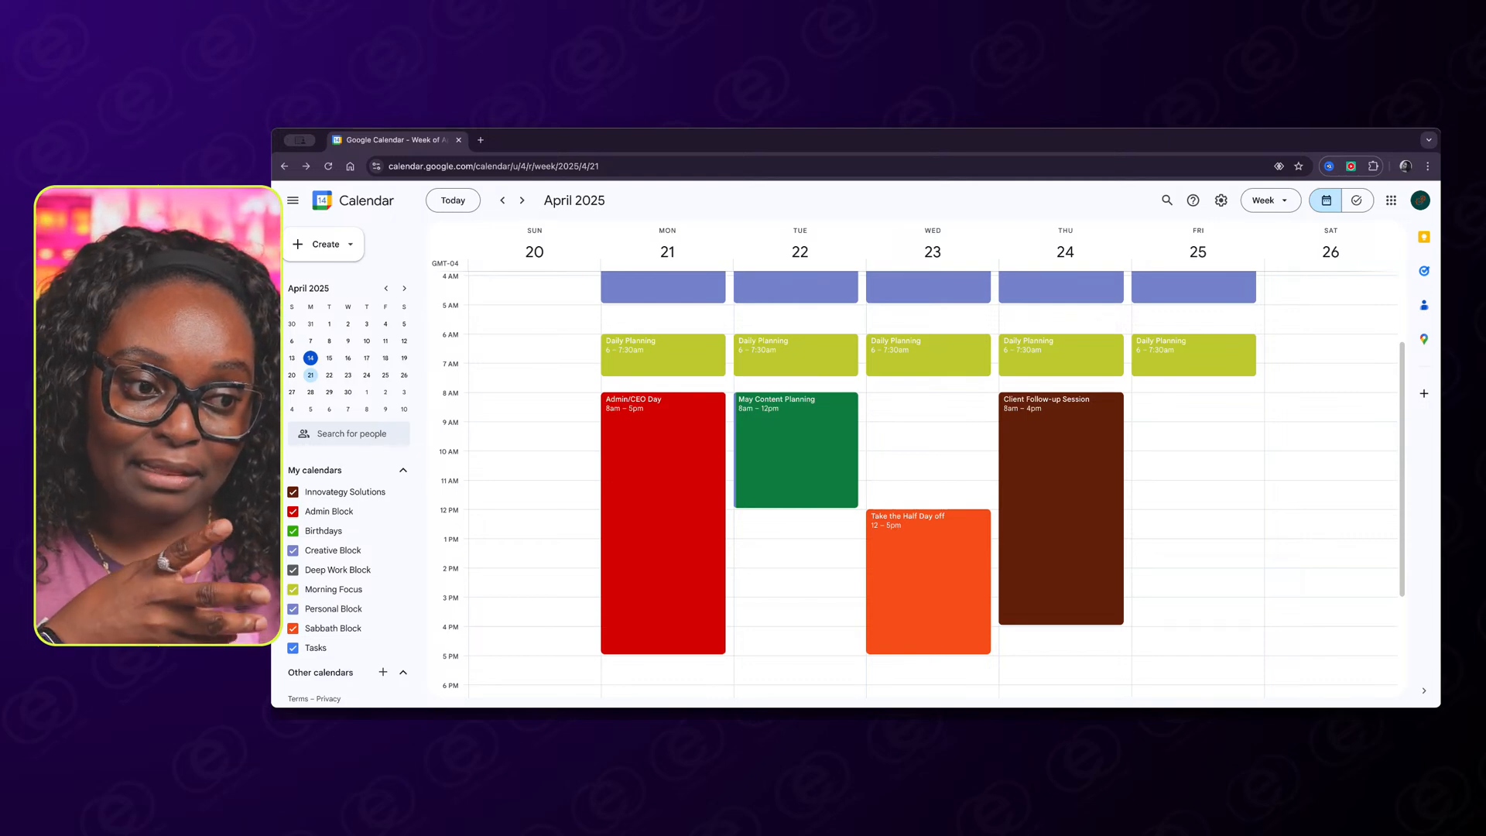
Switch the calendar to the Day view for Monday, April 21 and check the Admin/CEO Day event's details
left_click(1271, 200)
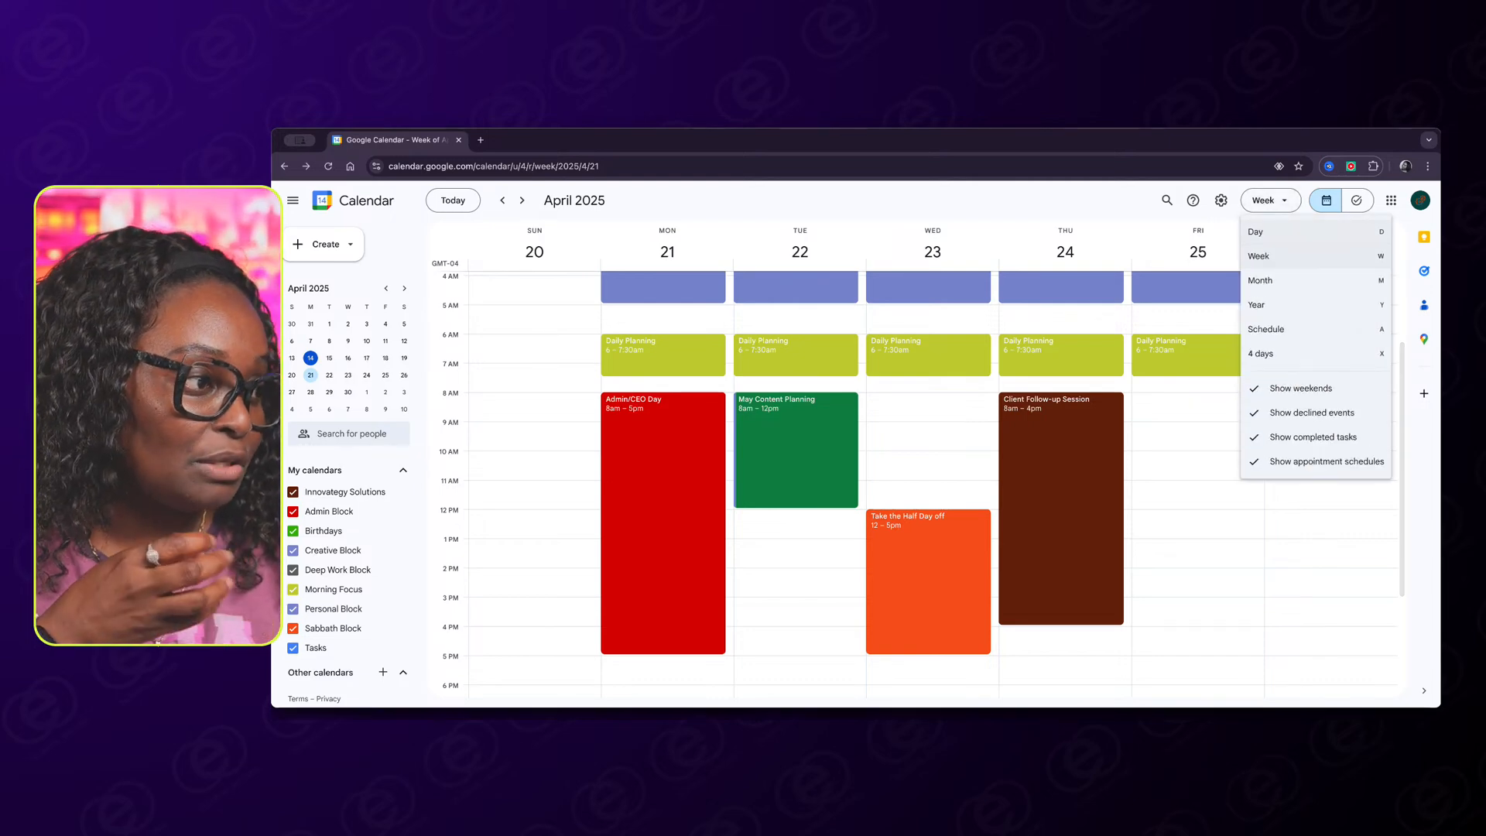
left_click(1262, 230)
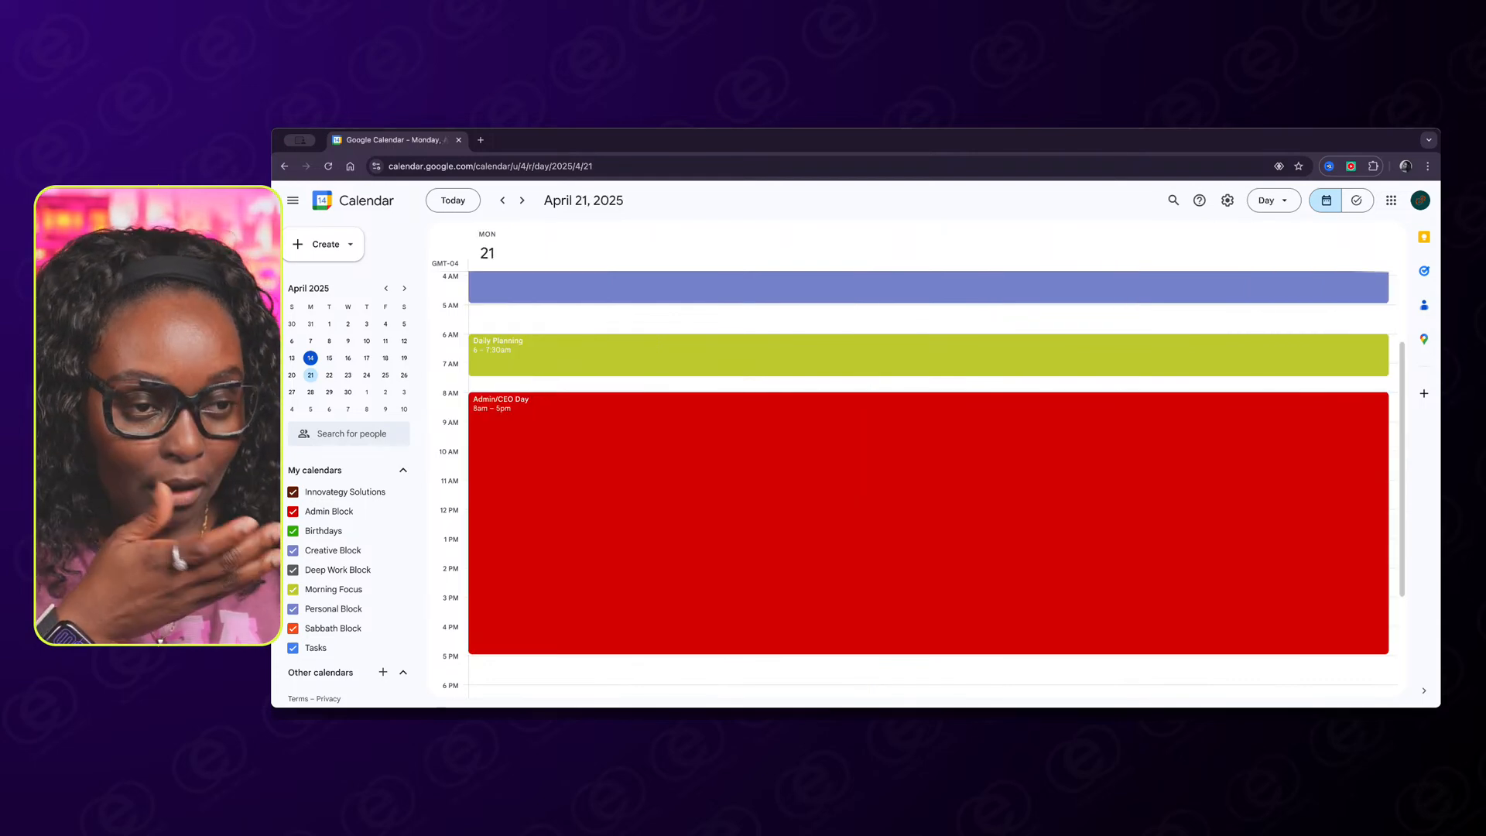
scroll(928, 484, "down", 1)
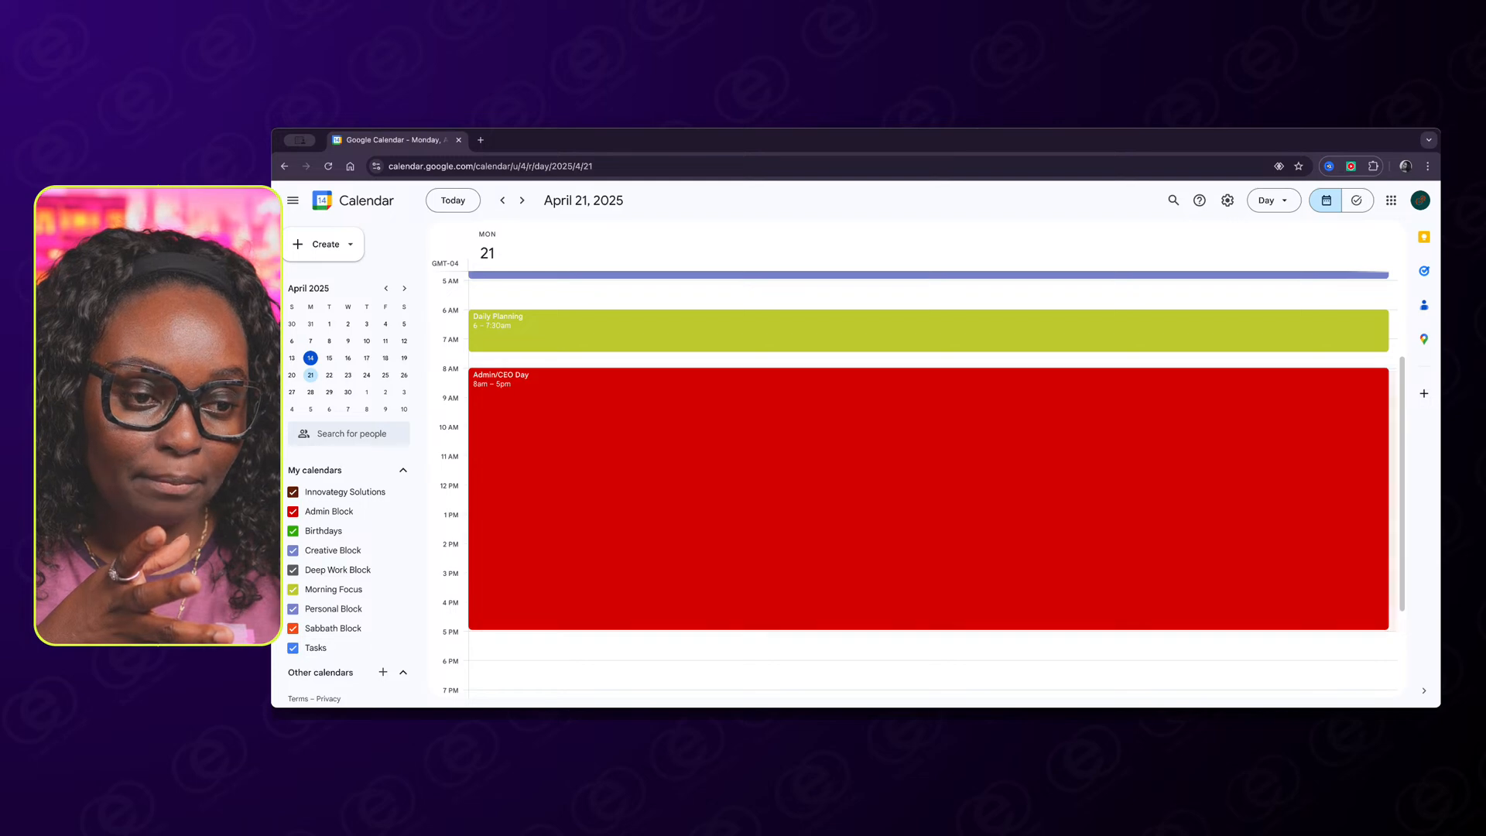
left_click(918, 496)
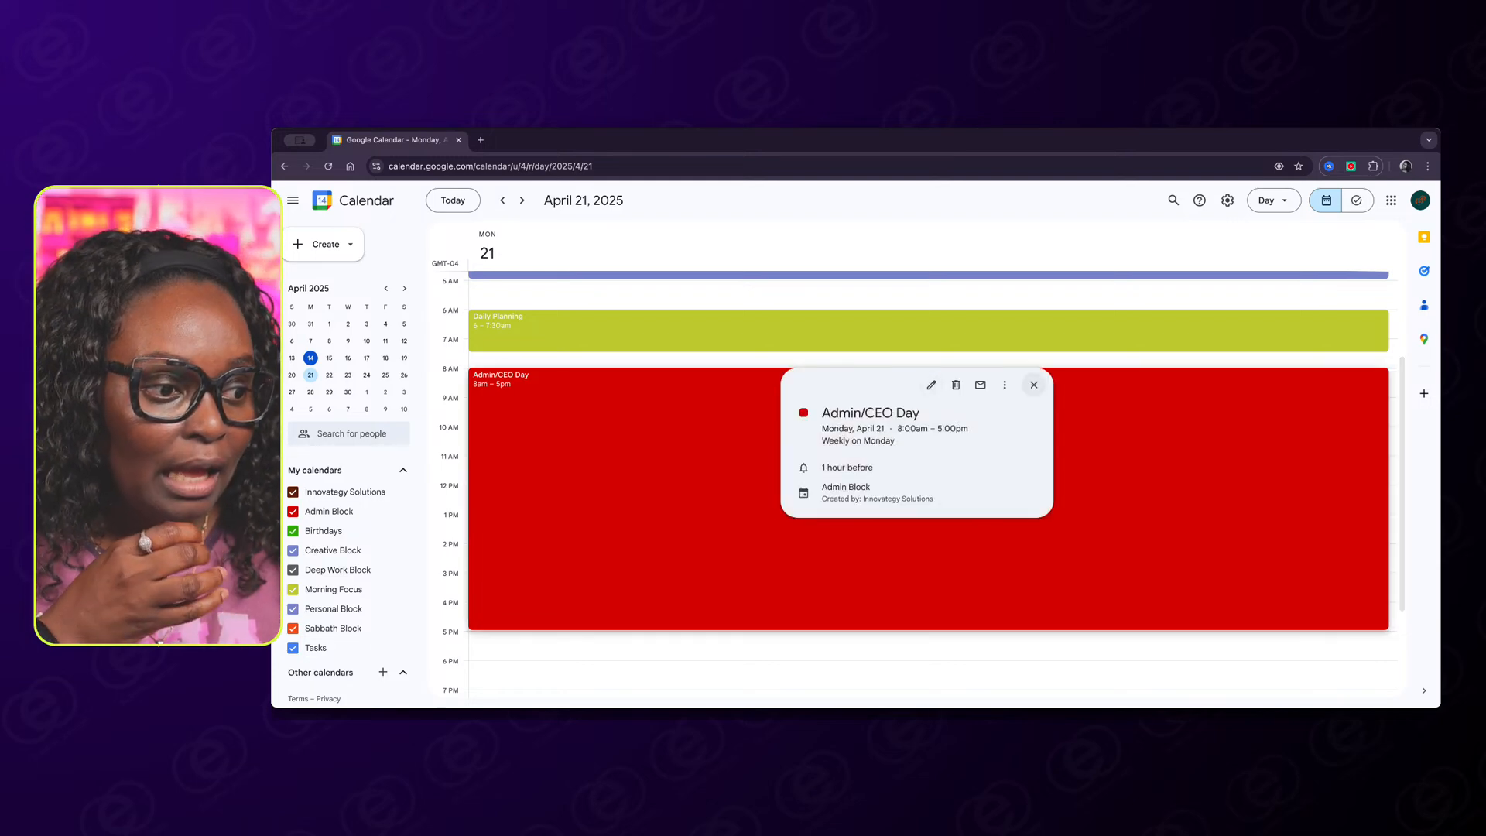
left_click(1034, 385)
Start a new Monday, April 21 entry titled "Priority Task 1" and make it an event instead of a task
left_click(326, 244)
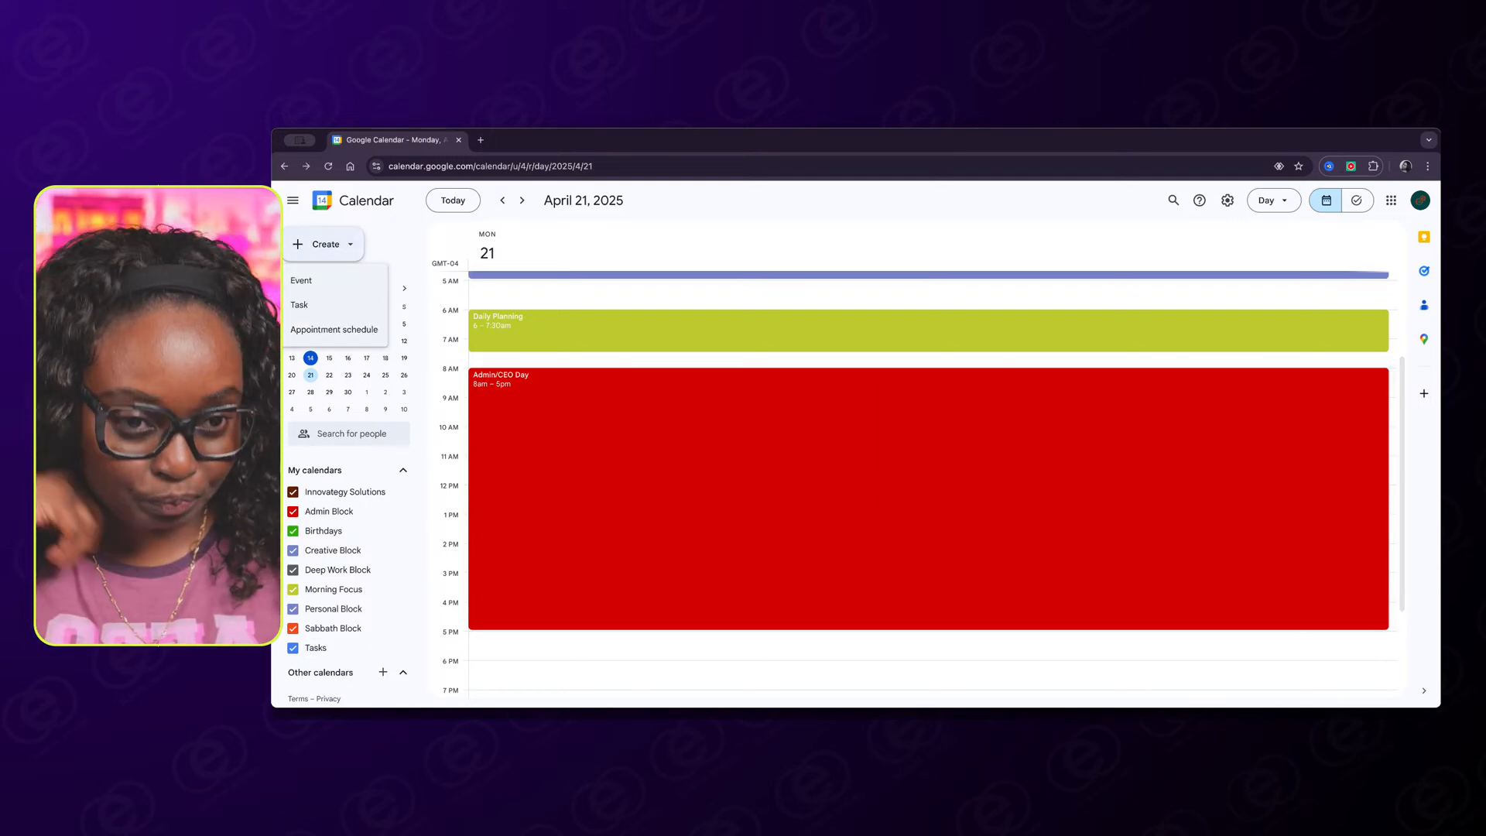
left_click(299, 305)
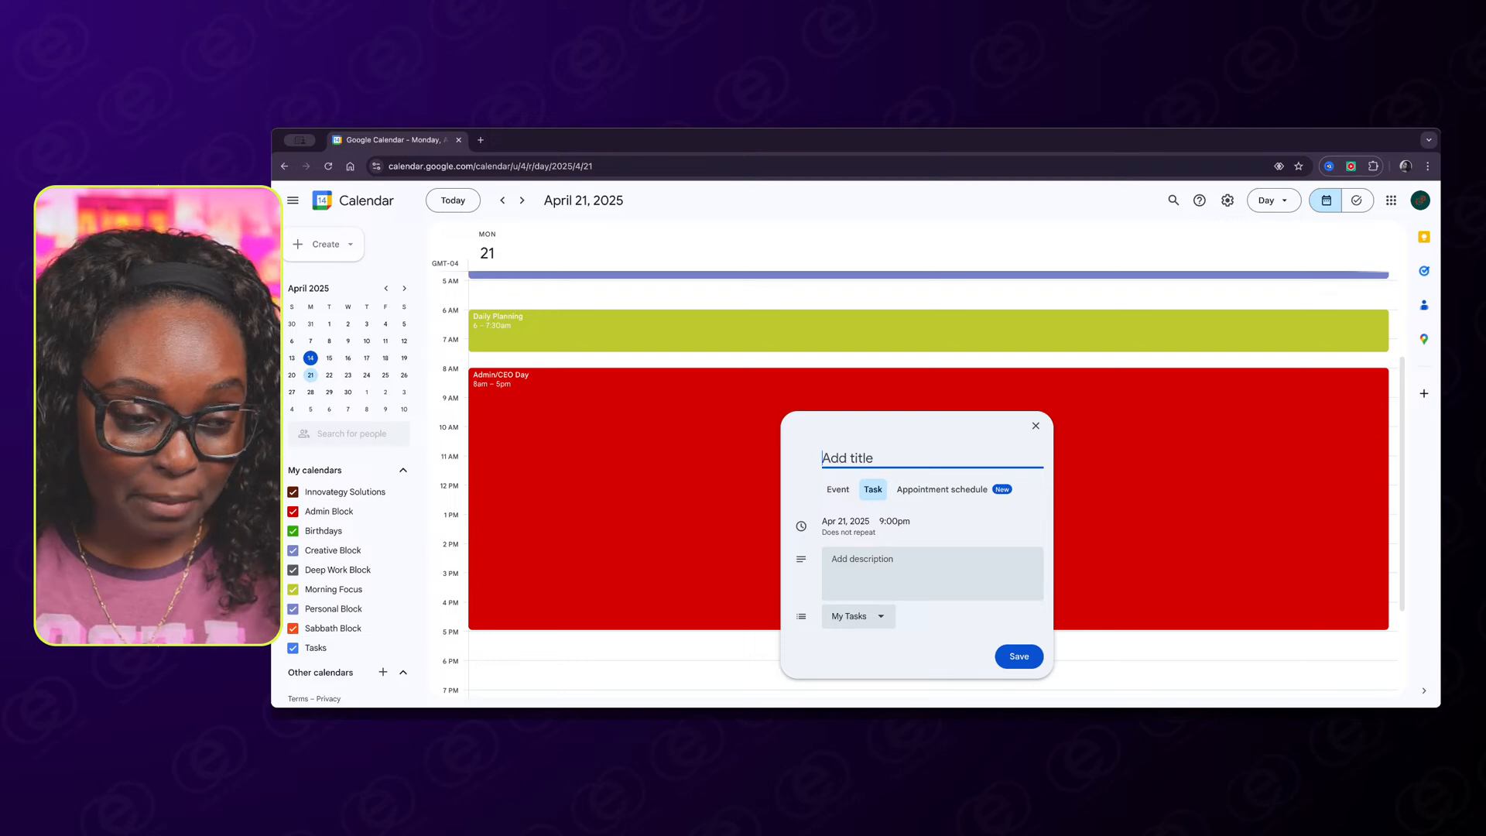
type("Priority T")
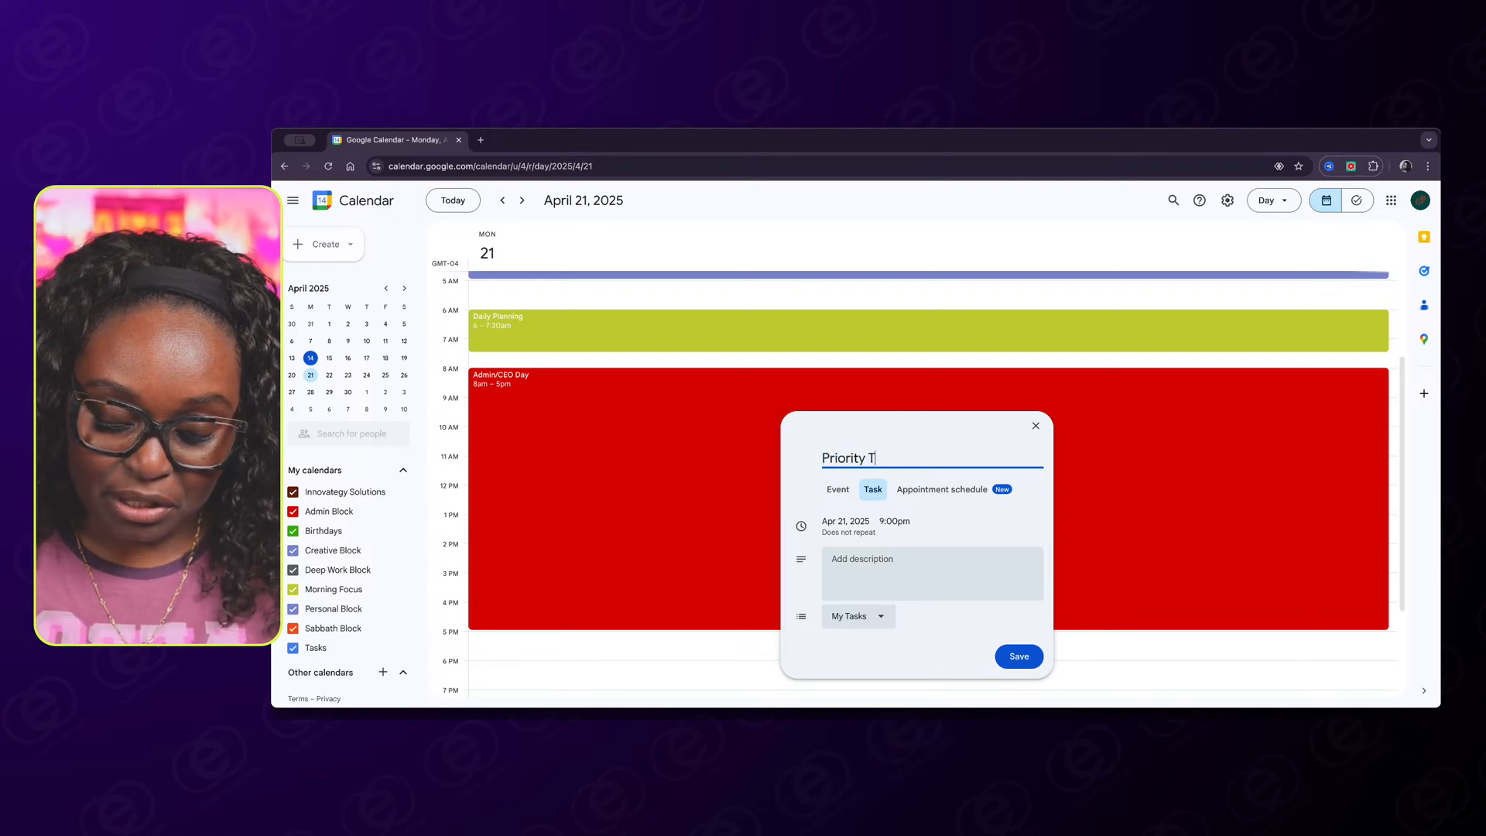
type("ask 1")
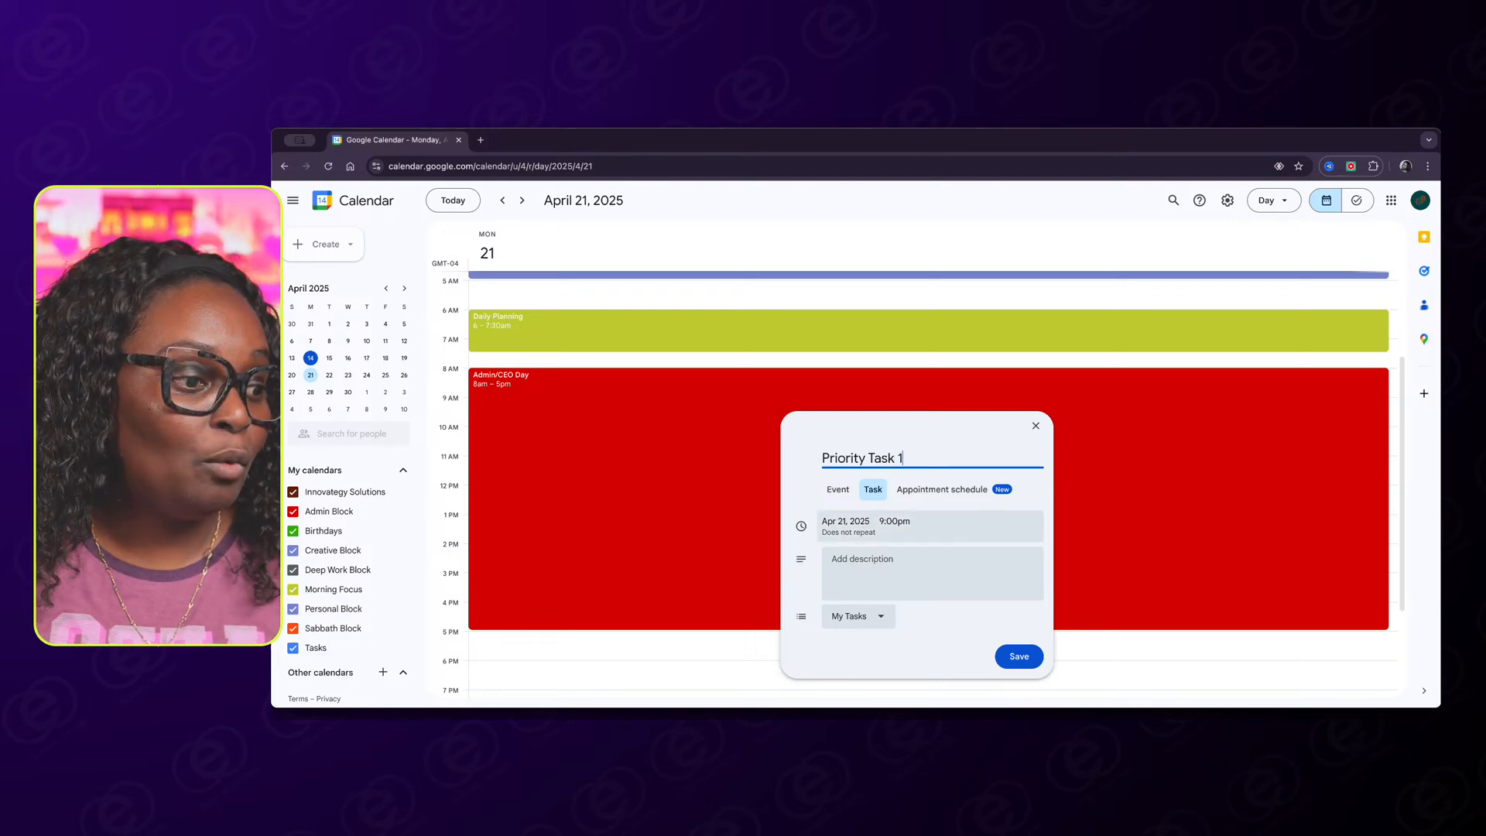
left_click(846, 522)
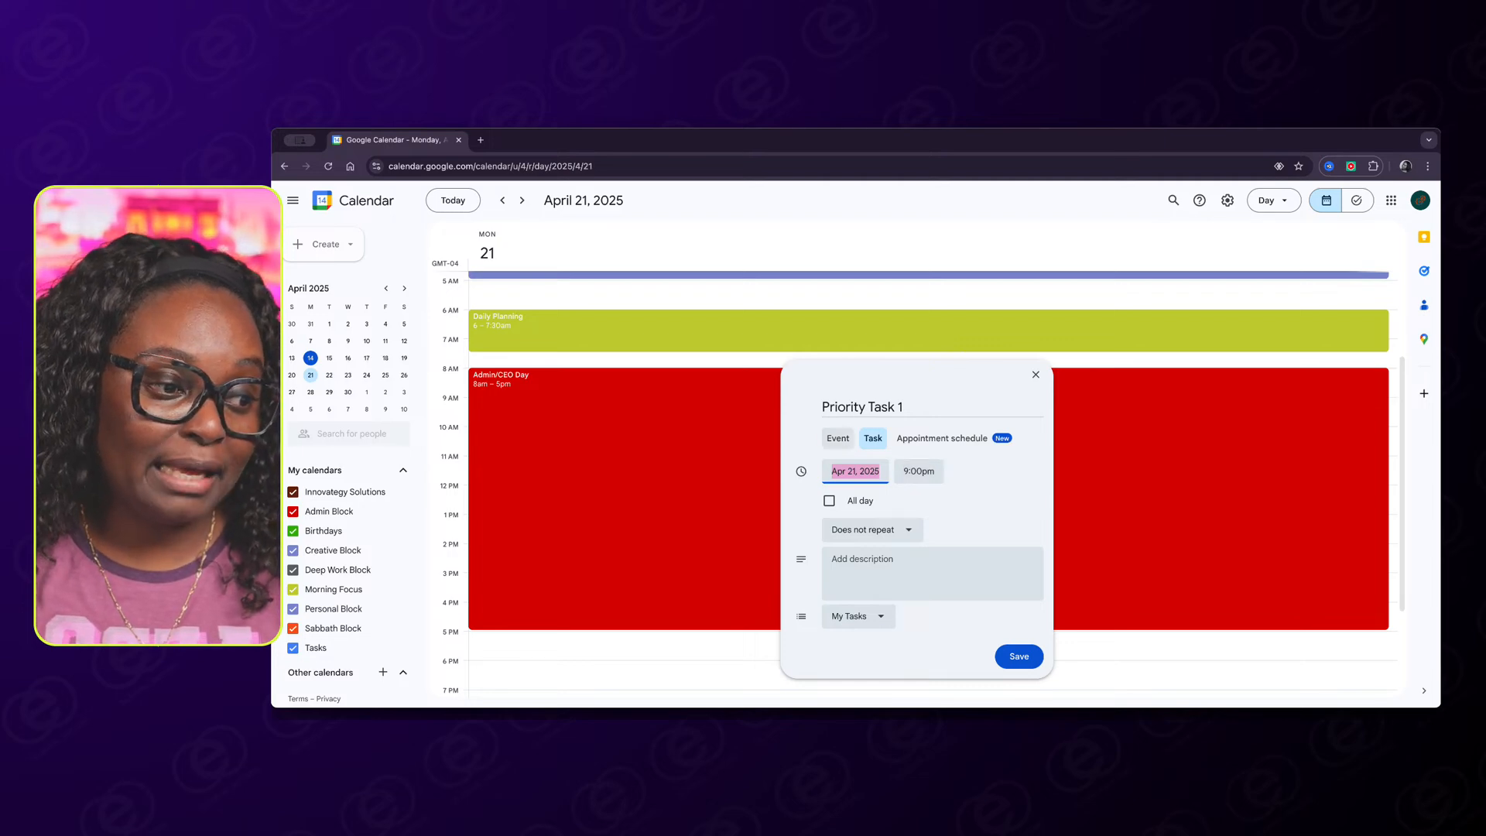
left_click(839, 439)
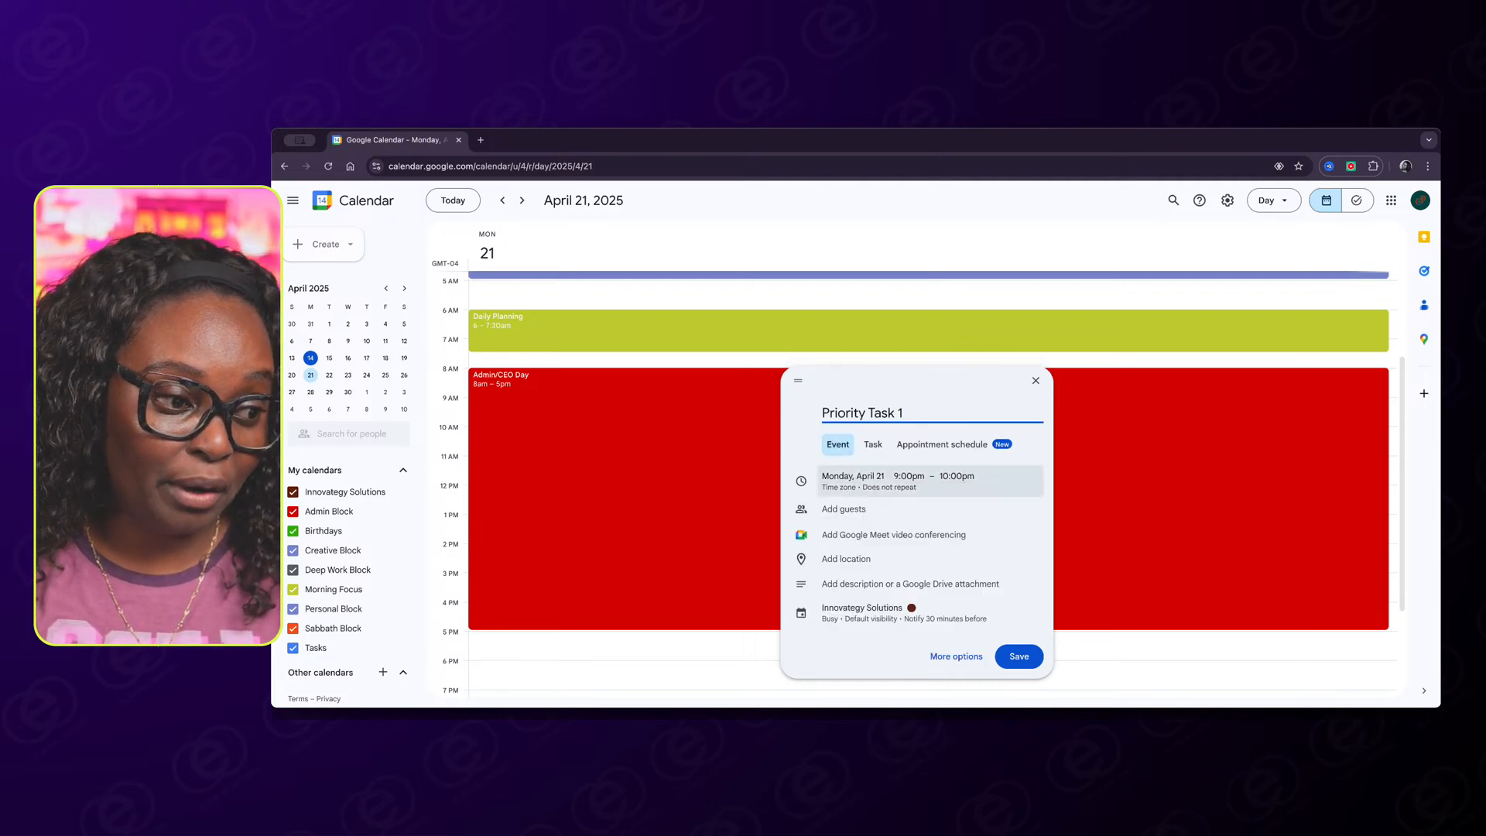
Schedule the Priority Task 1 event from 9:30am to 10:30am and expand its calendar and notification settings
left_click(856, 480)
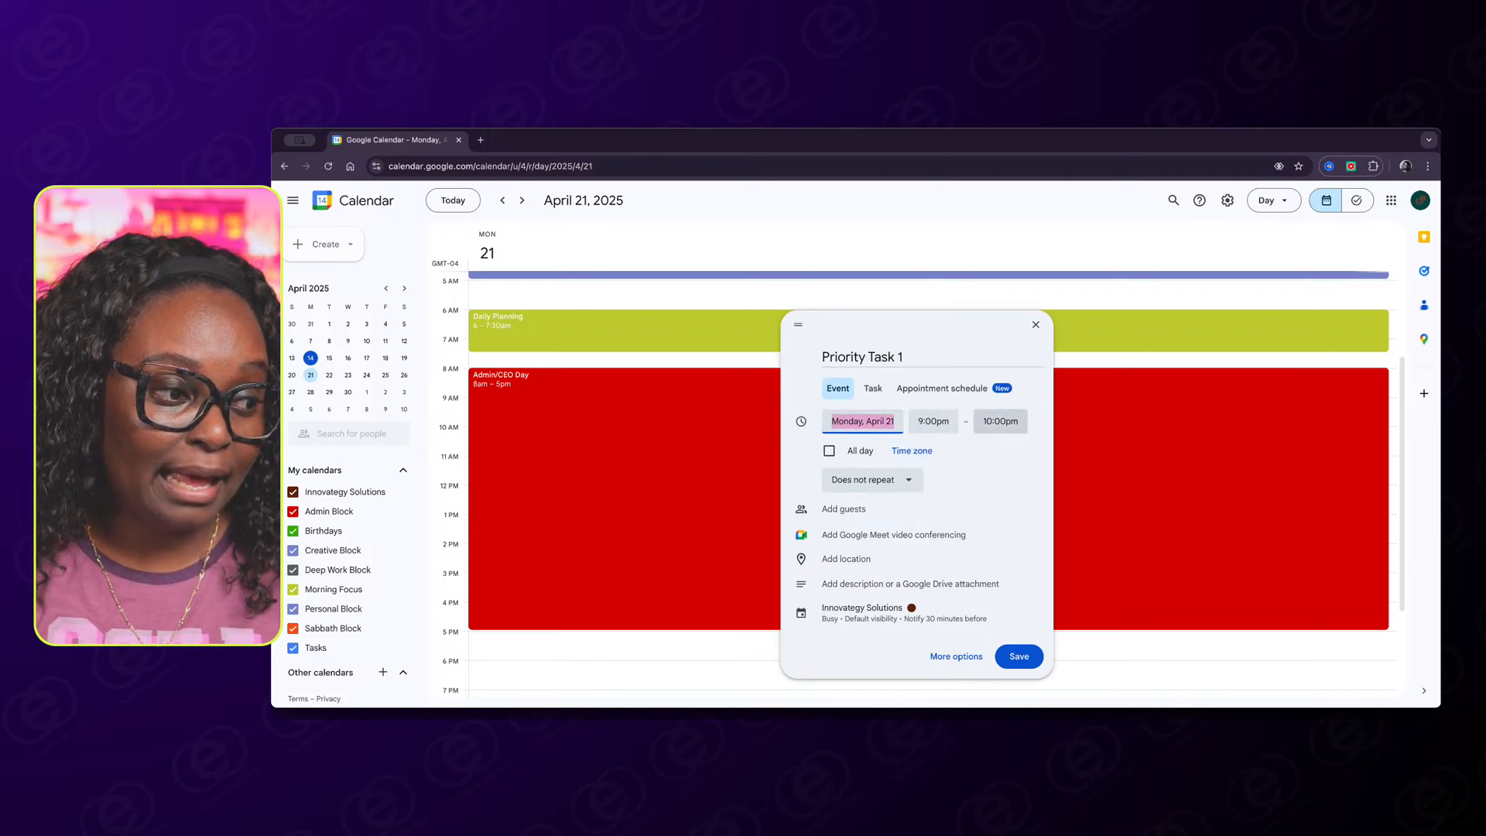
left_click(933, 422)
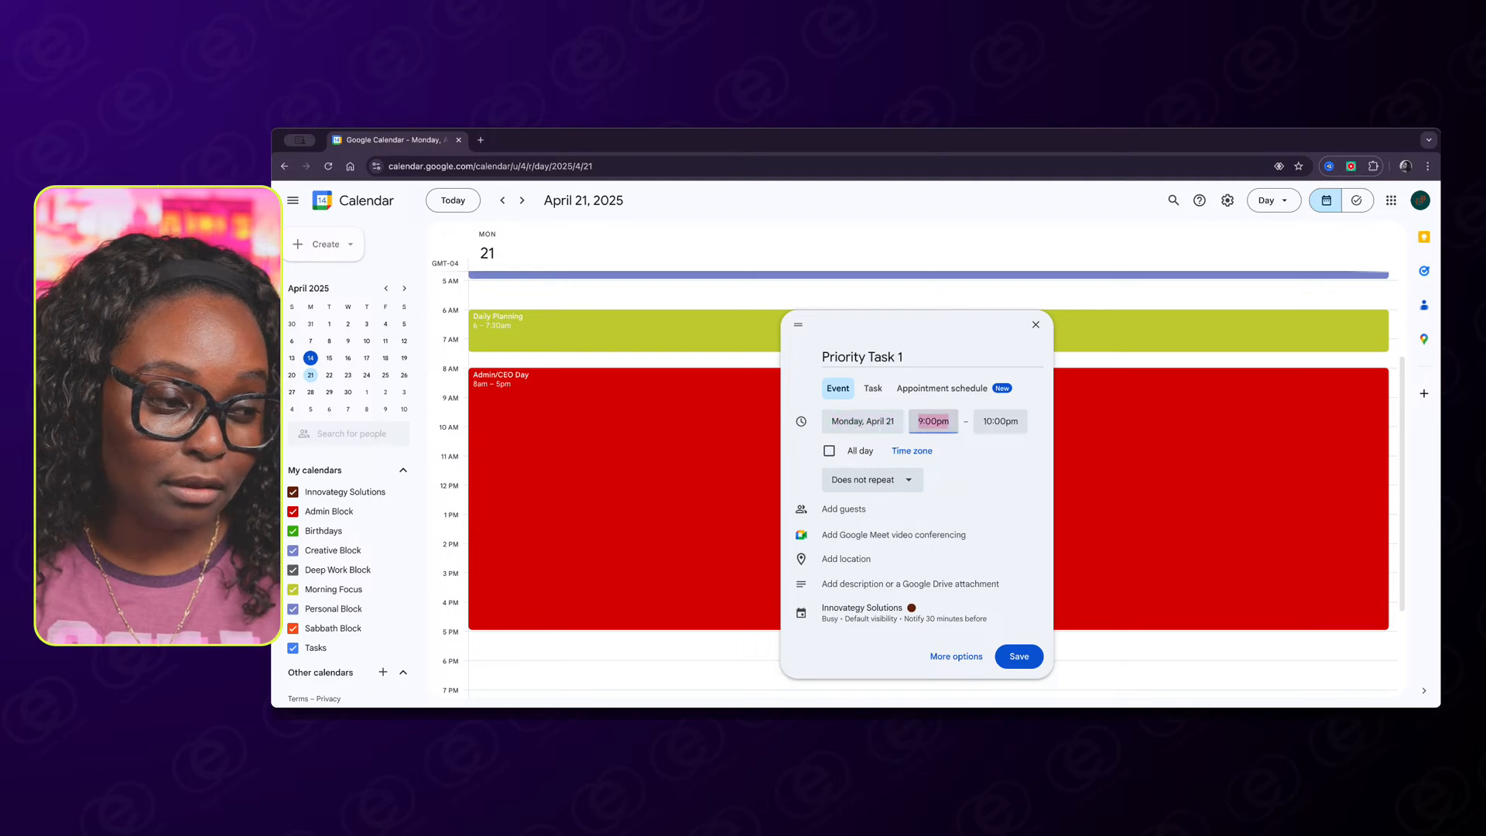
scroll(966, 499, "up", 7)
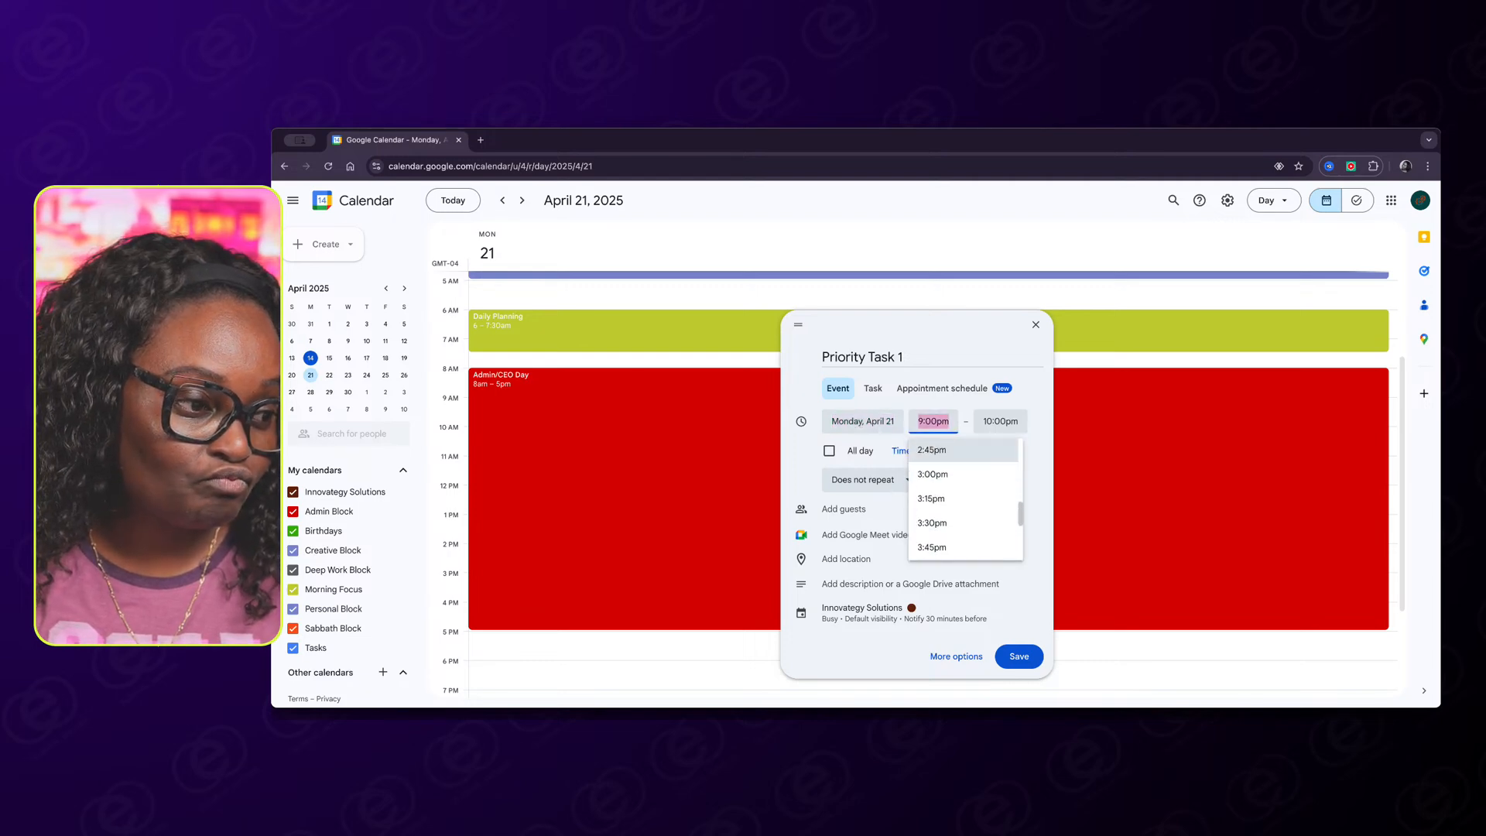
scroll(966, 499, "up", 6)
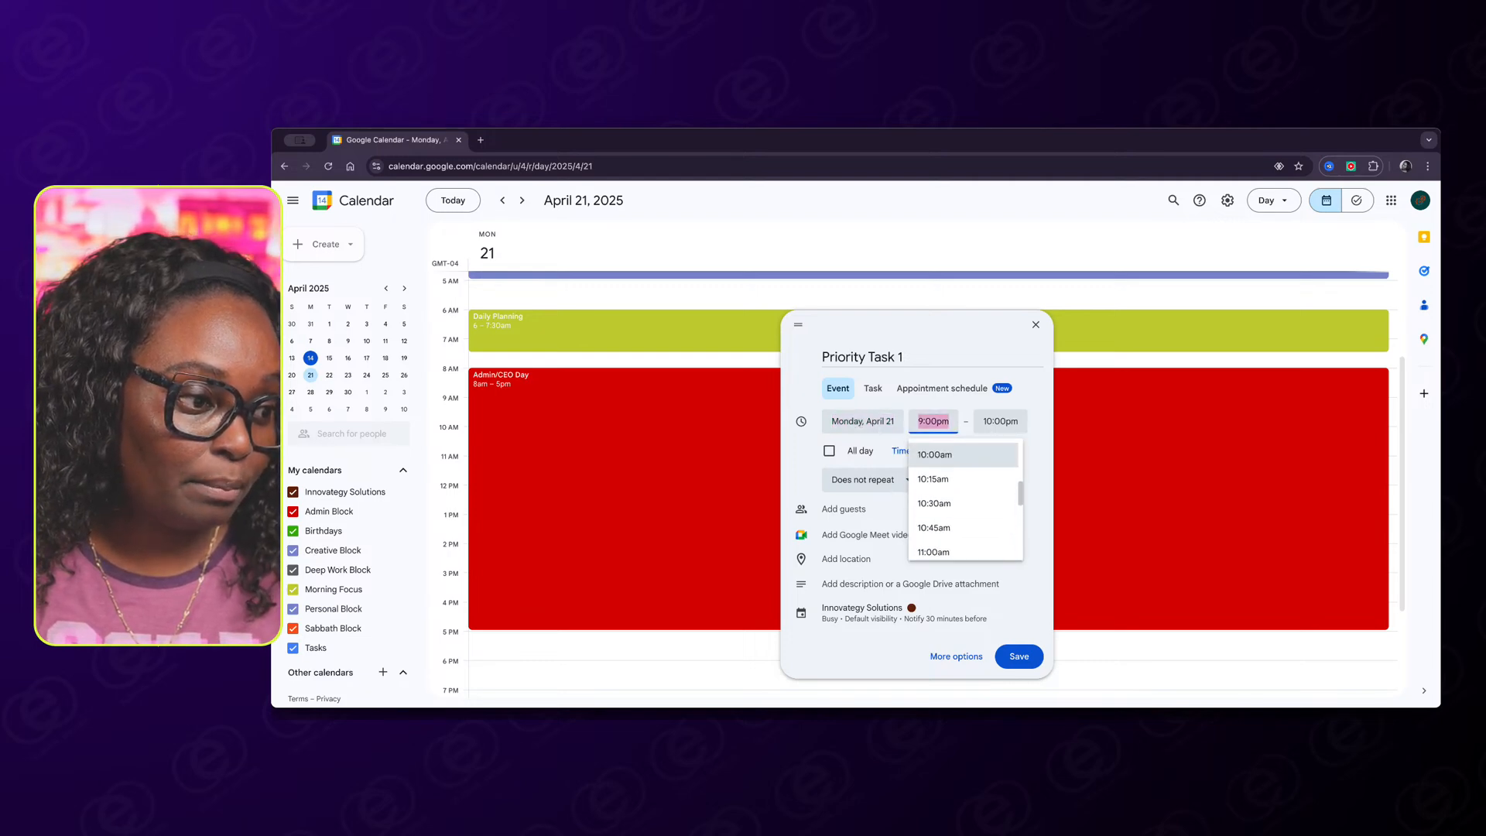
scroll(965, 499, "up", 2)
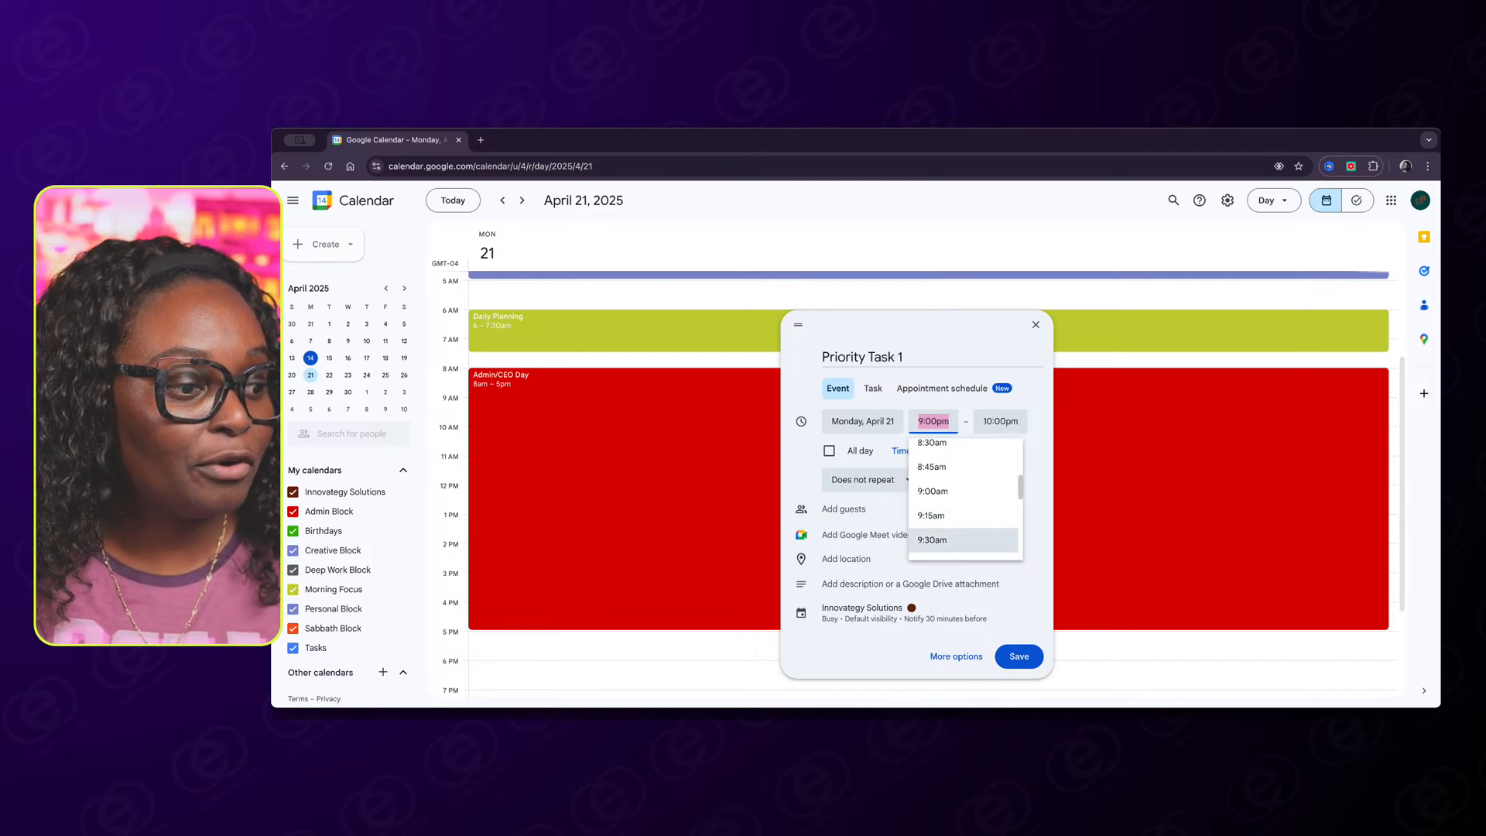
left_click(937, 541)
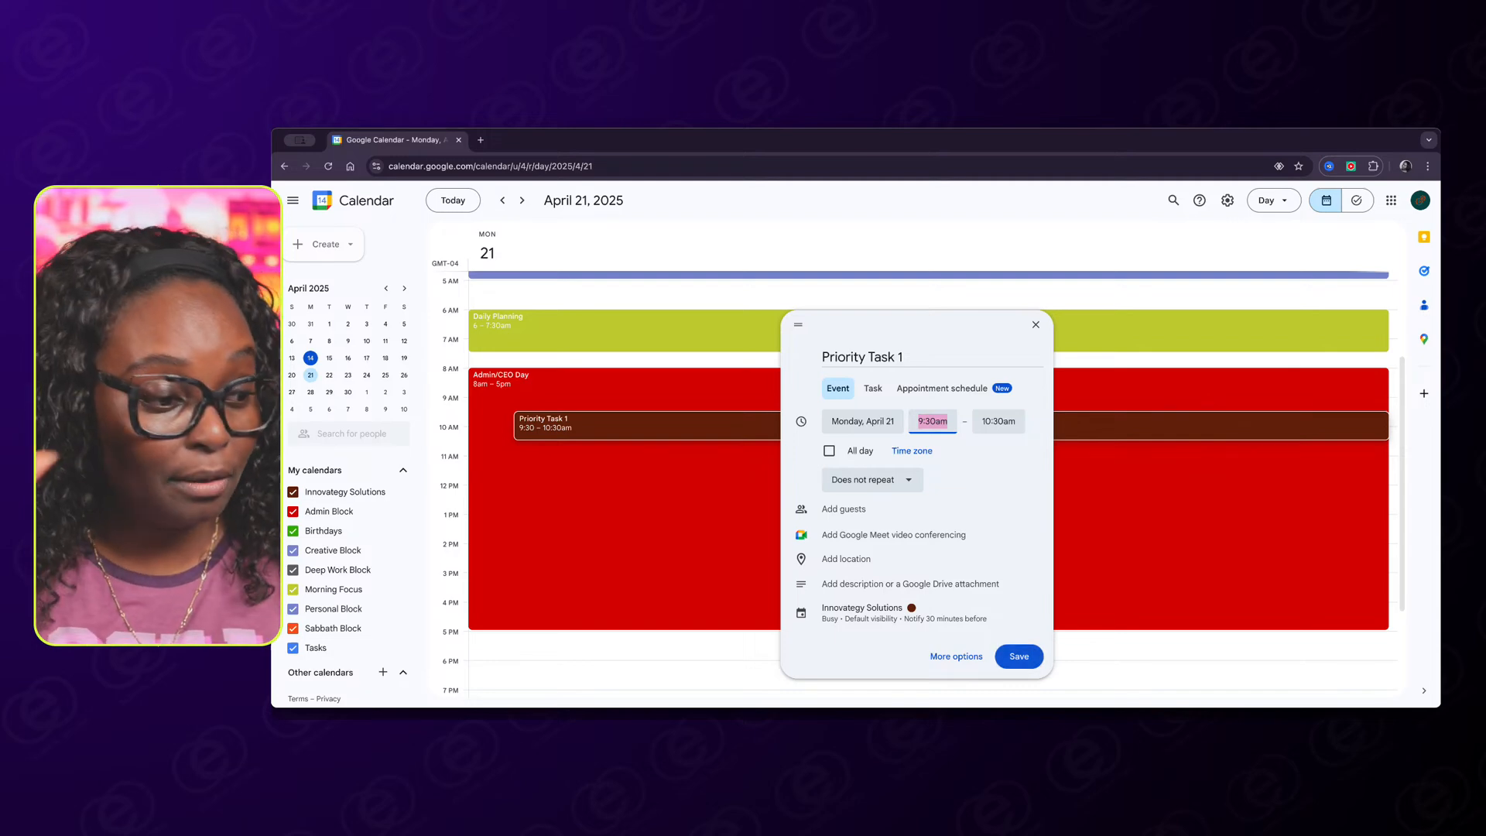
left_click(929, 613)
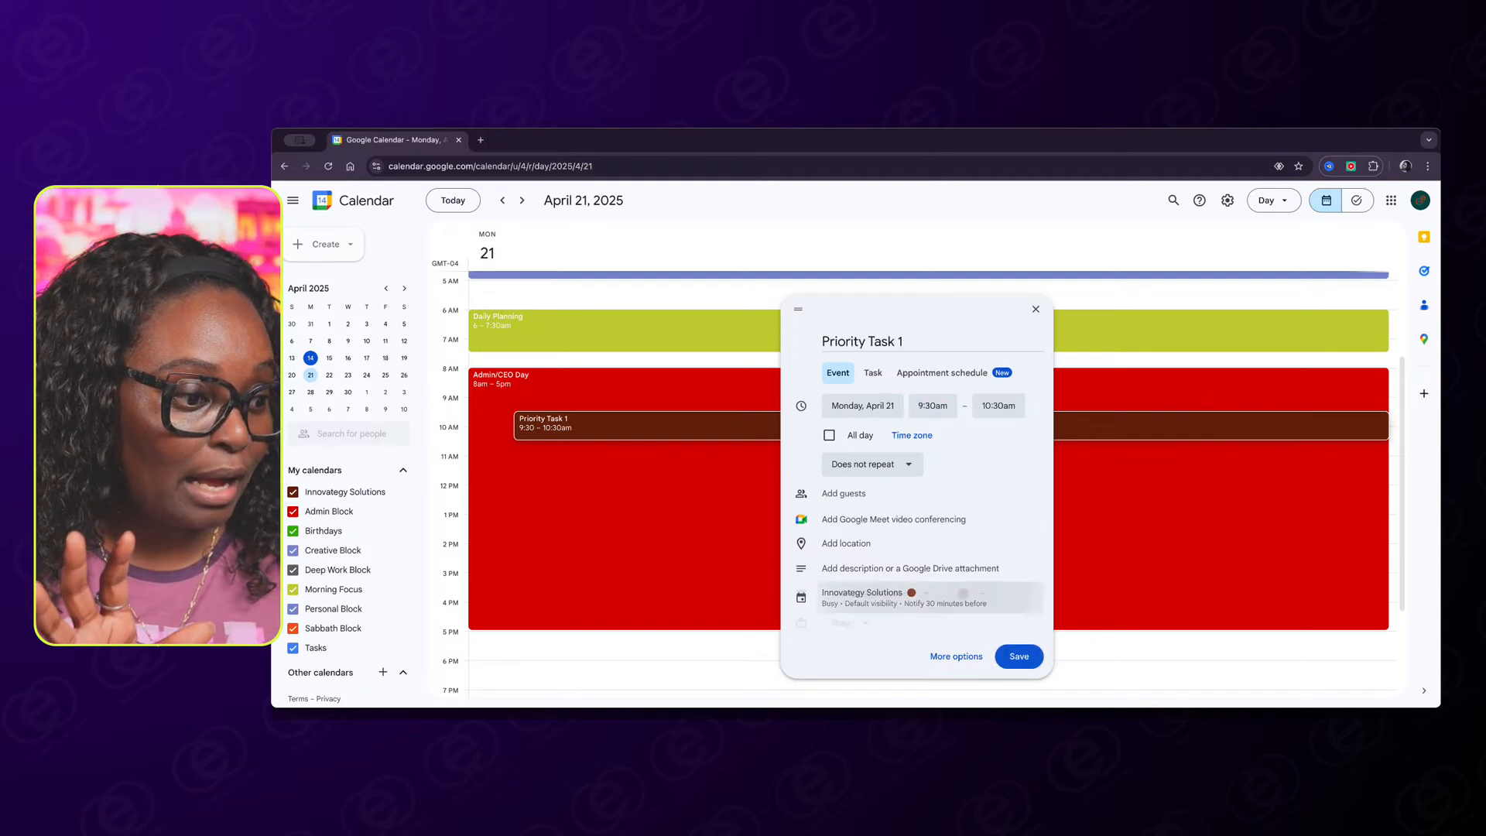
Try assigning the Priority Task 1 event to the Deep Work Block calendar, and return it to Innovategy Solutions
left_click(881, 494)
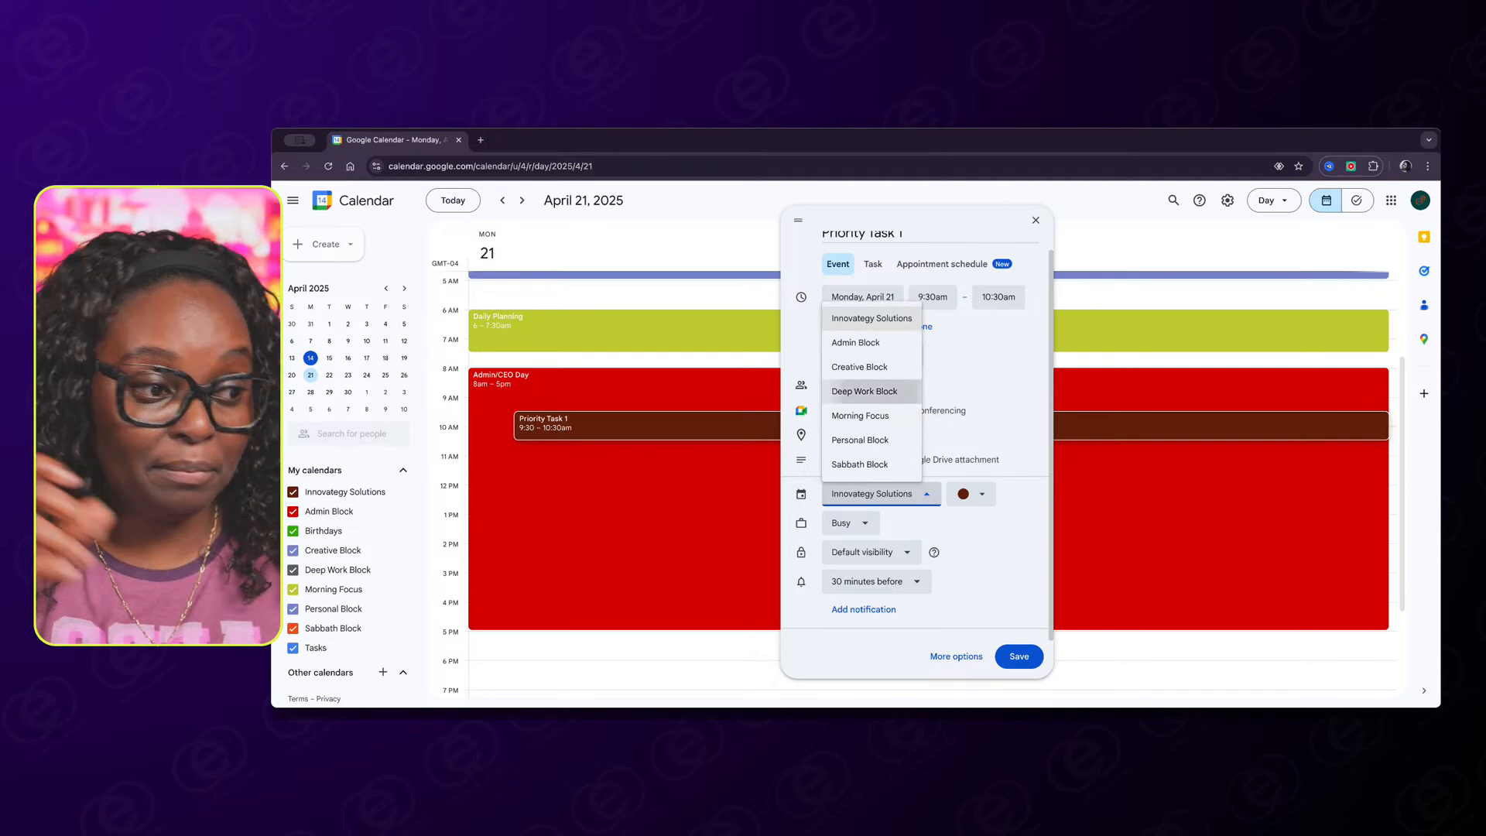
left_click(864, 391)
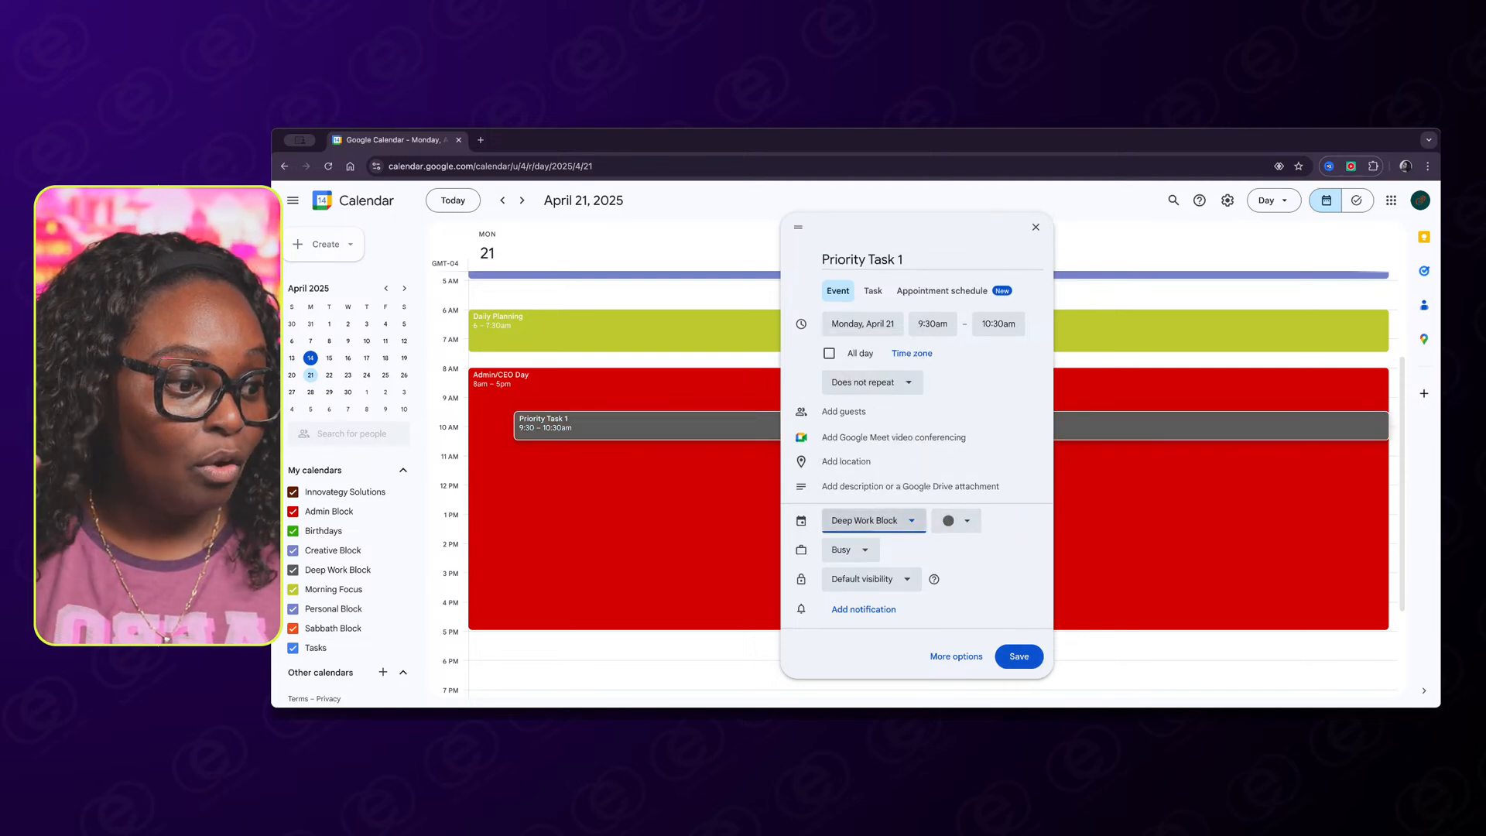
left_click(871, 520)
left_click(872, 344)
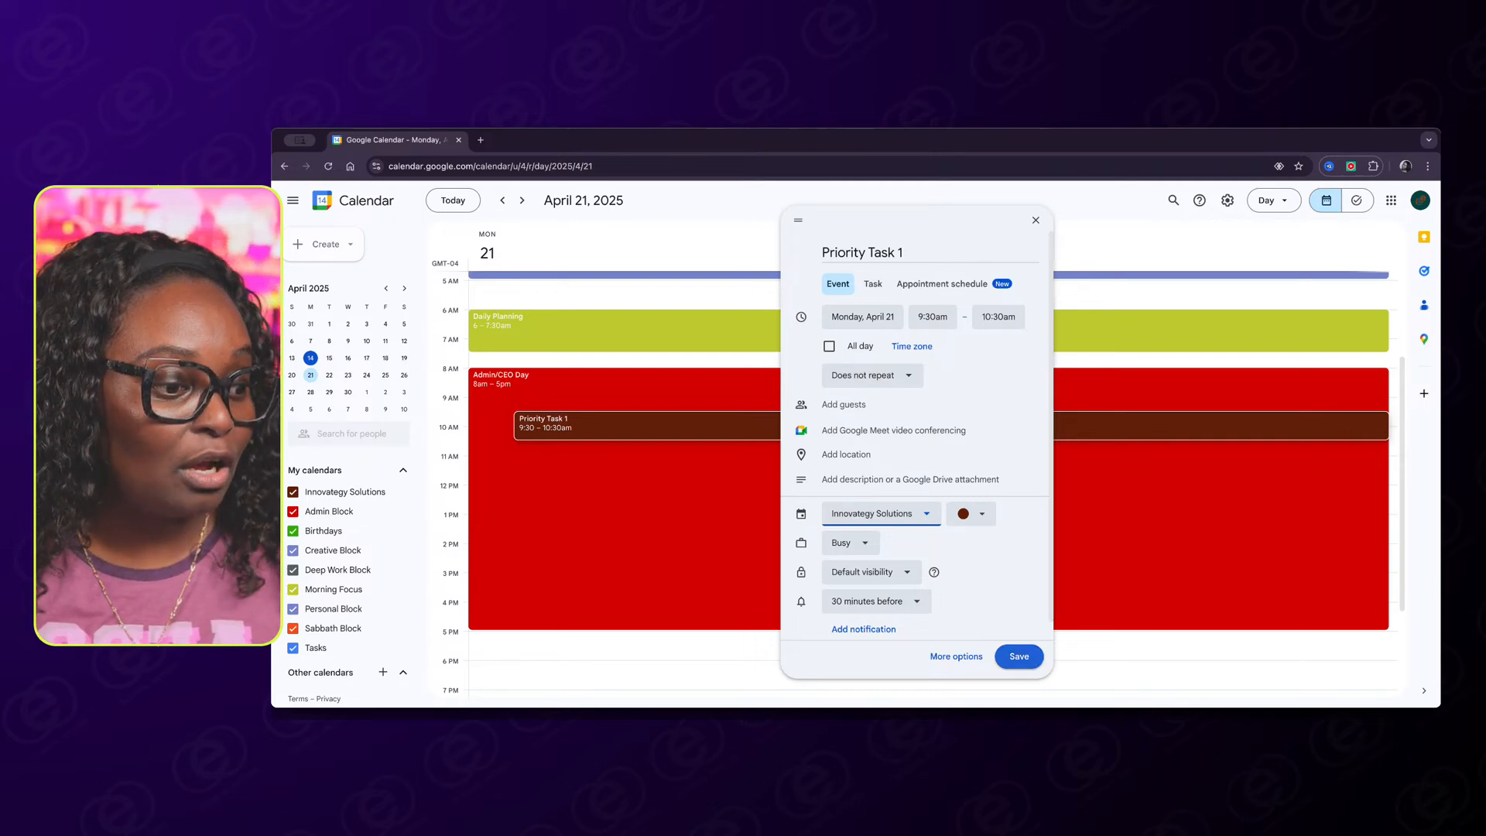
Color the Priority Task 1 event Sage and save it
left_click(969, 514)
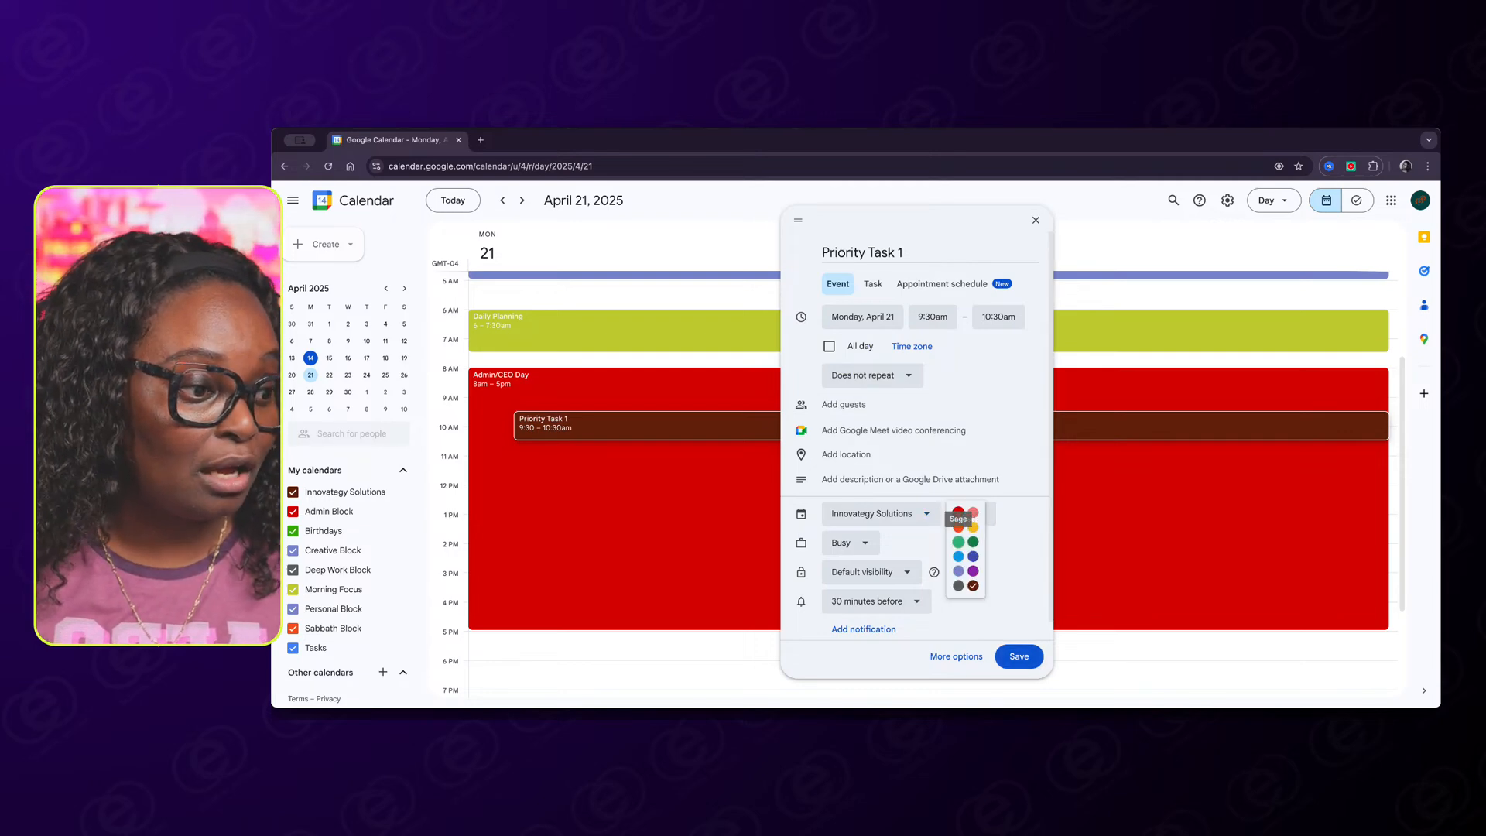
left_click(959, 542)
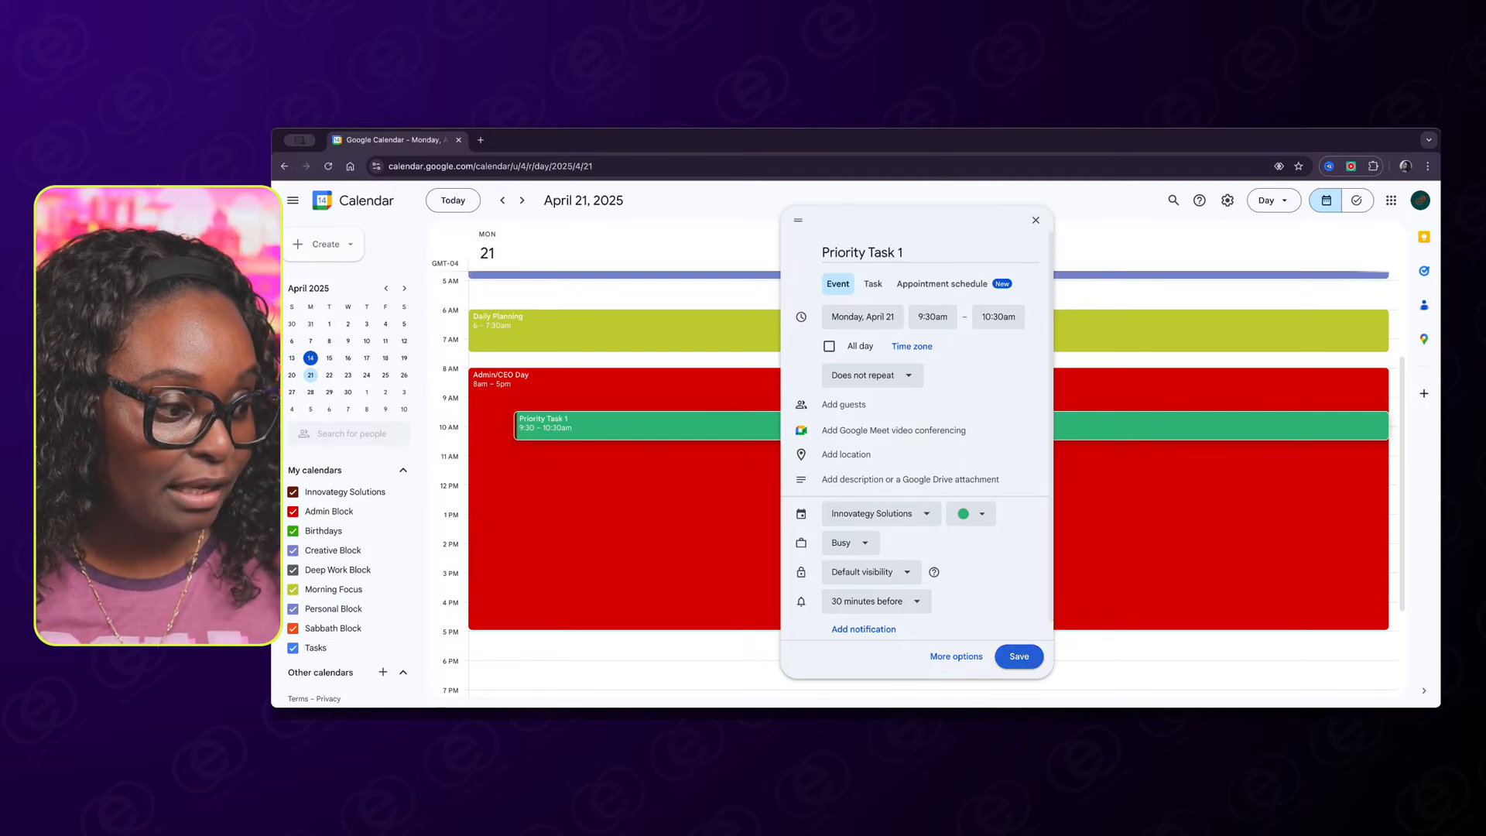
left_click(1018, 656)
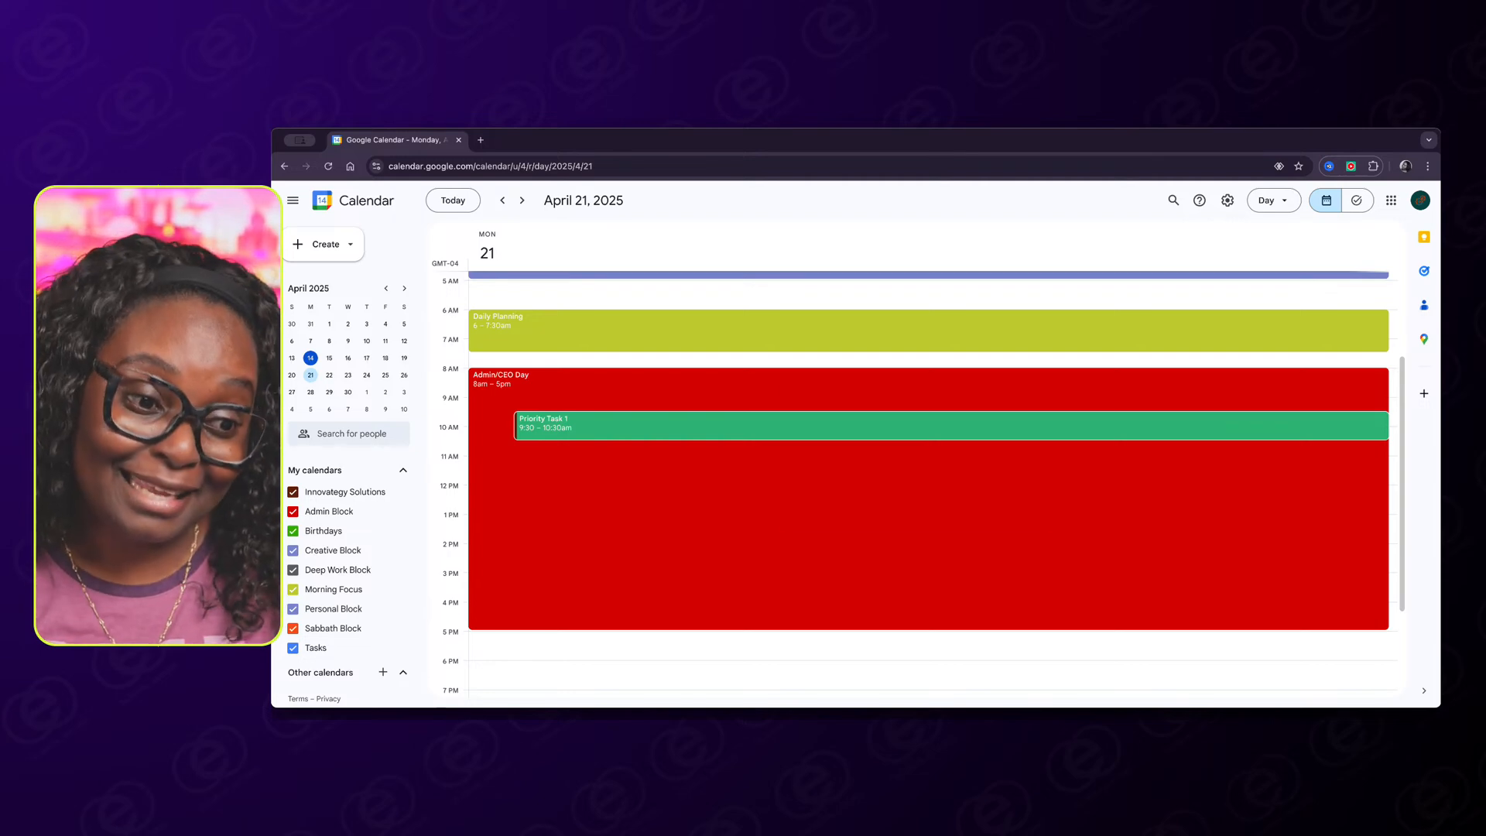
left_click(917, 535)
left_click(1034, 384)
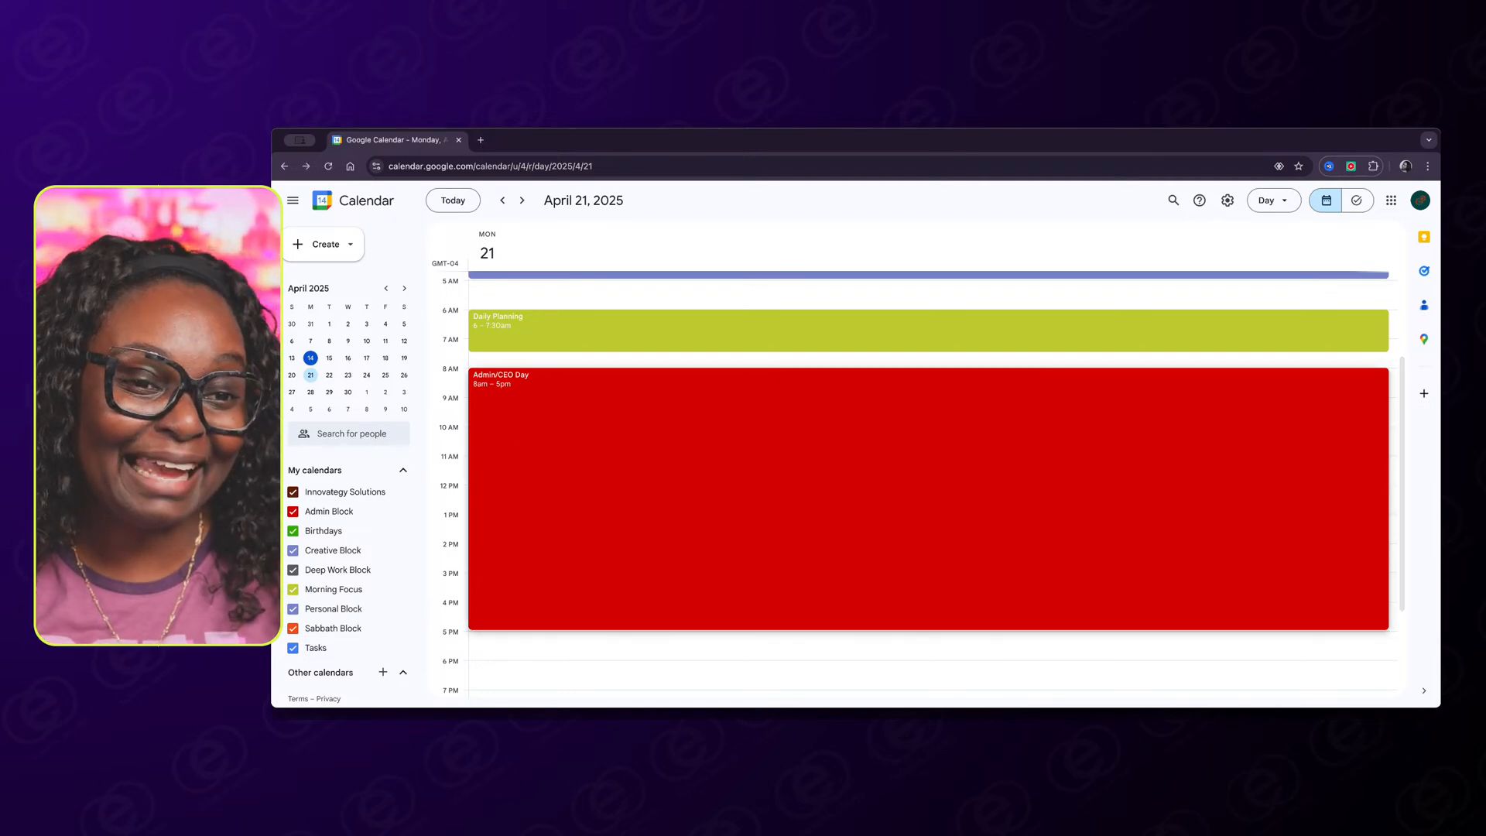
Start a Monday, April 21 event titled "LUNCH BREAK" on the Innovategy Solutions calendar and color it yellow
left_click(325, 244)
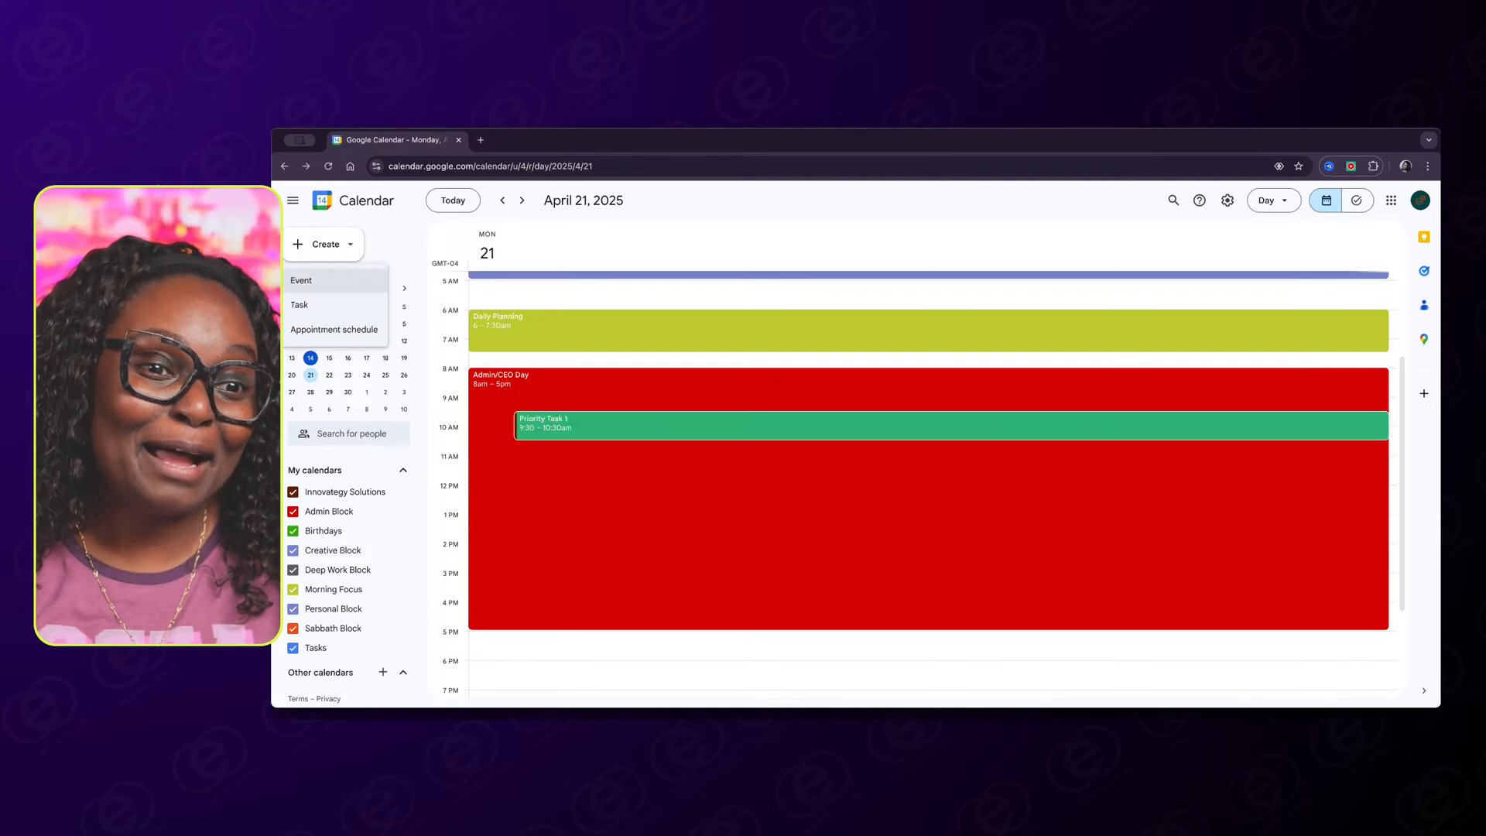
left_click(310, 280)
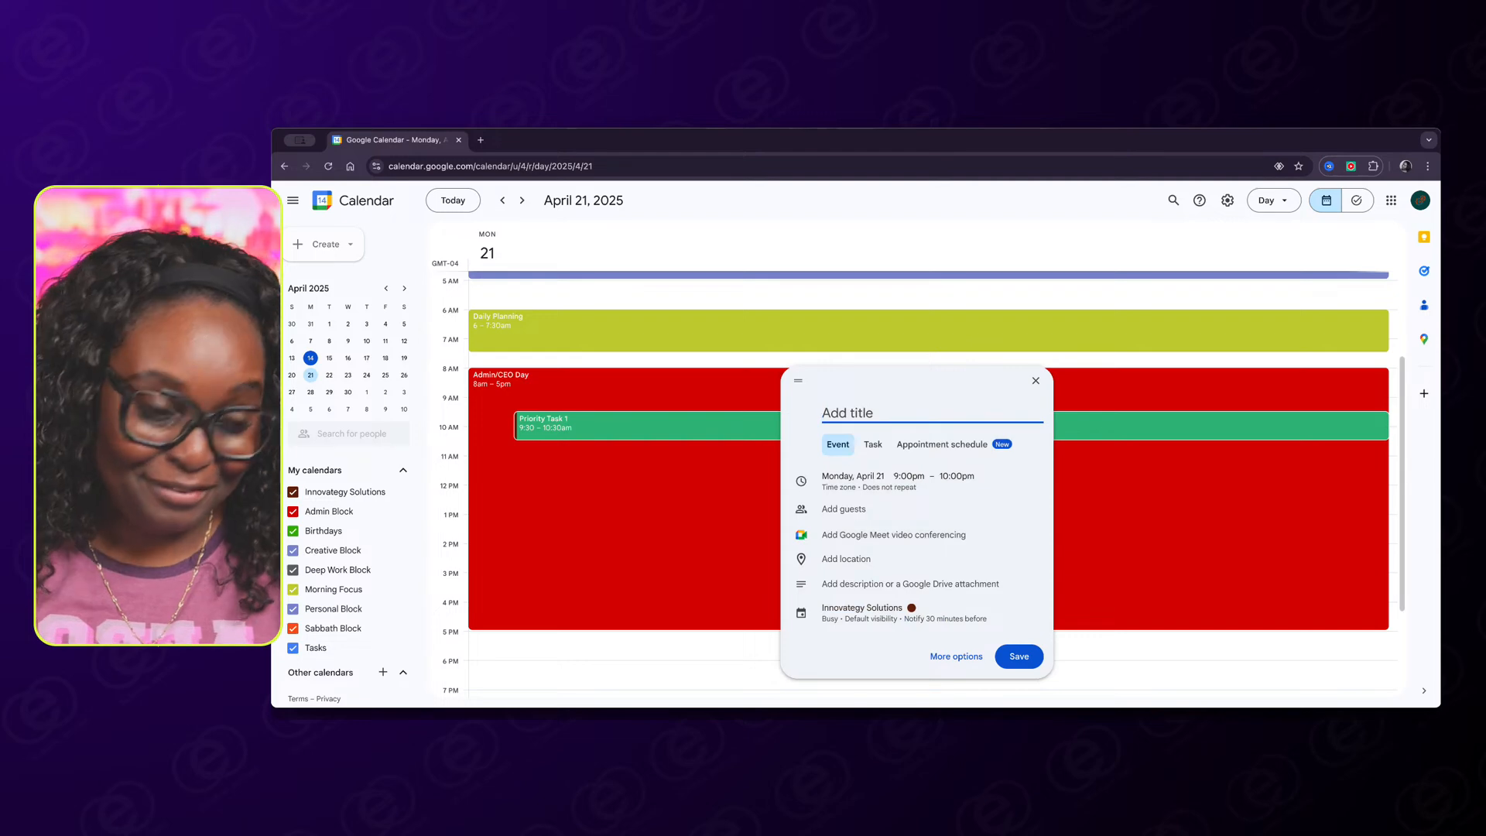
type("LUNCH BREAK")
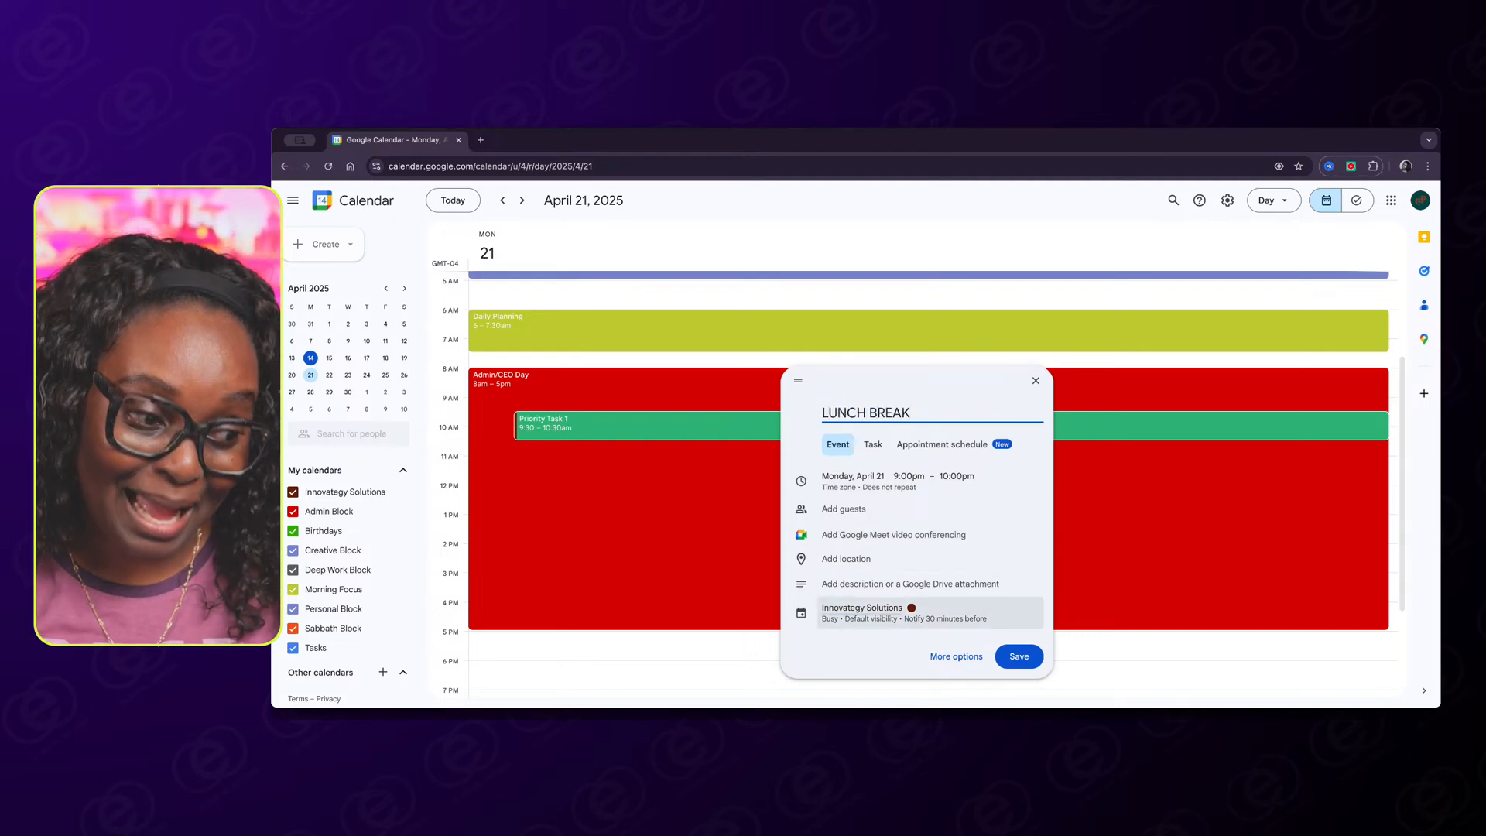
left_click(905, 613)
left_click(971, 494)
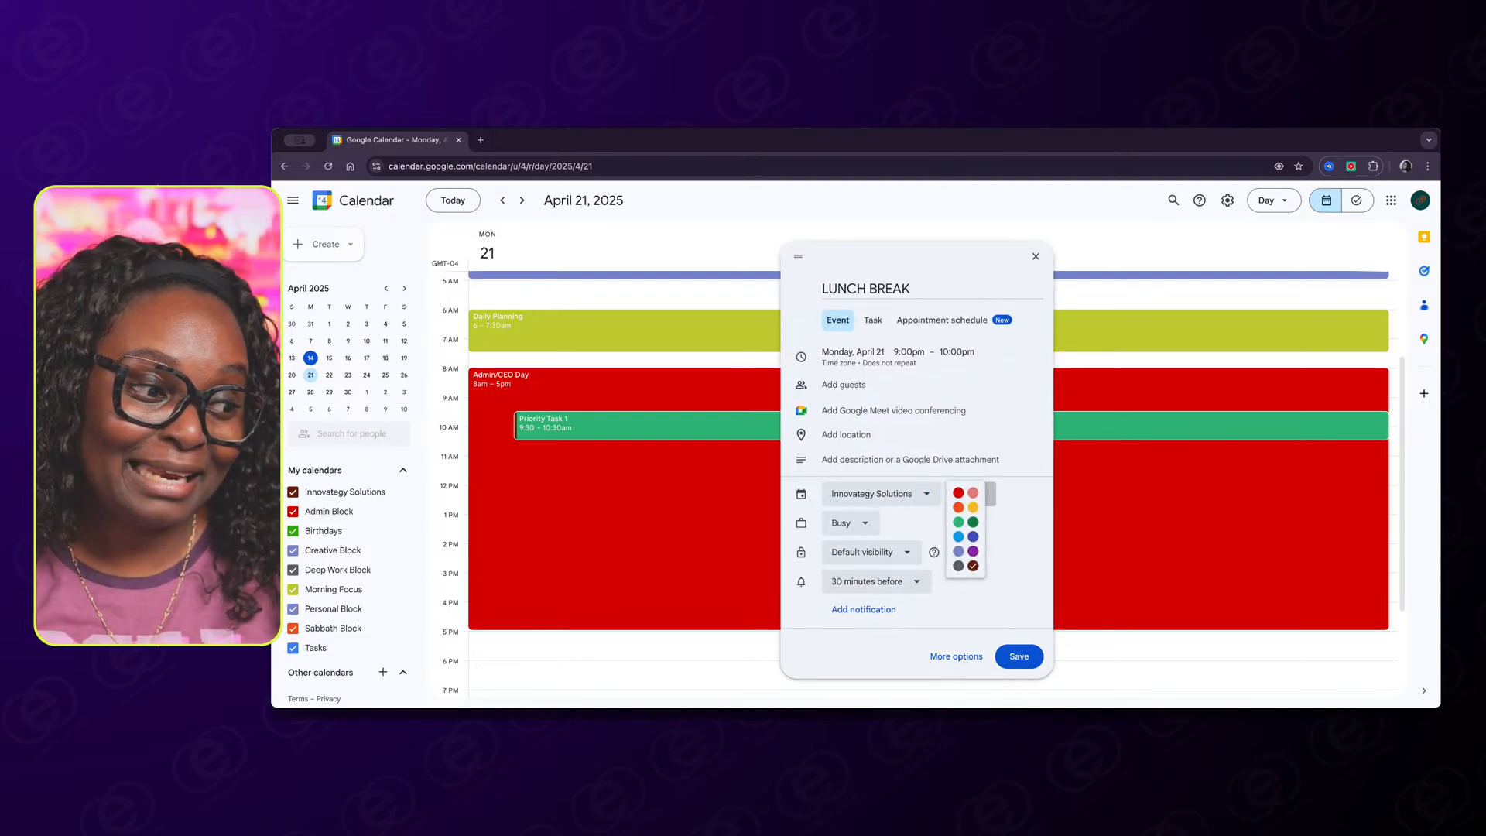
left_click(973, 507)
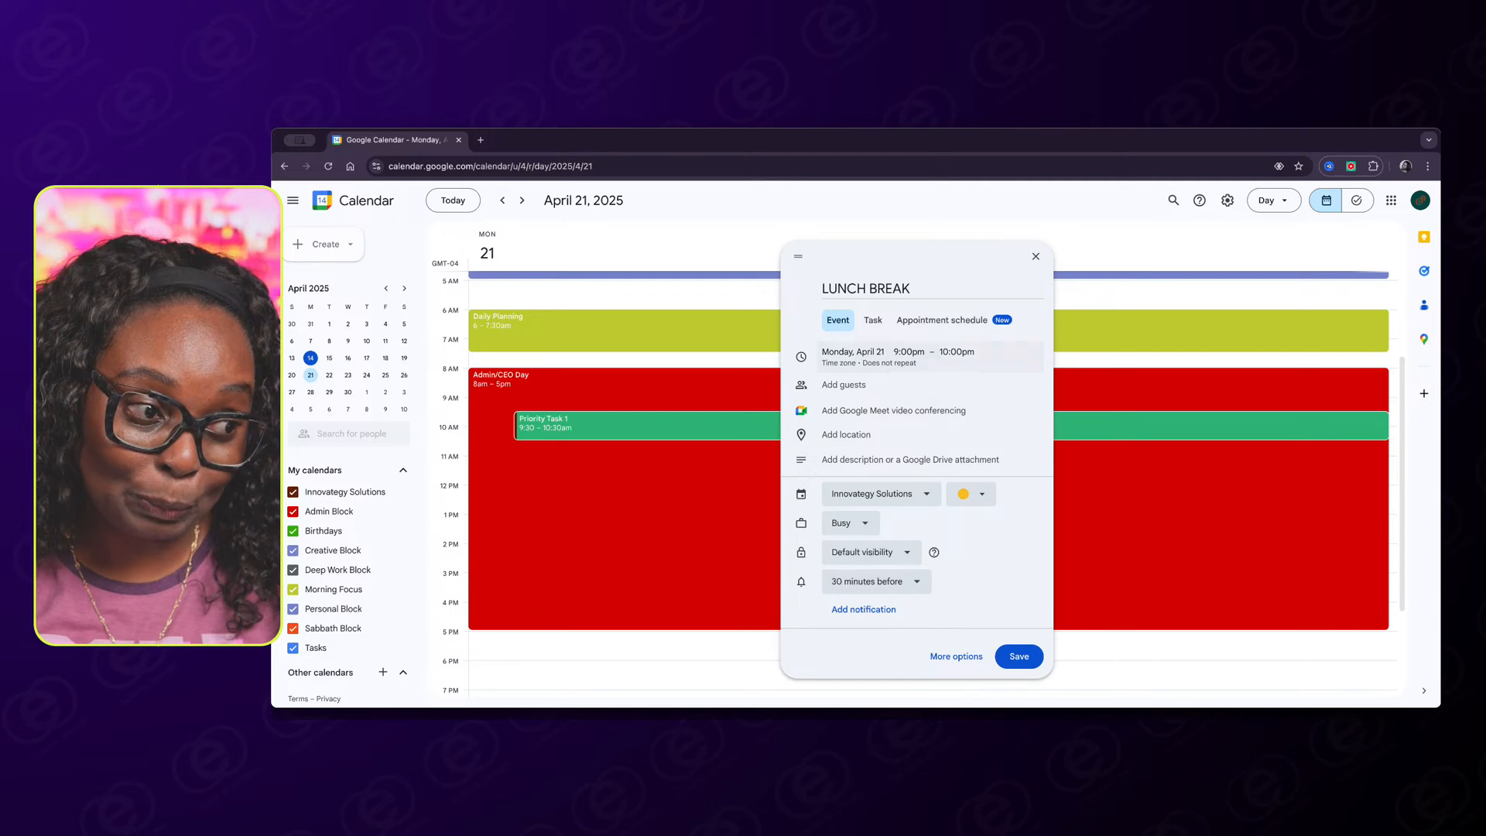
Set the LUNCH BREAK event's start time to 11:45am
left_click(909, 351)
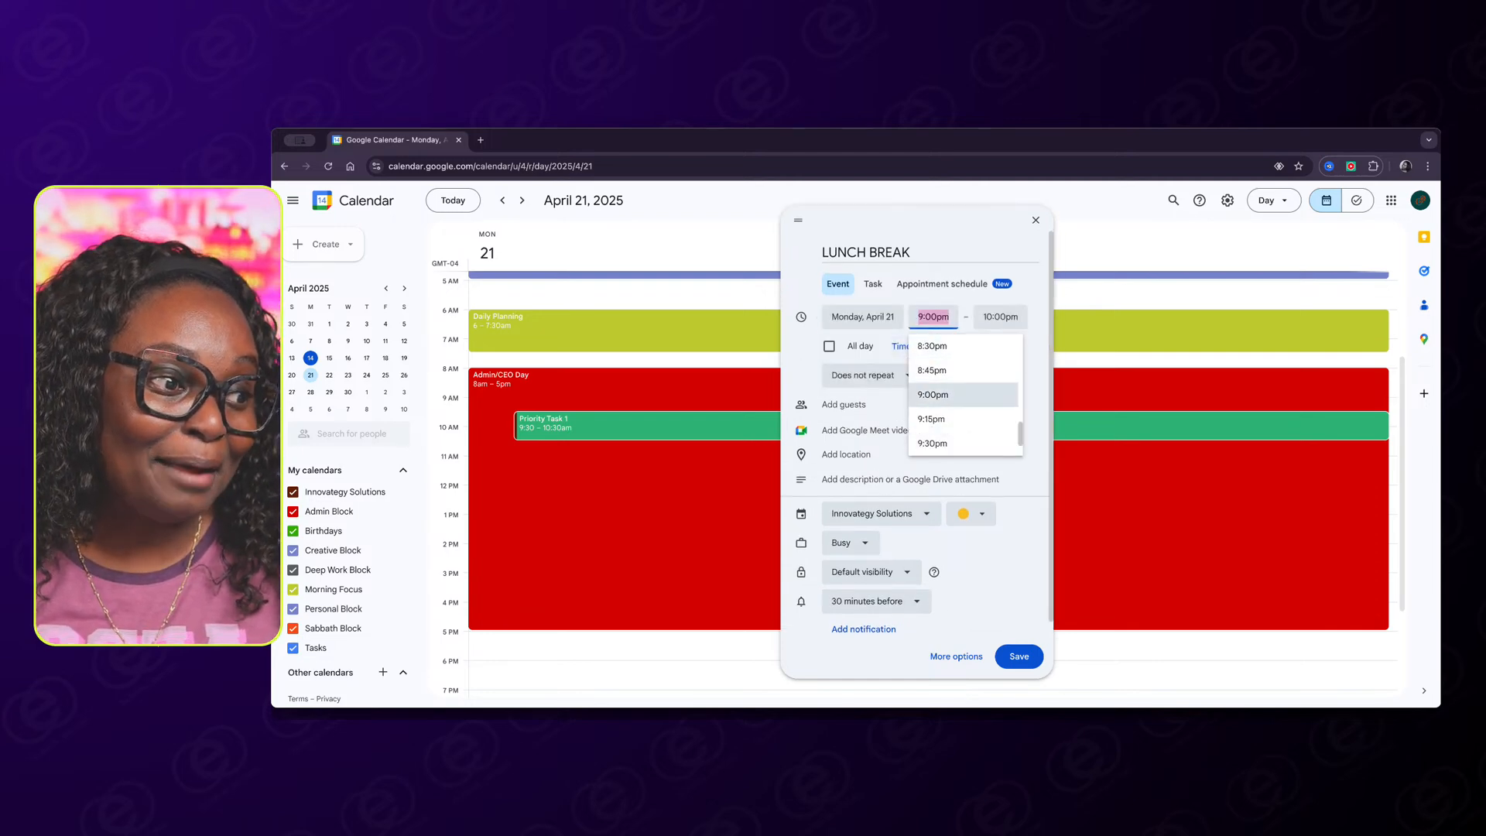
scroll(963, 395, "down", 3)
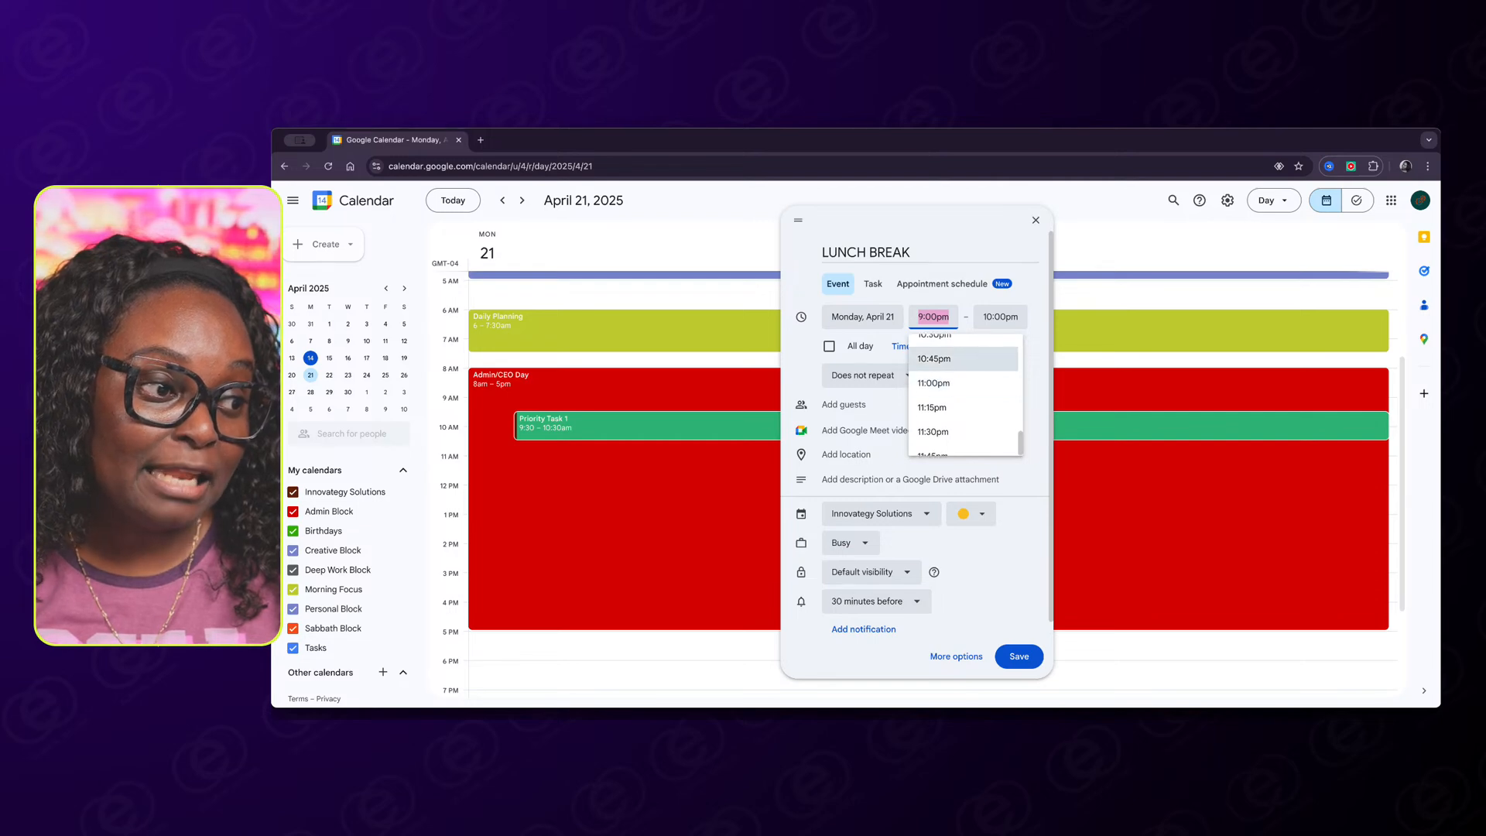
left_click(935, 346)
left_click(934, 317)
scroll(964, 374, "up", 1)
scroll(964, 394, "up", 8)
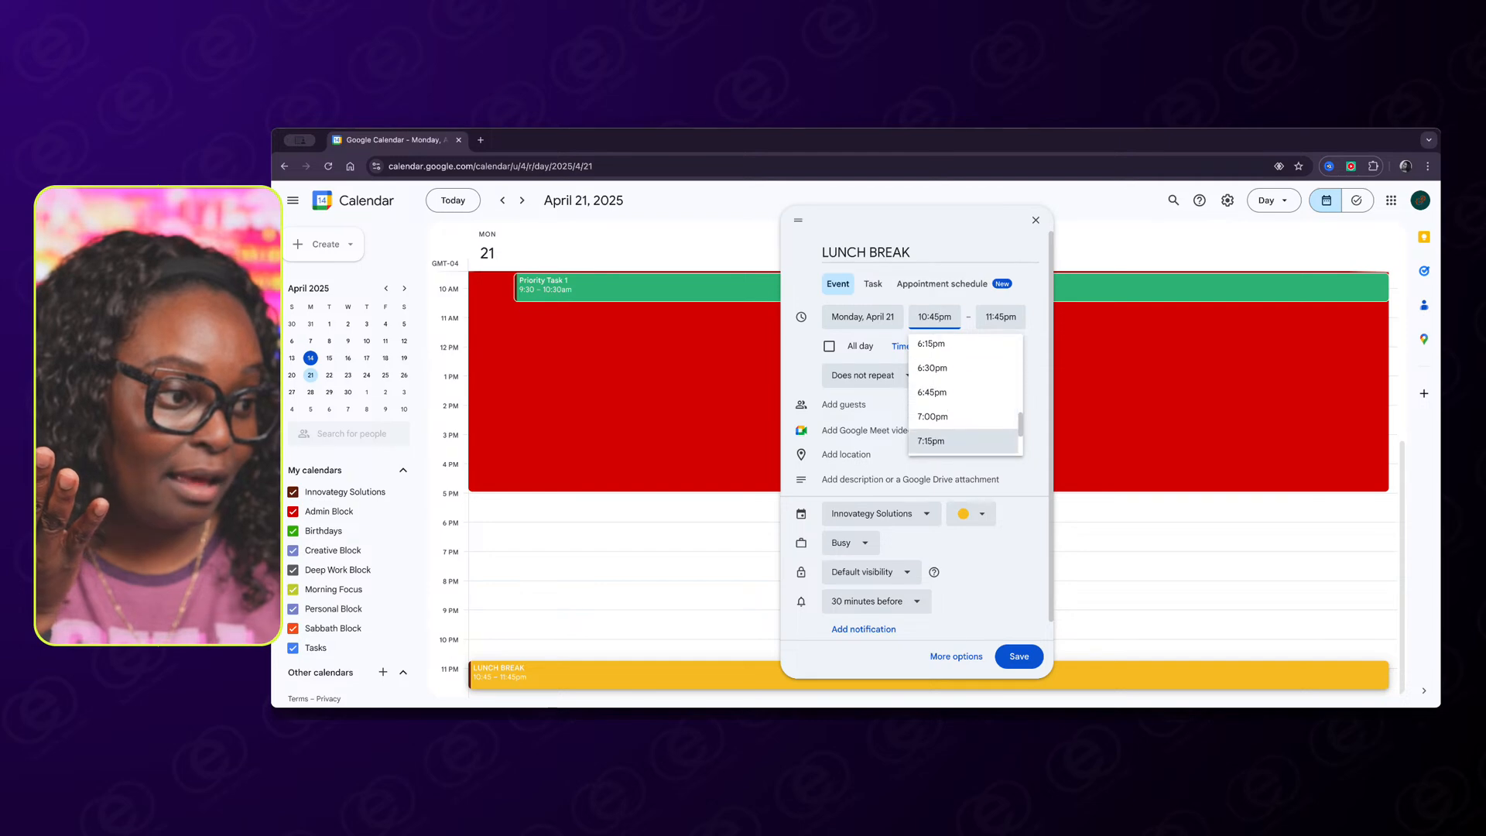
scroll(964, 395, "up", 4)
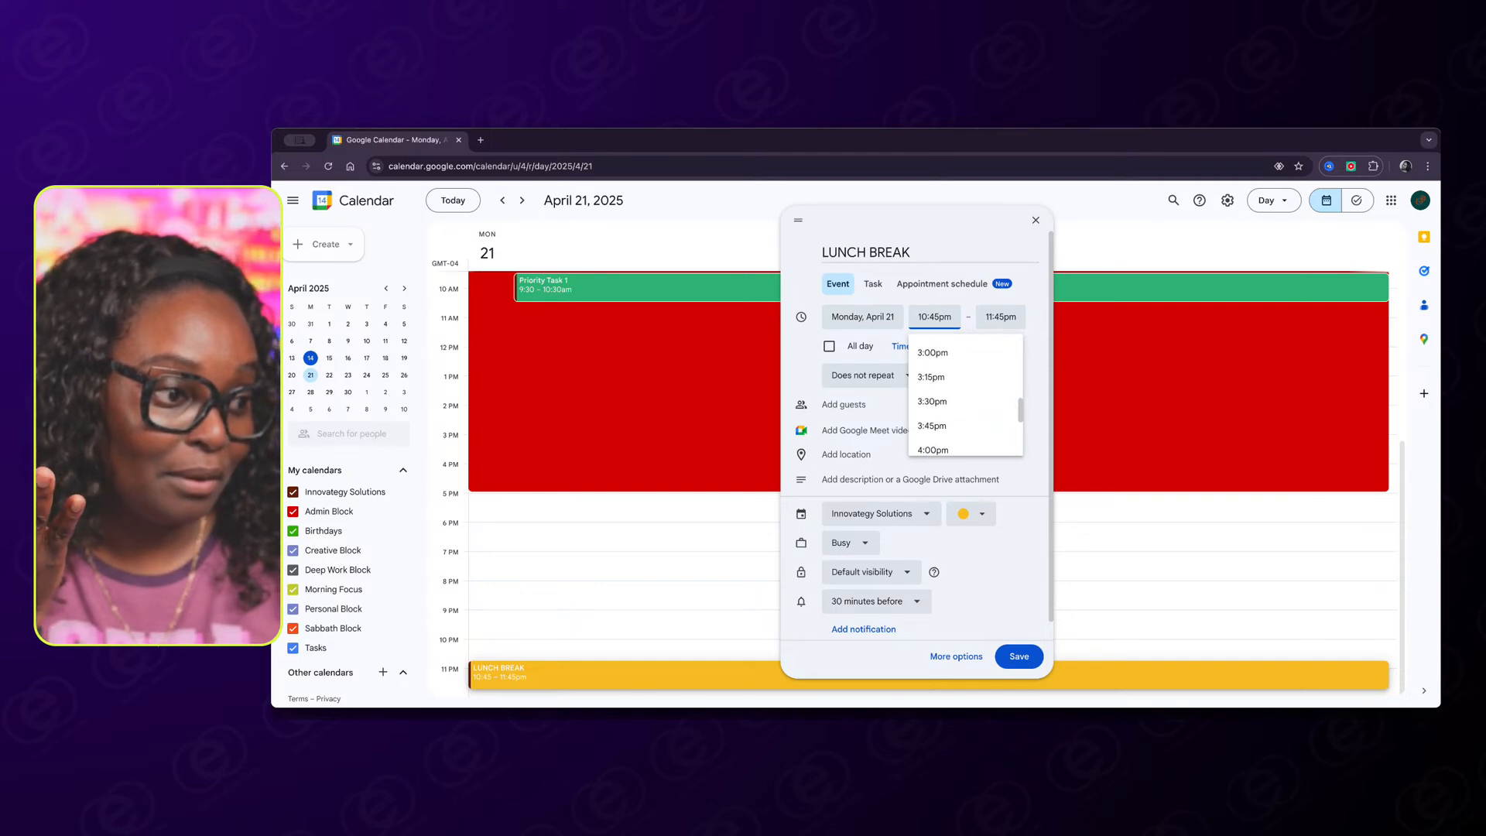
scroll(964, 395, "up", 3)
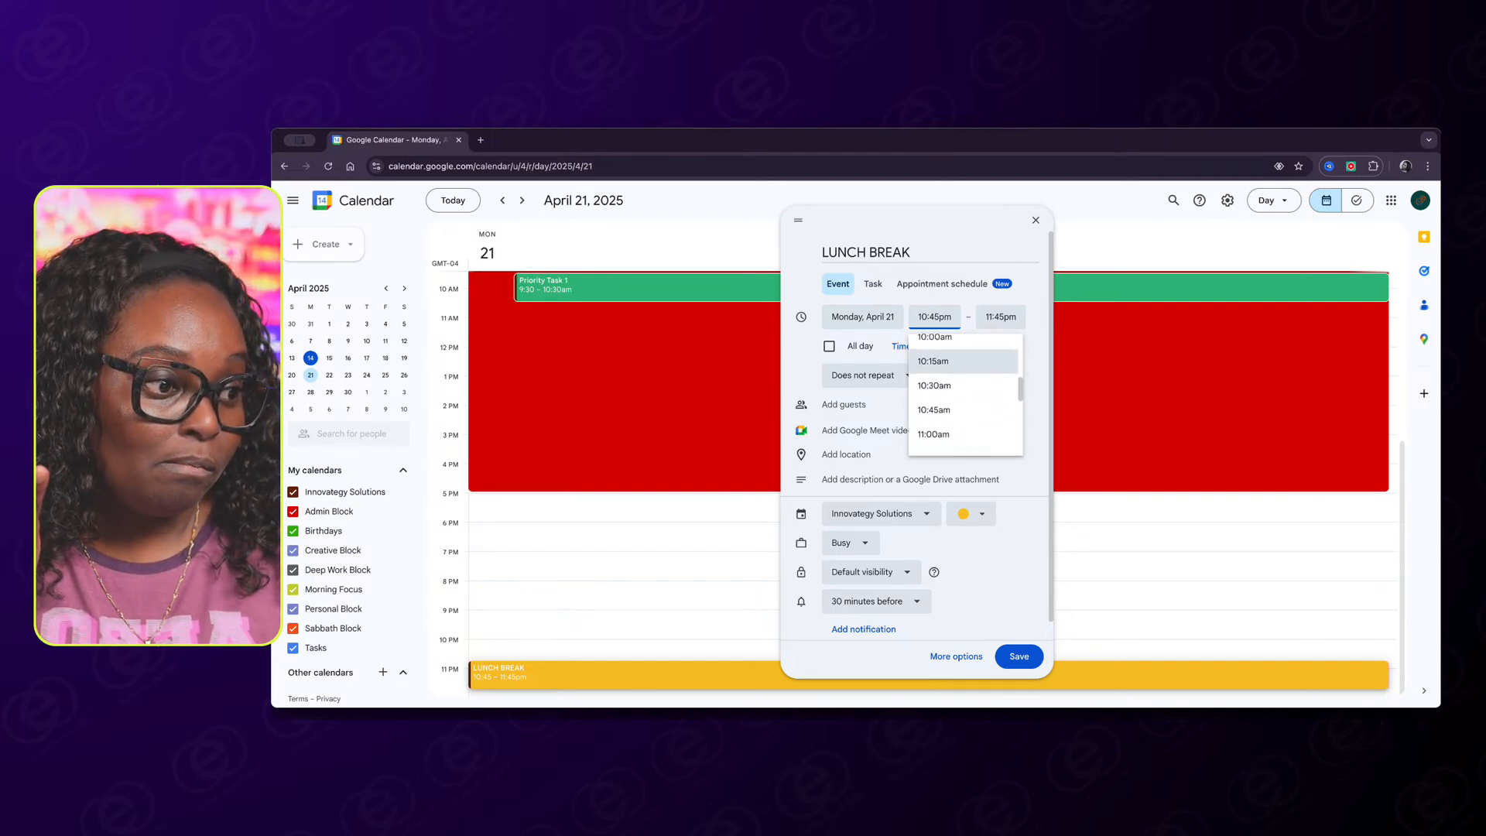
scroll(964, 394, "down", 1)
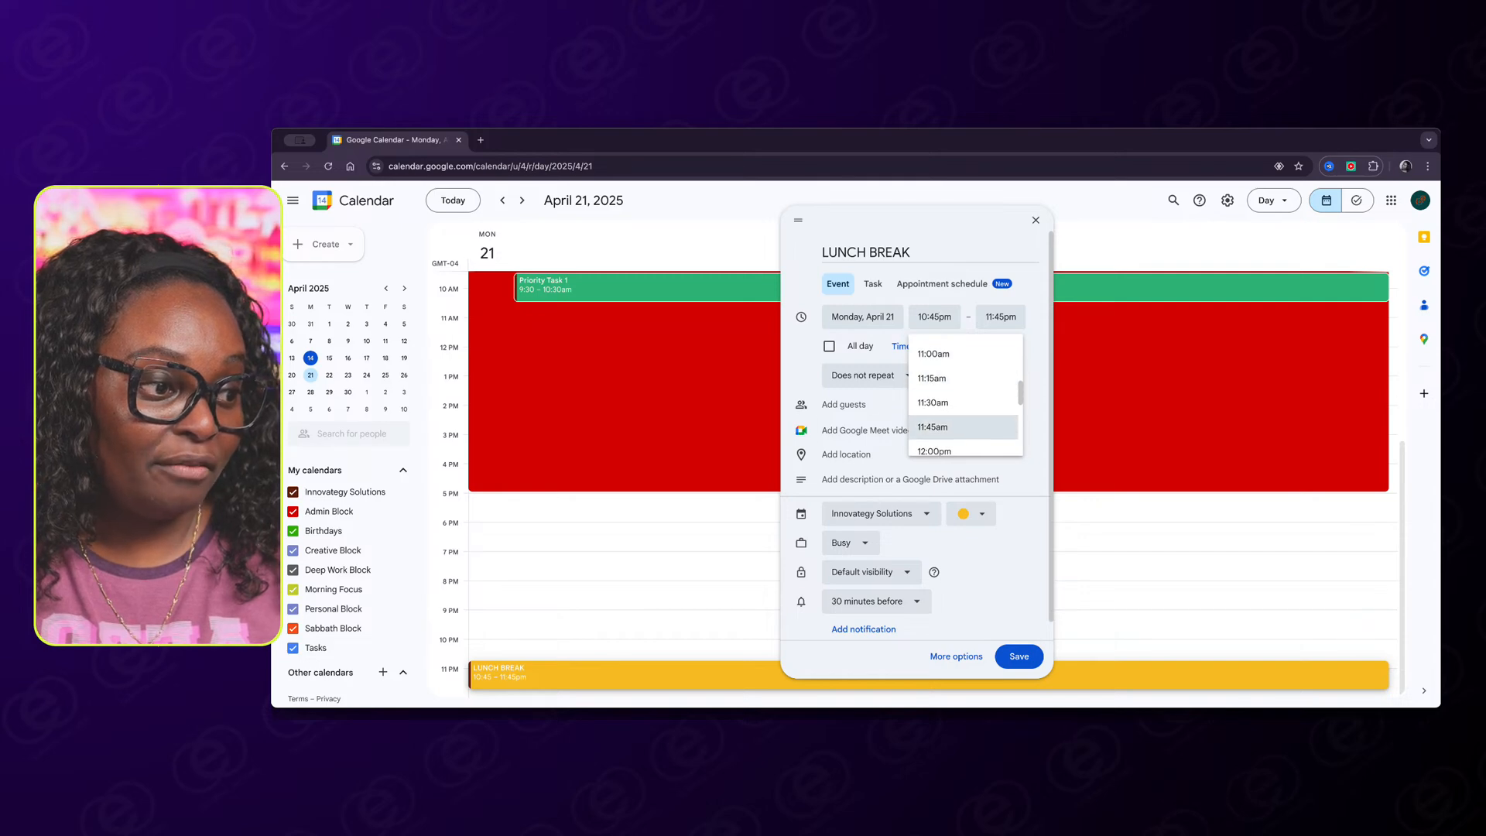
left_click(964, 428)
Set the LUNCH BREAK event's end time to 1:45pm and save it
left_click(999, 317)
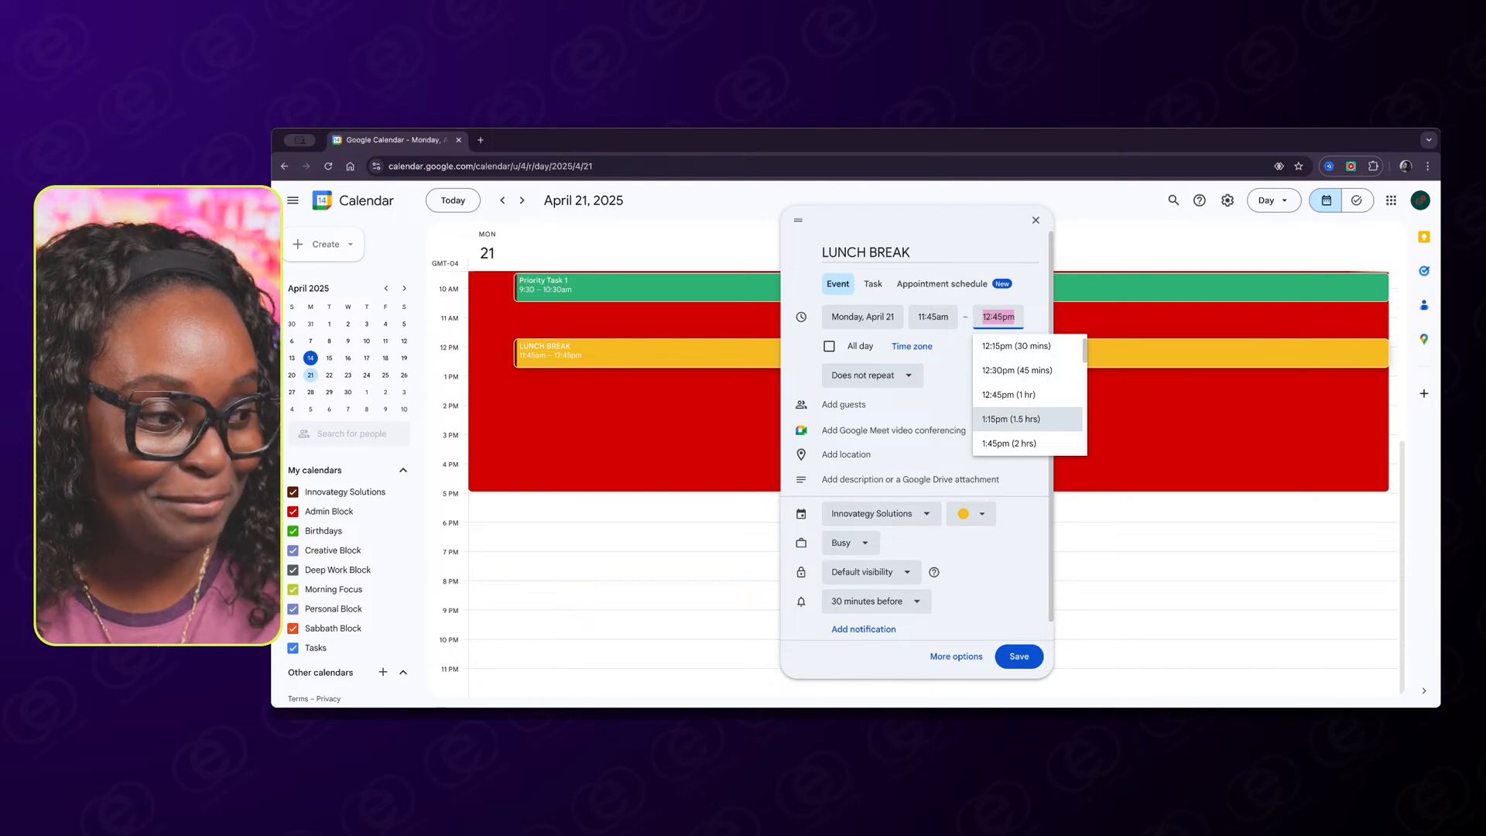
scroll(1011, 422, "down", 2)
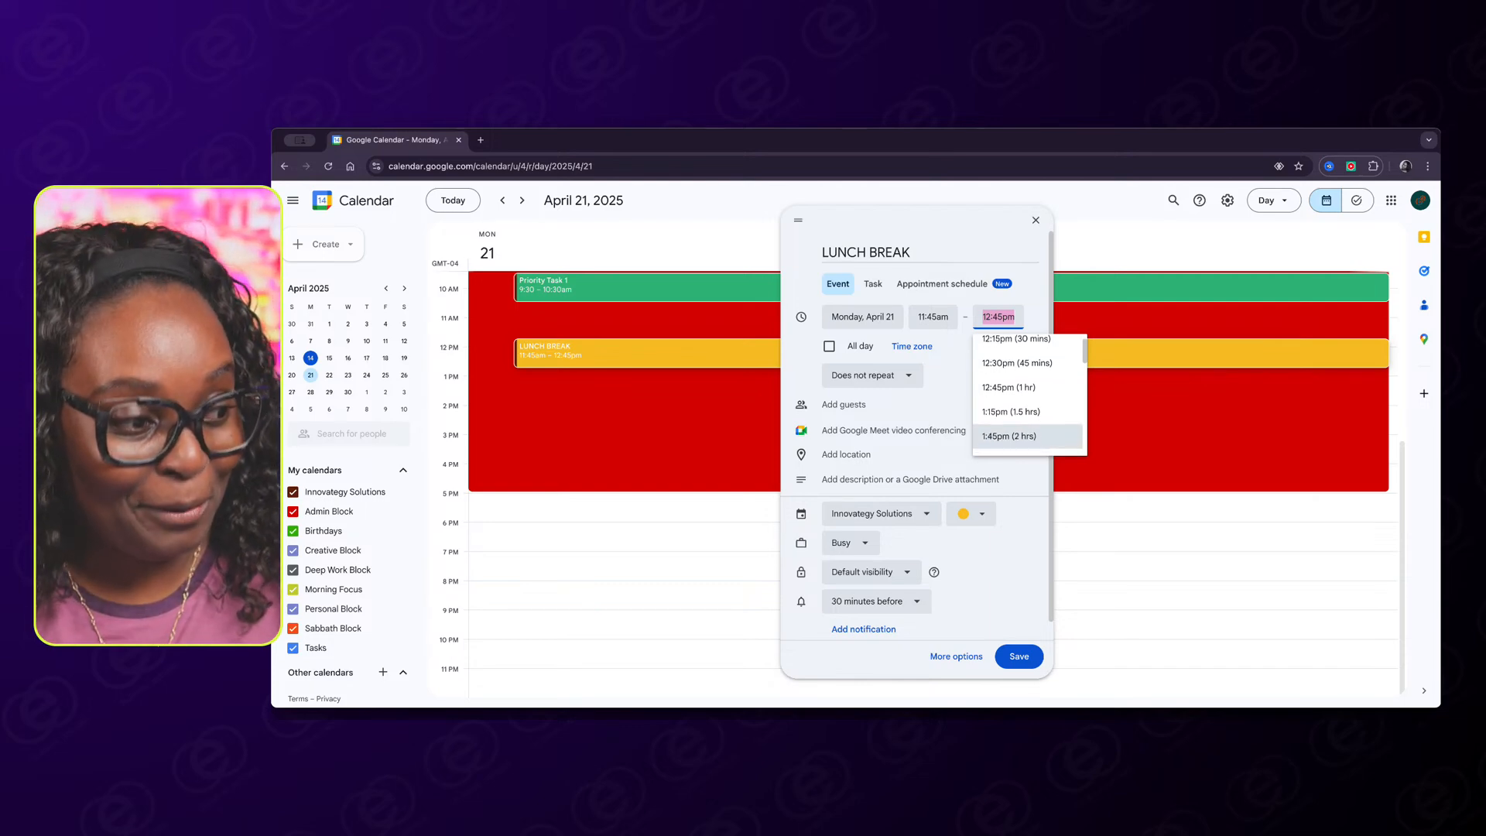
left_click(1011, 431)
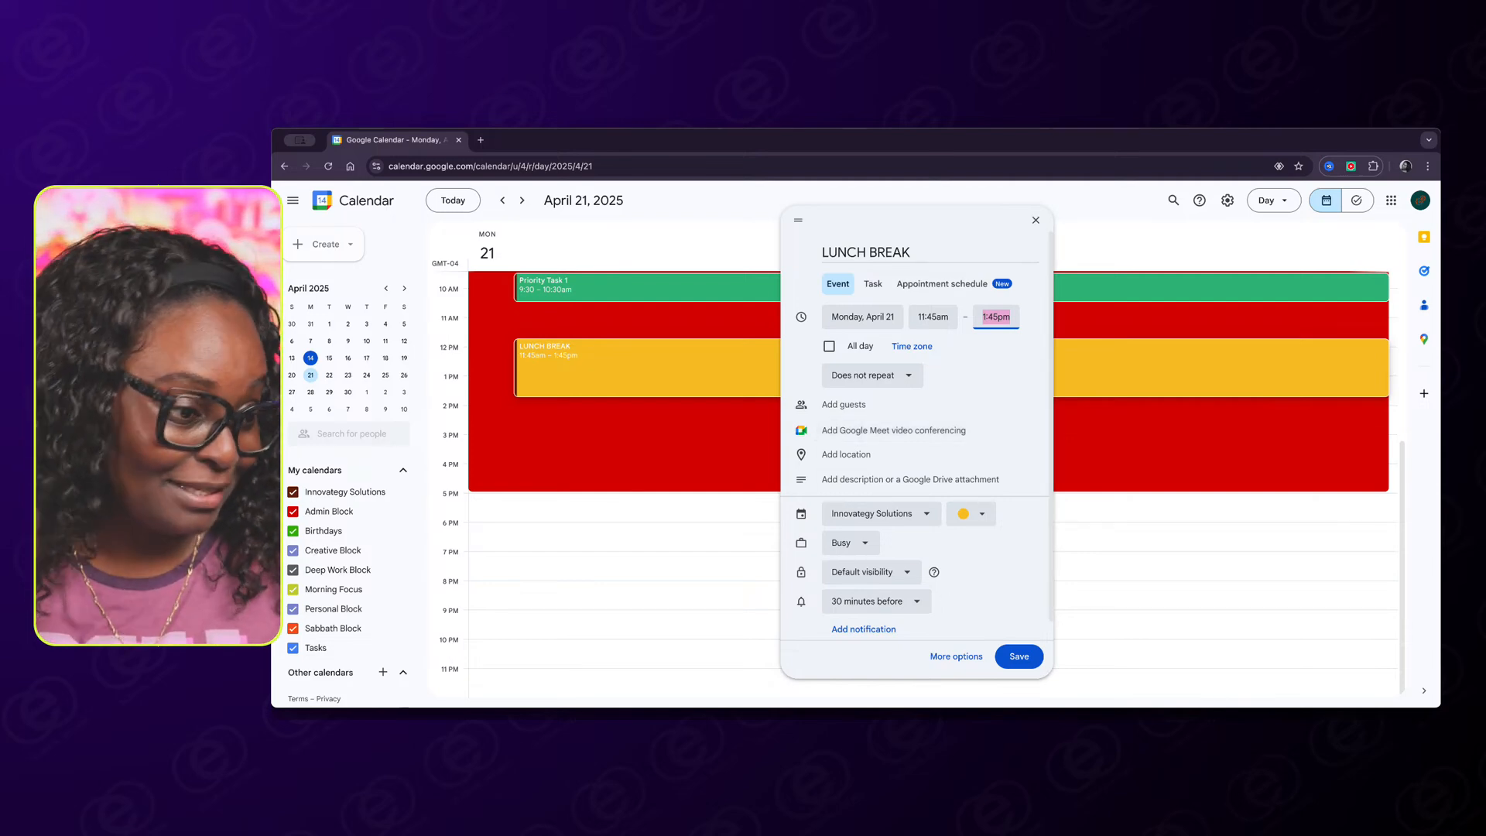
left_click(1019, 656)
scroll(933, 486, "up", 2)
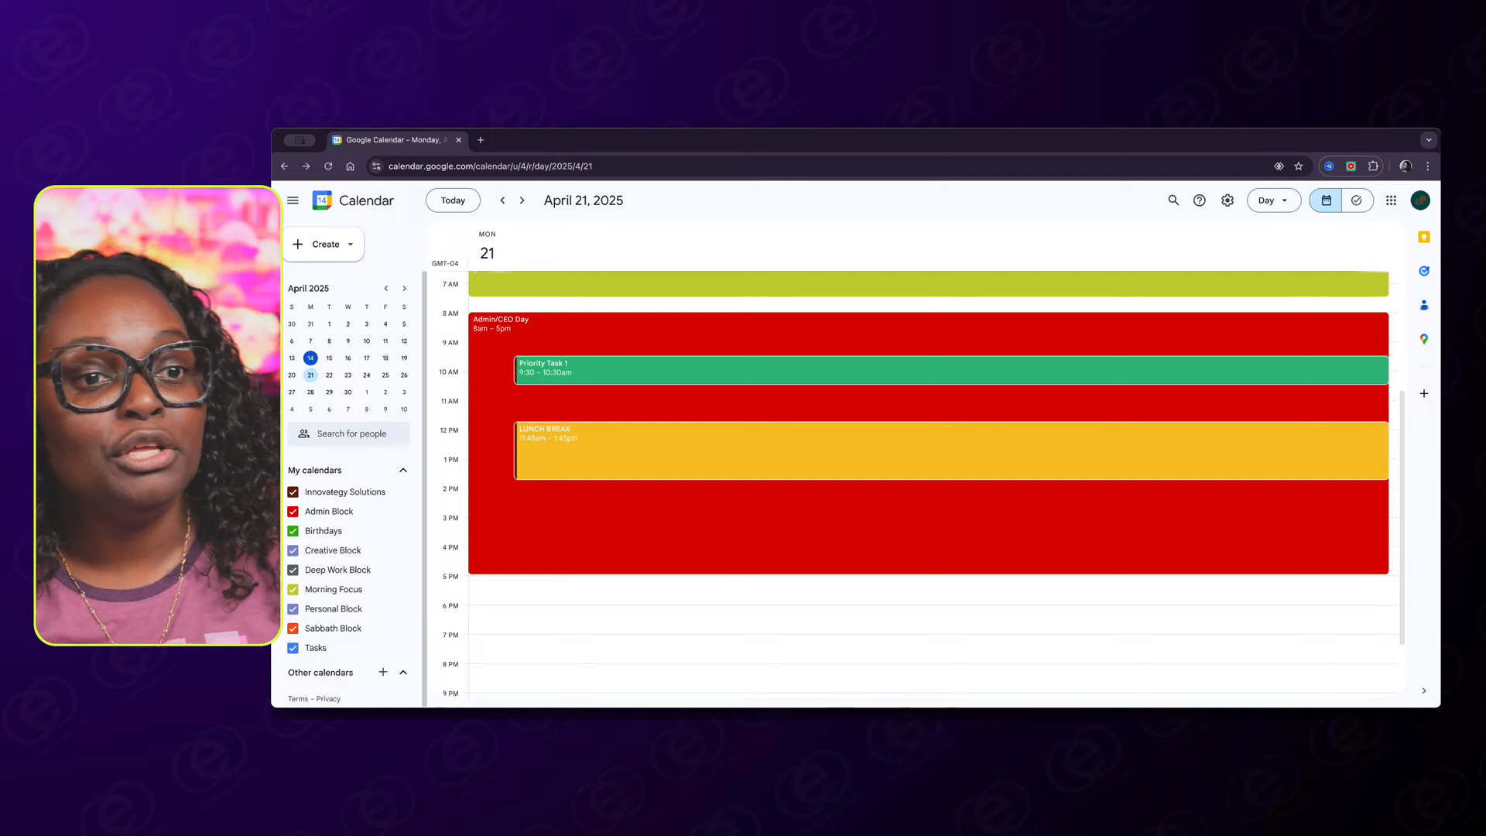
Start a new event on Monday, April 21 titled "Priority Task 2"
left_click(350, 244)
left_click(301, 280)
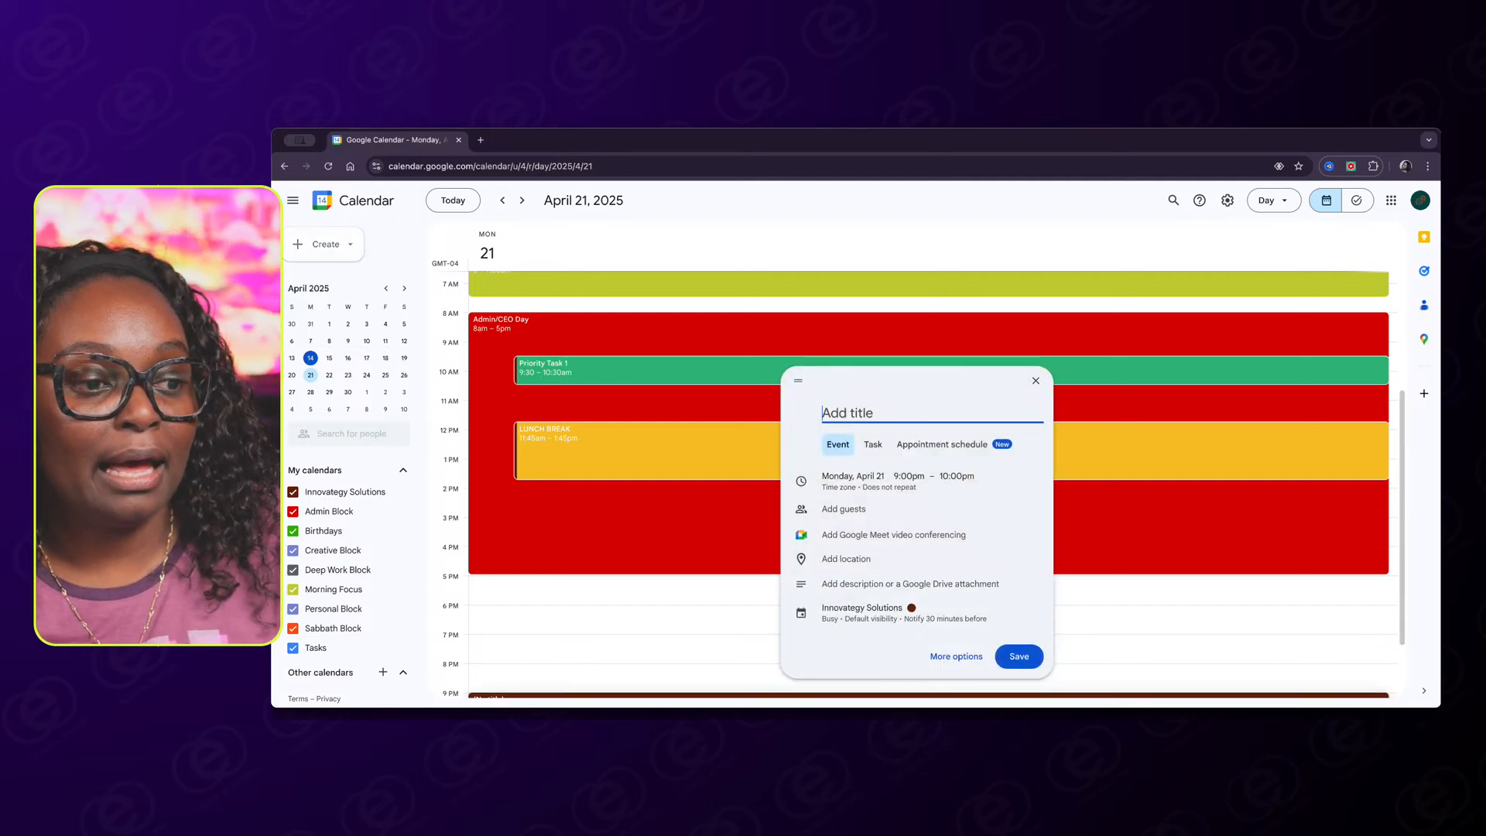
type("Prior")
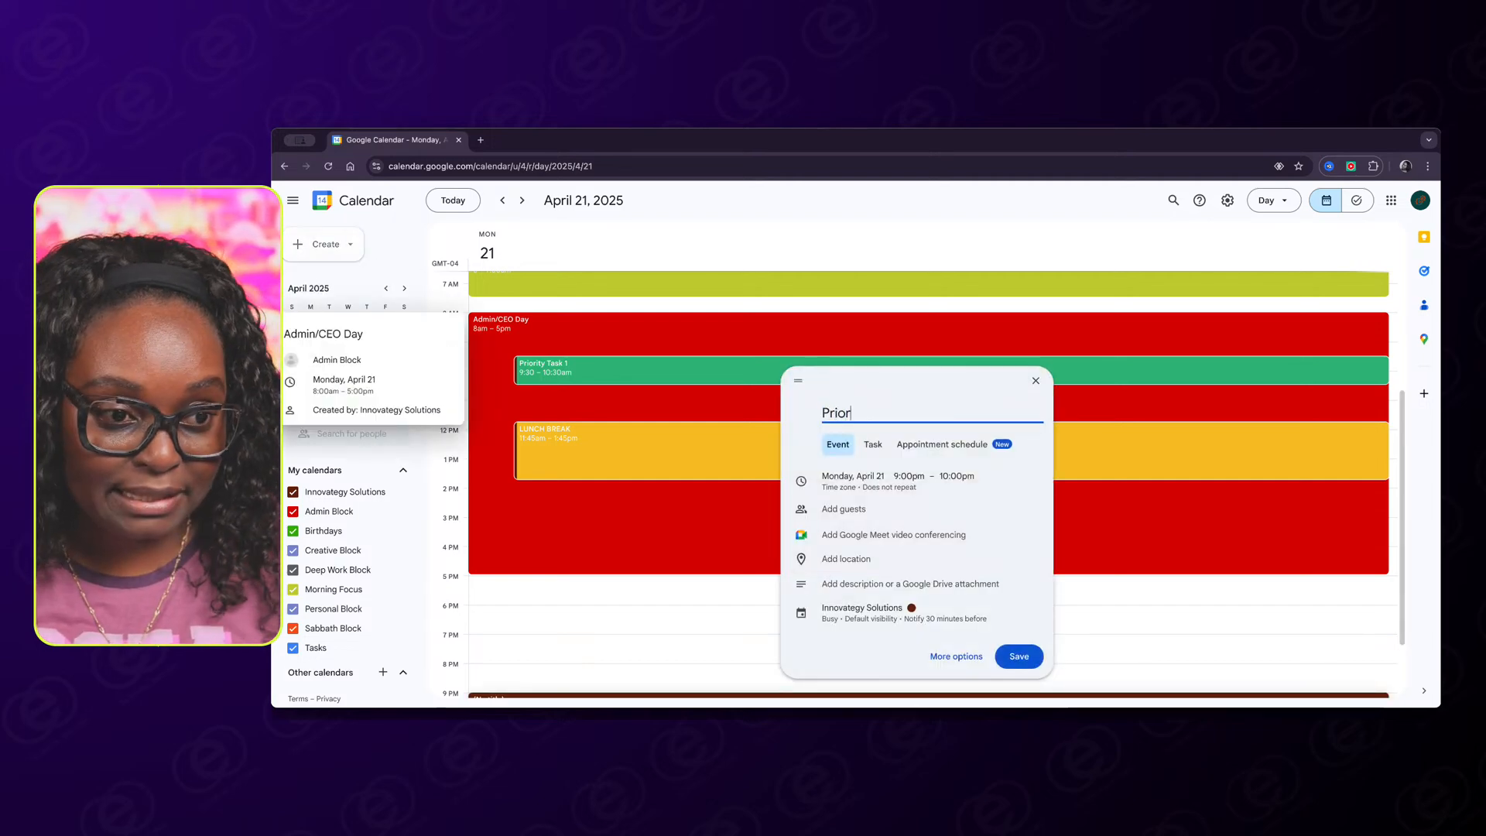
type("ity Task 2")
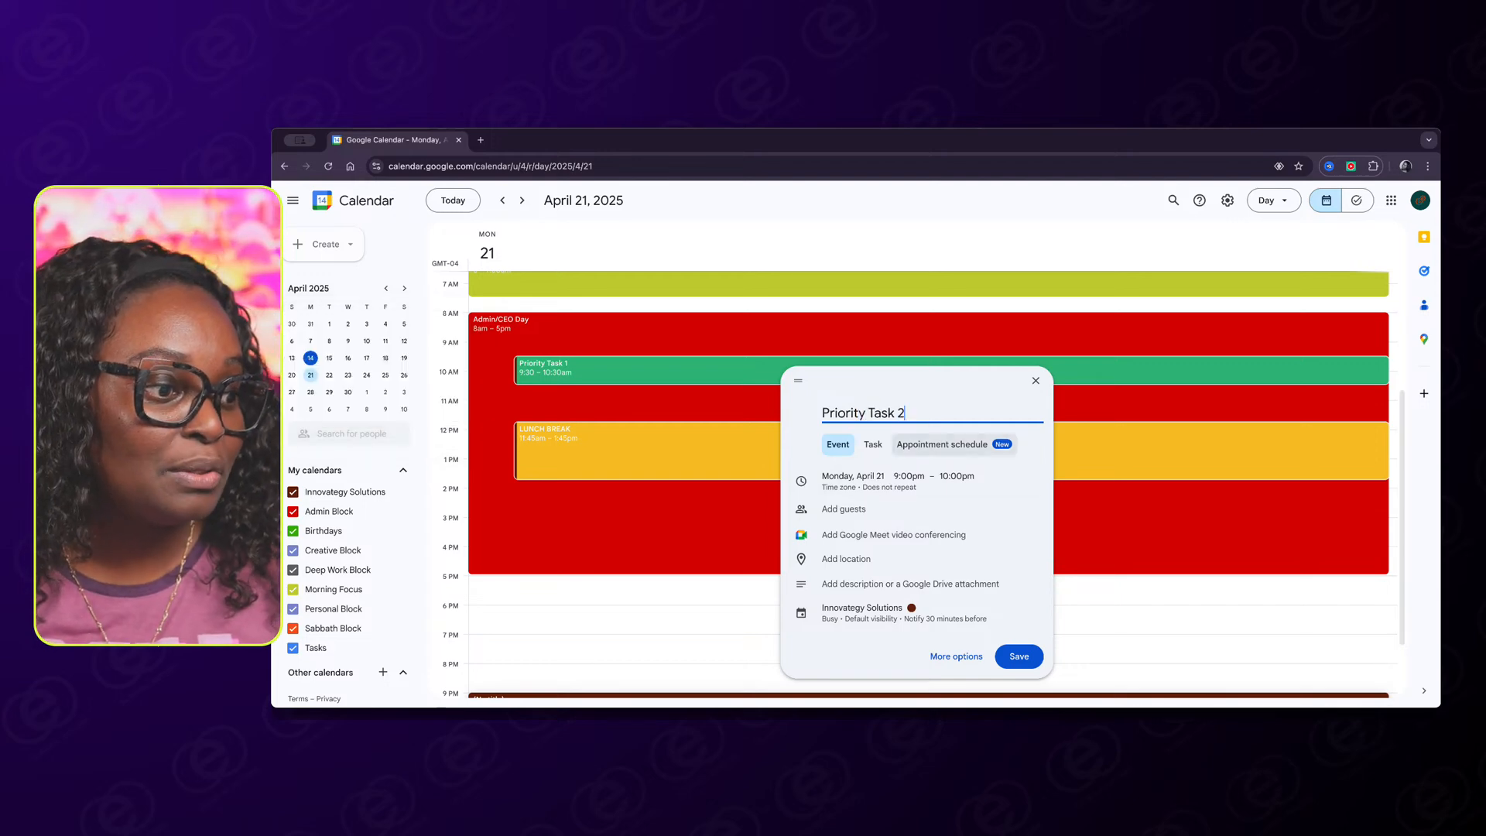
Set the Priority Task 2 event's start time to 2:15pm
left_click(908, 477)
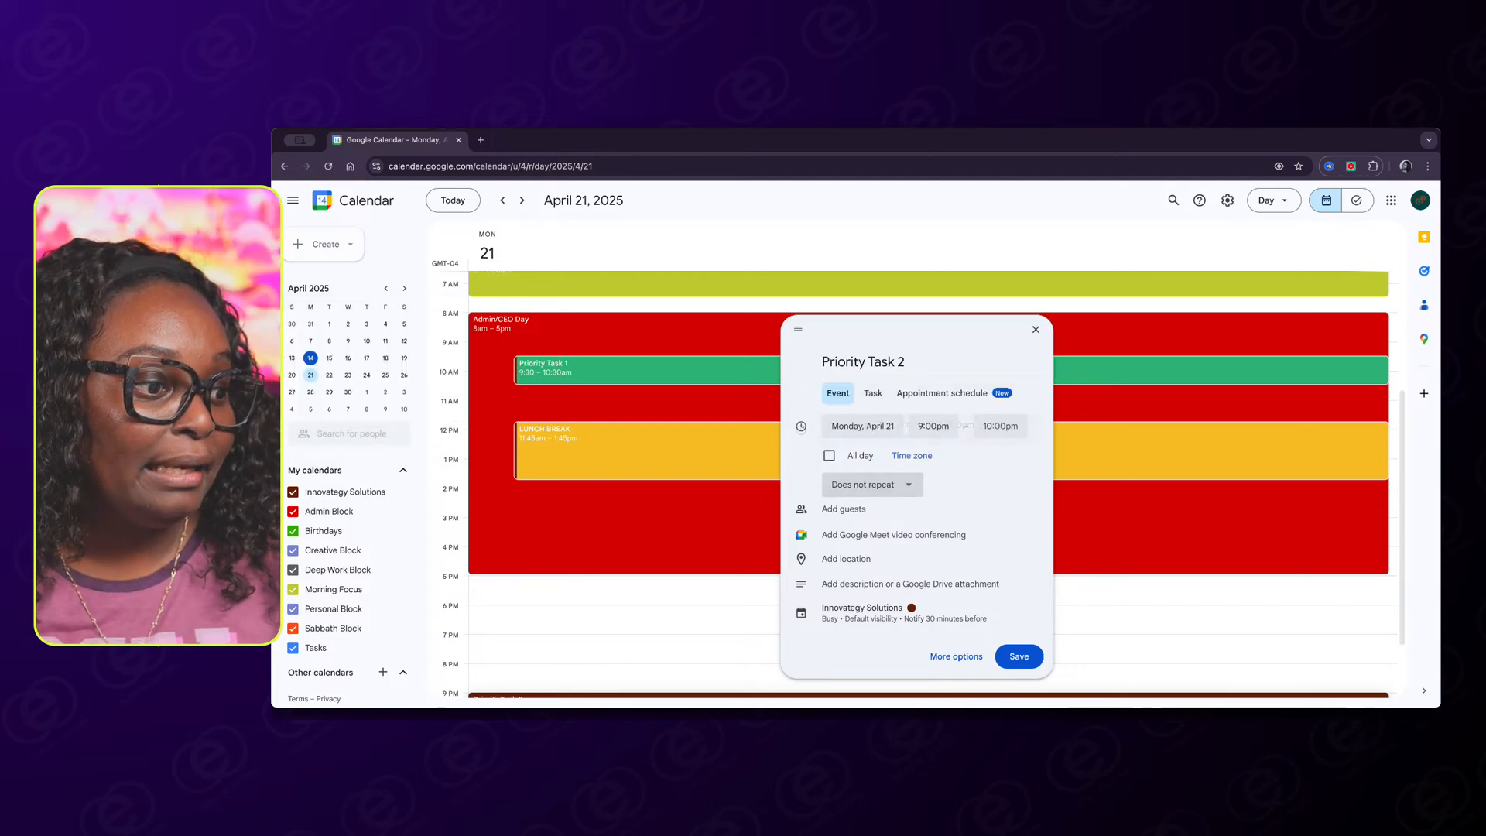
scroll(965, 500, "up", 15)
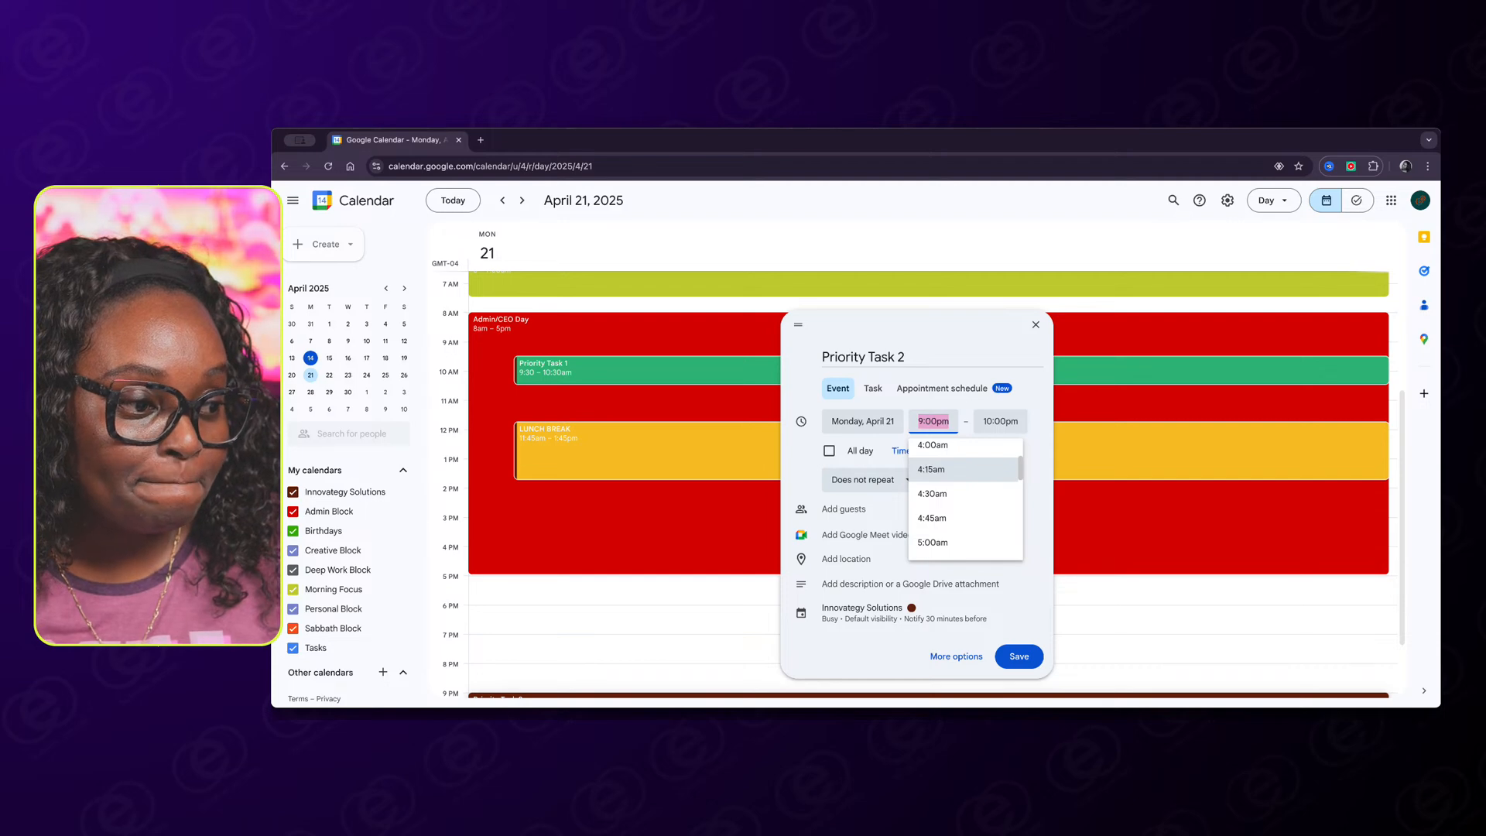
scroll(965, 488, "down", 2)
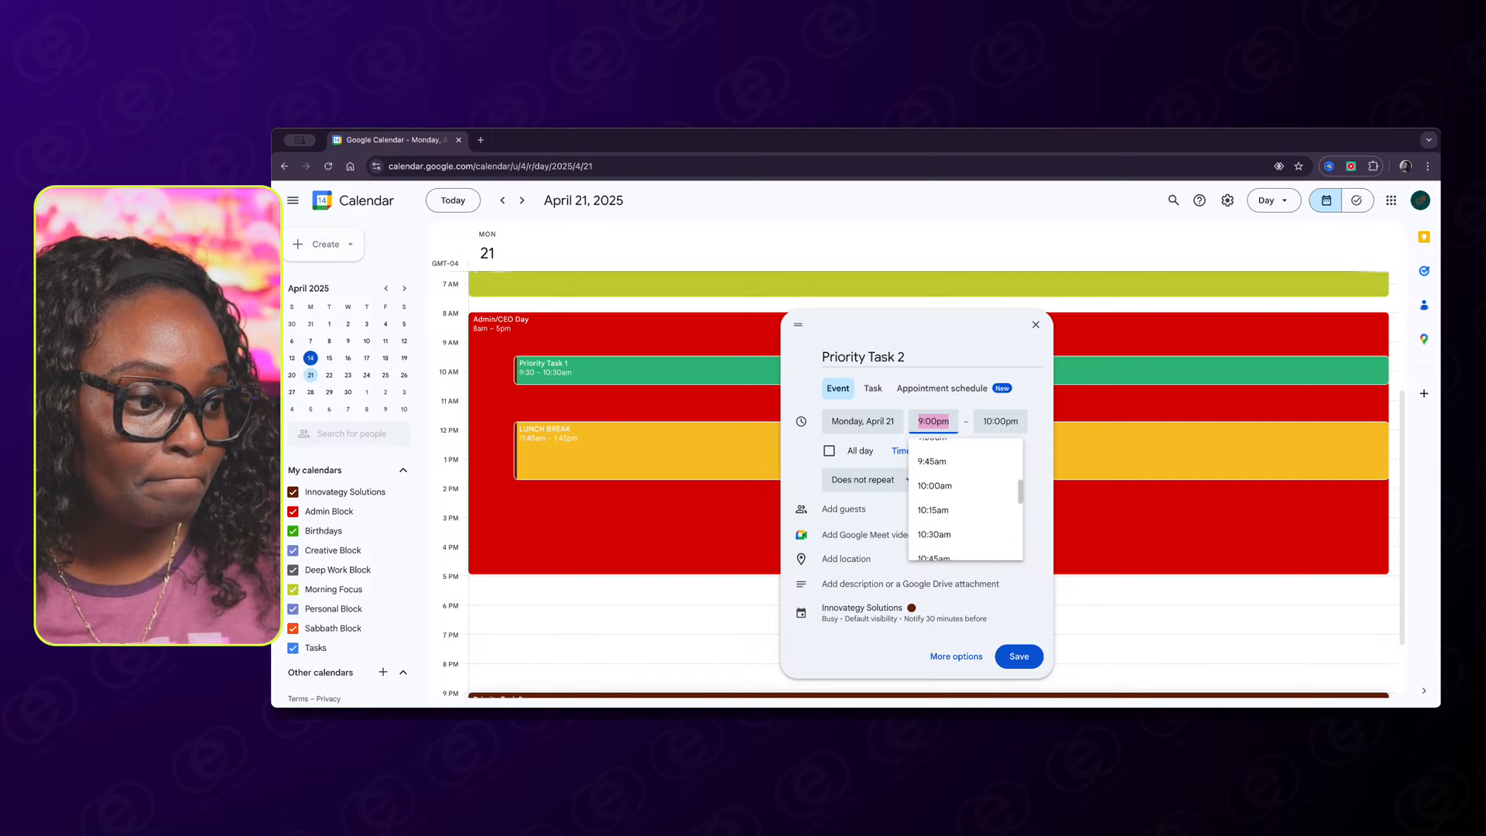
scroll(965, 468, "down", 2)
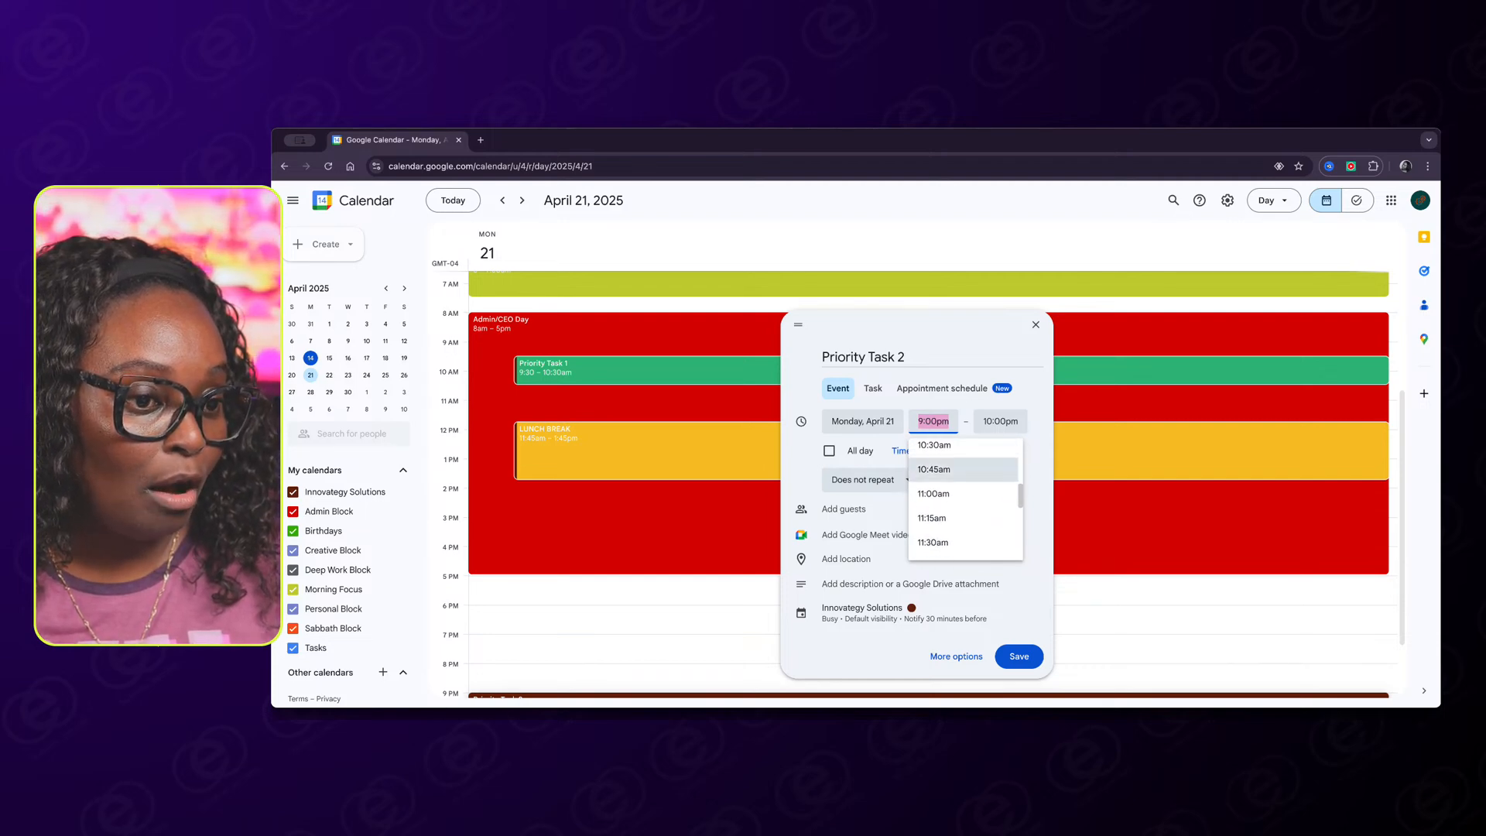
scroll(965, 464, "down", 5)
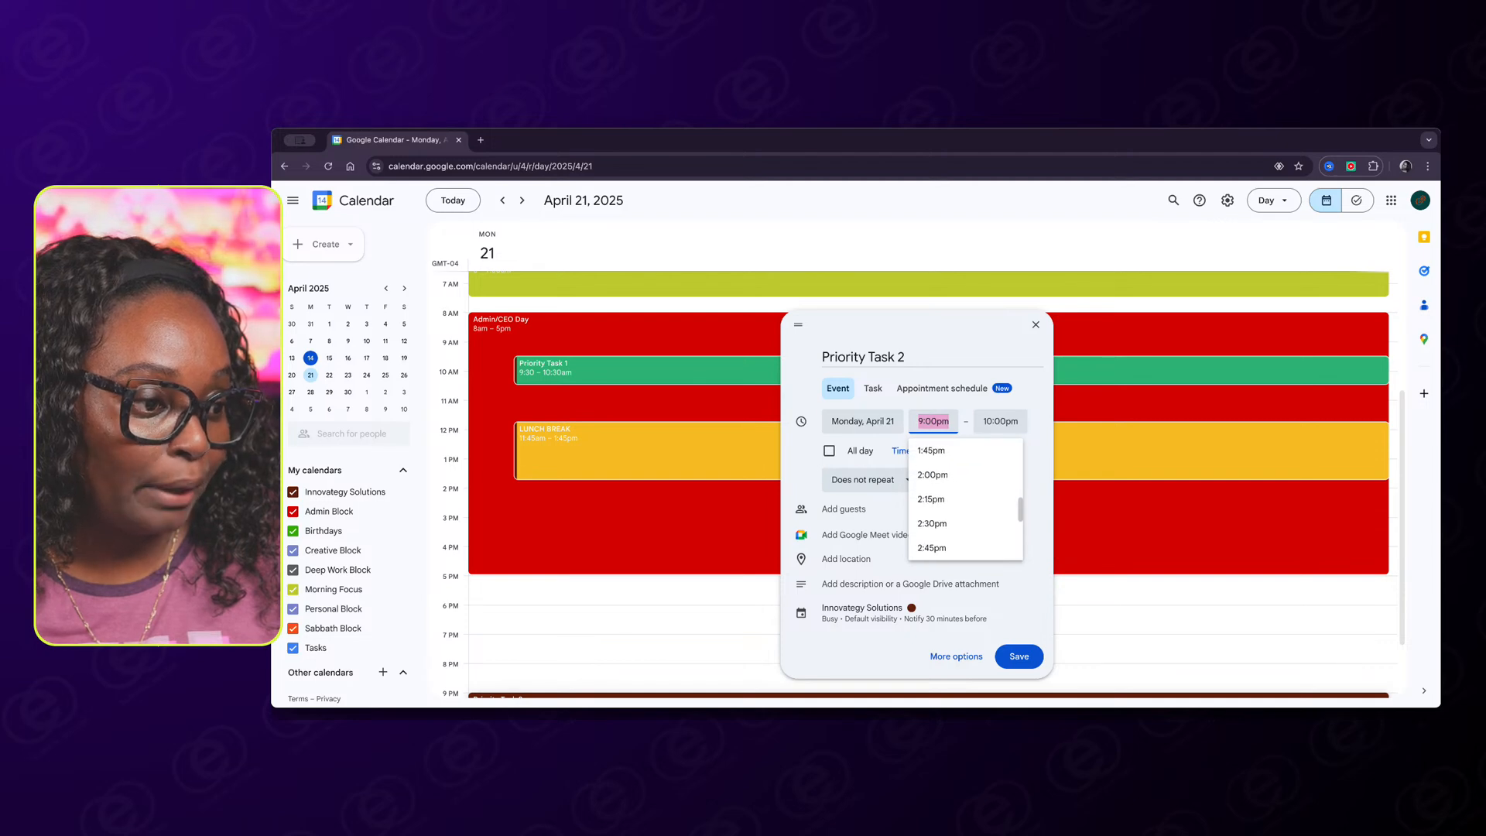
left_click(965, 453)
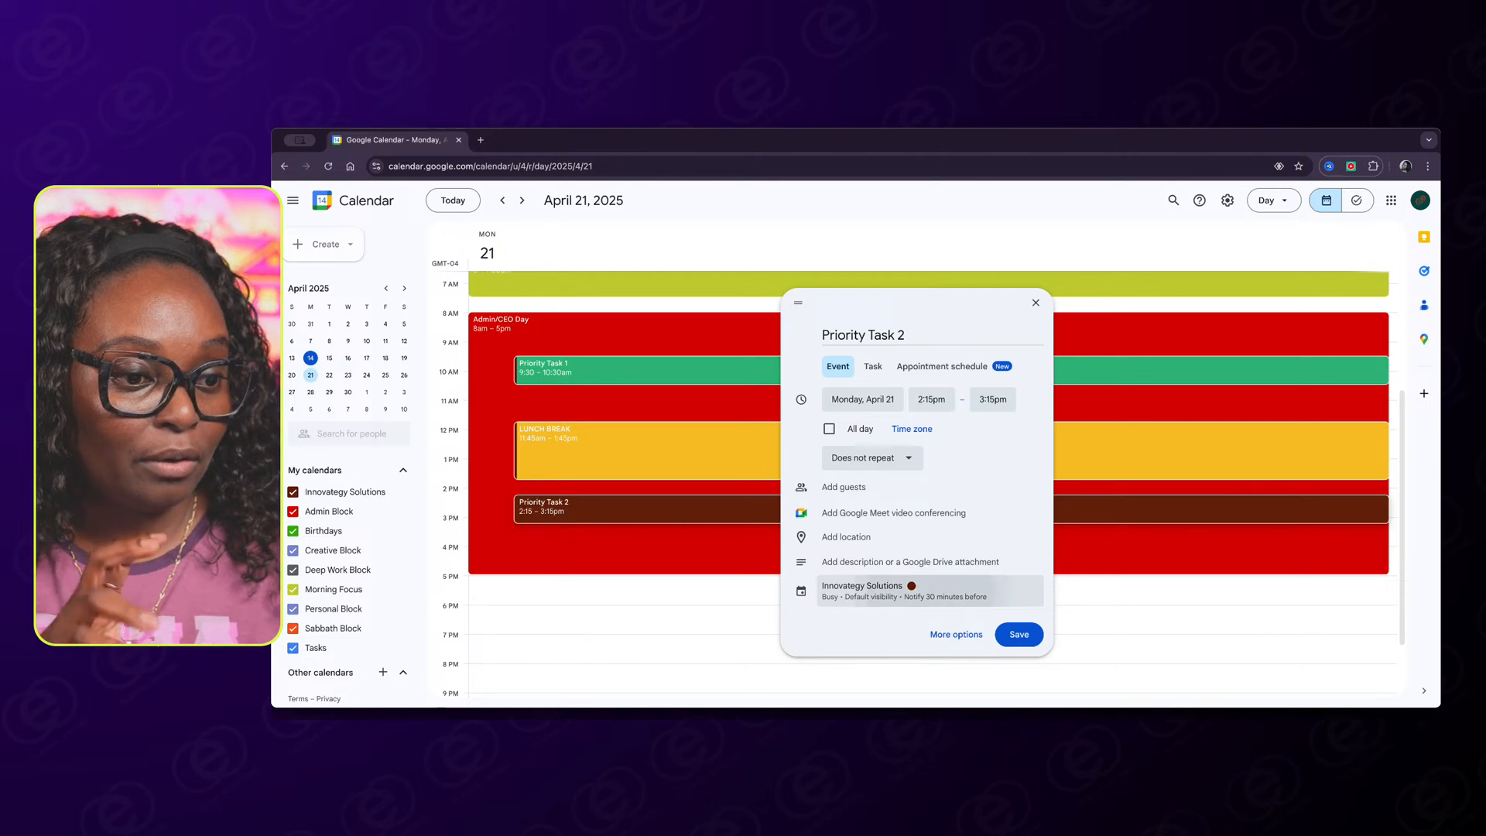
Color the Priority Task 2 event Sage and save it
left_click(890, 591)
left_click(966, 494)
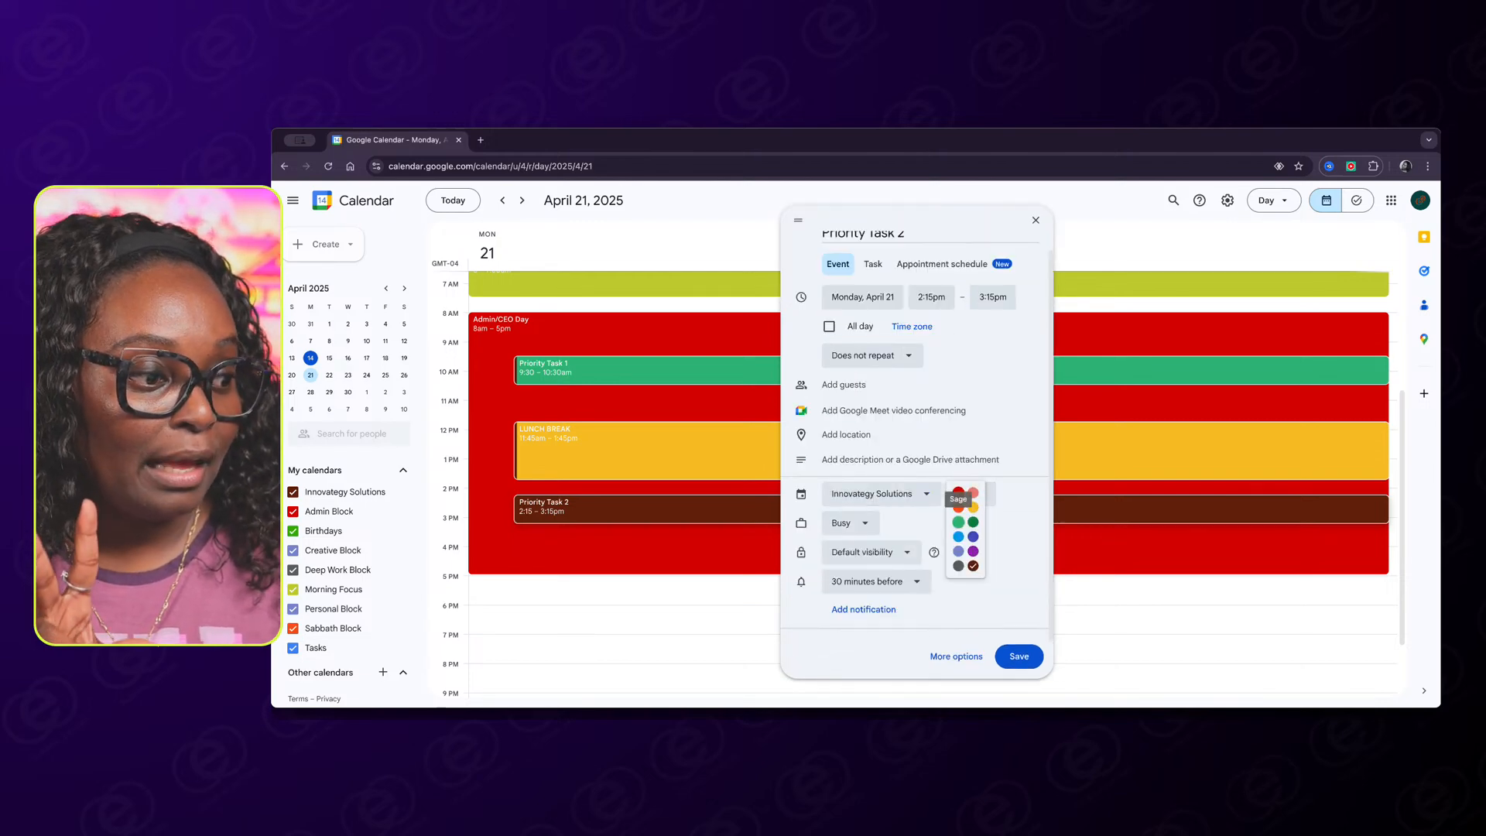
left_click(958, 522)
left_click(1020, 657)
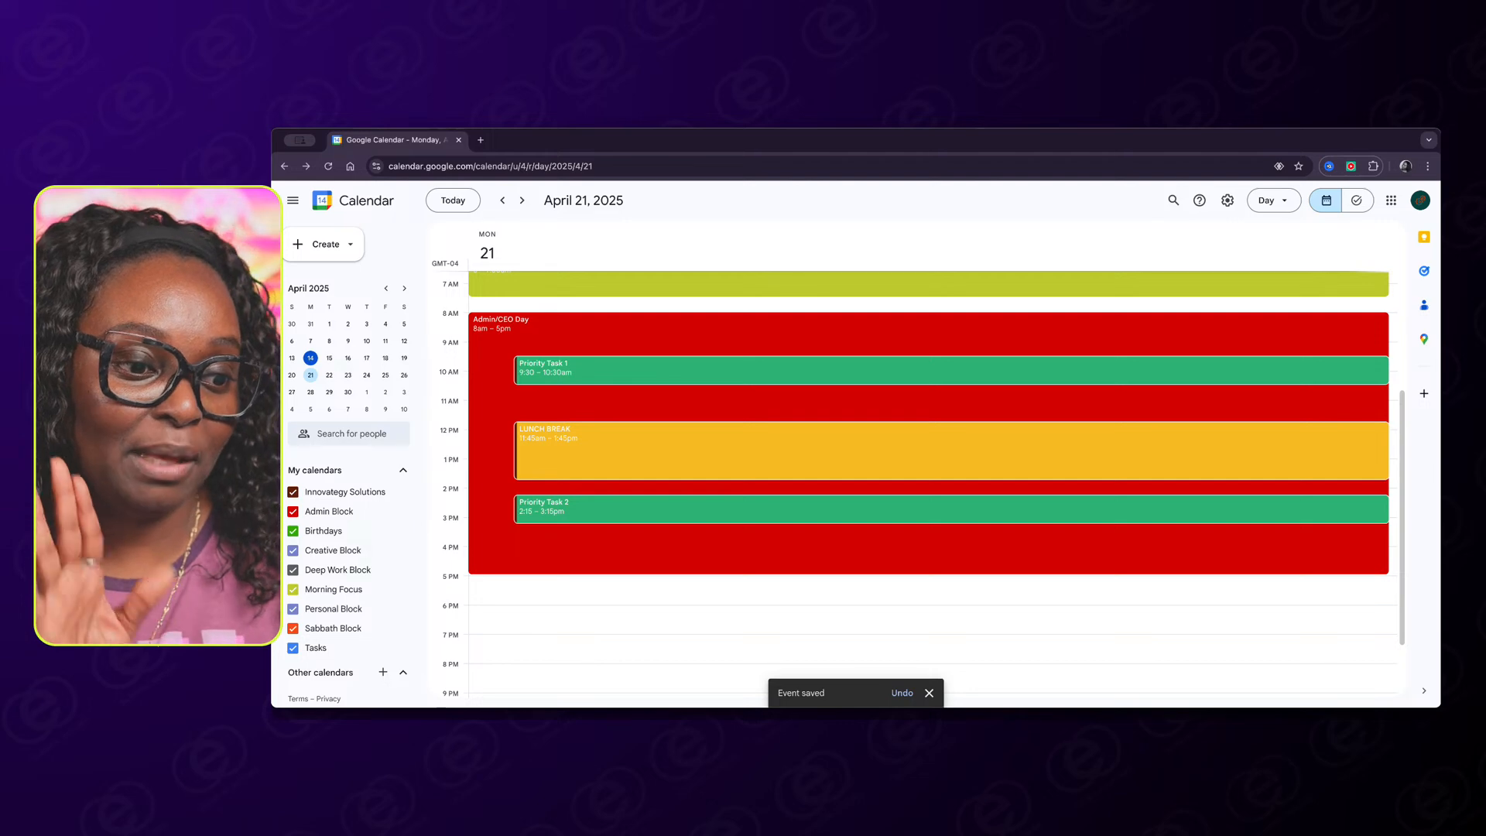
scroll(929, 483, "down", 1)
scroll(929, 483, "up", 1)
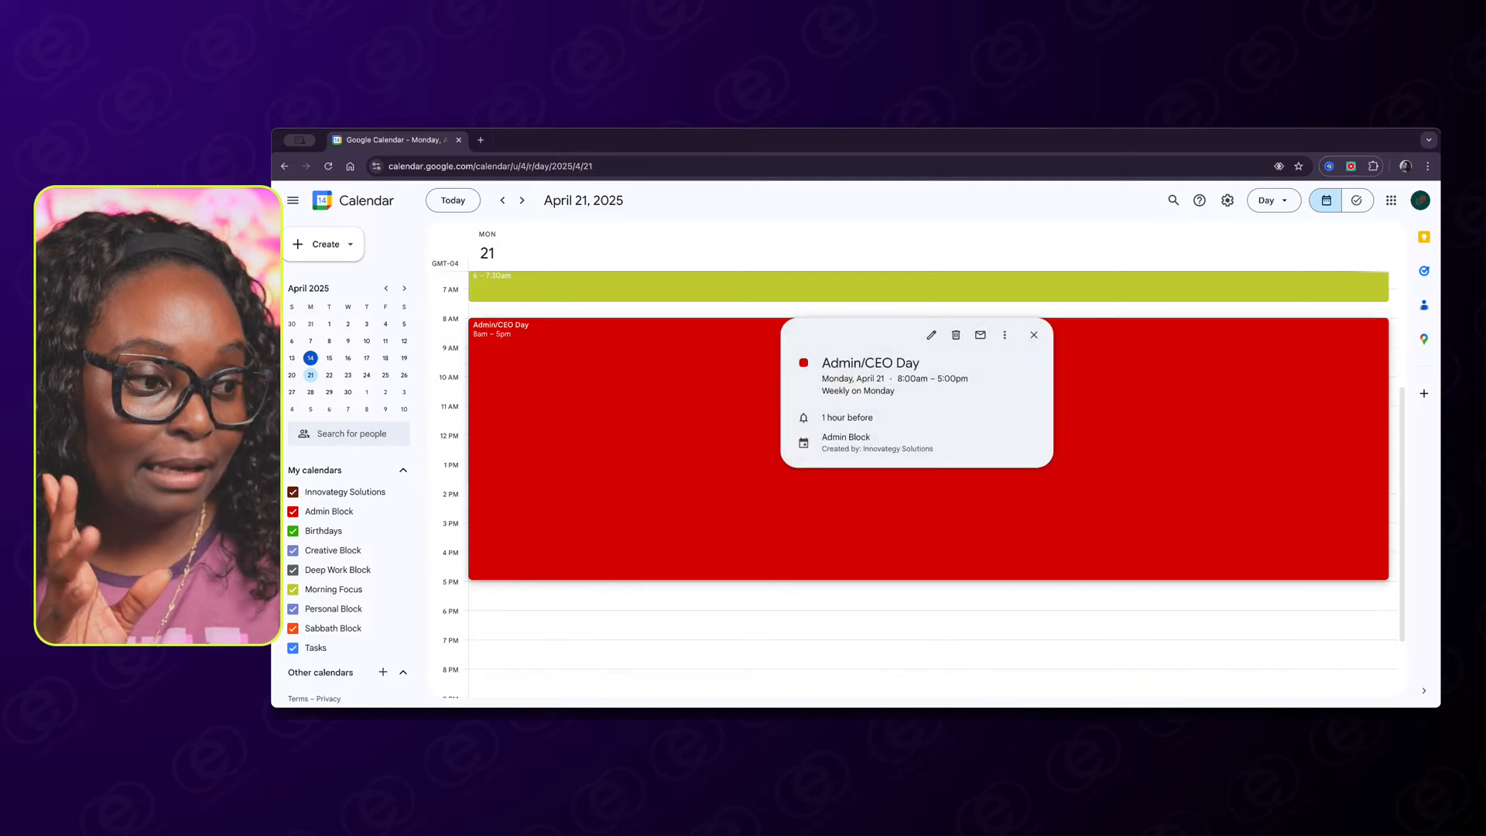
key("Escape")
Start another new event on Monday, April 21 titled "Priority Task 3"
left_click(350, 244)
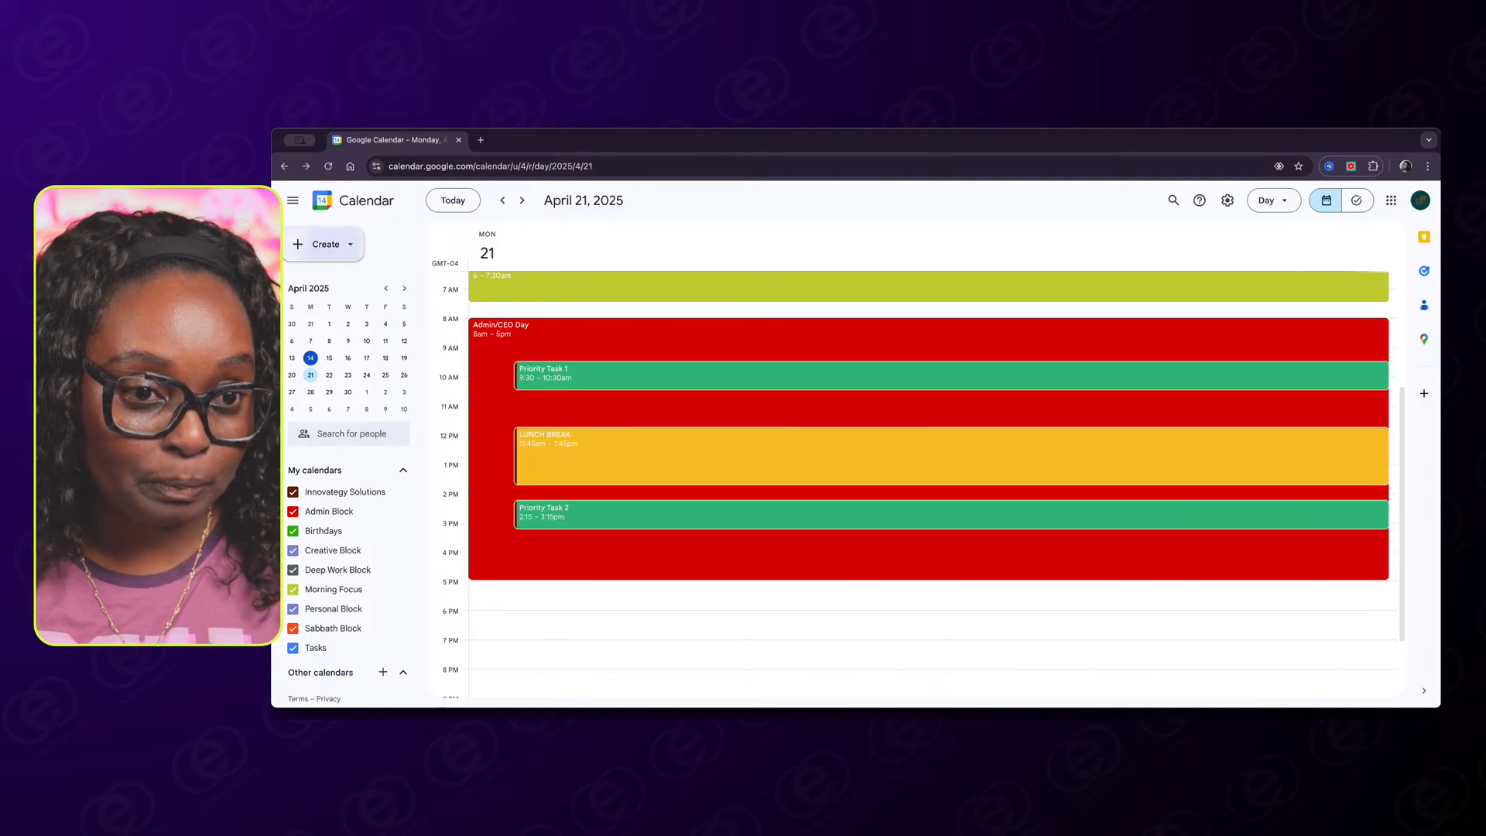
left_click(309, 281)
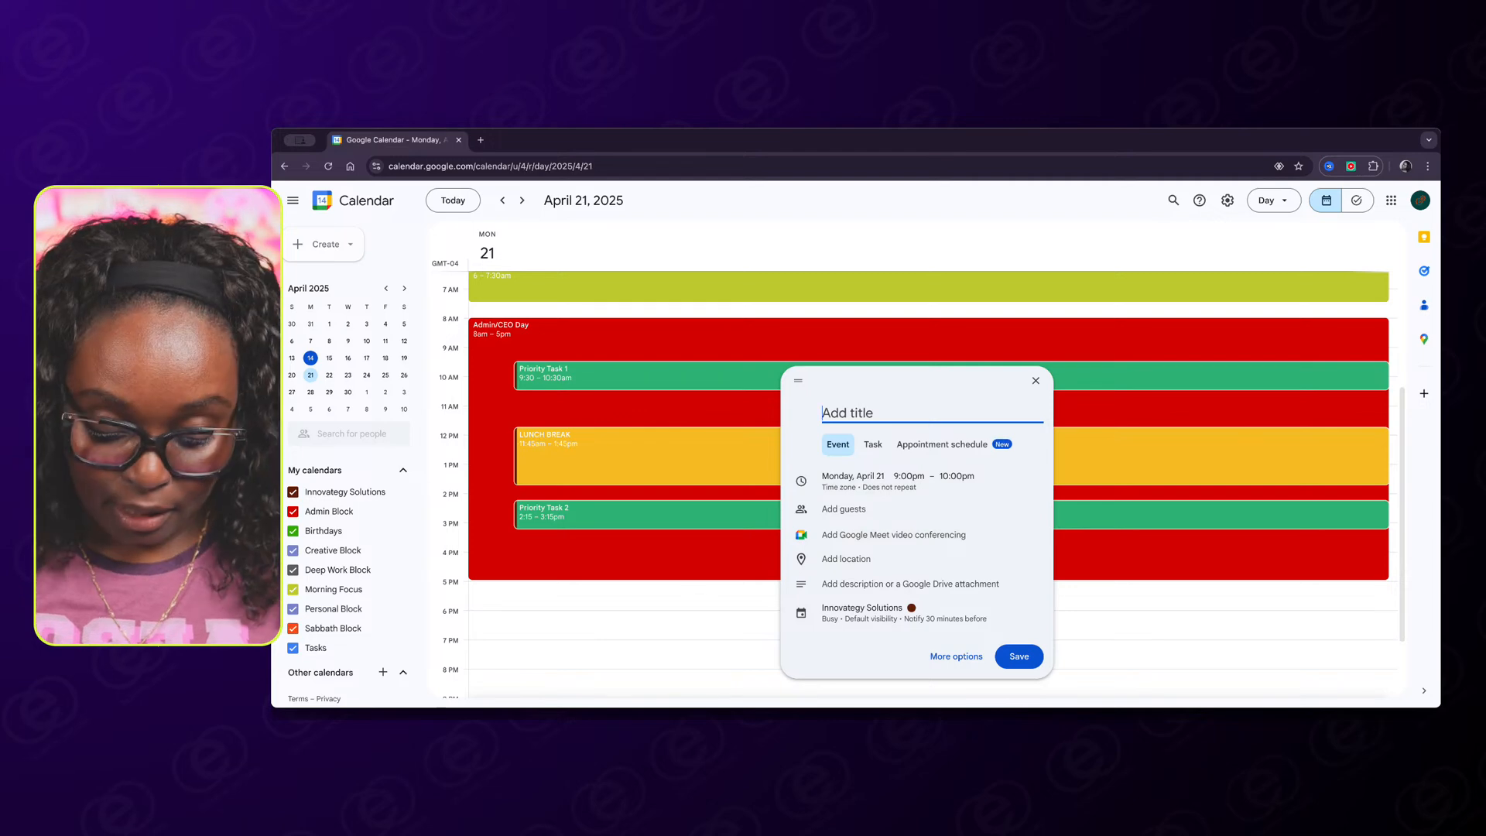
type("Pri")
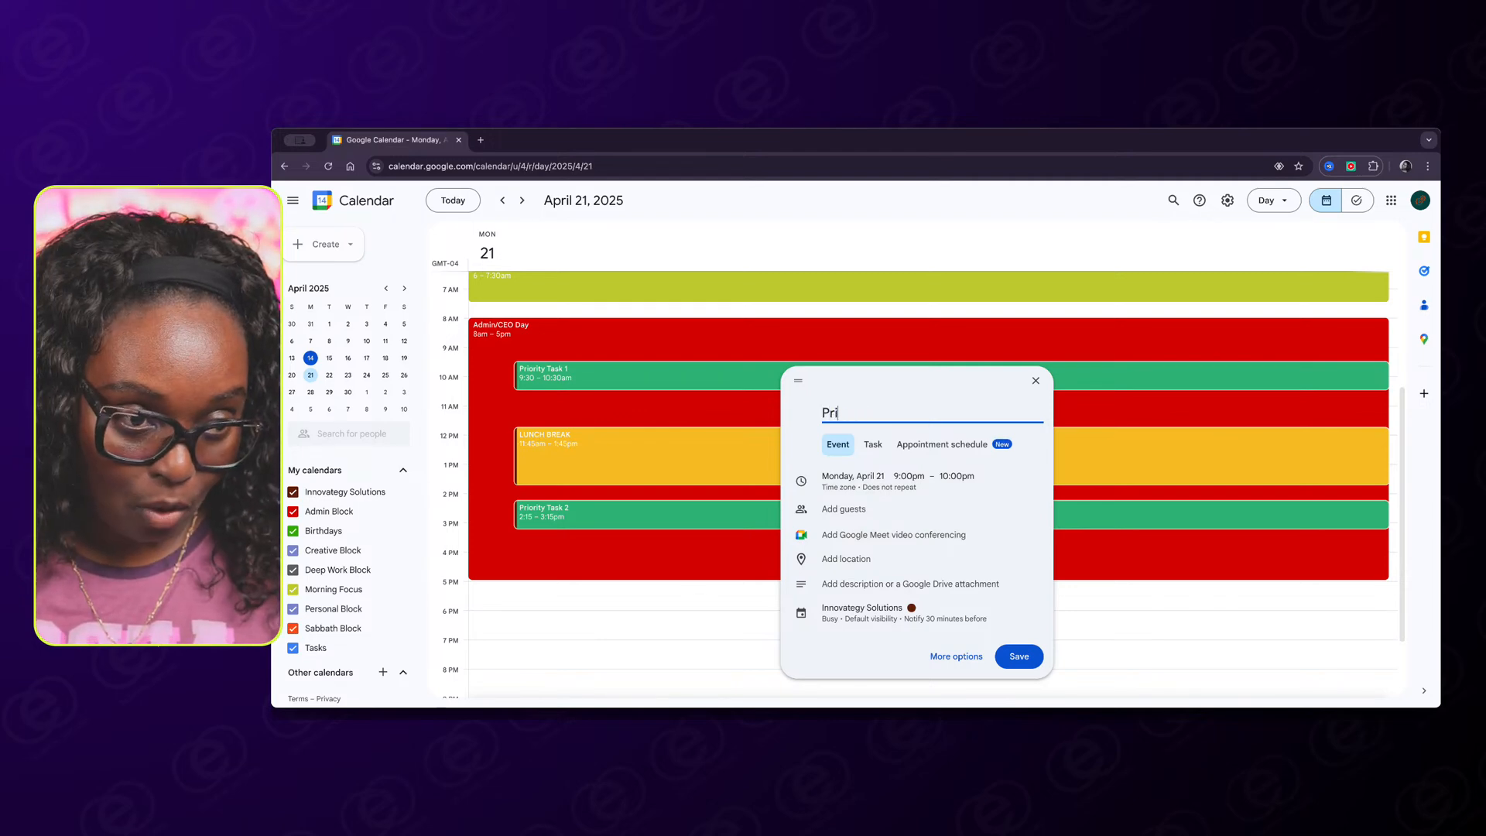
type("otiorit")
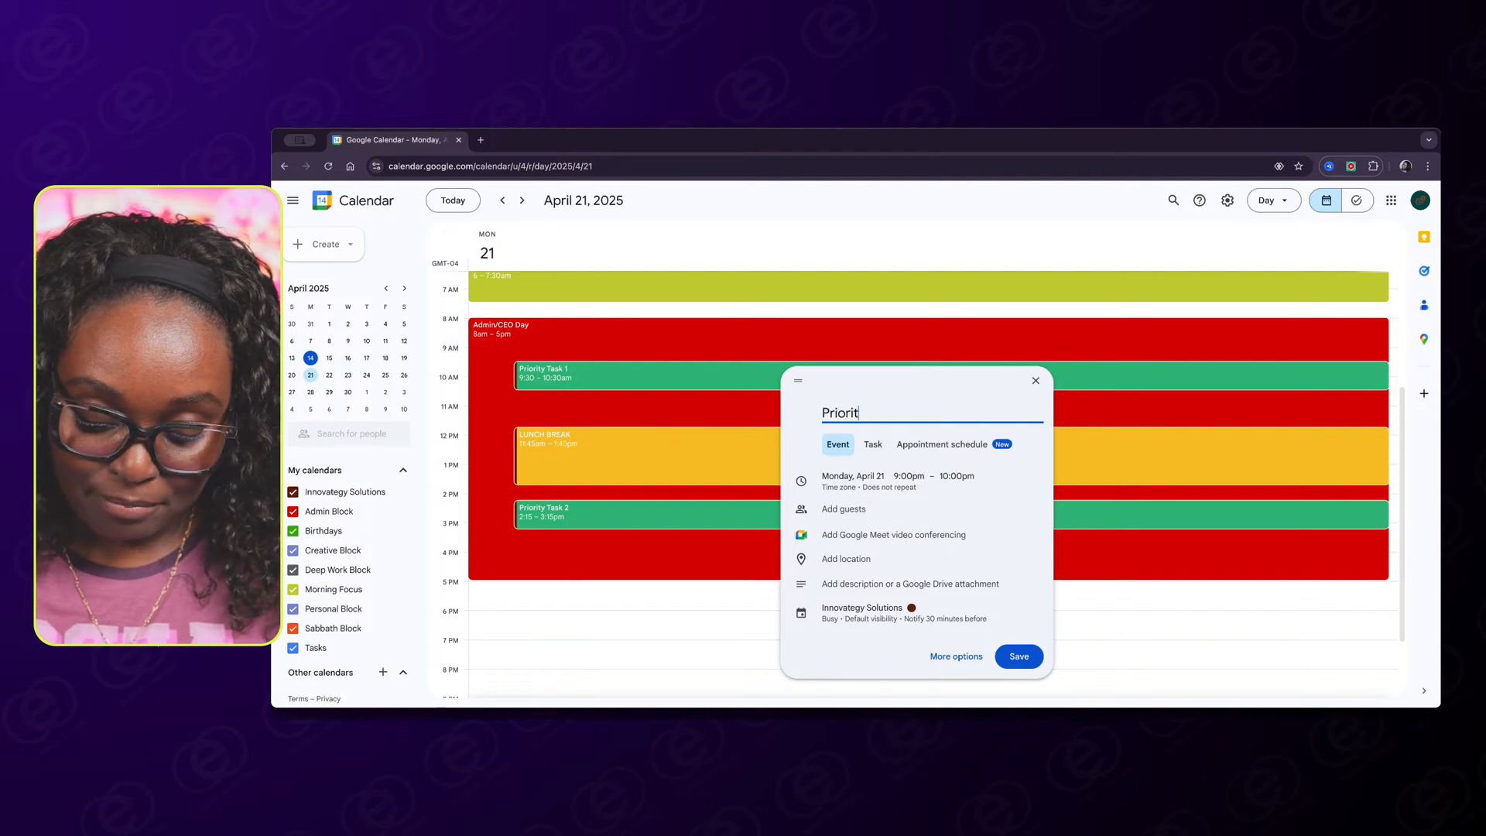
type("y Task 3")
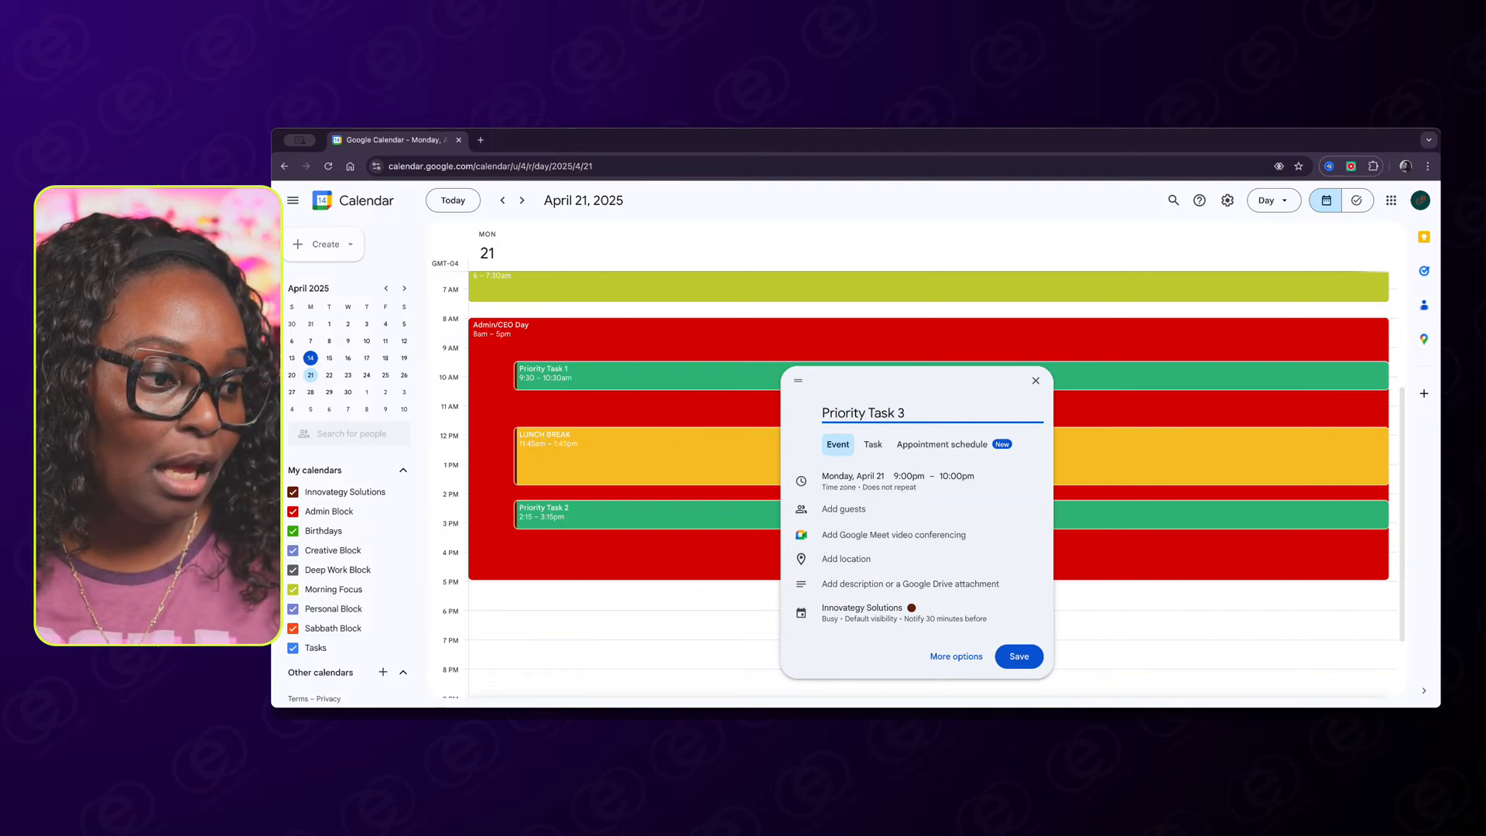
Set the Priority Task 3 event's start time to 4:00pm
left_click(910, 476)
scroll(960, 497, "up", 2)
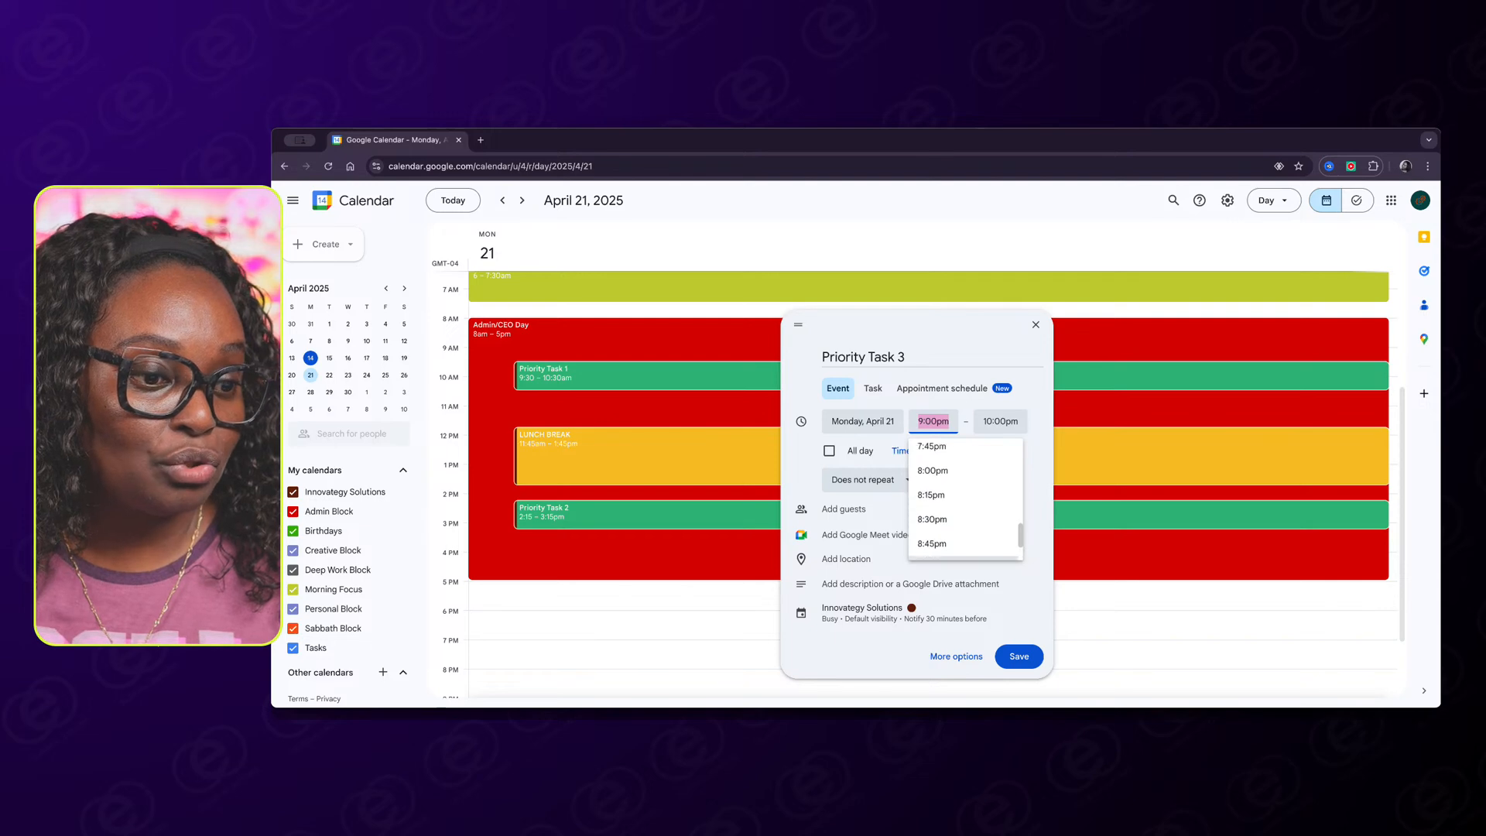
scroll(966, 530, "up", 3)
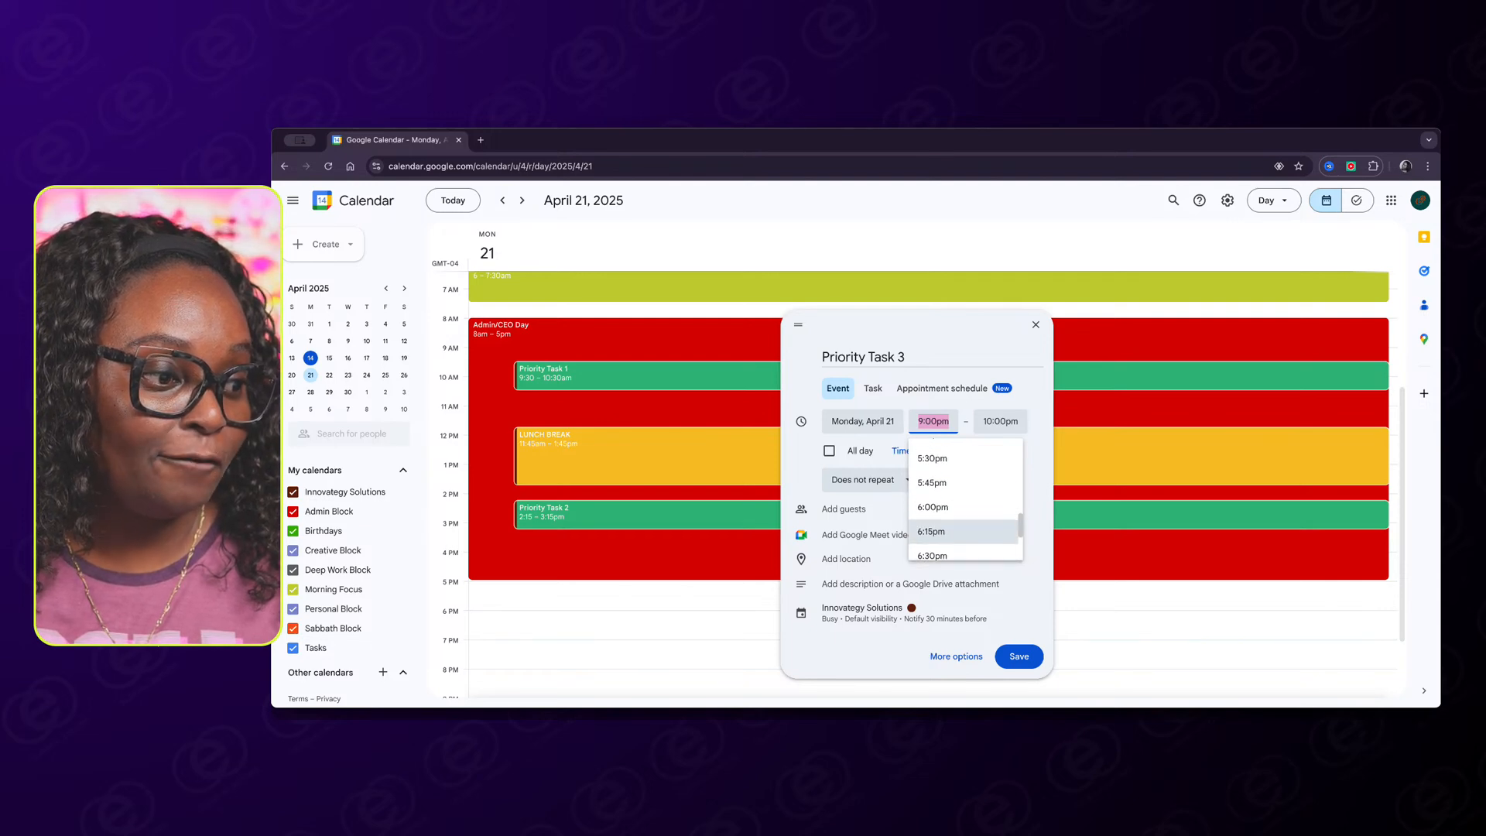
scroll(965, 518, "up", 1)
scroll(965, 496, "up", 3)
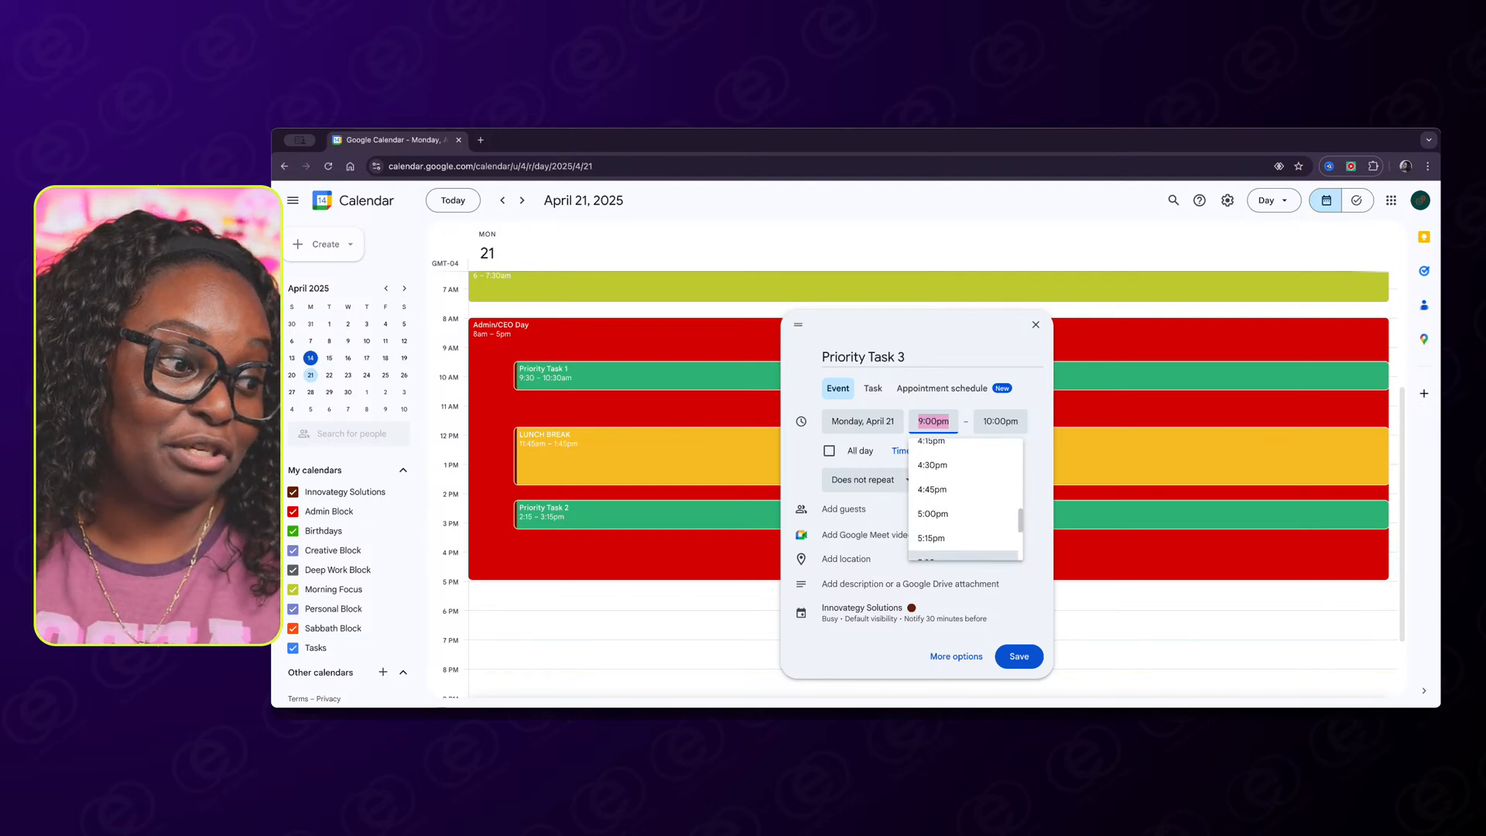
left_click(945, 449)
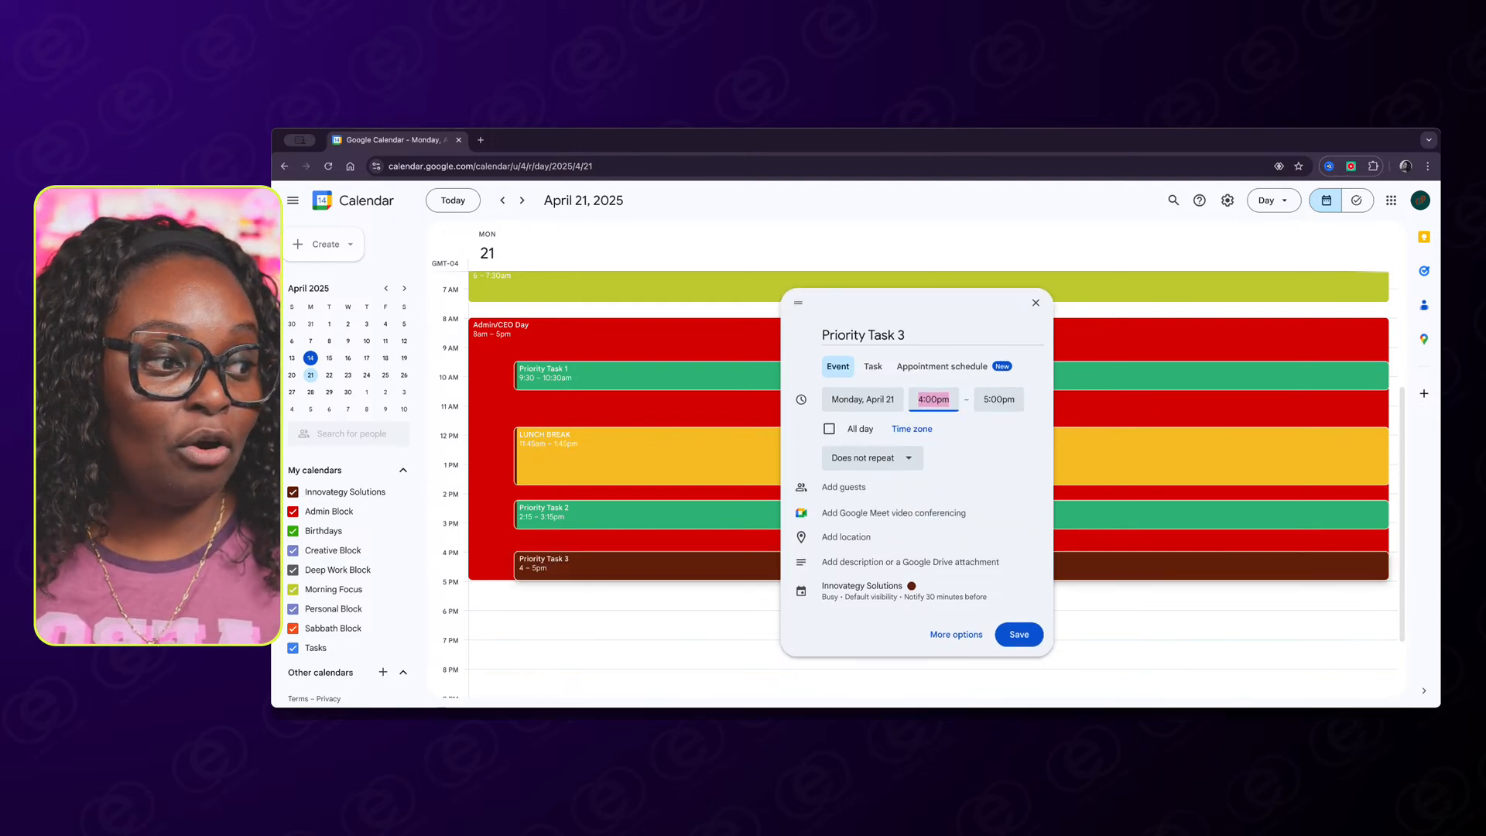
Color the Priority Task 3 event Sage and save it
left_click(884, 591)
left_click(972, 494)
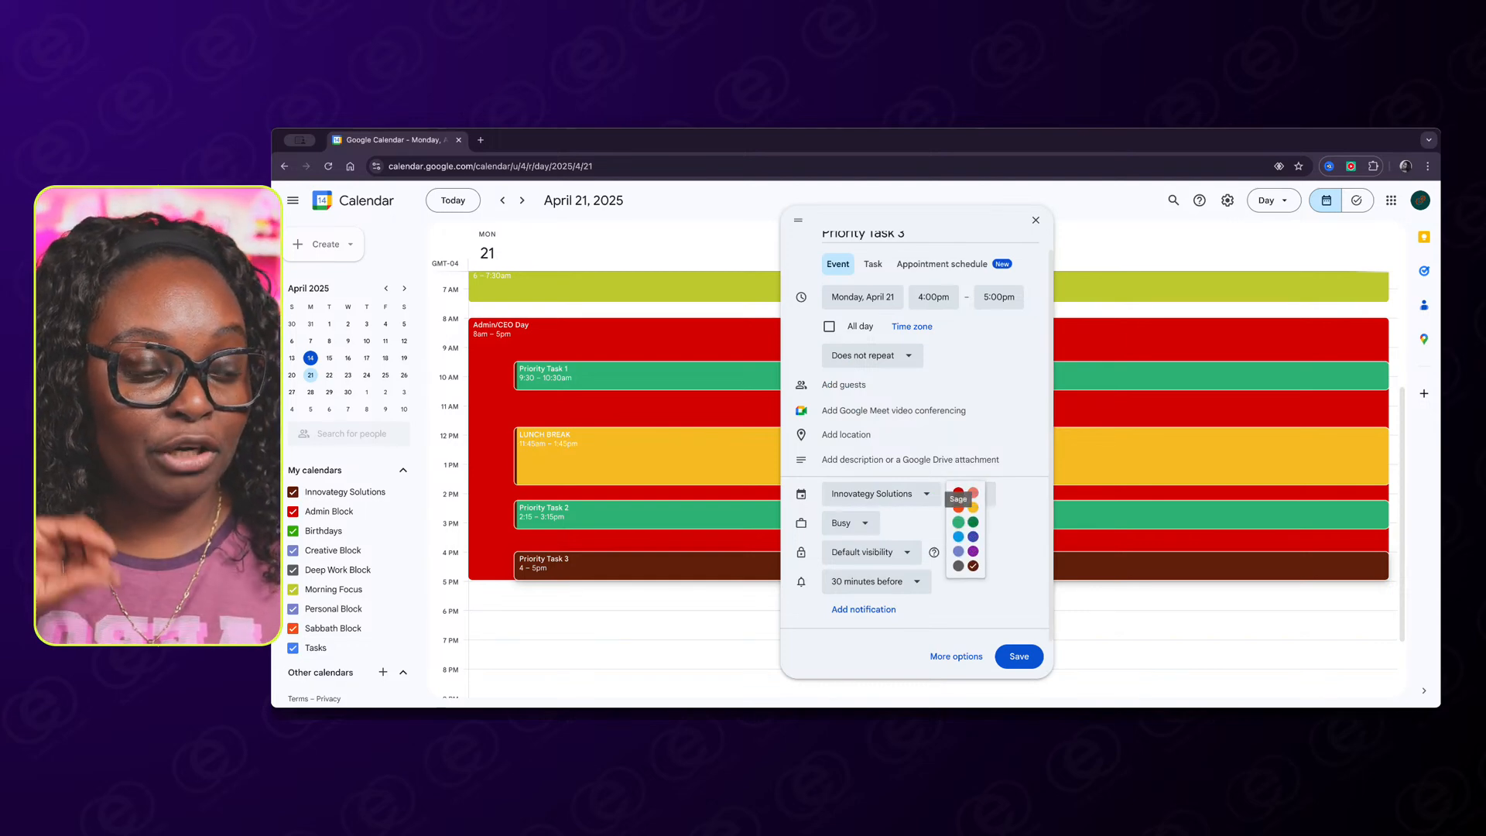
left_click(958, 522)
left_click(1018, 657)
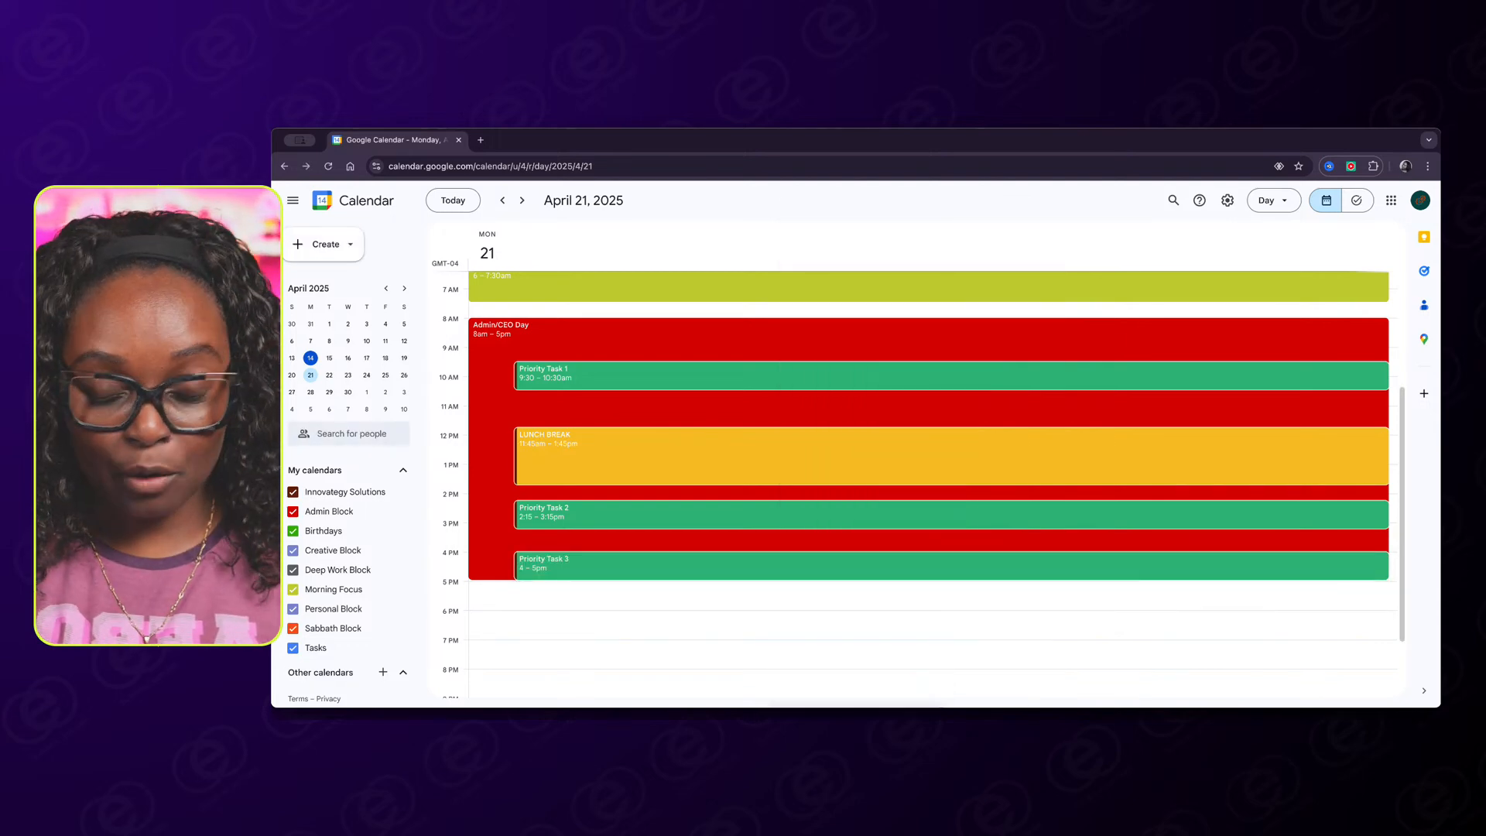
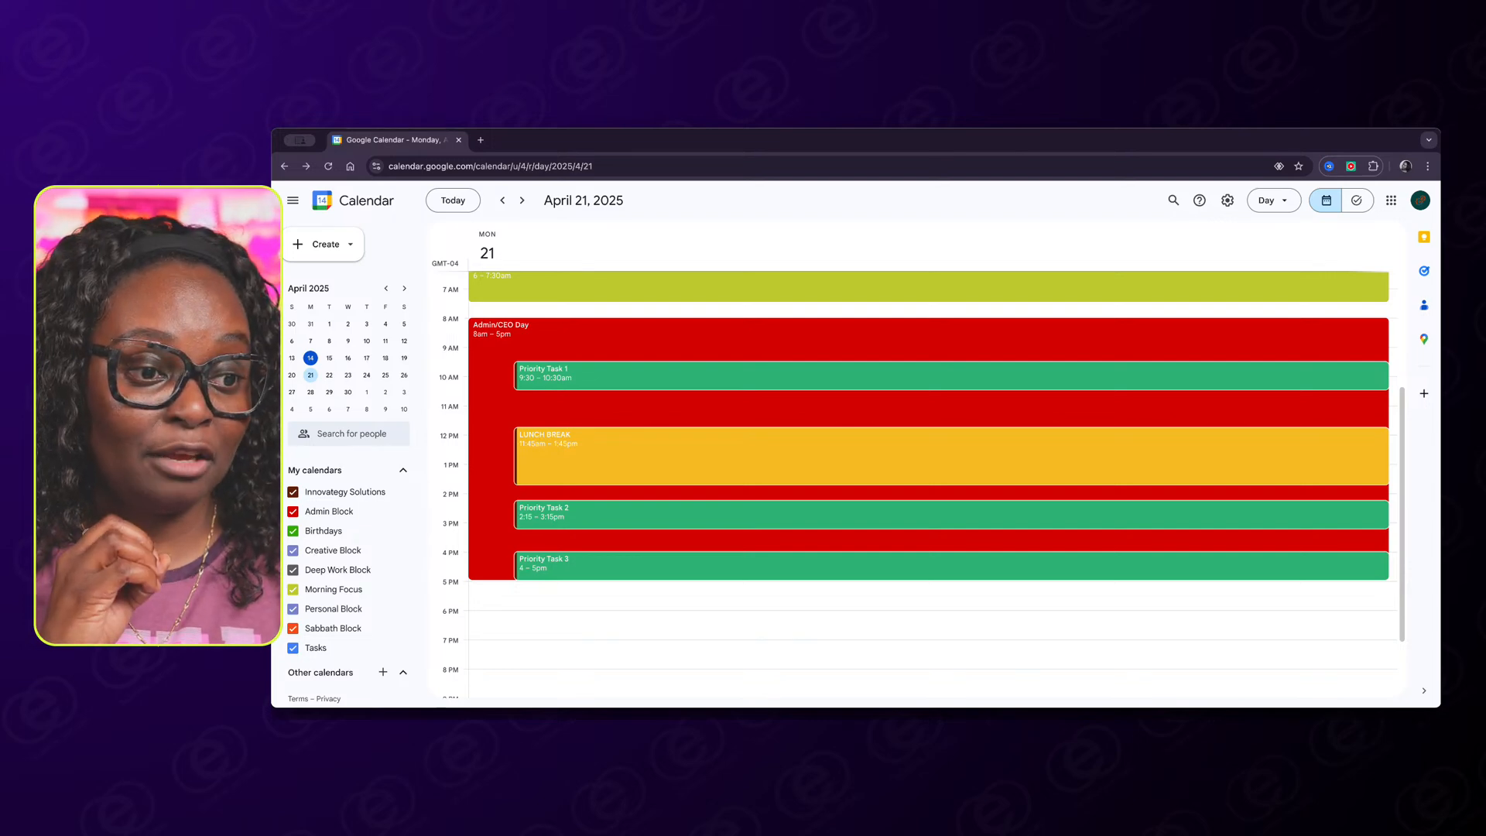
View the Priority Task 1 event's details, close them, and switch the calendar to the Week view
left_click(867, 376)
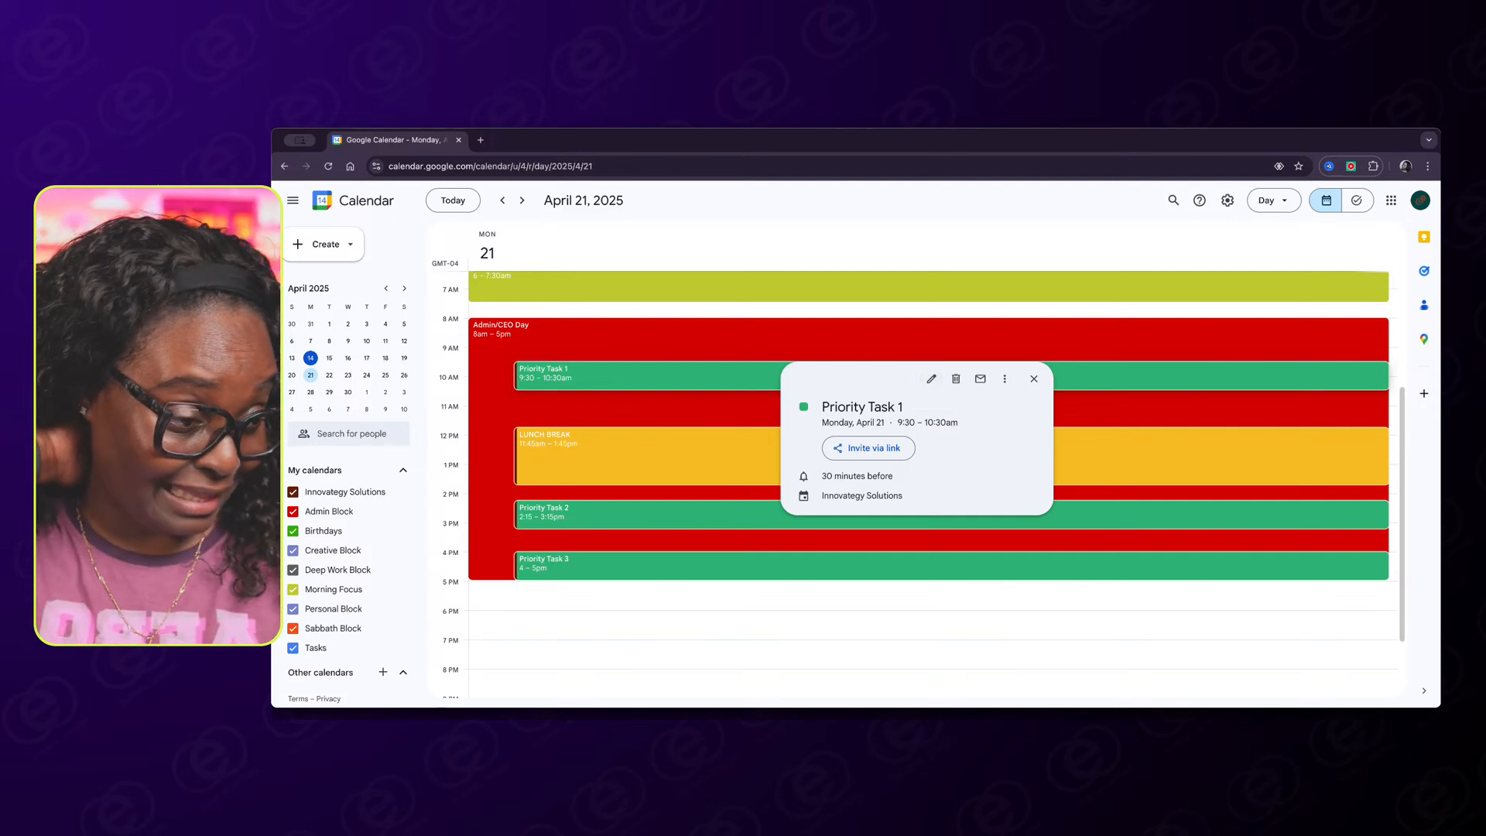
left_click(1034, 378)
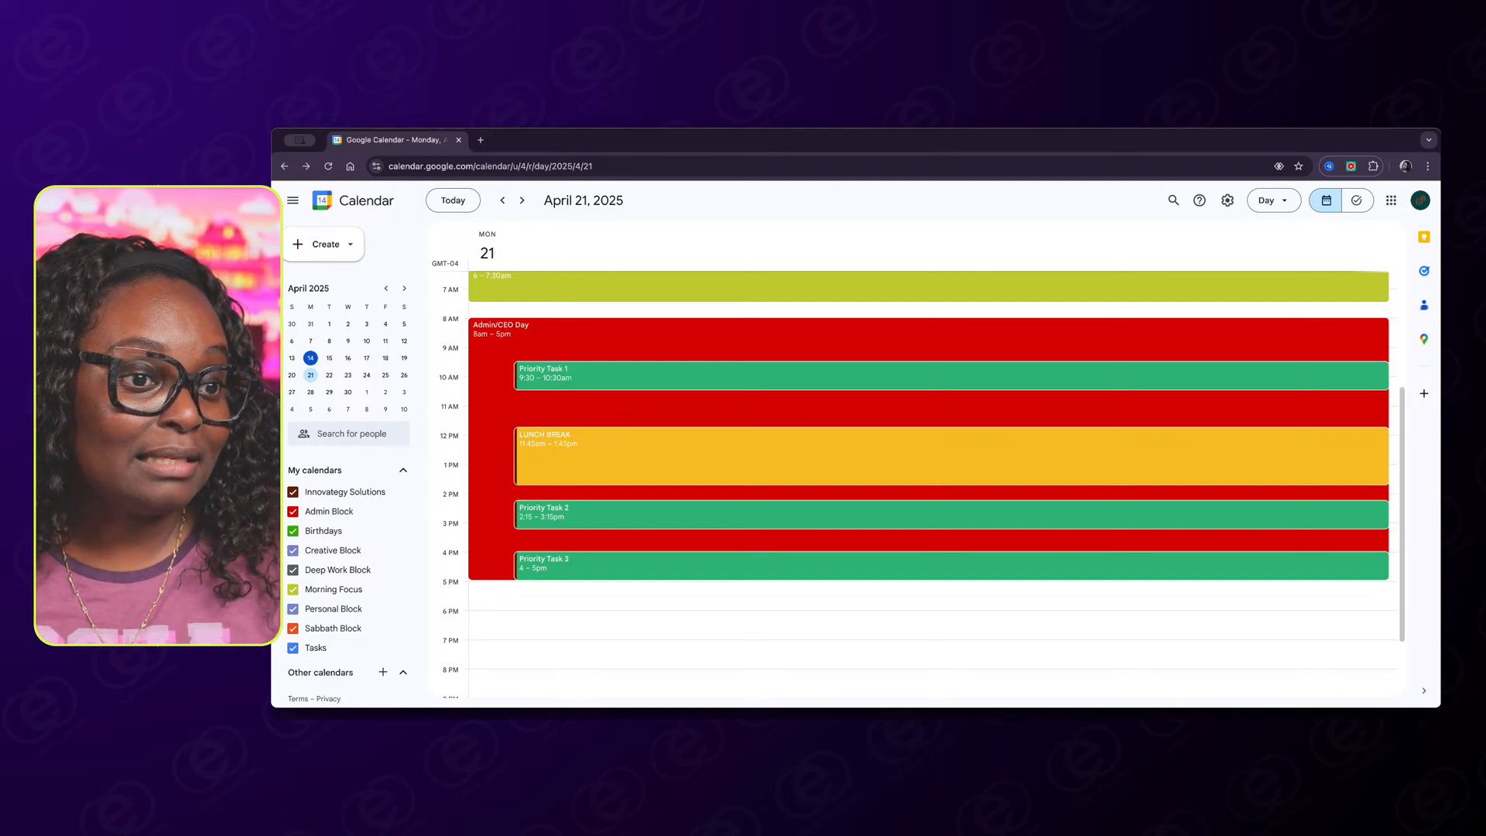
scroll(929, 480, "up", 3)
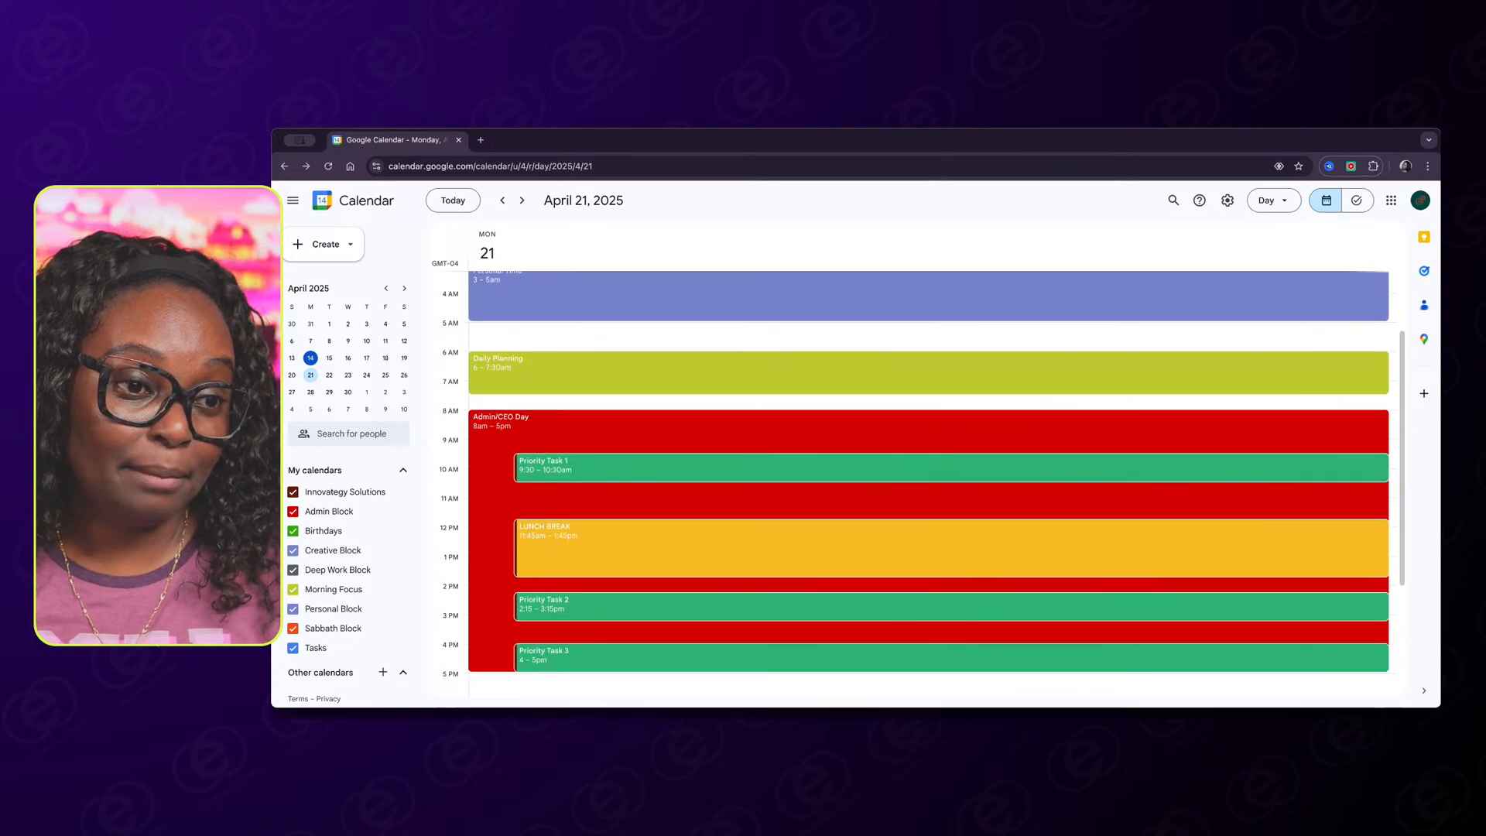
left_click(1274, 200)
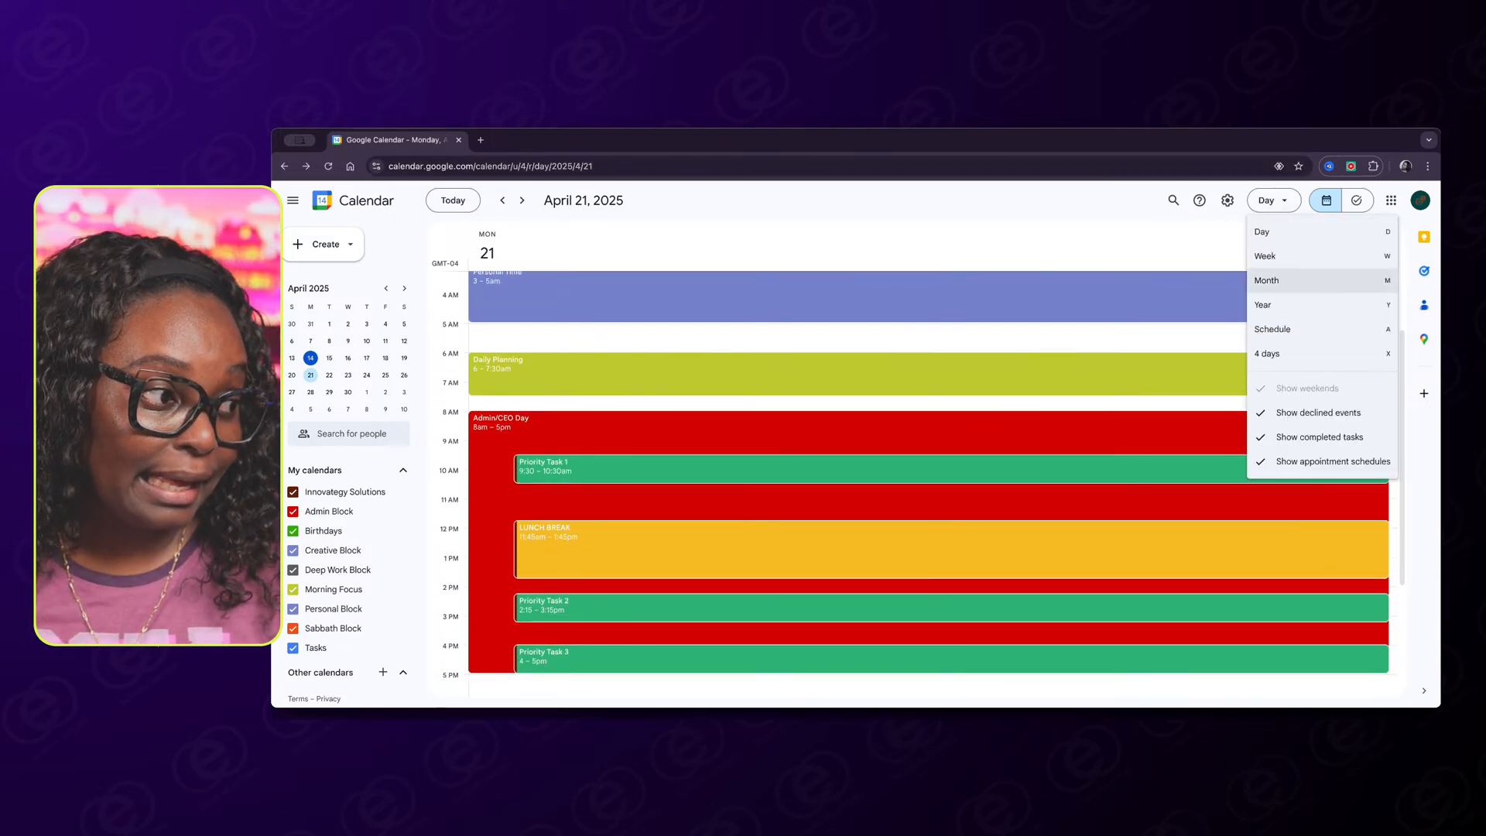
left_click(1277, 256)
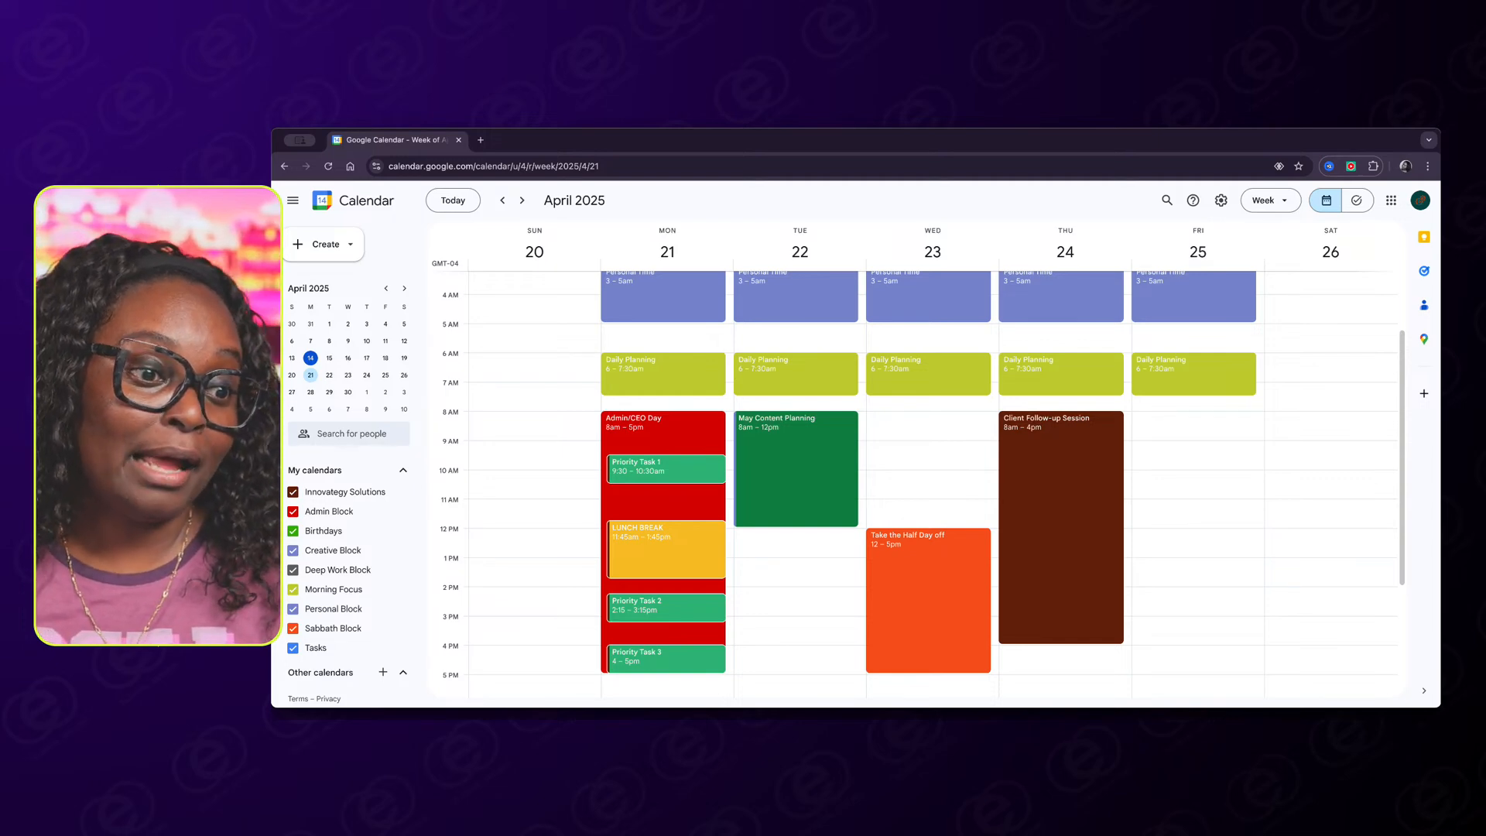
Start a new all-day event on Sunday, April 20 in the Sabbath Block calendar
left_click(531, 425)
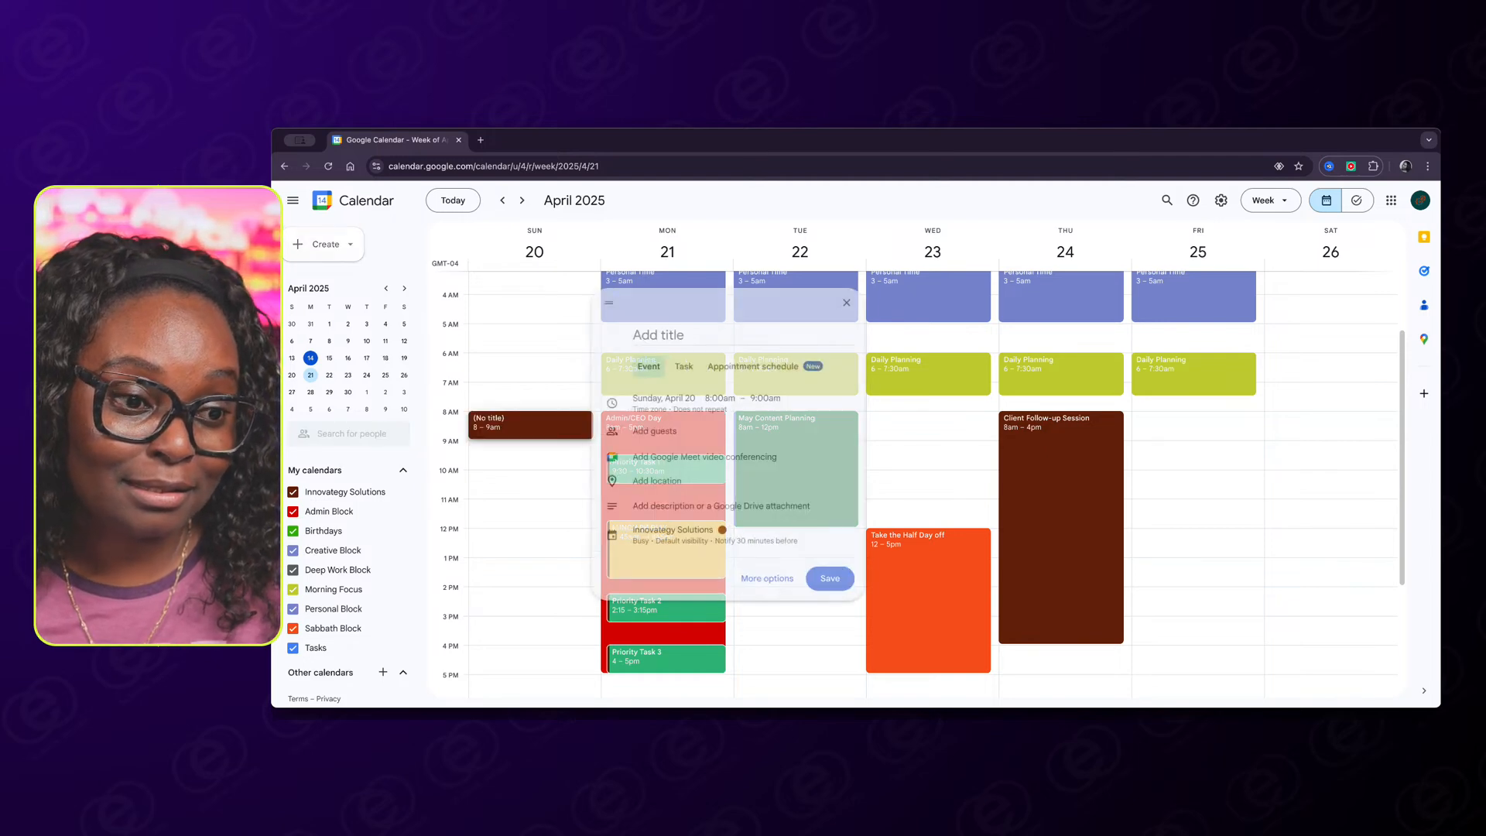
left_click(697, 533)
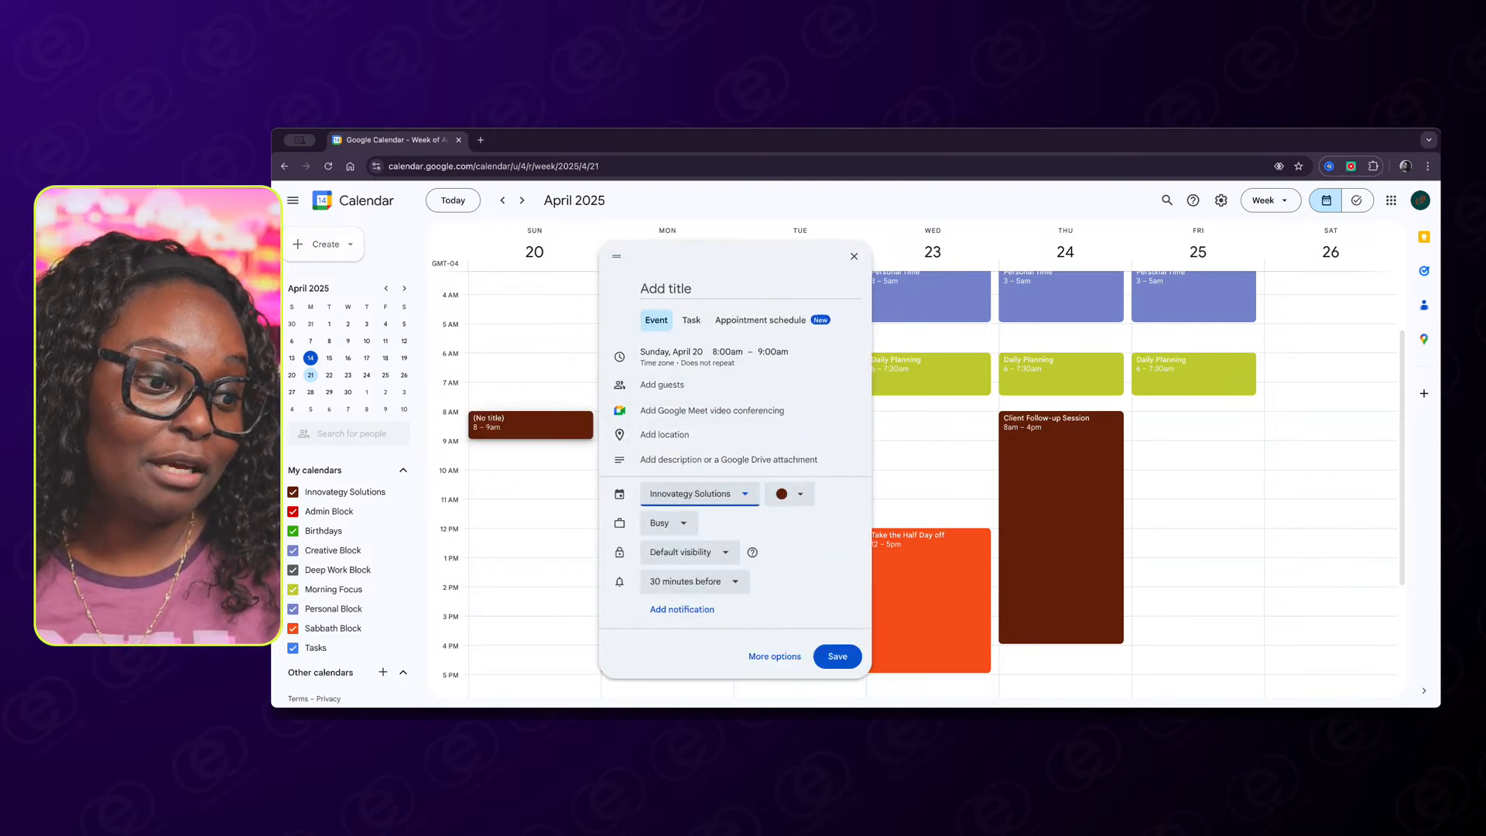
left_click(700, 495)
left_click(678, 464)
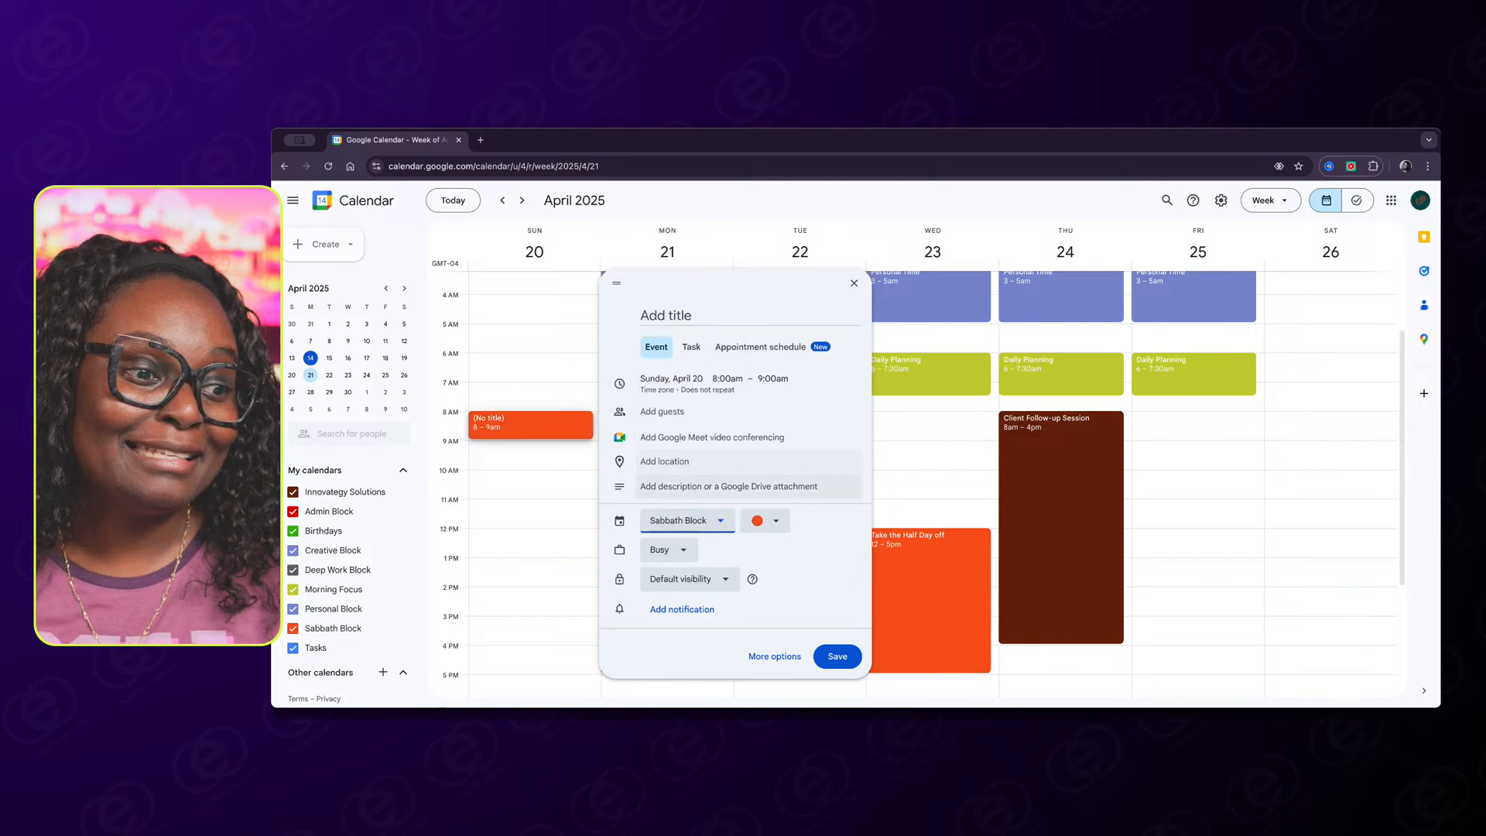
left_click(681, 383)
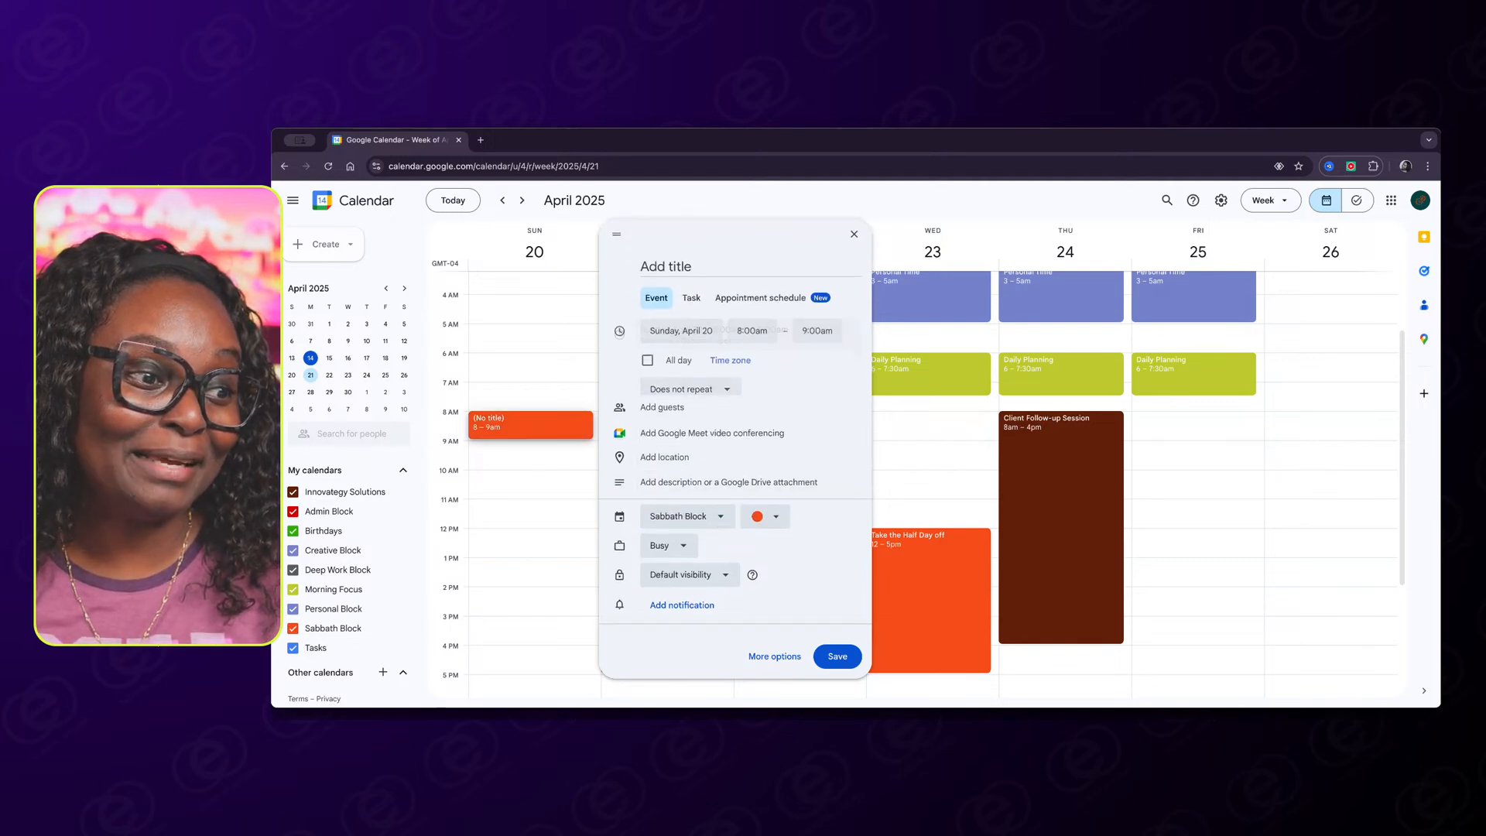
left_click(648, 353)
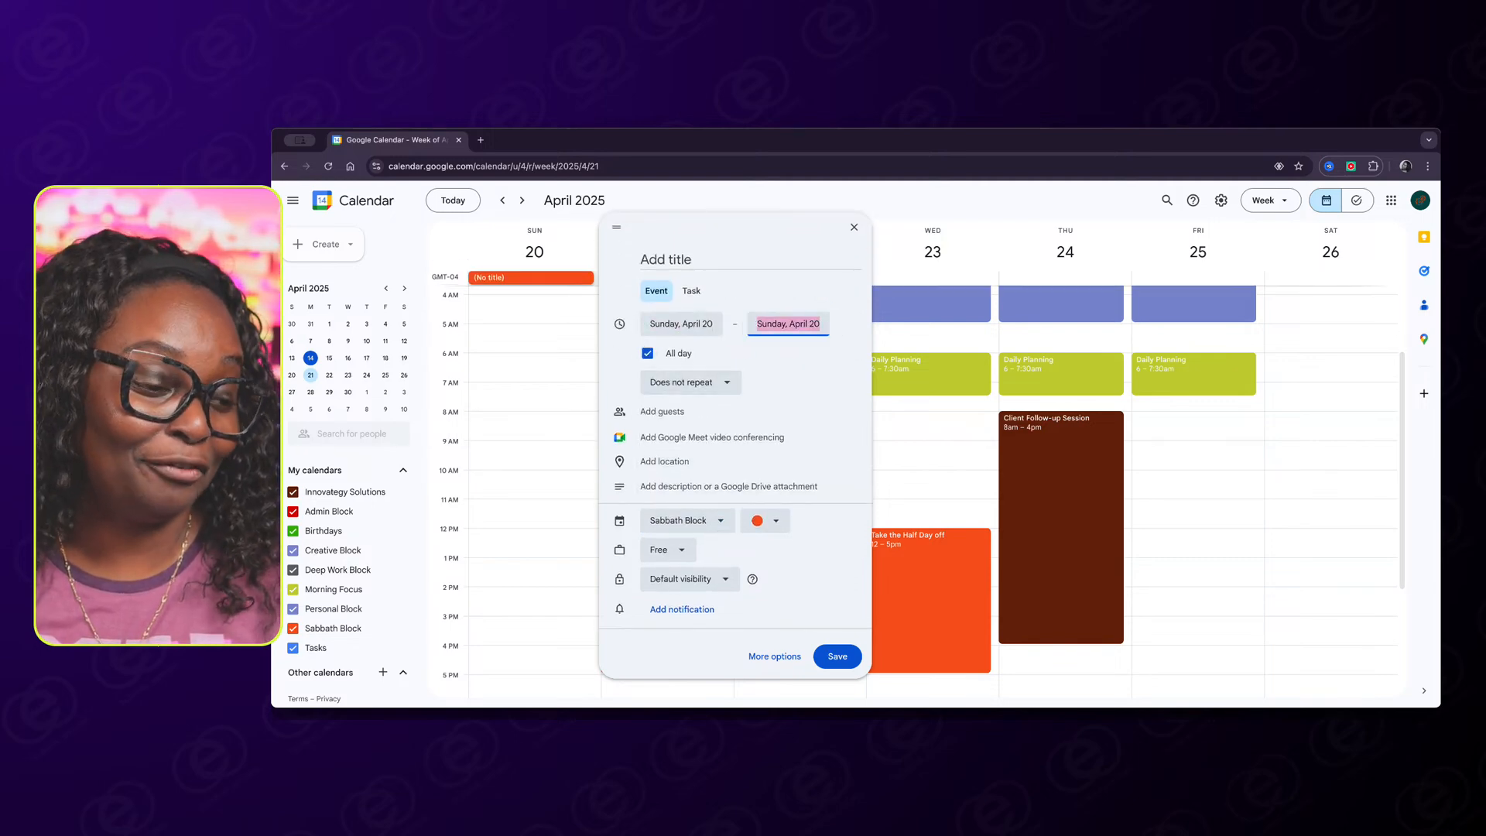
left_click(837, 657)
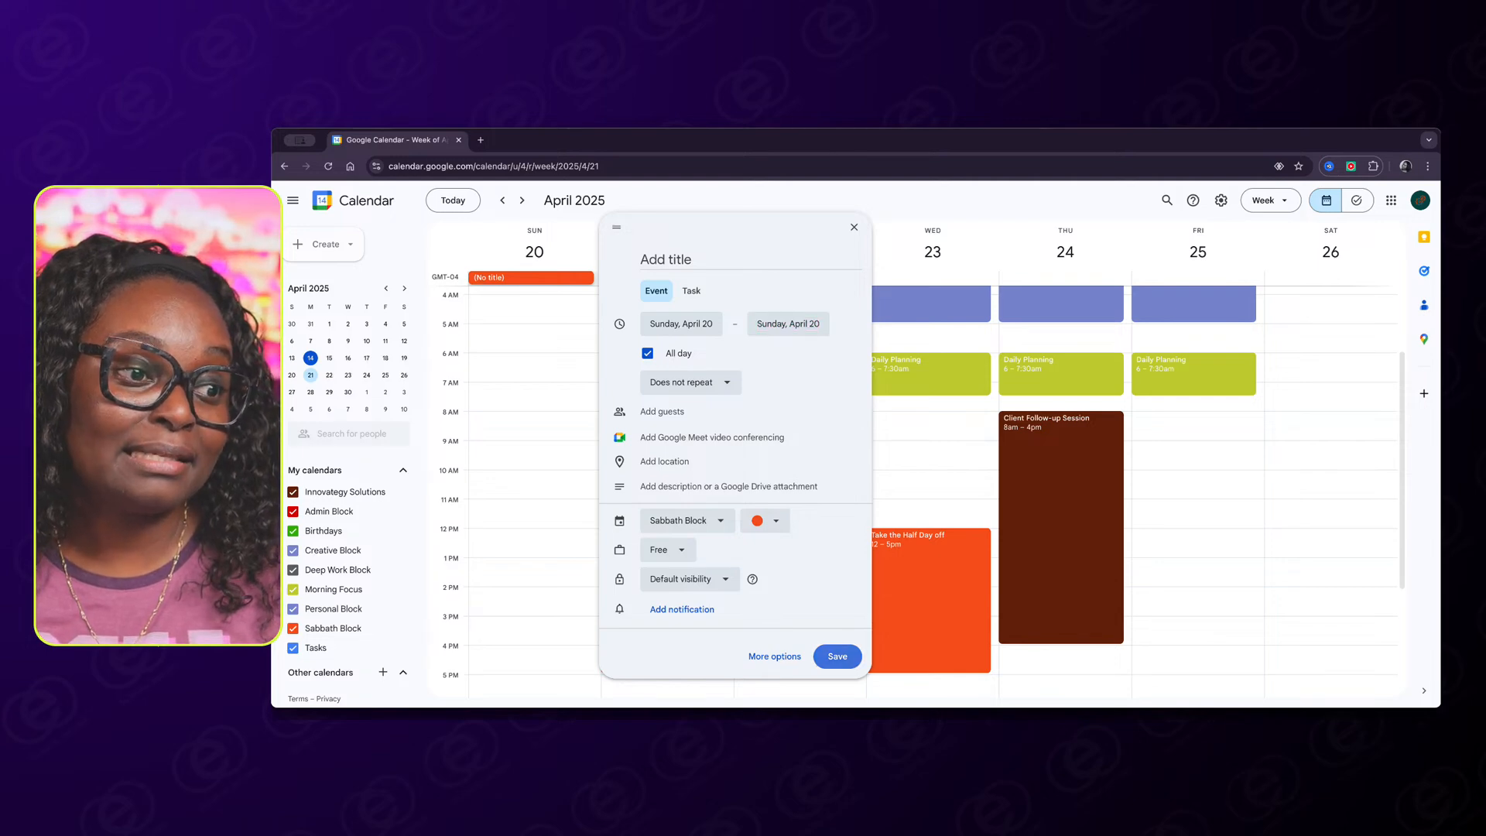
Title the Sunday, April 20 event "Non Working Day" and save it
left_click(666, 259)
type("Non")
type("rking ")
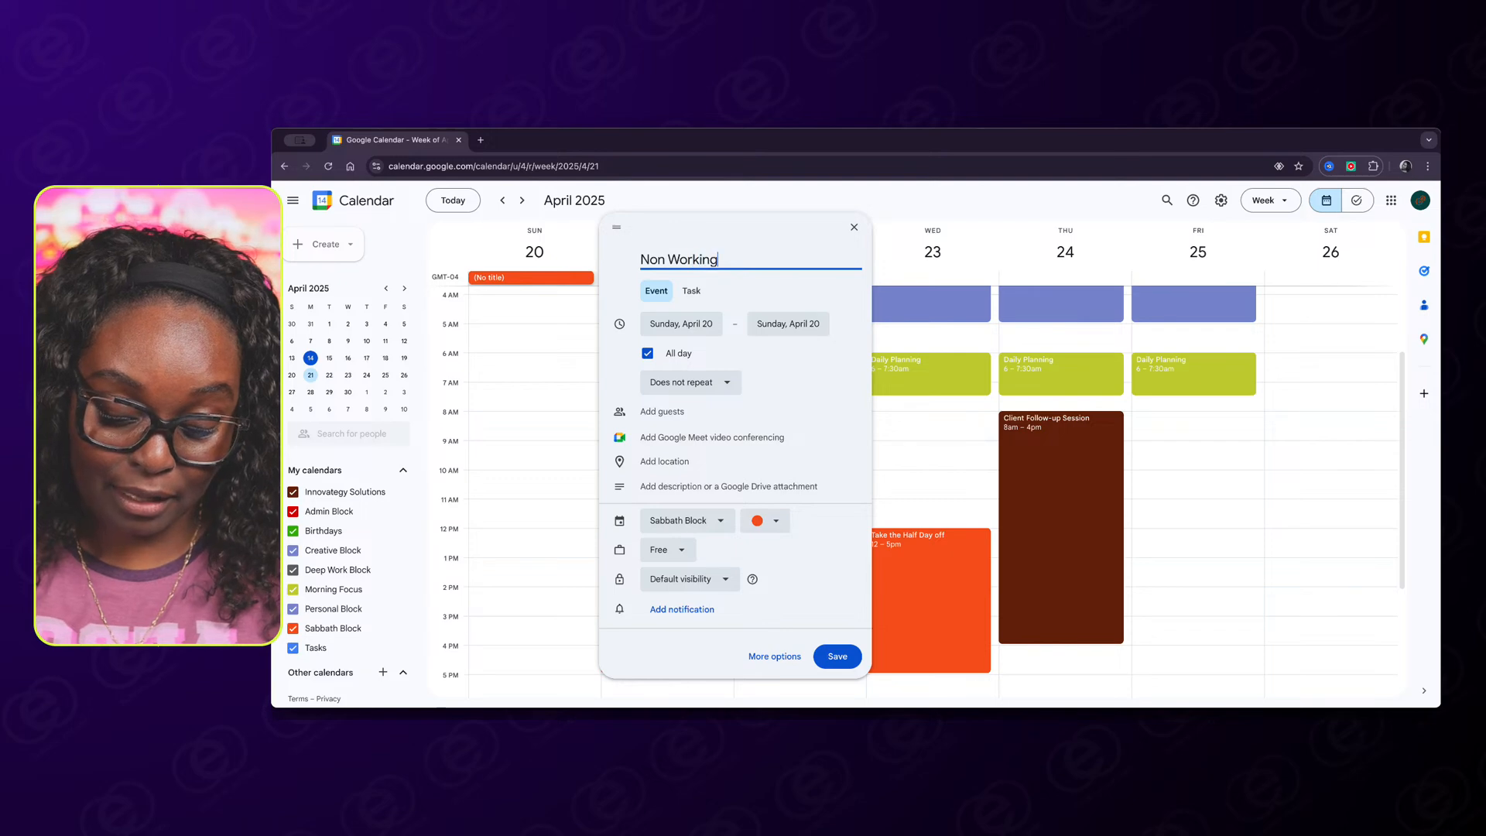
type("Day")
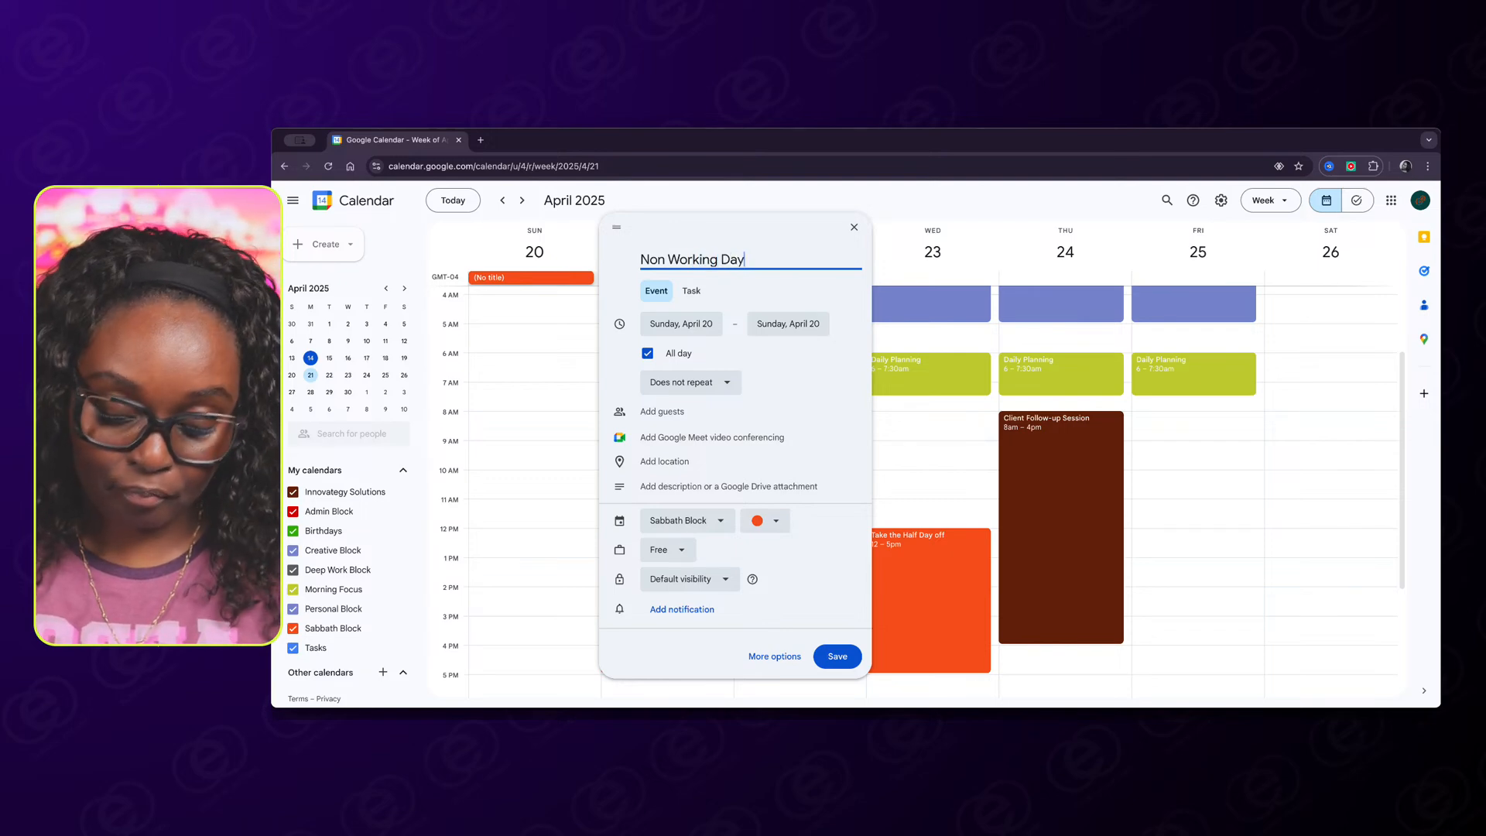
left_click(838, 657)
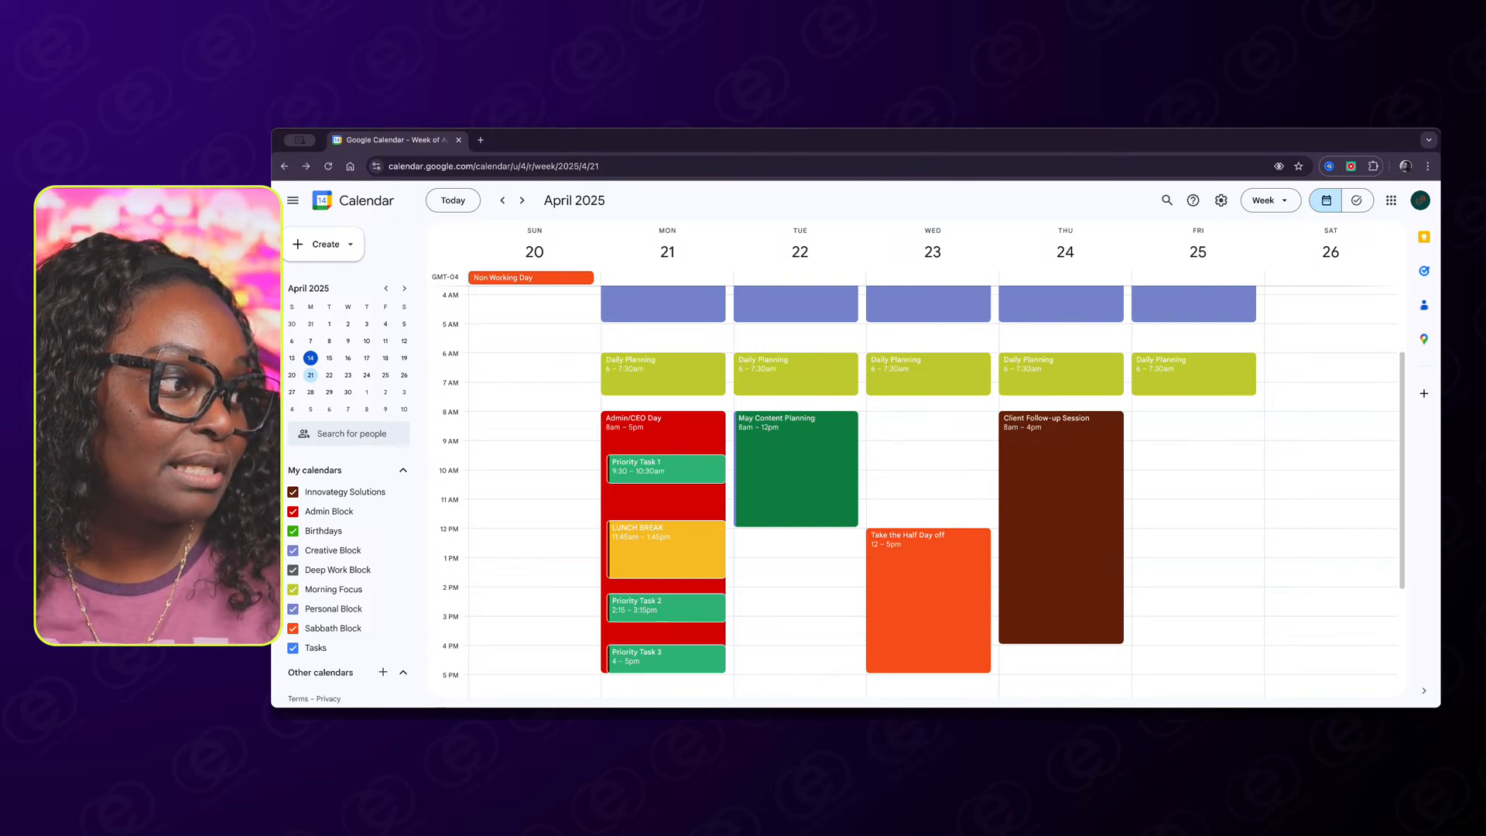
Start a new all-day event on Saturday, April 26 titled "Non Working Day"
left_click(1327, 290)
type("No")
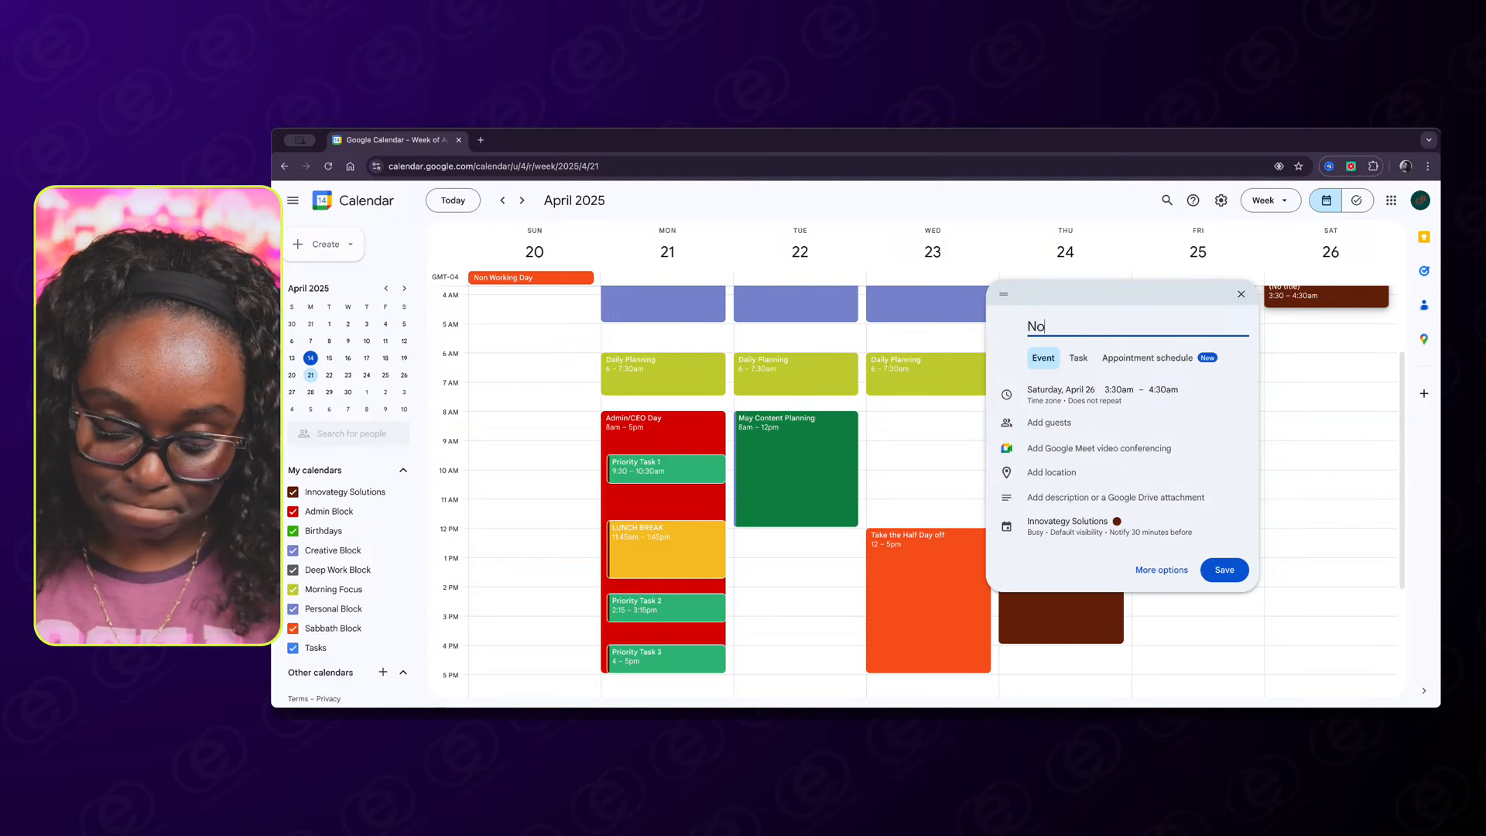
type("n Working Day")
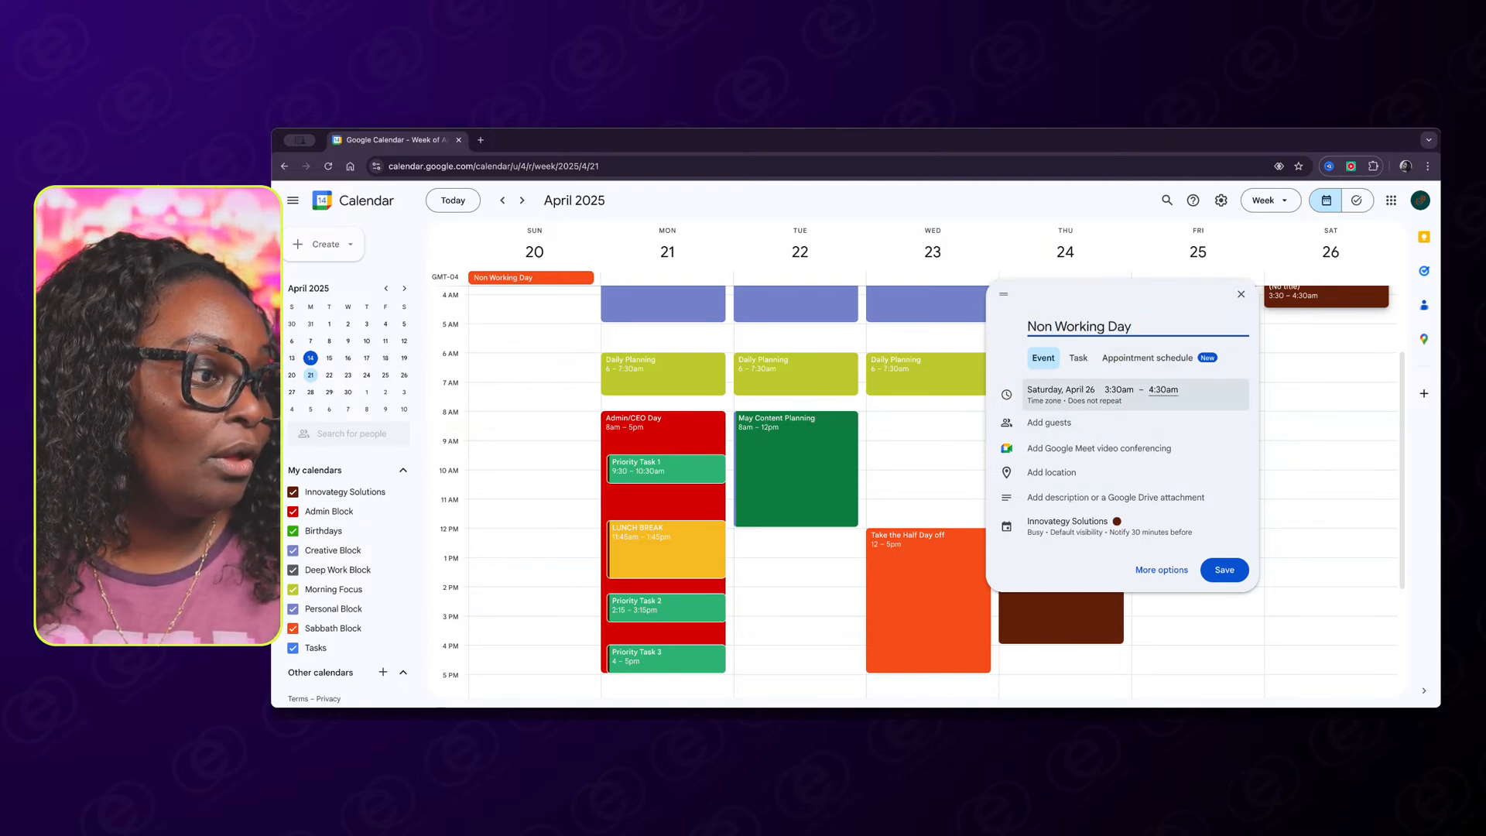
left_click(1144, 391)
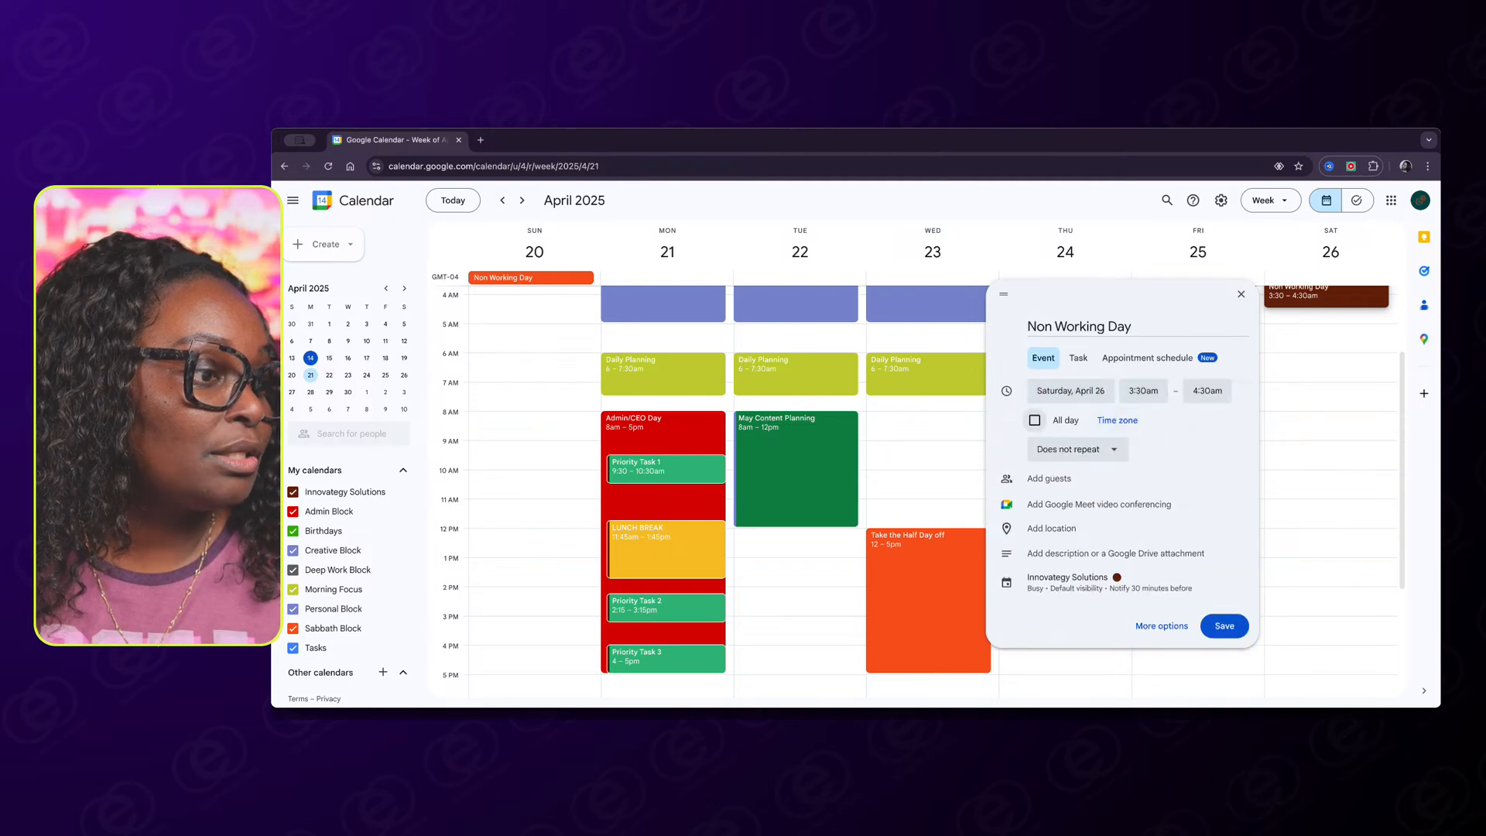
left_click(1035, 420)
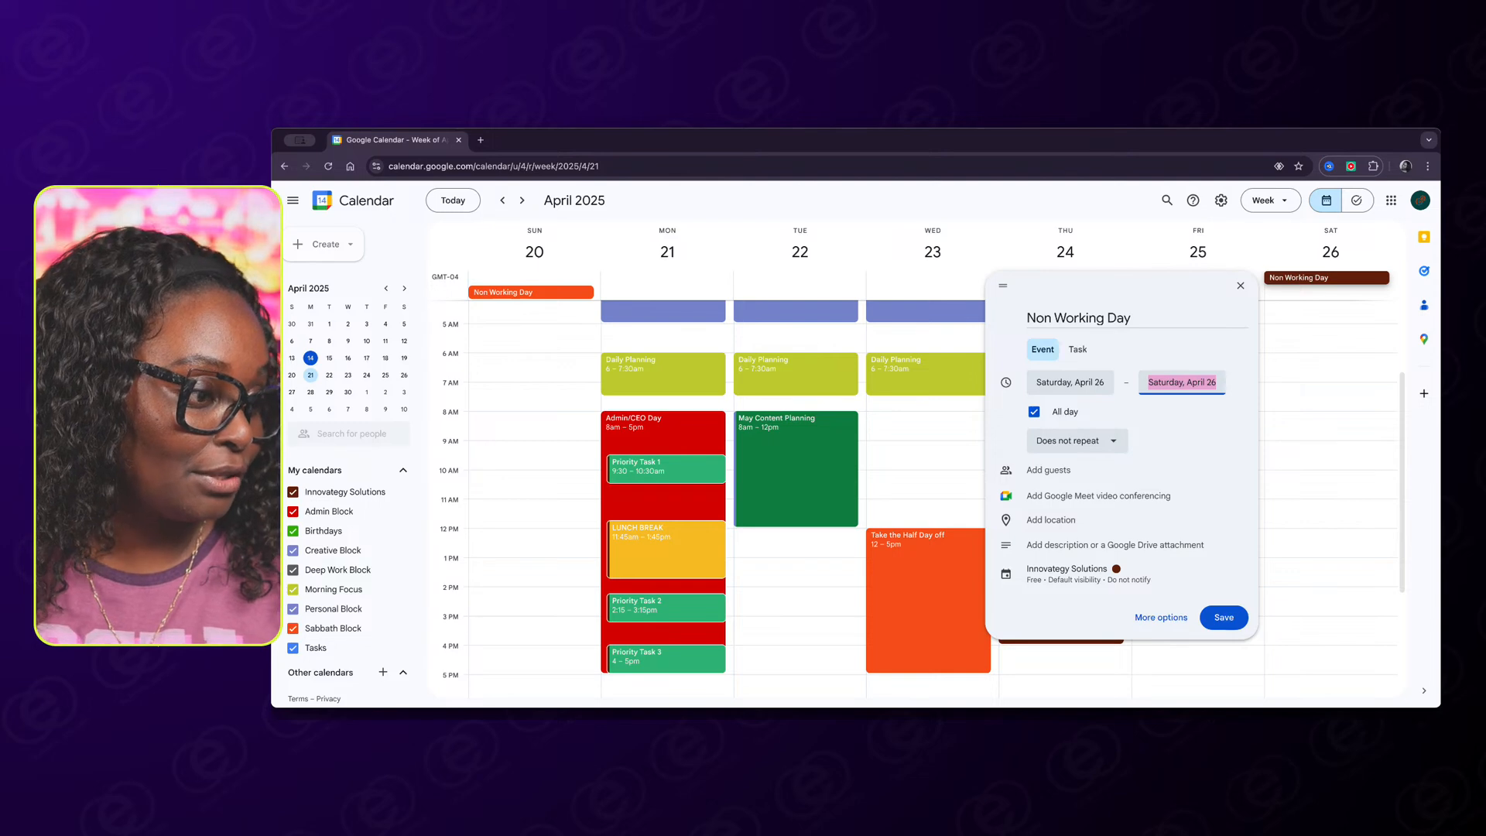
Assign the Saturday Non Working Day event to the Sabbath Block calendar and save it
left_click(1067, 574)
left_click(1170, 520)
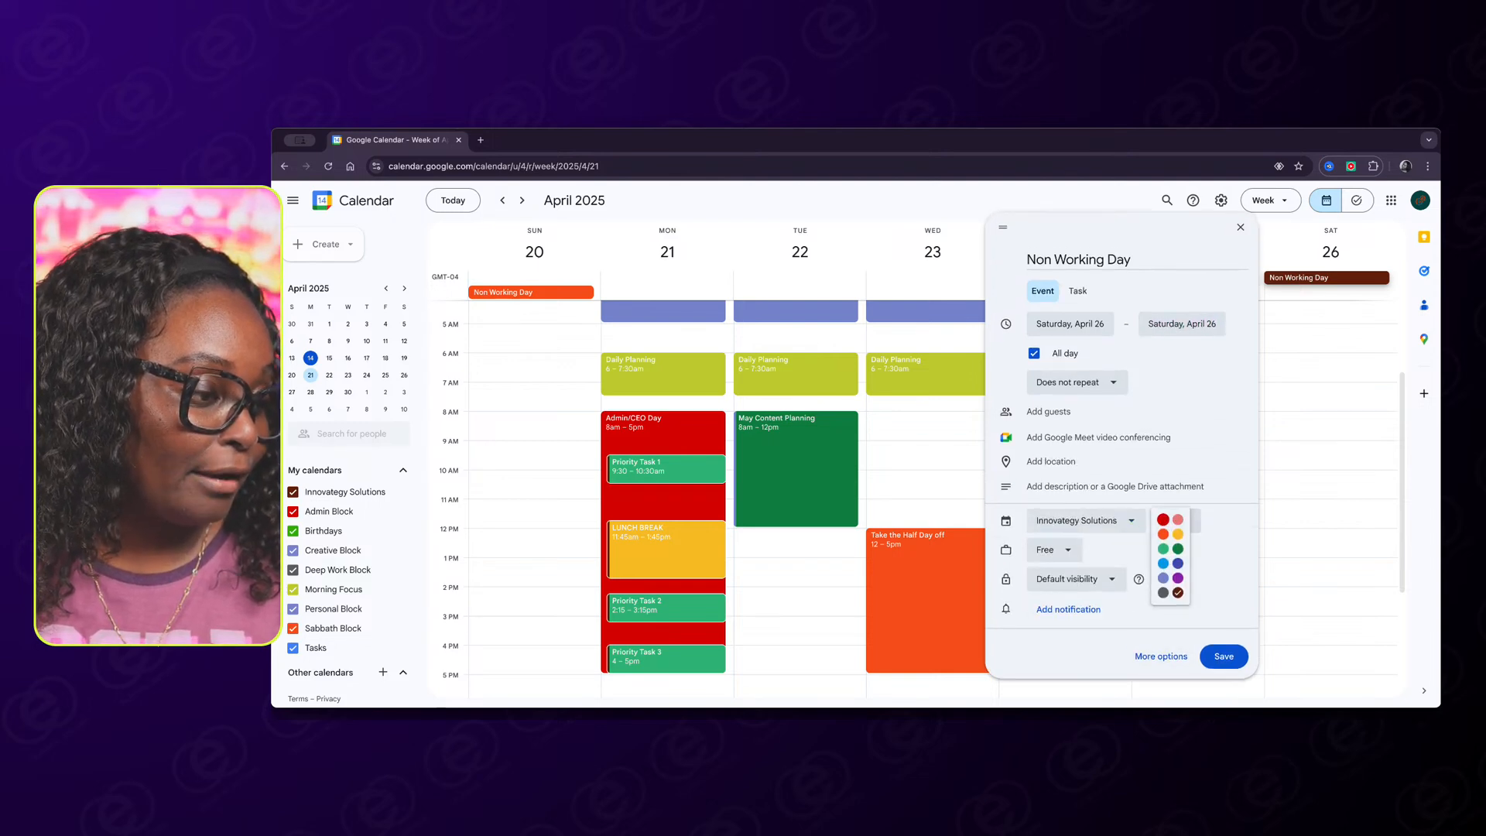
left_click(1080, 520)
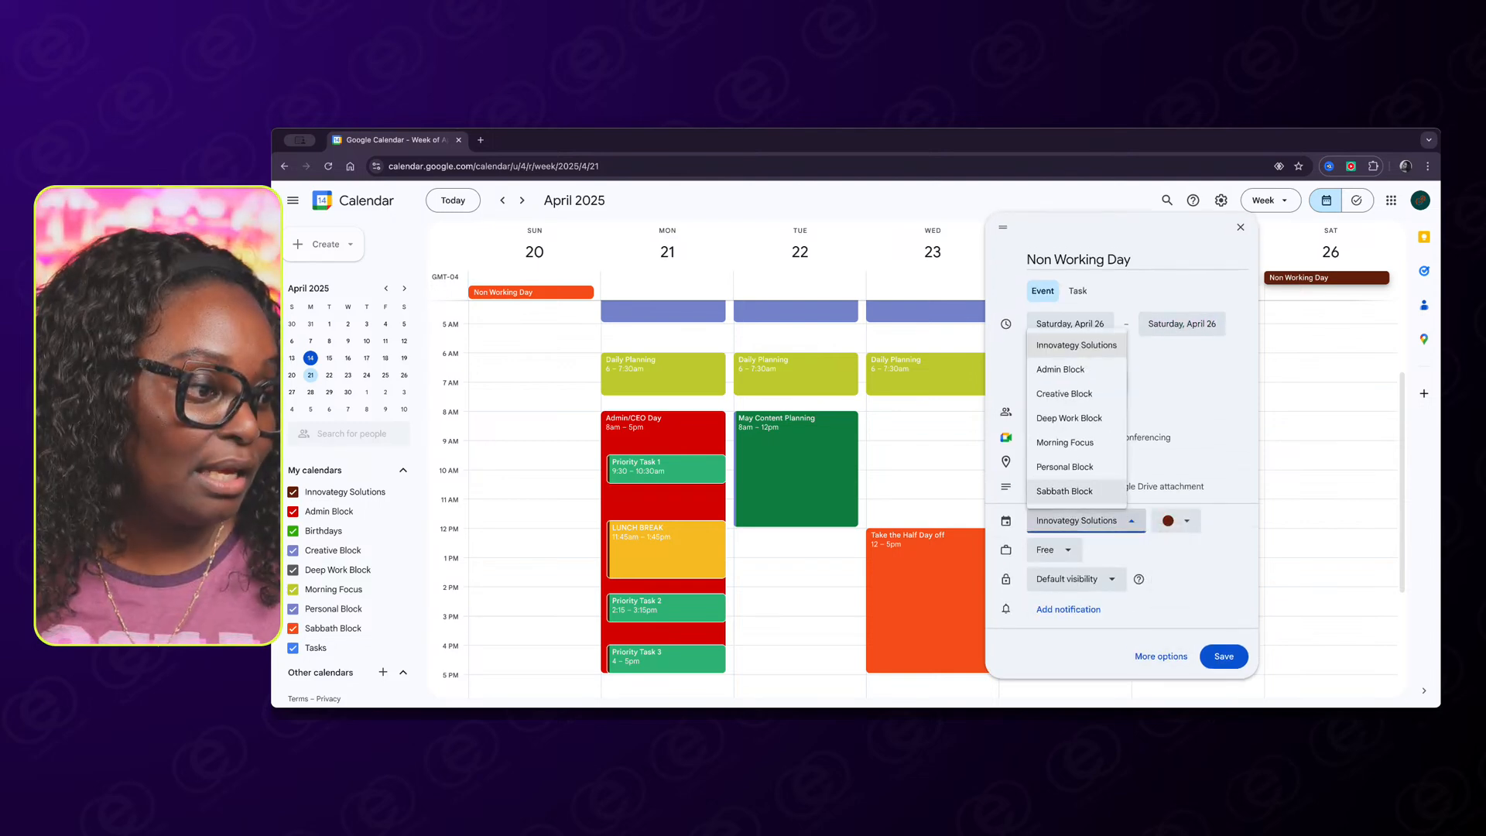
left_click(1076, 490)
left_click(1224, 656)
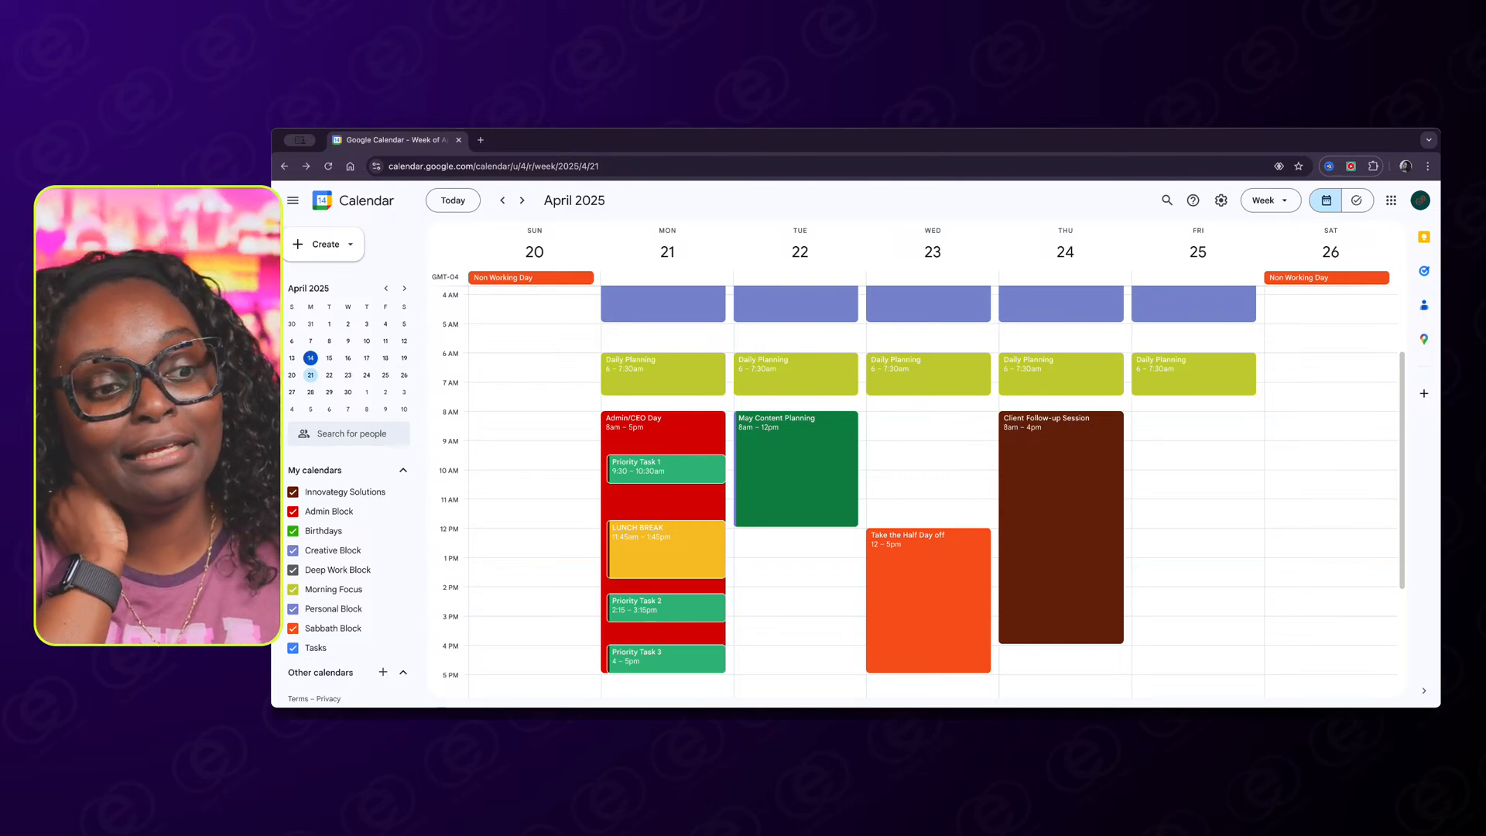
Create an event titled "Take a Nap" on Tuesday, April 22 from 1:00pm to 2:00pm in the Sabbath Block calendar
left_click_drag(800, 561, 800, 583)
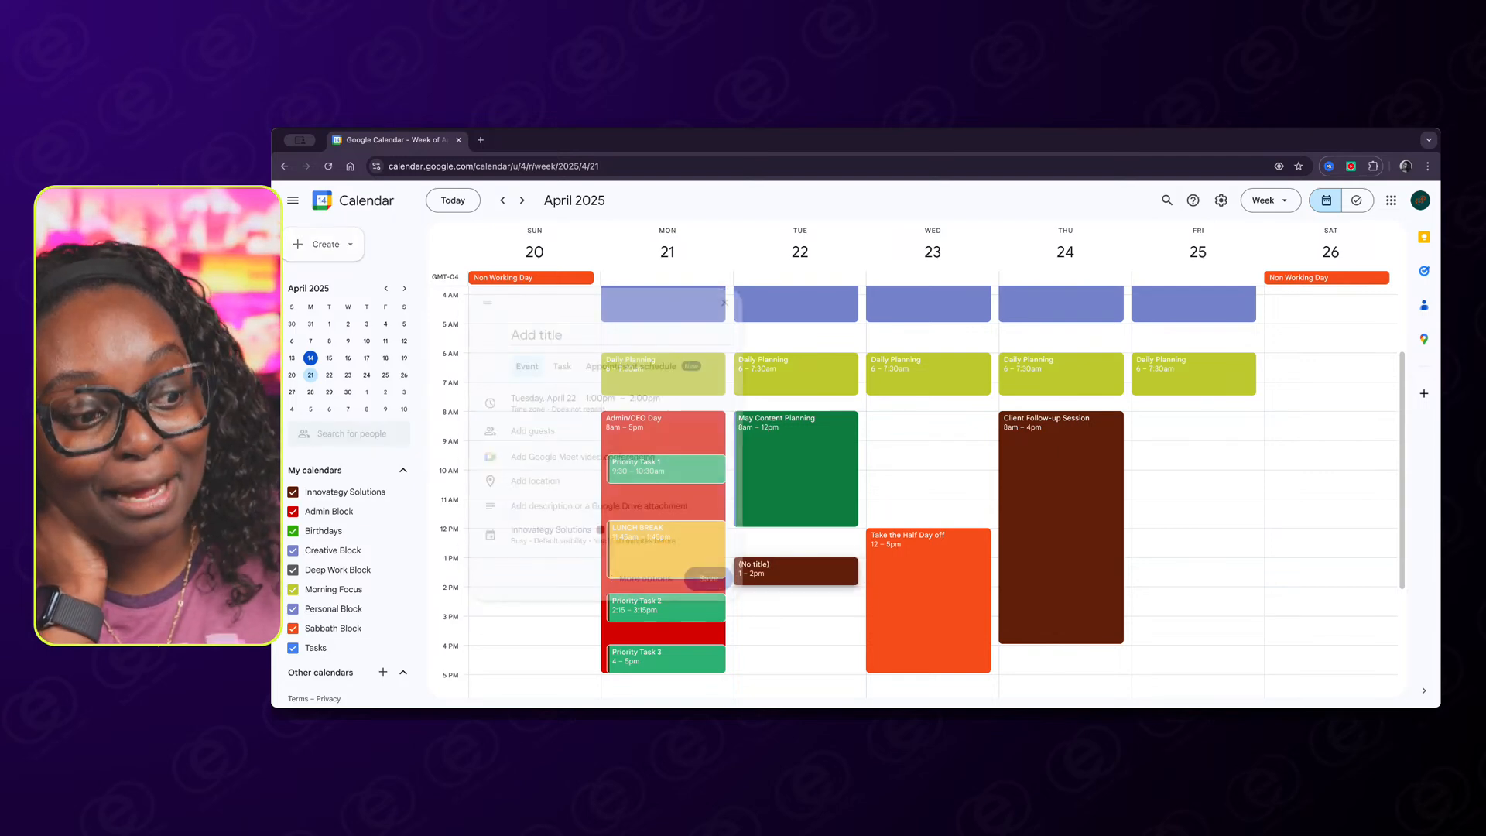
type("Take a Nap")
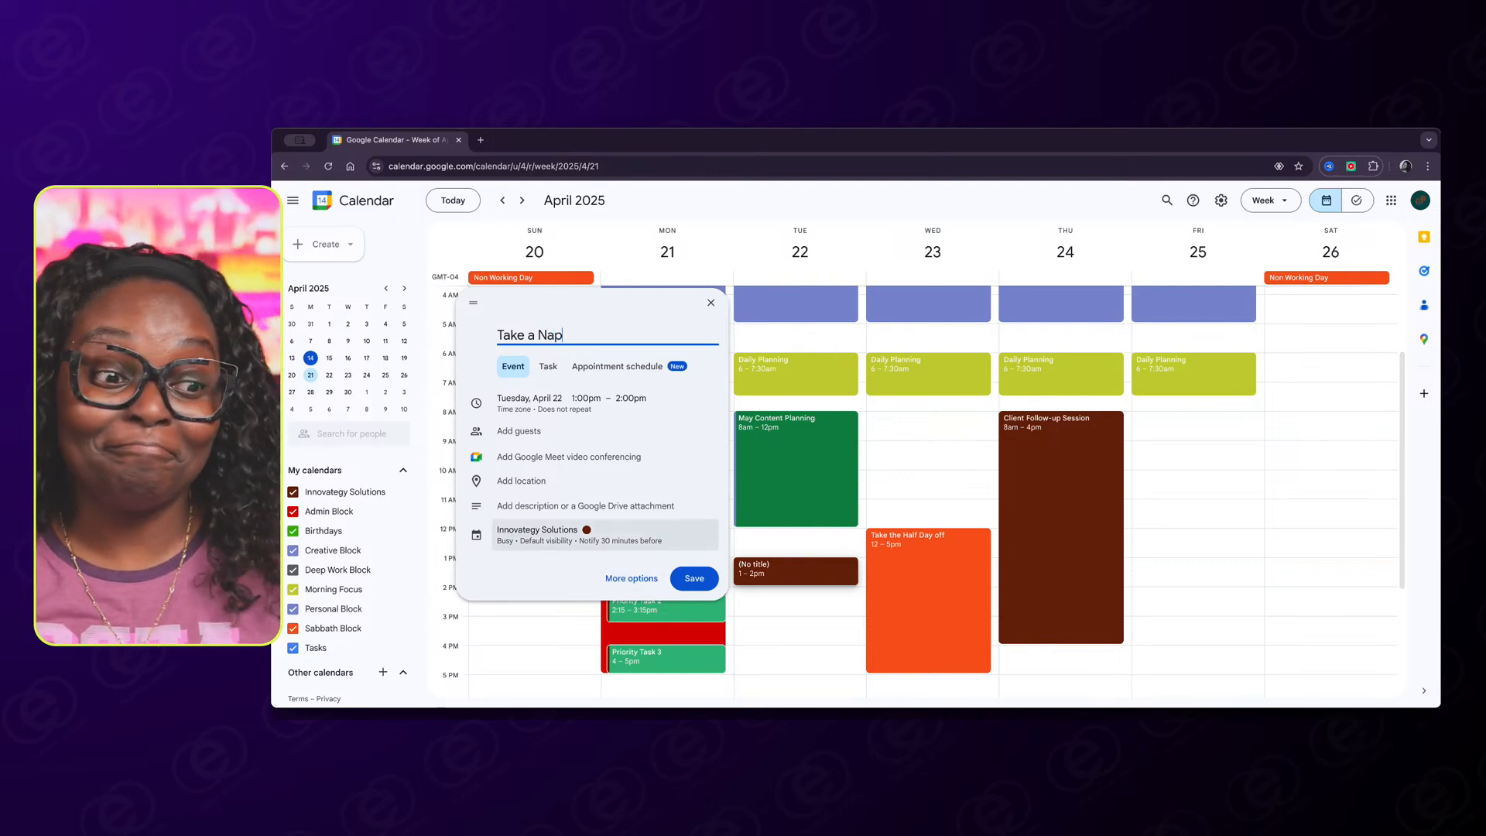
left_click(547, 534)
left_click(555, 494)
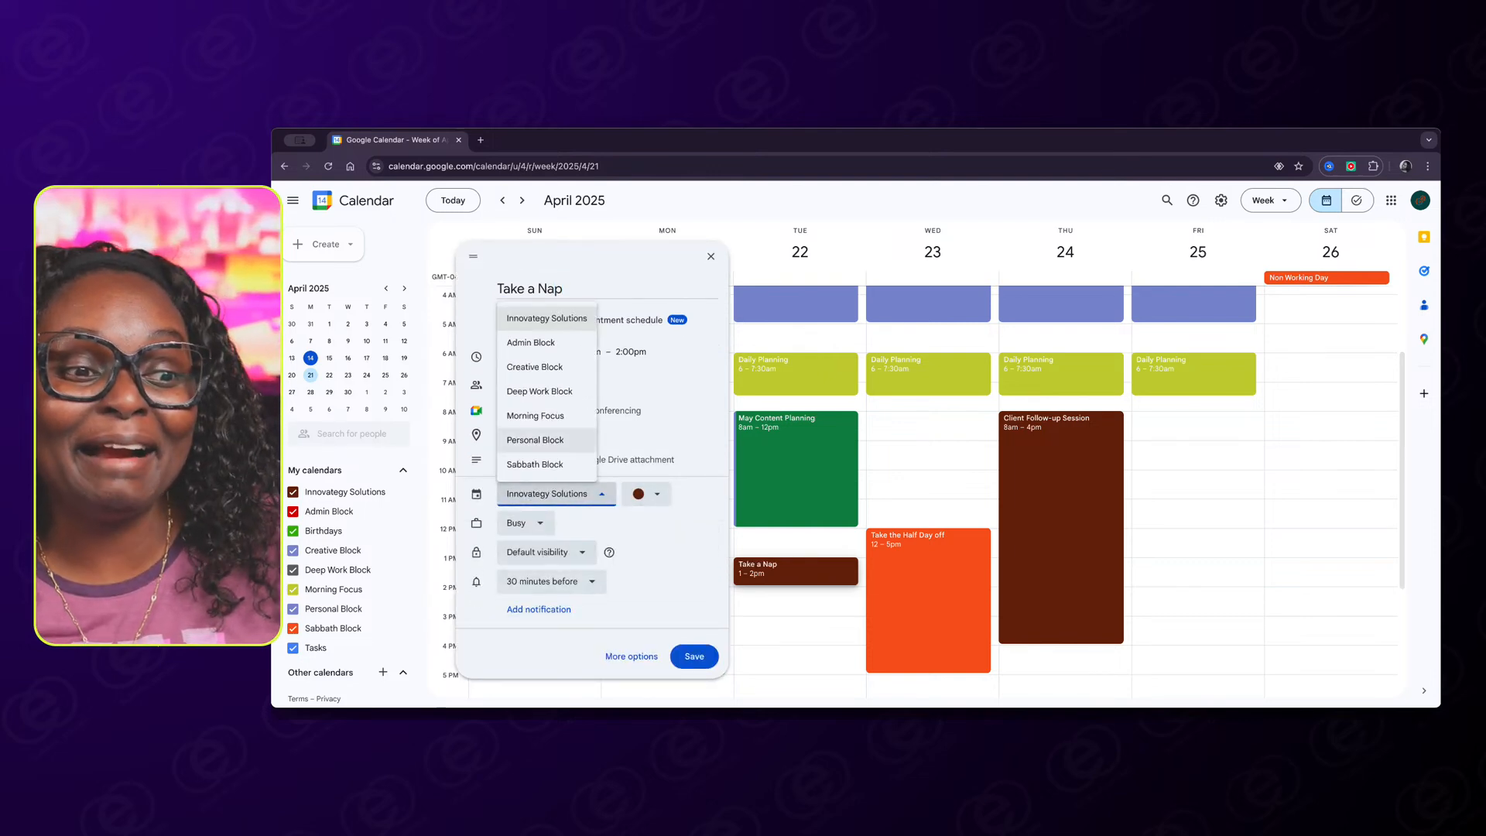
left_click(535, 464)
left_click(694, 657)
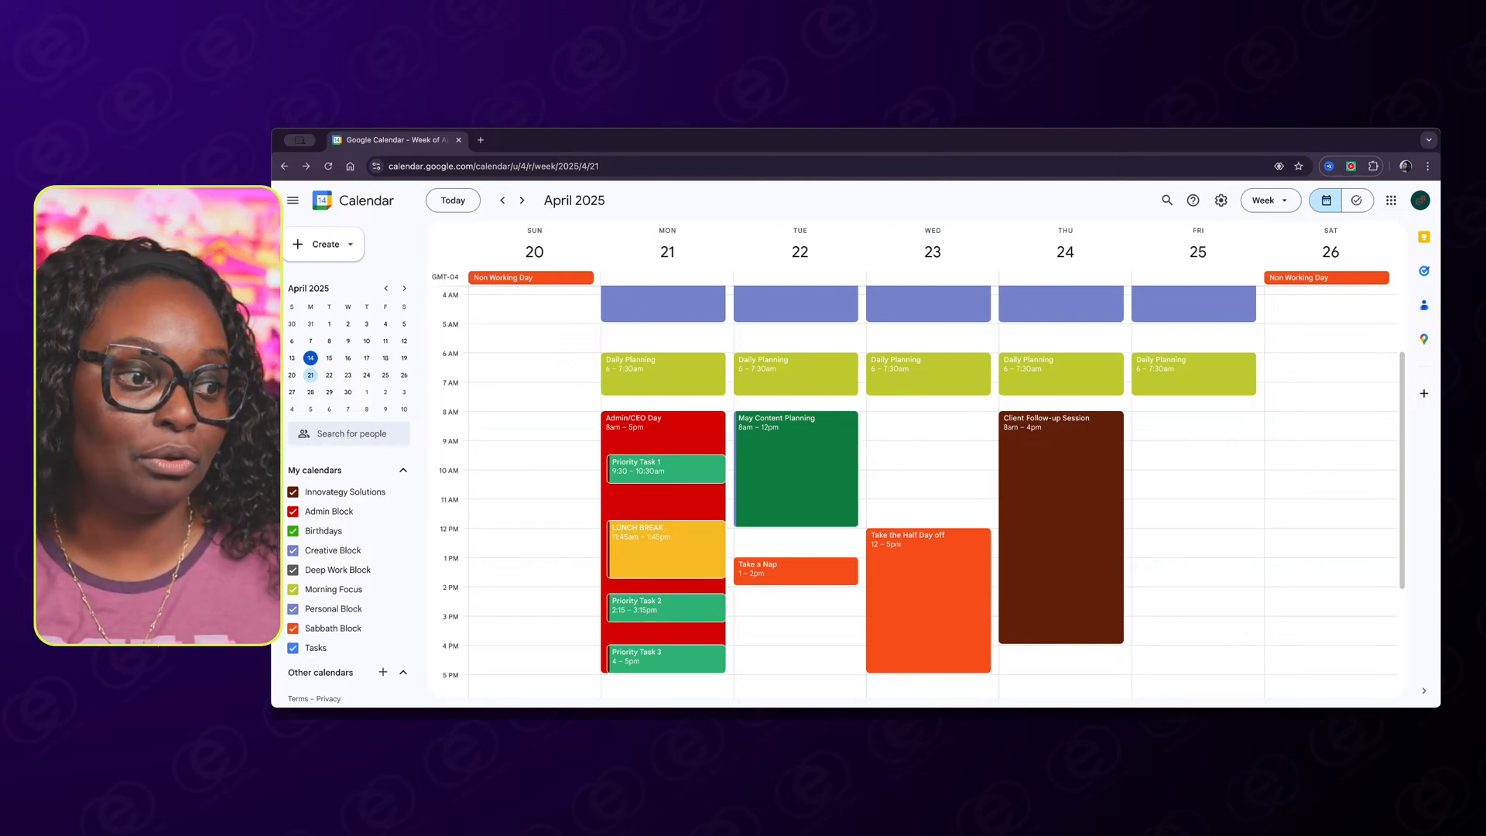
scroll(933, 491, "up", 1)
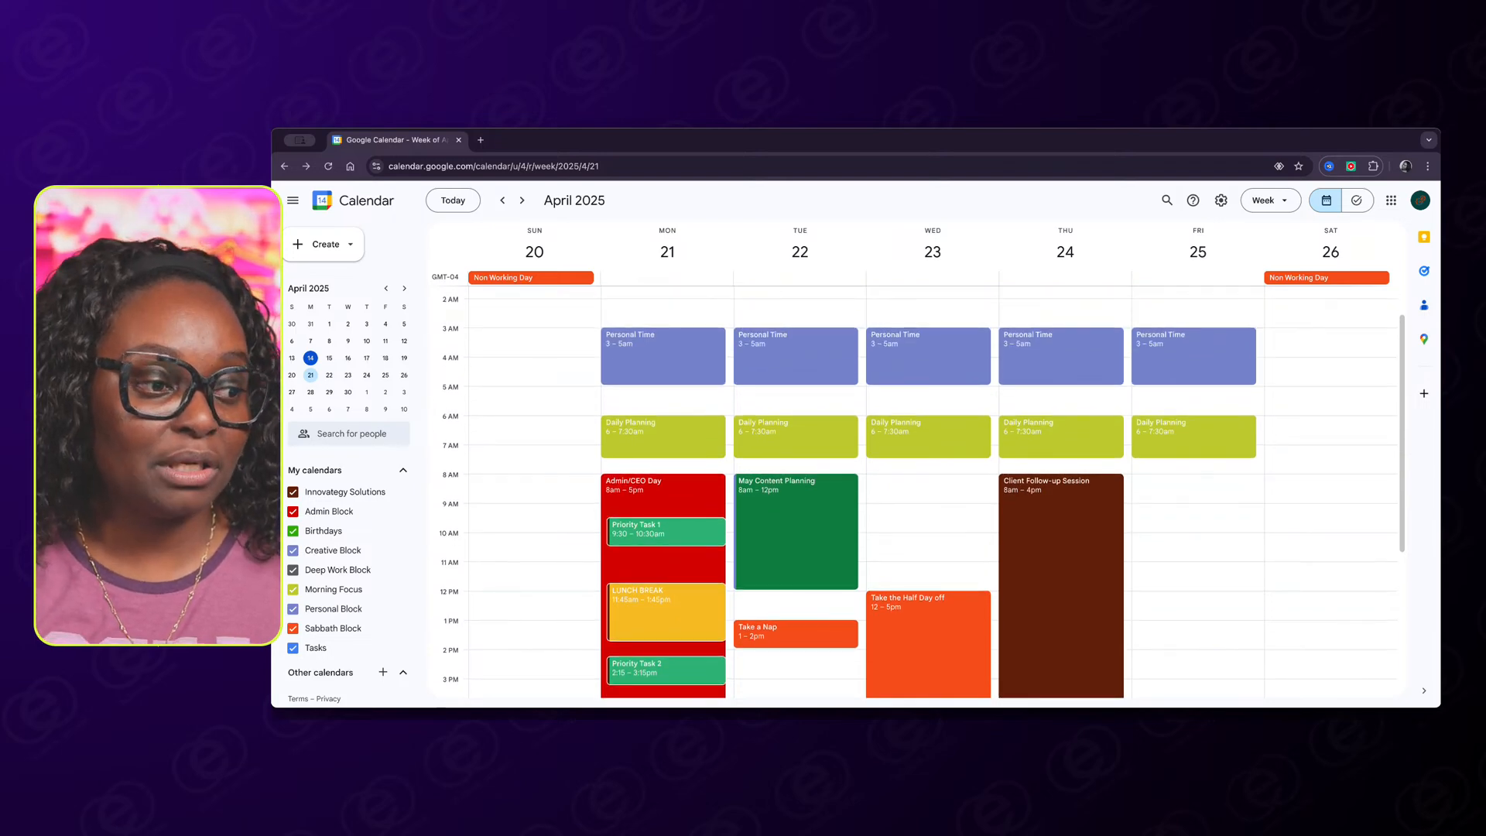